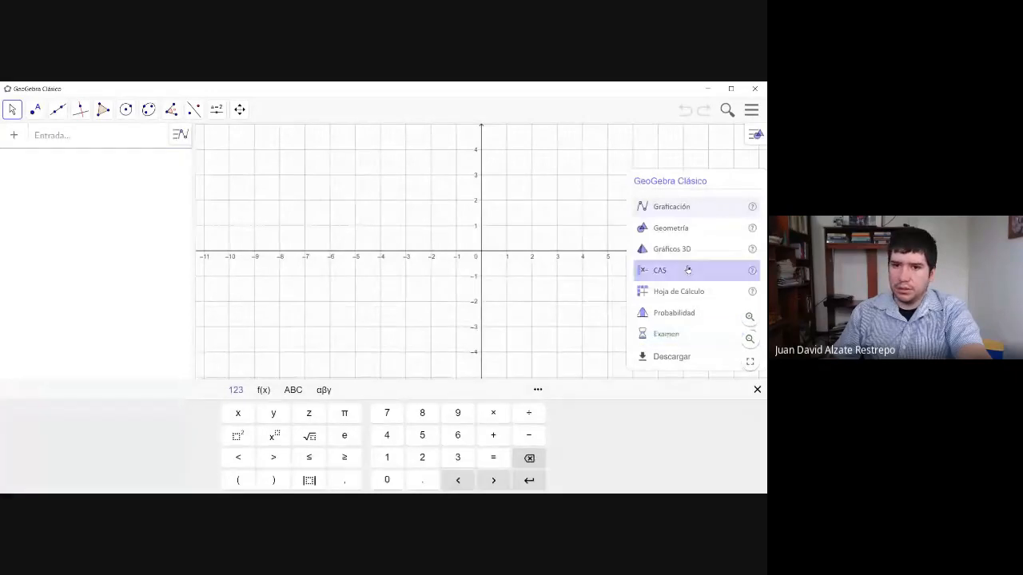
- Switch to the Geometría perspective and dismiss the tutorial hint
{"action": "left_click", "coordinate": [687, 229]}
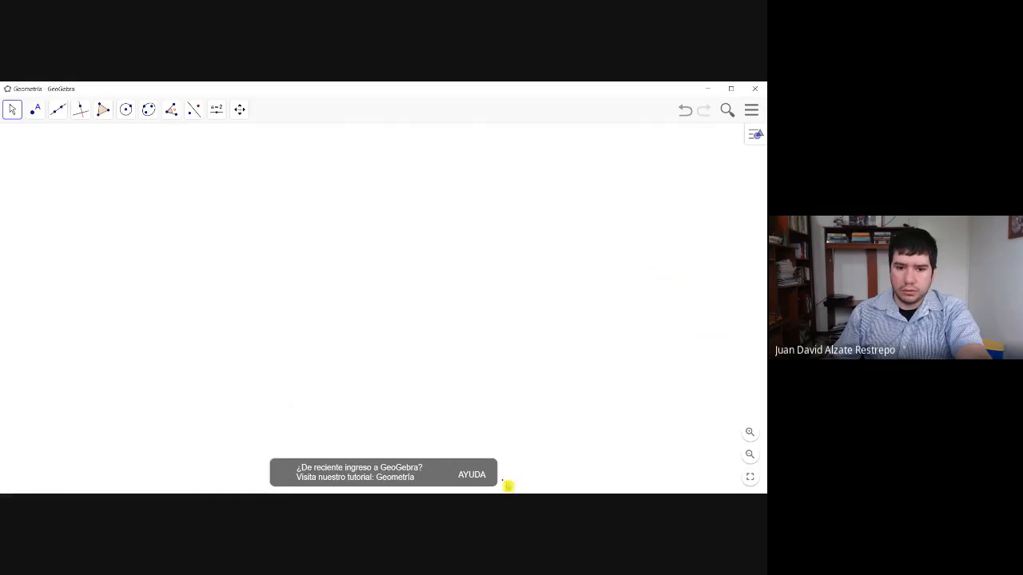
{"action": "left_click", "coordinate": [490, 480]}
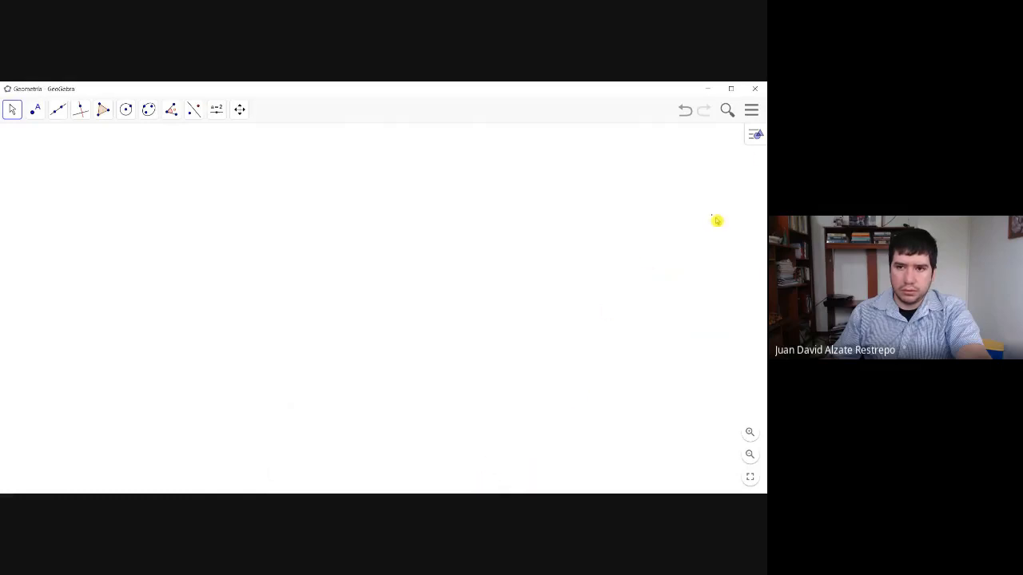
{"action": "left_click", "coordinate": [754, 138]}
{"action": "left_click", "coordinate": [753, 139]}
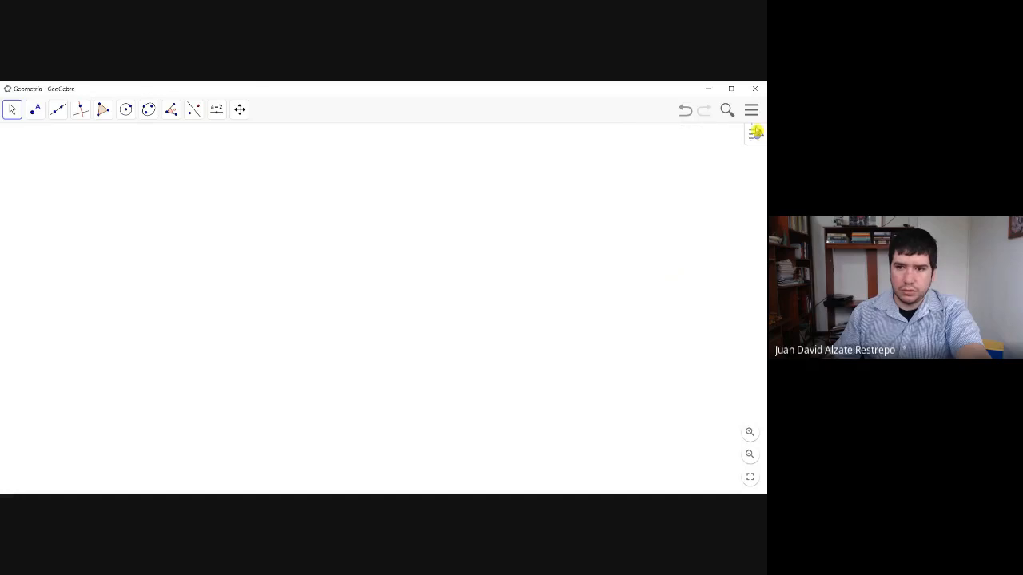
- Display the Vista Algebraica beside the drawing area, and turn the Vista Gráfica off and back on
{"action": "left_click", "coordinate": [751, 111]}
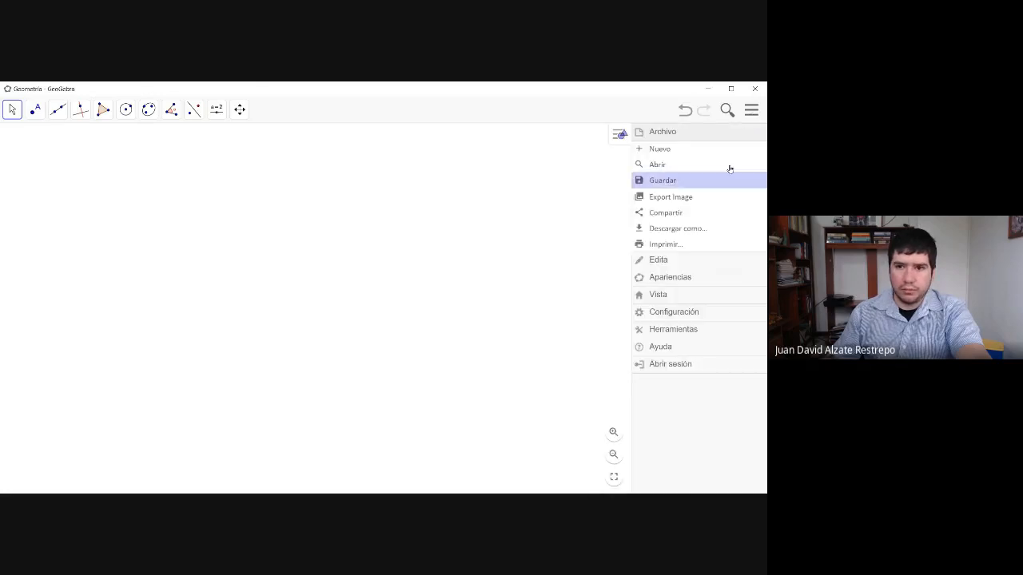
{"action": "left_click", "coordinate": [669, 295]}
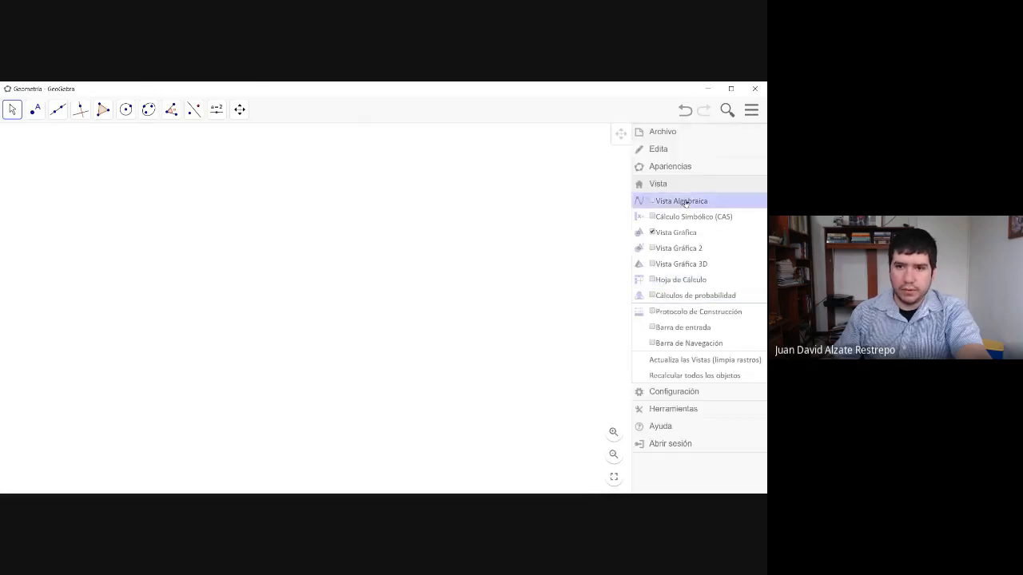
{"action": "left_click", "coordinate": [754, 114]}
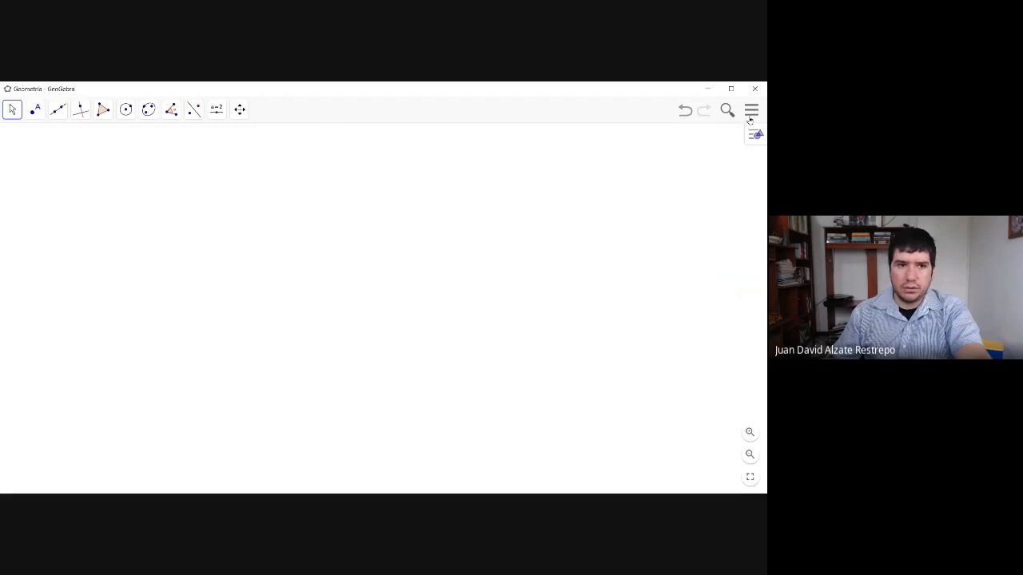
{"action": "left_click", "coordinate": [749, 116]}
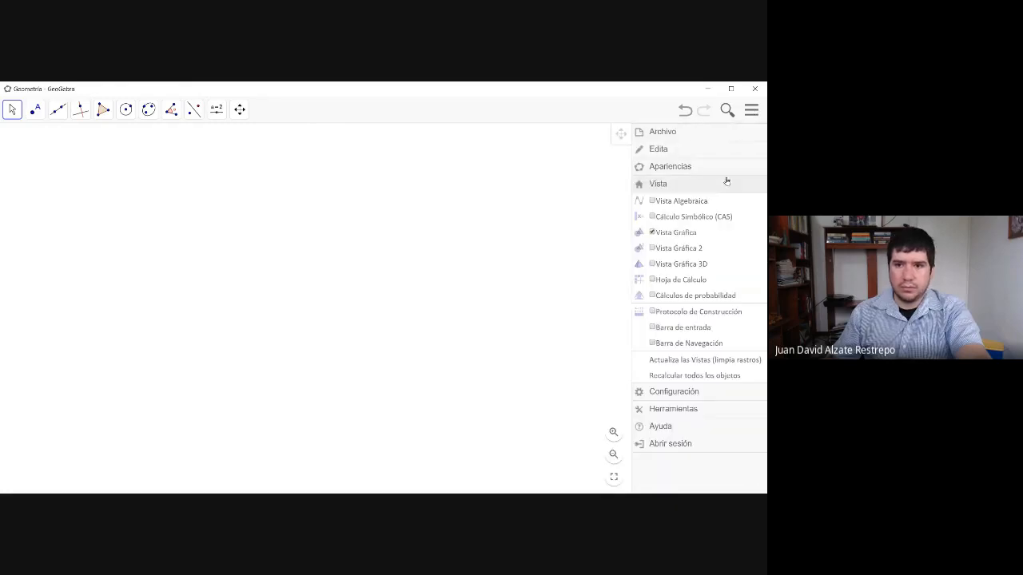
{"action": "left_click", "coordinate": [678, 202]}
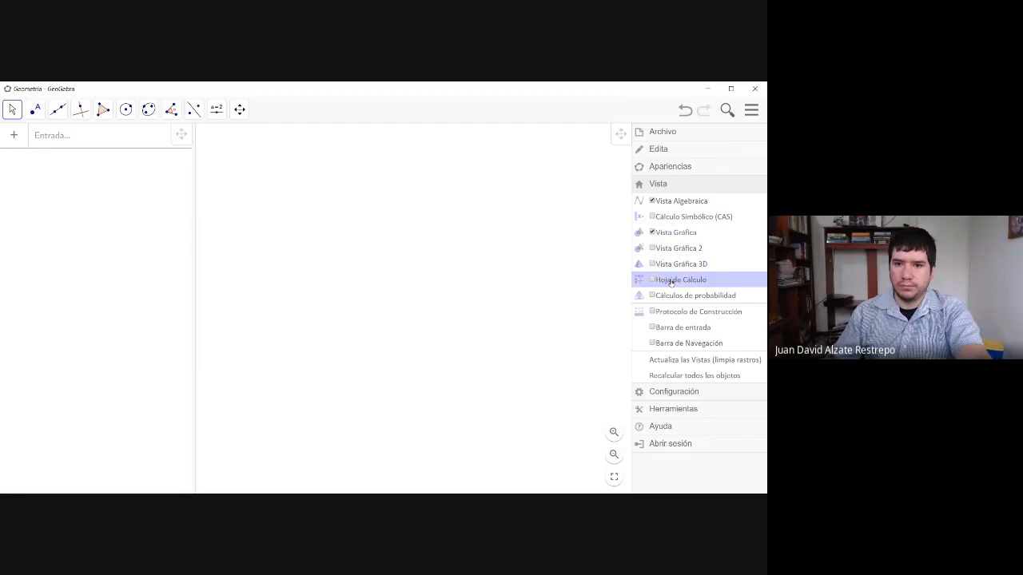
{"action": "left_click", "coordinate": [676, 232]}
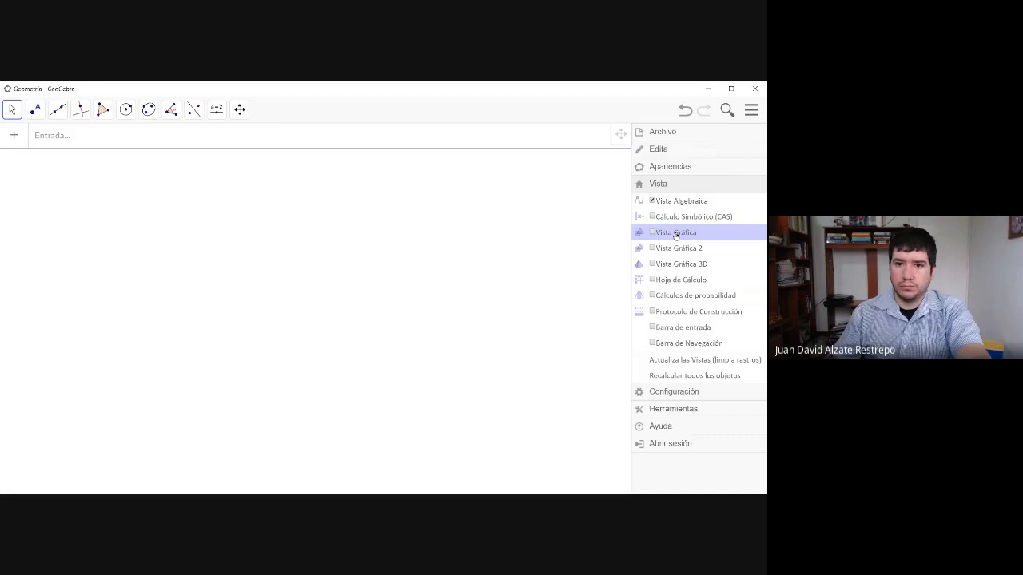
{"action": "left_click", "coordinate": [676, 232]}
{"action": "left_click", "coordinate": [559, 218]}
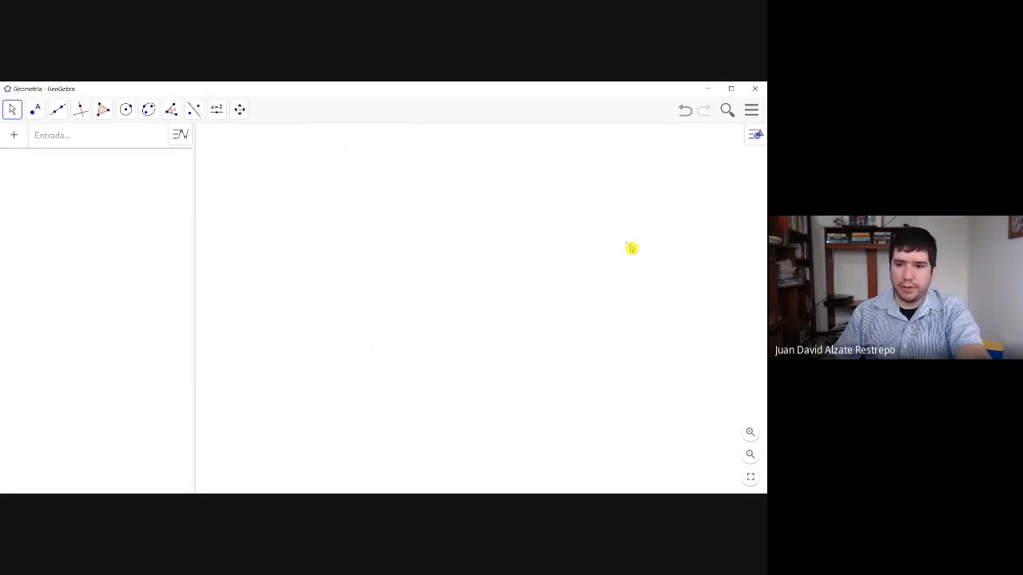
- Hide the Vista Algebraica so that only the Vista Gráfica is displayed
{"action": "left_click", "coordinate": [753, 137]}
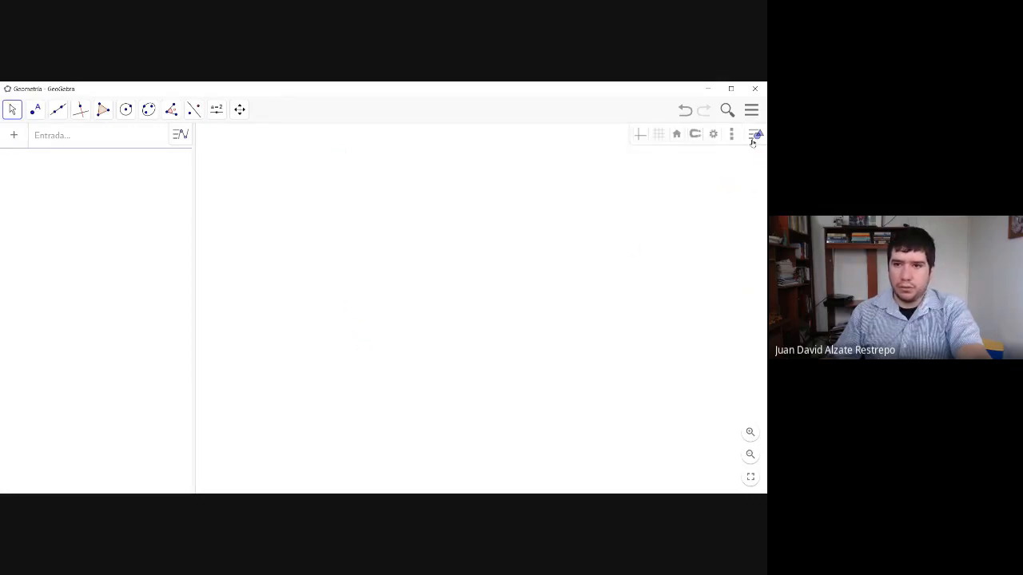
{"action": "left_click", "coordinate": [752, 142]}
{"action": "left_click", "coordinate": [751, 111]}
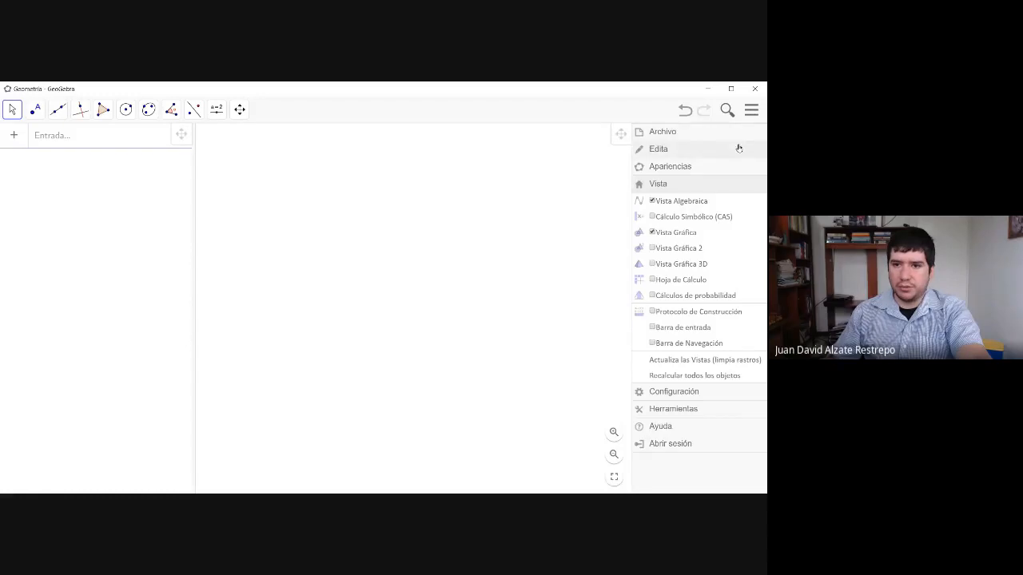
{"action": "left_click", "coordinate": [662, 205]}
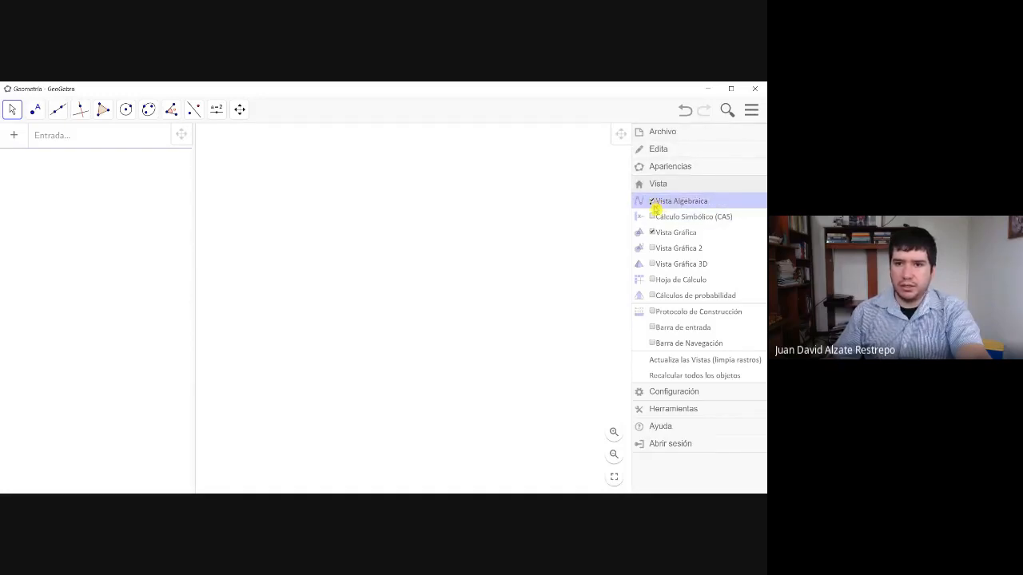
{"action": "left_click", "coordinate": [656, 234]}
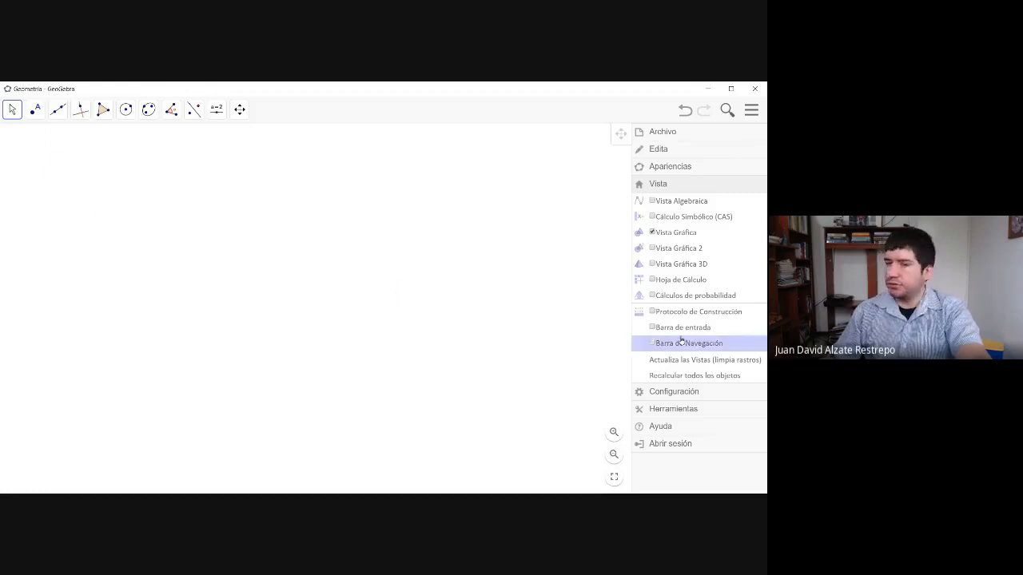
- Replace the Vista Gráfica with Vista Gráfica 2, and replace that with Vista Gráfica 3D as the only view
{"action": "left_click", "coordinate": [659, 251]}
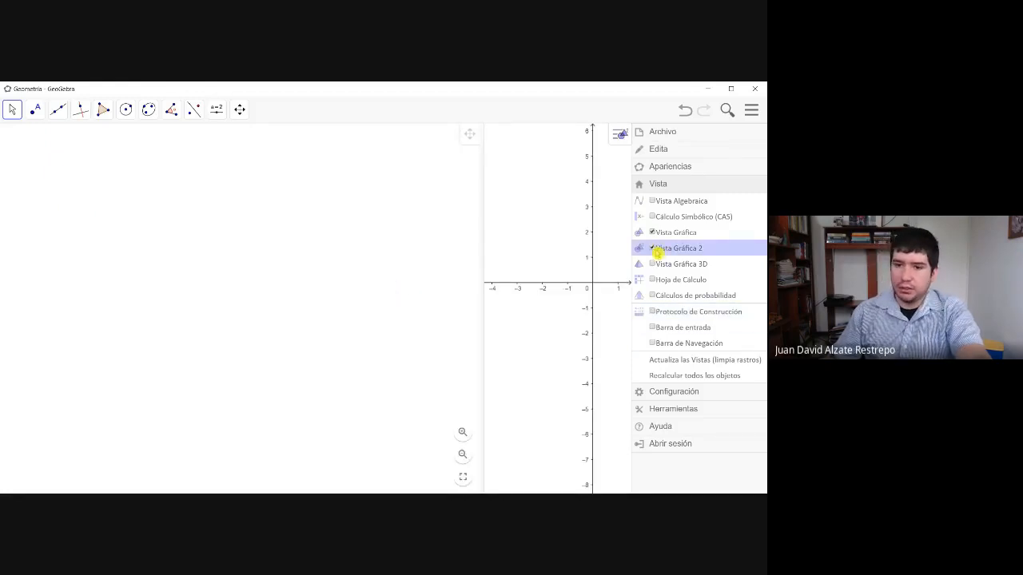
{"action": "left_click", "coordinate": [657, 234]}
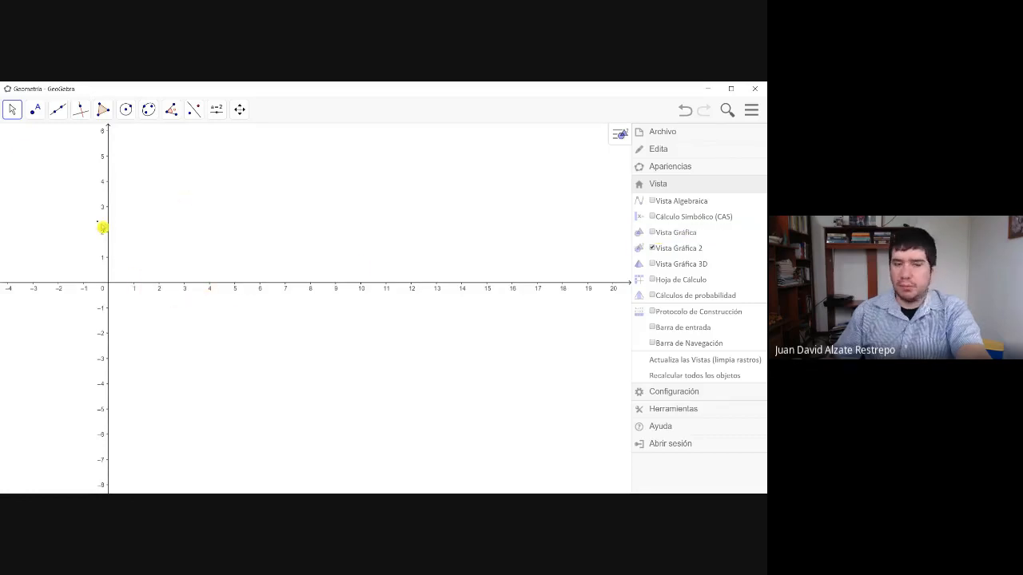
{"action": "left_click", "coordinate": [659, 269]}
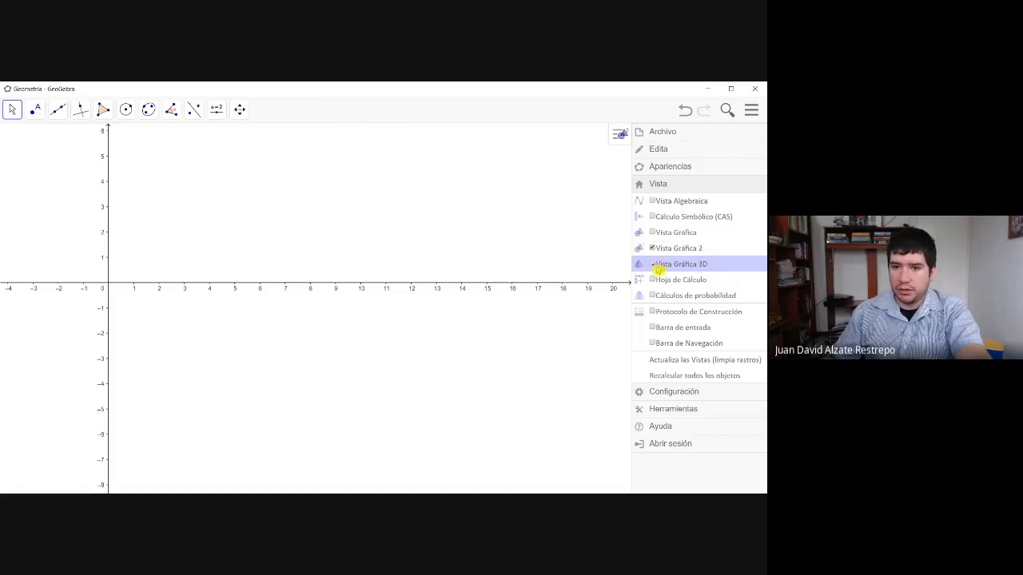
{"action": "left_click", "coordinate": [656, 250]}
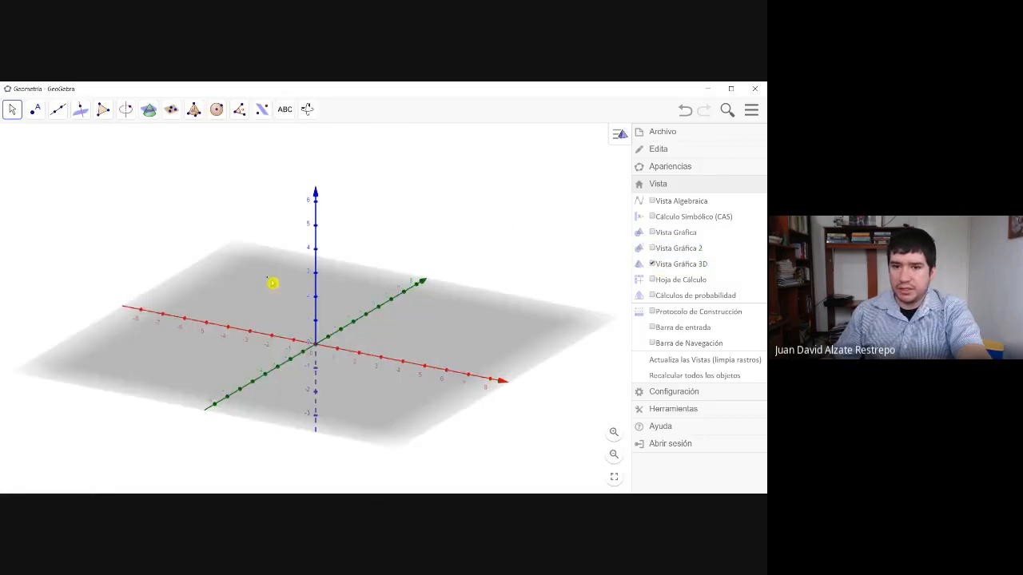
- Try to construct a pyramid by placing base vertices on the gray plane around the red and green axes
{"action": "mouse_move", "coordinate": [326, 334]}
{"action": "left_mouse_down"}
{"action": "mouse_move", "coordinate": [310, 301]}
{"action": "mouse_move", "coordinate": [321, 319]}
{"action": "mouse_move", "coordinate": [301, 320]}
{"action": "mouse_move", "coordinate": [315, 331]}
{"action": "mouse_move", "coordinate": [314, 321]}
{"action": "left_mouse_up"}
{"action": "left_click", "coordinate": [193, 109]}
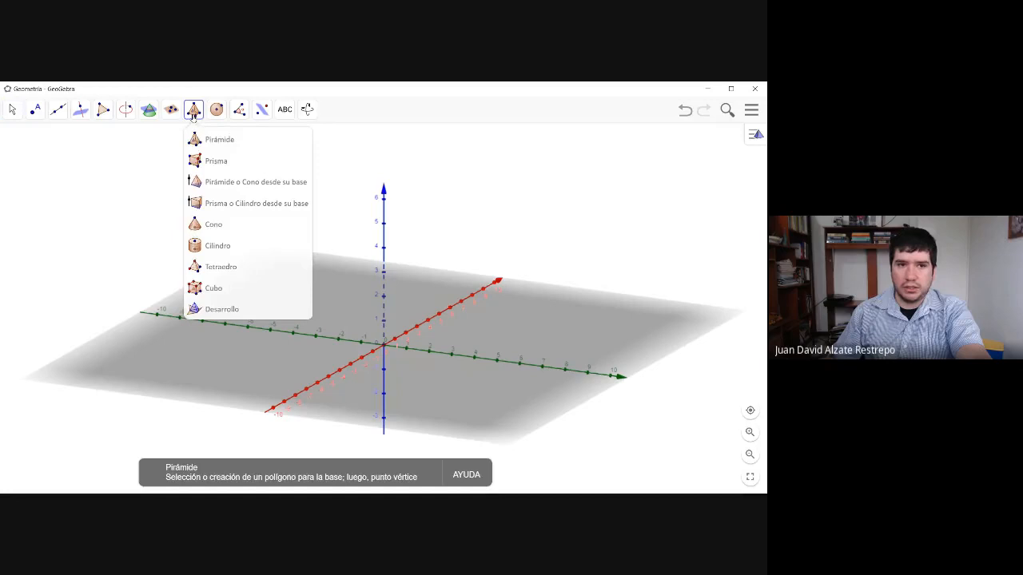
{"action": "left_click", "coordinate": [234, 147]}
{"action": "left_click", "coordinate": [426, 381]}
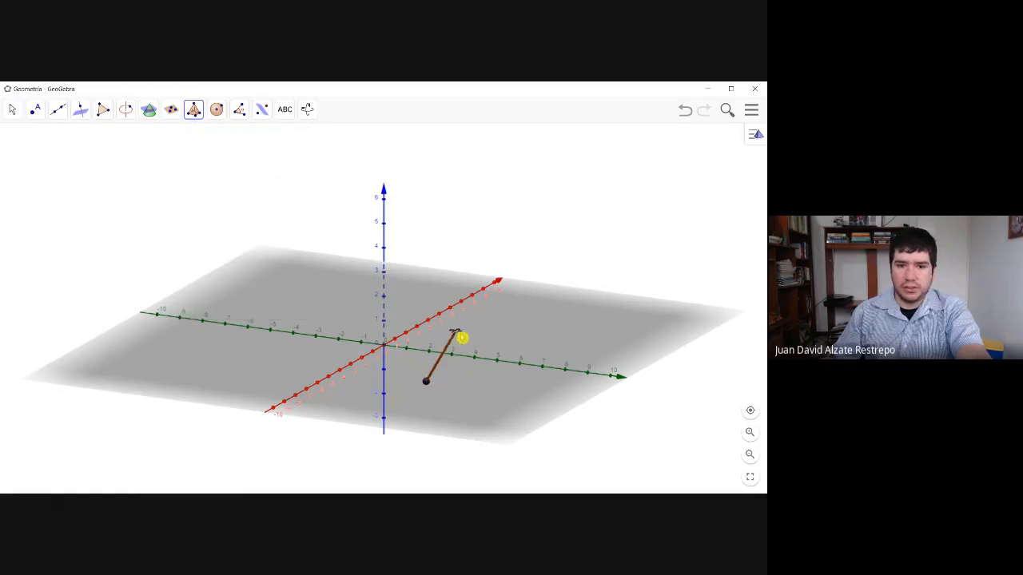
{"action": "left_click", "coordinate": [456, 331]}
{"action": "left_click", "coordinate": [508, 368]}
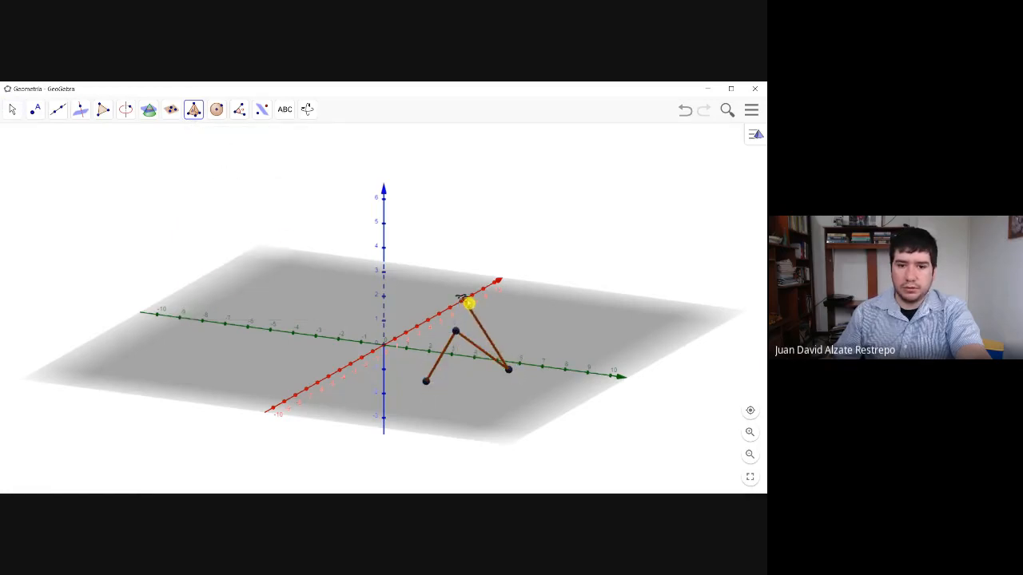
{"action": "left_click", "coordinate": [468, 298]}
{"action": "left_click_drag", "start_coordinate": [475, 306], "coordinate": [481, 327]}
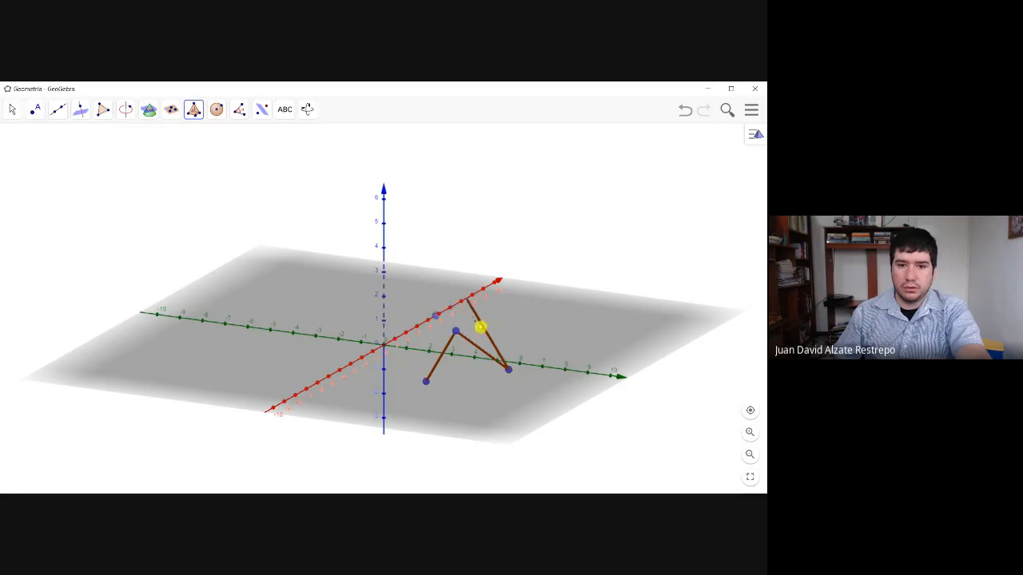
{"action": "left_click", "coordinate": [475, 305]}
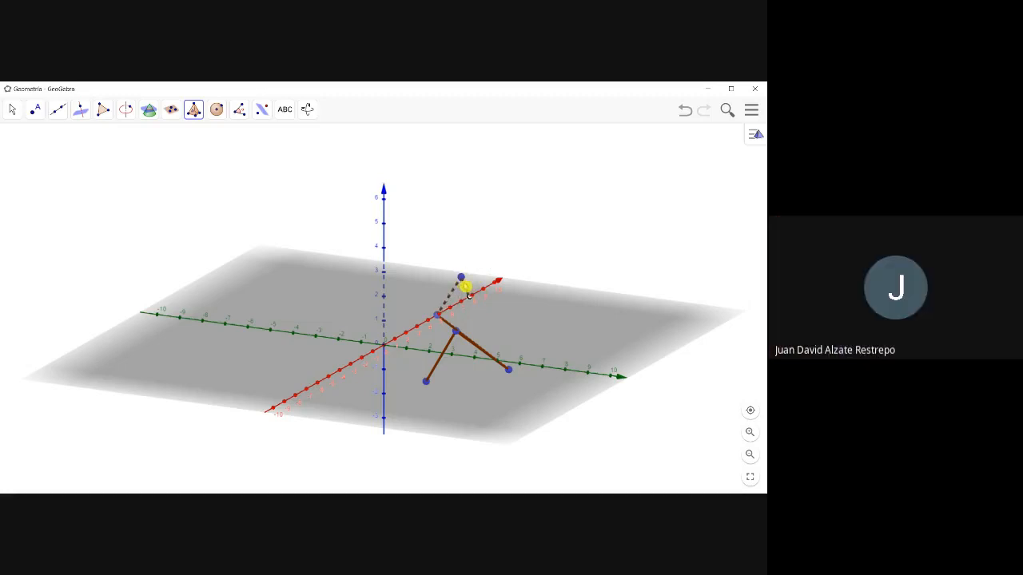
{"action": "right_click", "coordinate": [465, 288]}
{"action": "left_click", "coordinate": [445, 352]}
{"action": "left_click", "coordinate": [425, 393]}
{"action": "key", "text": "Escape"}
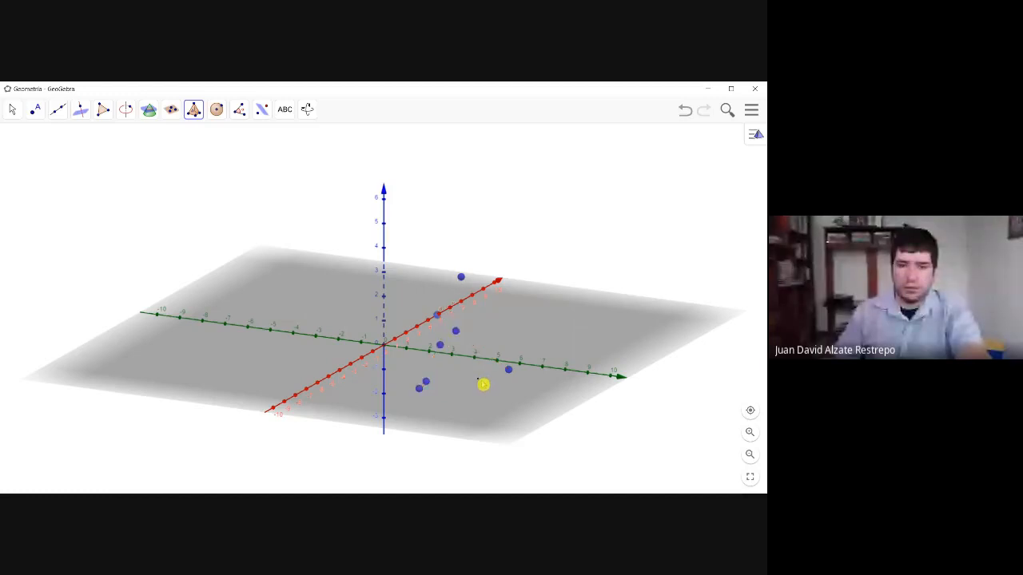
{"action": "left_click", "coordinate": [438, 314]}
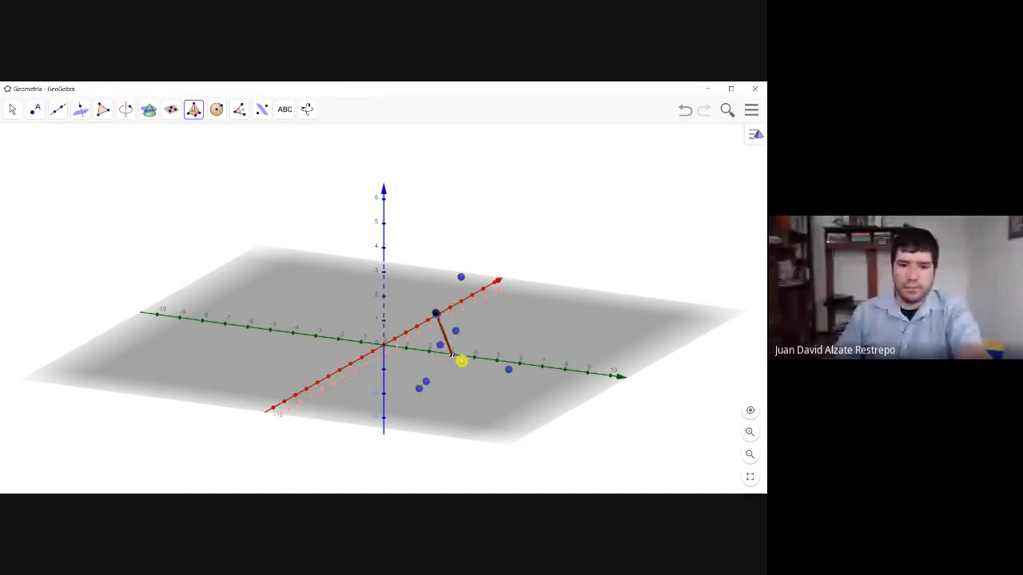
{"action": "right_click", "coordinate": [464, 361]}
{"action": "left_click", "coordinate": [488, 334]}
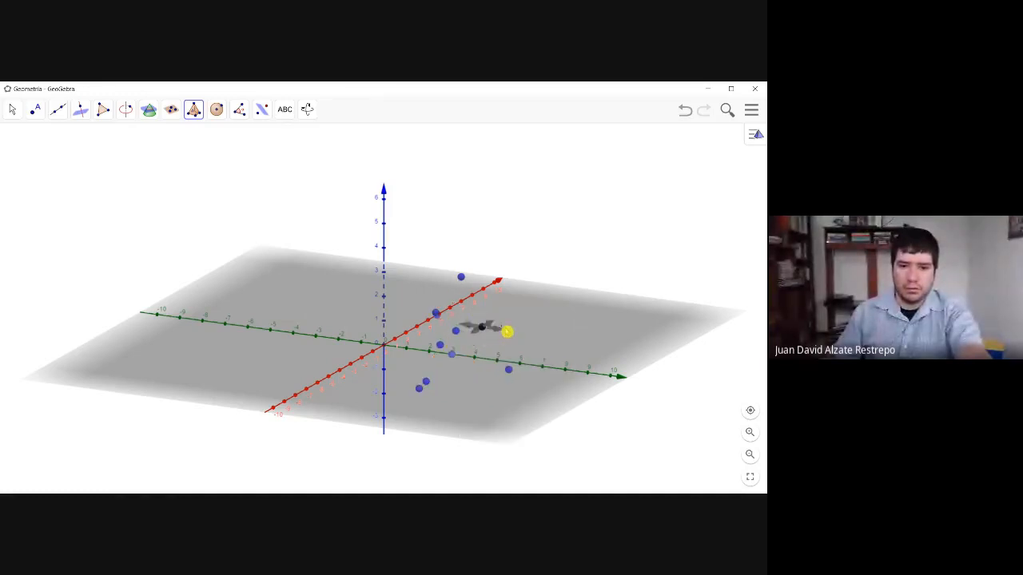
{"action": "left_click", "coordinate": [496, 313]}
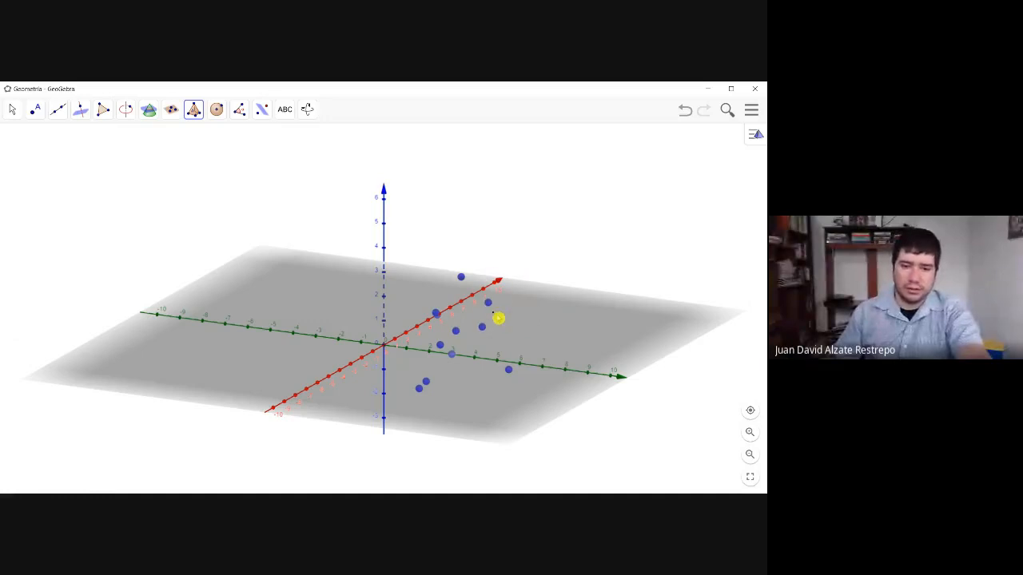
{"action": "right_click", "coordinate": [496, 314]}
{"action": "right_click", "coordinate": [434, 305]}
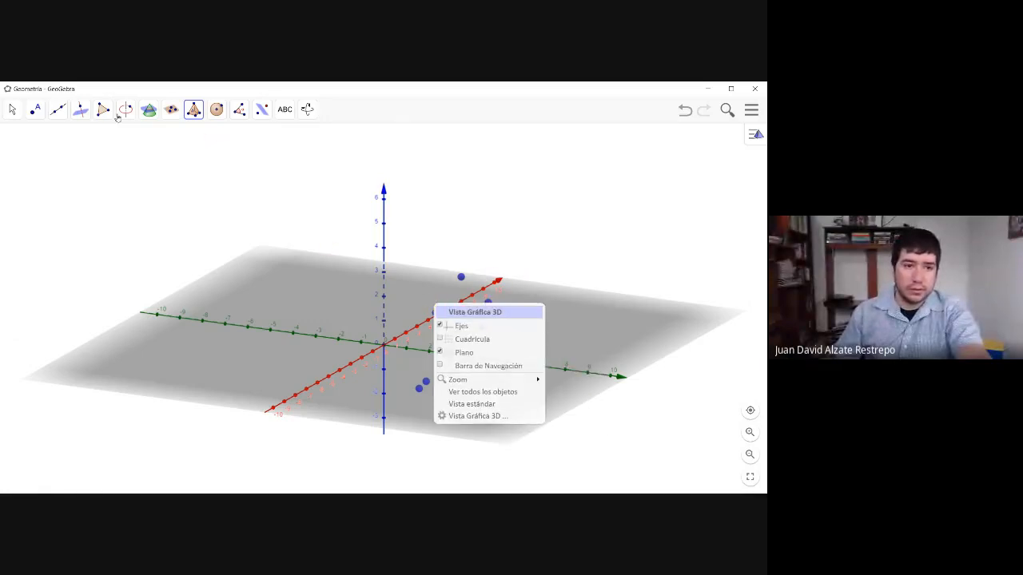
- Move the rearmost point forward across the gray plane to the near side of the green axis
{"action": "left_click", "coordinate": [21, 114]}
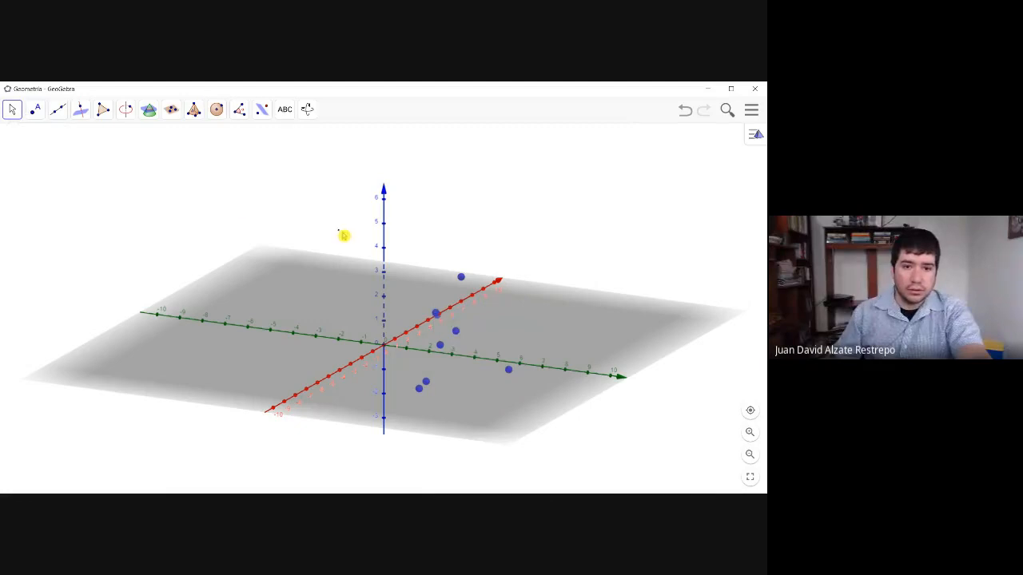
{"action": "mouse_move", "coordinate": [461, 276]}
{"action": "left_mouse_down"}
{"action": "mouse_move", "coordinate": [486, 360]}
{"action": "mouse_move", "coordinate": [472, 364]}
{"action": "left_mouse_up"}
{"action": "left_click_drag", "start_coordinate": [427, 299], "coordinate": [398, 317]}
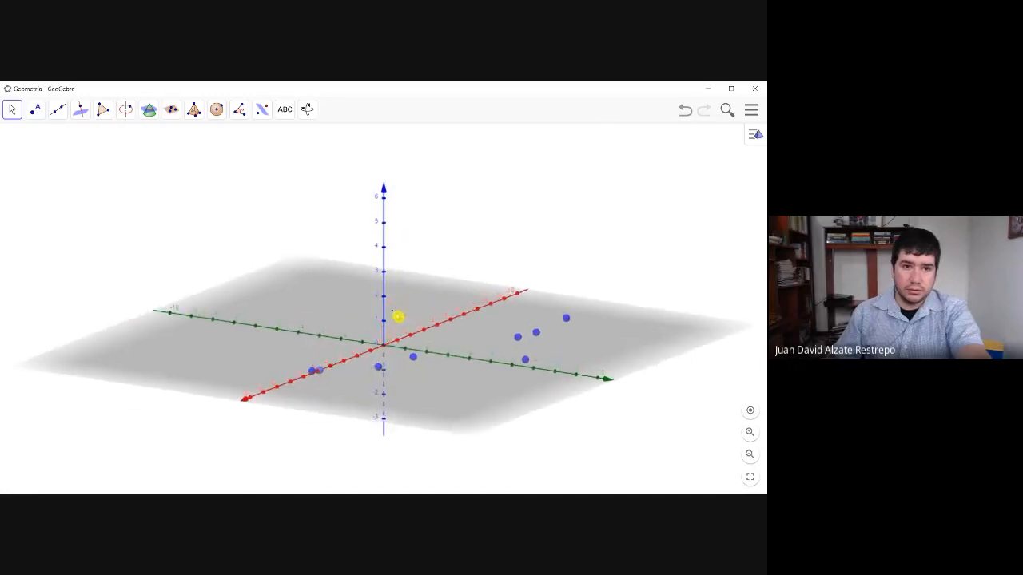
- Construct a prism with a four-sided base on the gray plane in front of the green axis and a top vertex above it
{"action": "left_click", "coordinate": [195, 112]}
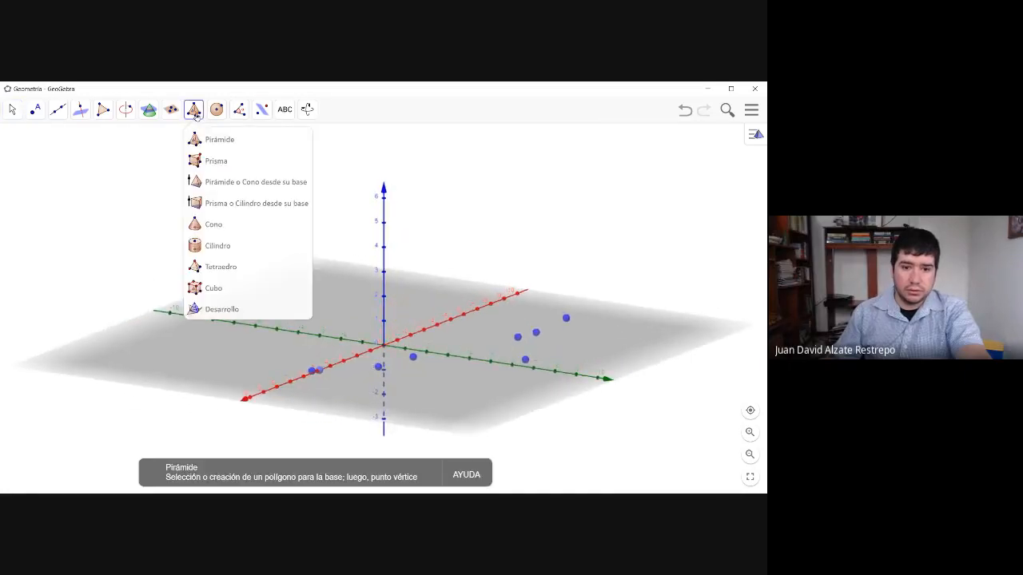
{"action": "left_click", "coordinate": [222, 162]}
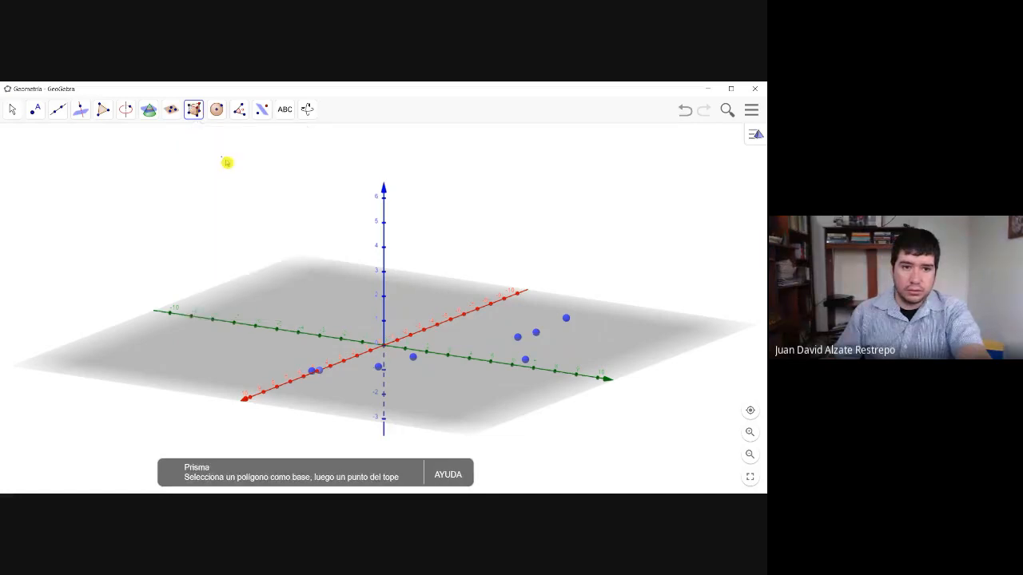
{"action": "left_click", "coordinate": [436, 393]}
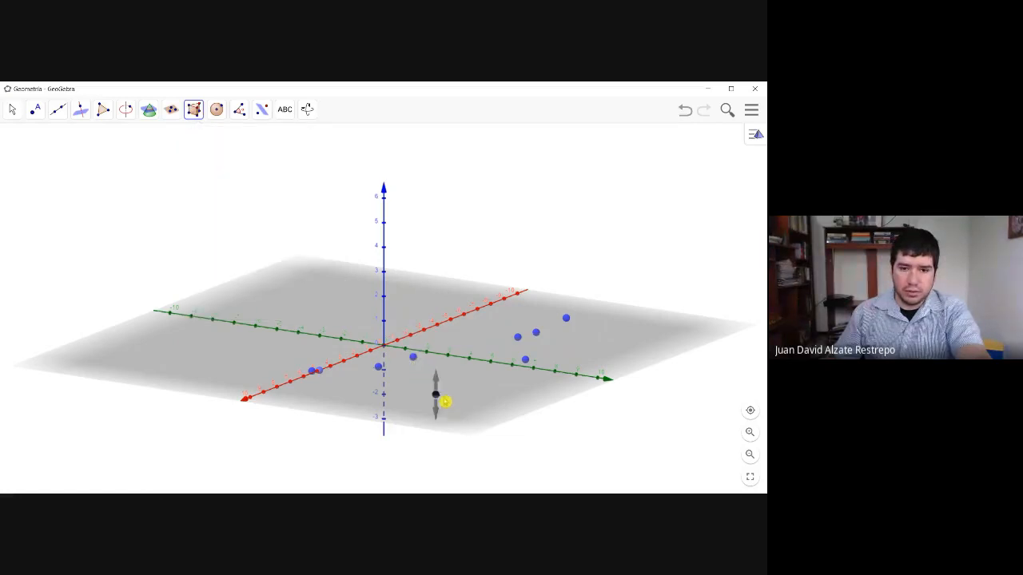
{"action": "left_click", "coordinate": [484, 392]}
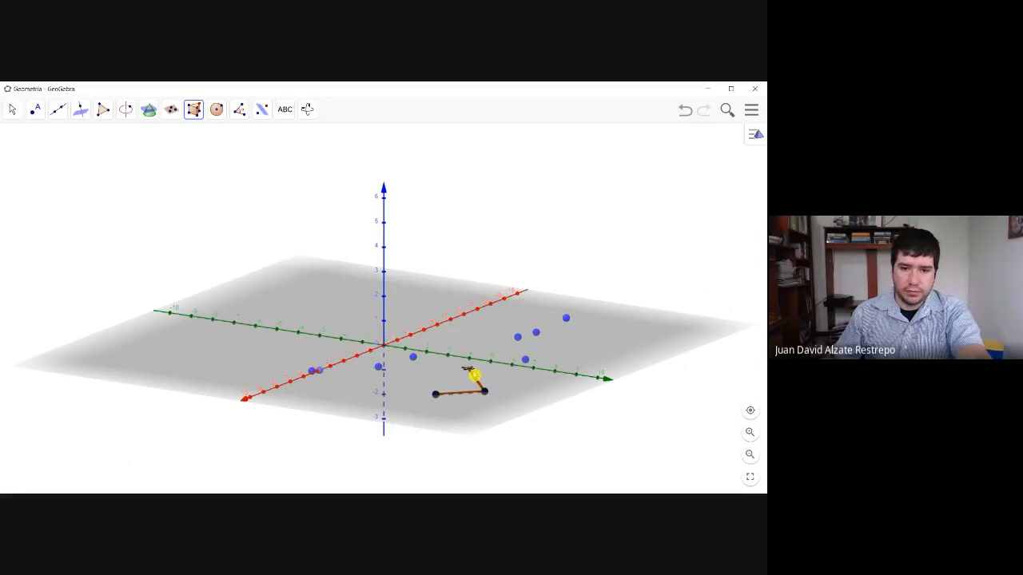
{"action": "left_click", "coordinate": [468, 369]}
{"action": "left_click", "coordinate": [421, 371]}
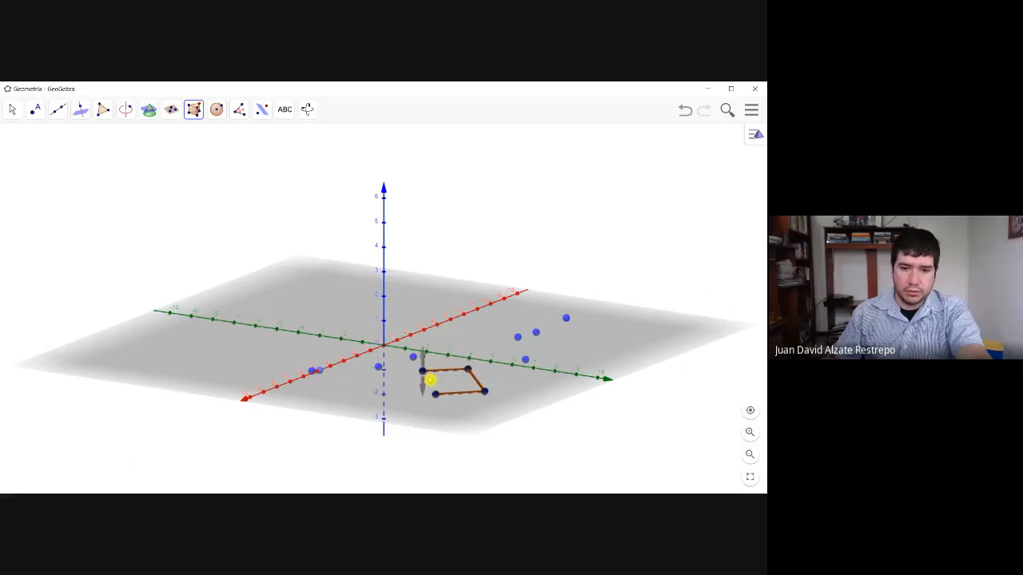
{"action": "left_click", "coordinate": [437, 395]}
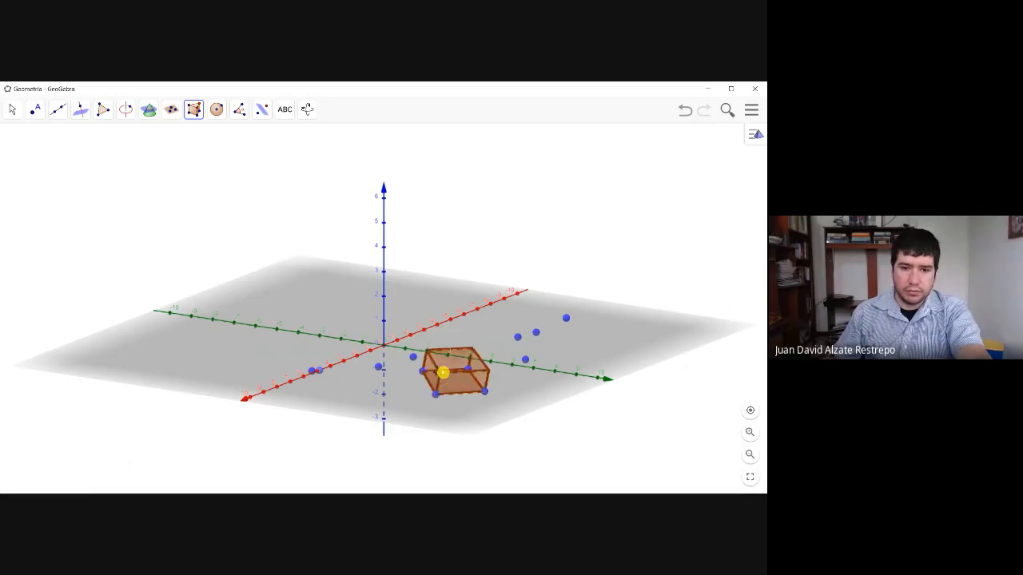
{"action": "left_click", "coordinate": [462, 346]}
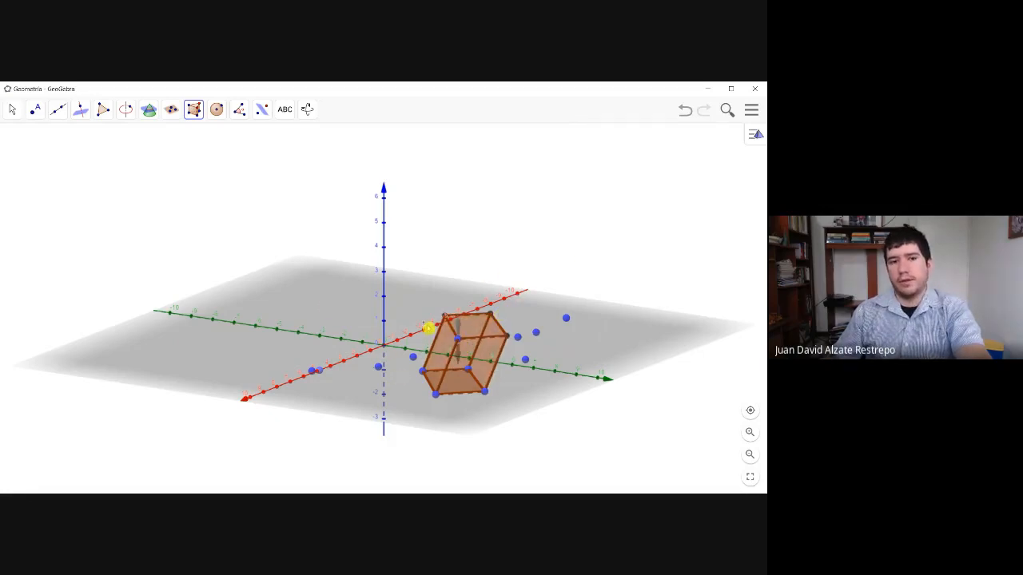
- Reshape the prism by moving its blue top vertex, making the solid upright and tall and then shorter and slanted
{"action": "left_click", "coordinate": [14, 112]}
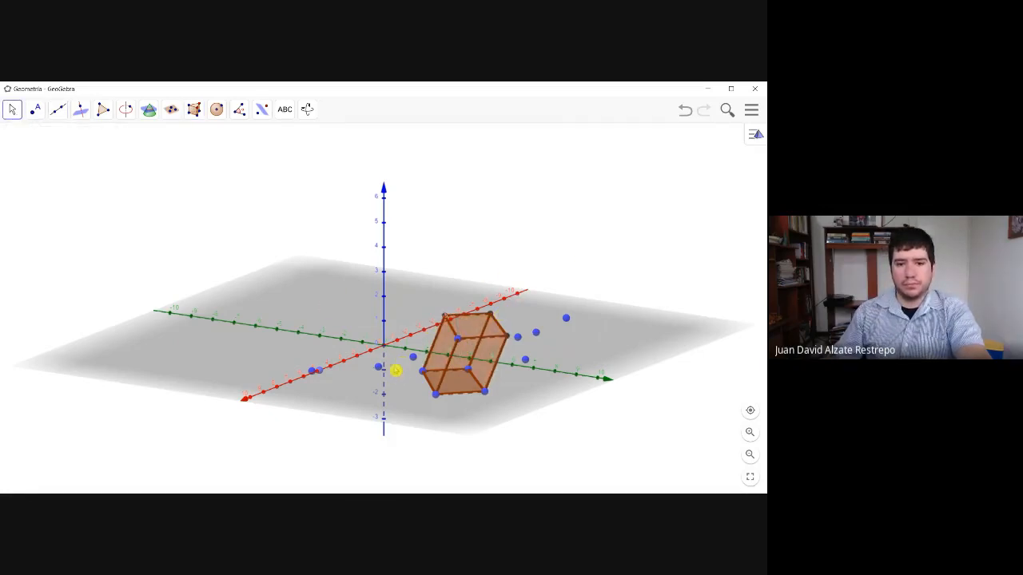
{"action": "mouse_move", "coordinate": [398, 370]}
{"action": "left_mouse_down"}
{"action": "mouse_move", "coordinate": [418, 381]}
{"action": "mouse_move", "coordinate": [421, 368]}
{"action": "mouse_move", "coordinate": [418, 361]}
{"action": "mouse_move", "coordinate": [394, 379]}
{"action": "mouse_move", "coordinate": [397, 368]}
{"action": "left_mouse_up"}
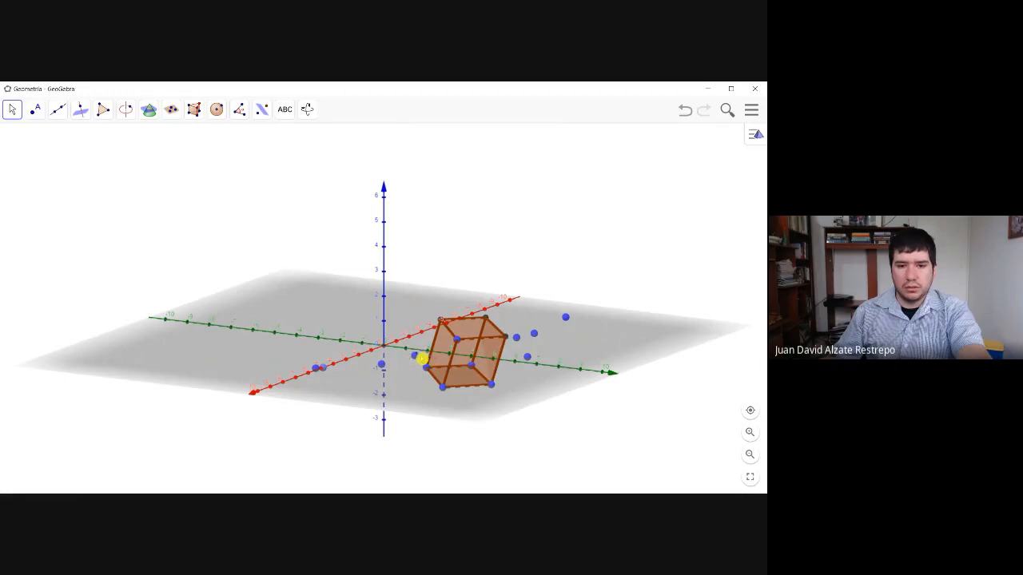
{"action": "left_click_drag", "start_coordinate": [463, 347], "coordinate": [452, 310]}
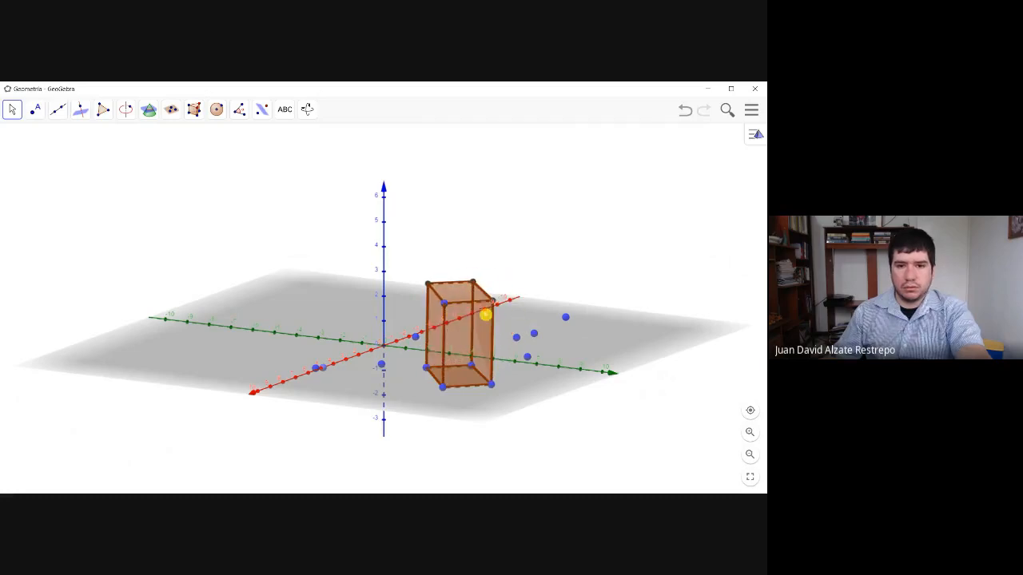
{"action": "left_click_drag", "start_coordinate": [538, 314], "coordinate": [439, 351]}
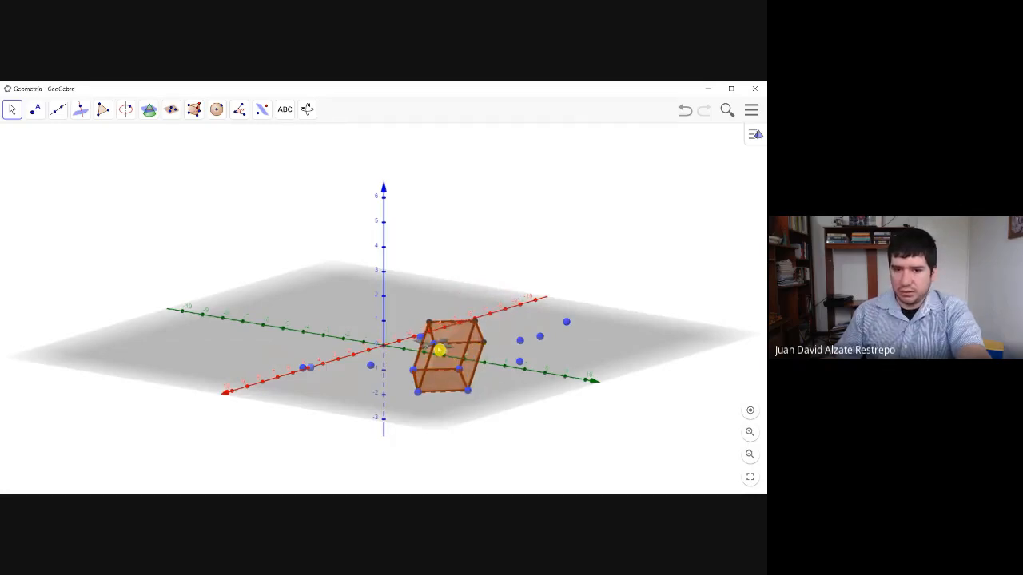
{"action": "mouse_move", "coordinate": [443, 349]}
{"action": "left_mouse_down"}
{"action": "mouse_move", "coordinate": [429, 359]}
{"action": "mouse_move", "coordinate": [450, 338]}
{"action": "mouse_move", "coordinate": [439, 342]}
{"action": "left_mouse_up"}
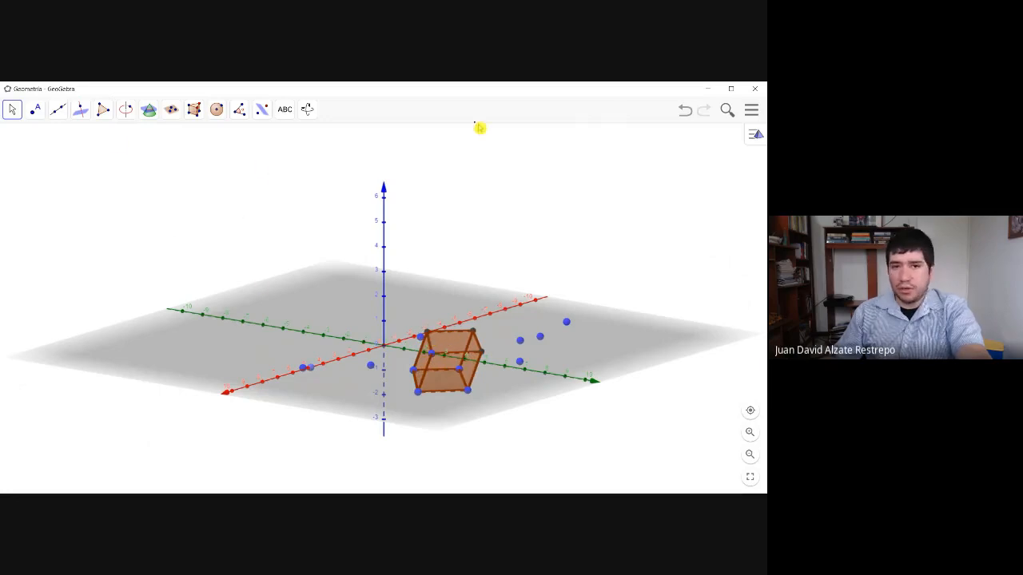
- Replace the Vista Gráfica 3D with the Hoja de Cálculo, and replace that with the Vista Gráfica as the only view
{"action": "left_click", "coordinate": [750, 115]}
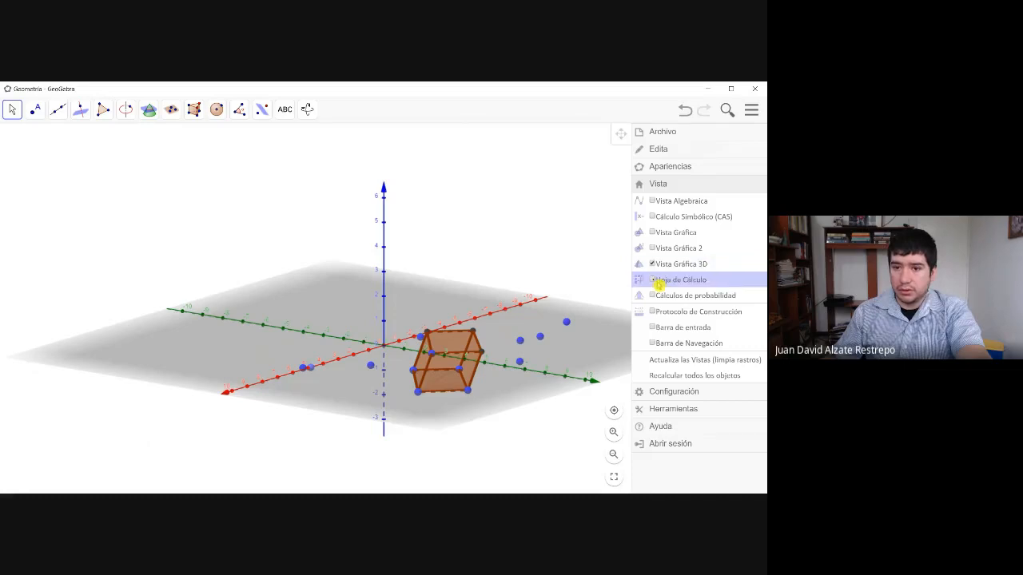
{"action": "left_click", "coordinate": [657, 282]}
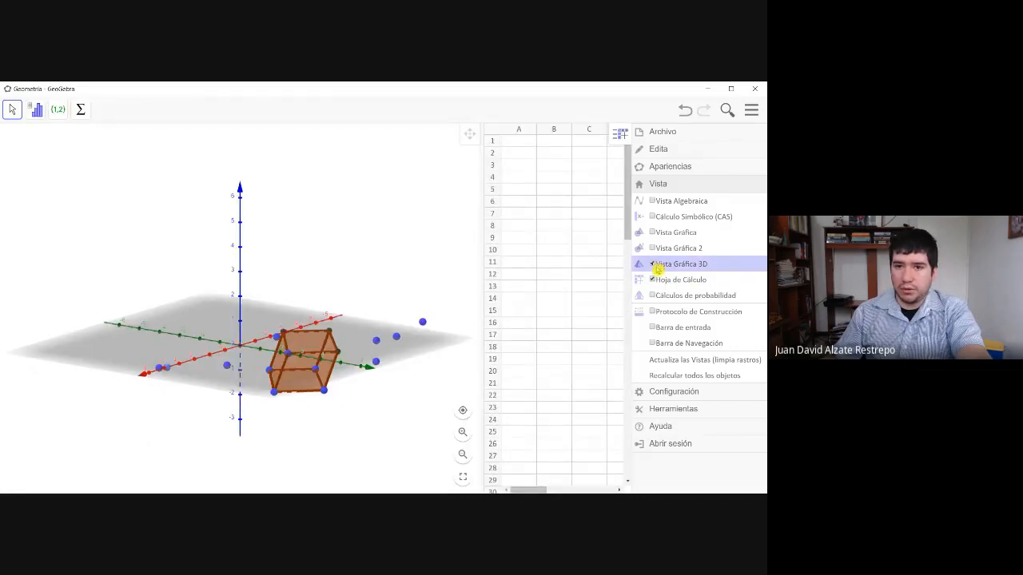
{"action": "left_click", "coordinate": [656, 267]}
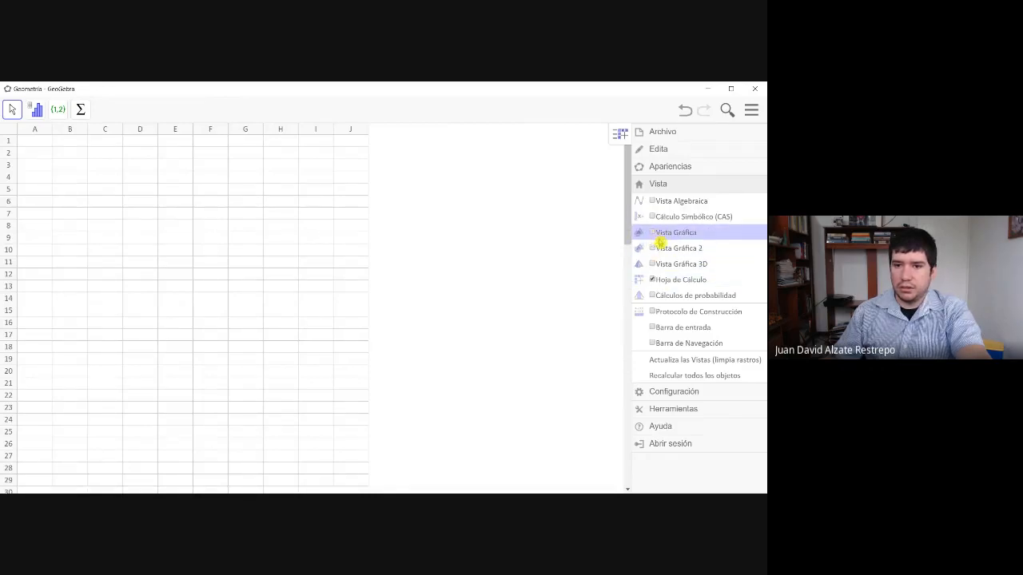
{"action": "left_click", "coordinate": [655, 235]}
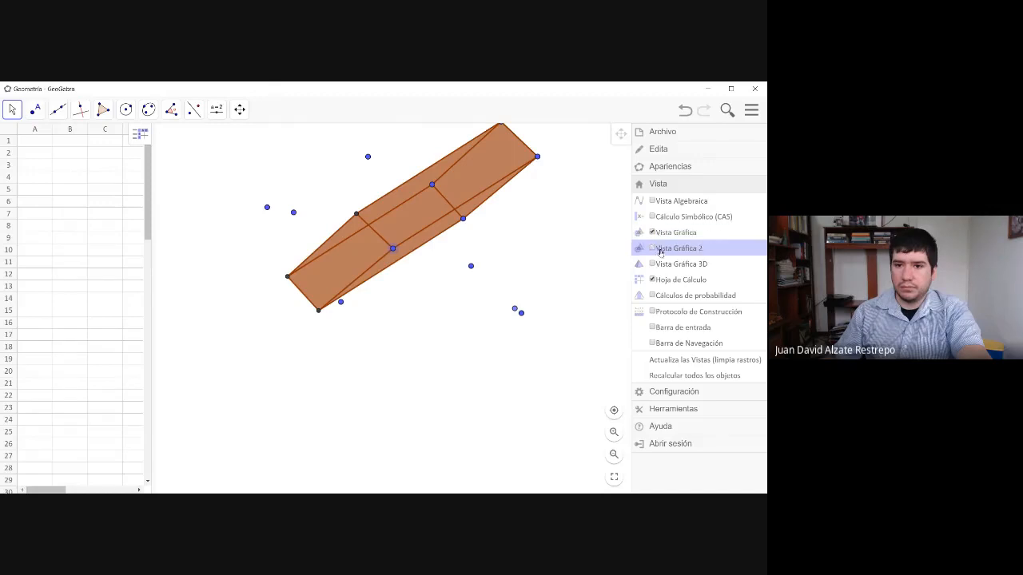
{"action": "left_click", "coordinate": [656, 281]}
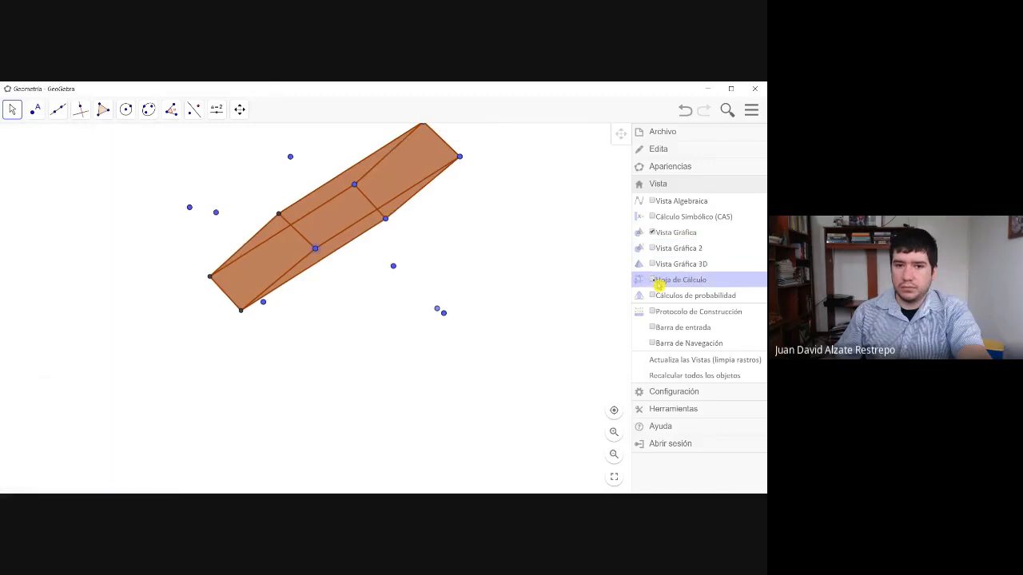
- Delete the prism, the leftover segment and the remaining points from the Vista Gráfica
{"action": "left_click", "coordinate": [414, 230]}
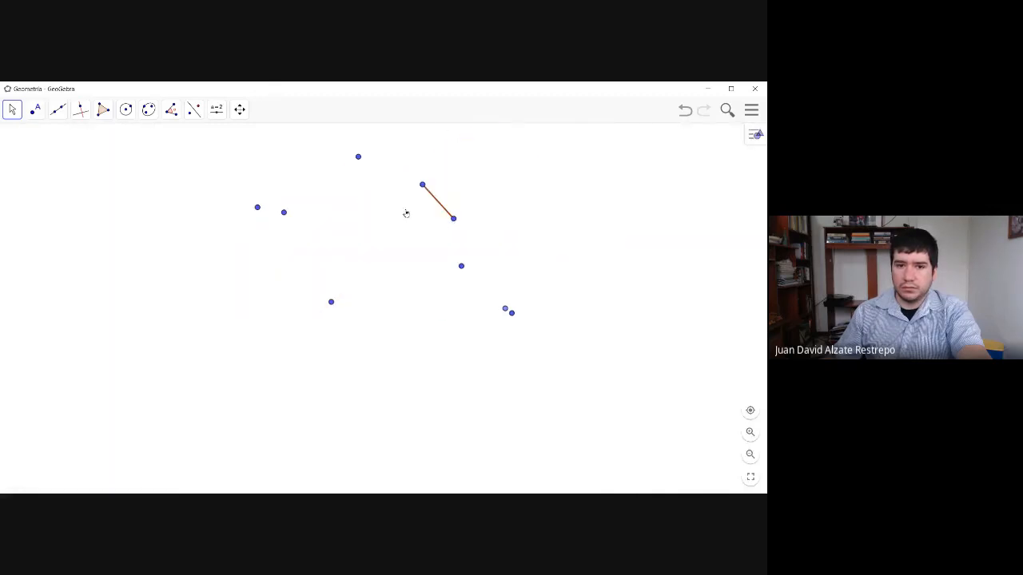
{"action": "left_click", "coordinate": [411, 215]}
{"action": "left_click", "coordinate": [8, 110]}
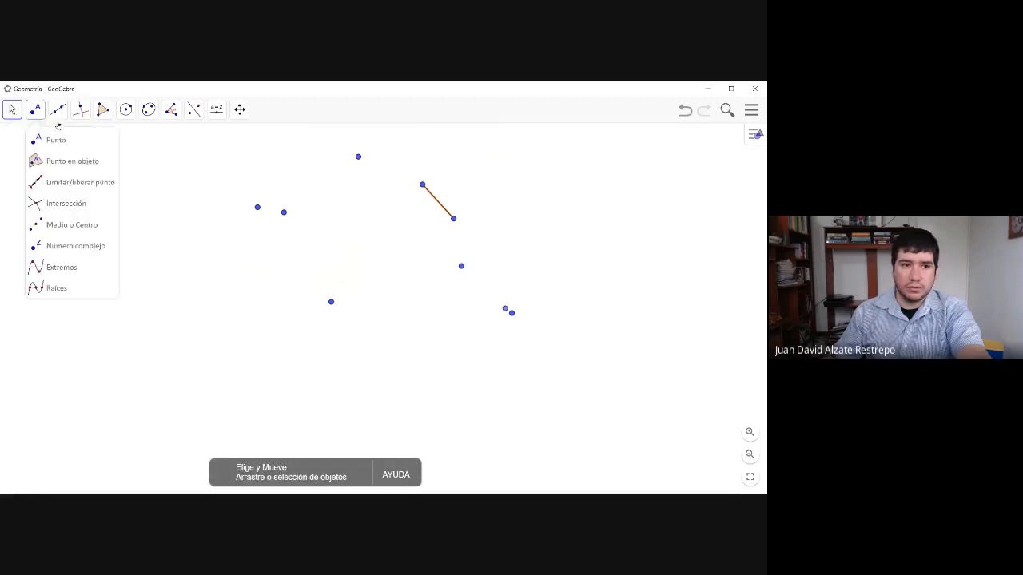
{"action": "left_click", "coordinate": [276, 172]}
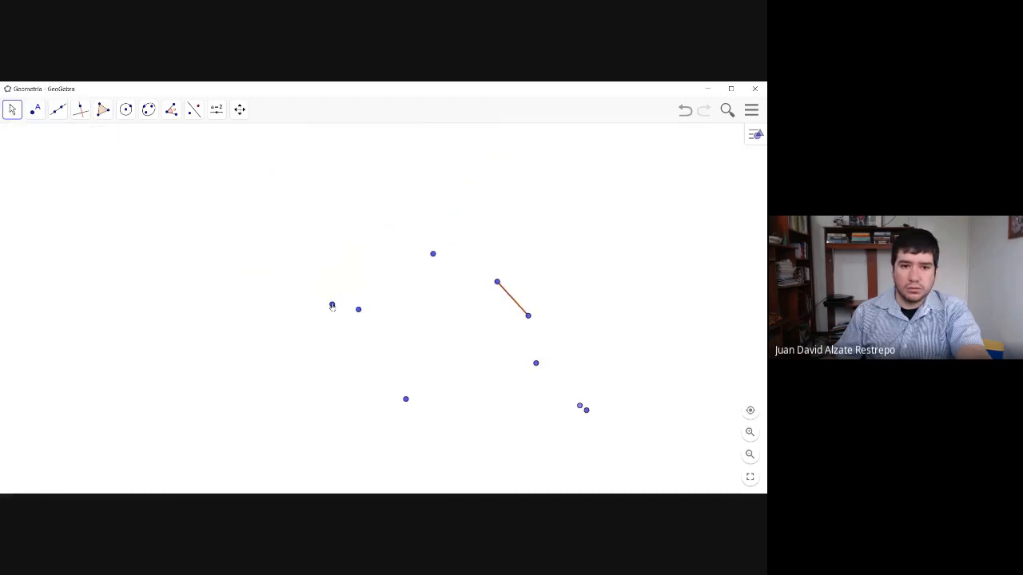
{"action": "mouse_move", "coordinate": [331, 304]}
{"action": "left_mouse_down"}
{"action": "mouse_move", "coordinate": [365, 311]}
{"action": "mouse_move", "coordinate": [431, 253]}
{"action": "mouse_move", "coordinate": [528, 317]}
{"action": "mouse_move", "coordinate": [540, 366]}
{"action": "mouse_move", "coordinate": [572, 412]}
{"action": "mouse_move", "coordinate": [588, 414]}
{"action": "mouse_move", "coordinate": [418, 408]}
{"action": "mouse_move", "coordinate": [405, 401]}
{"action": "mouse_move", "coordinate": [468, 349]}
{"action": "mouse_move", "coordinate": [414, 329]}
{"action": "left_mouse_up"}
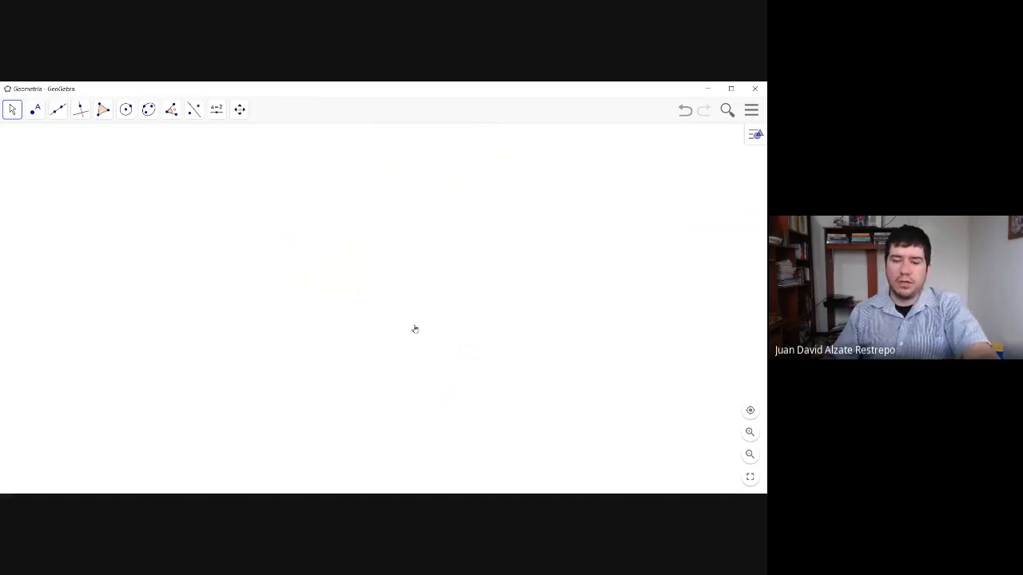
- Display Vista Gráfica 2 beside the Vista Gráfica, and hide it again
{"action": "left_click", "coordinate": [749, 137]}
{"action": "left_click", "coordinate": [751, 135]}
{"action": "left_click", "coordinate": [751, 110]}
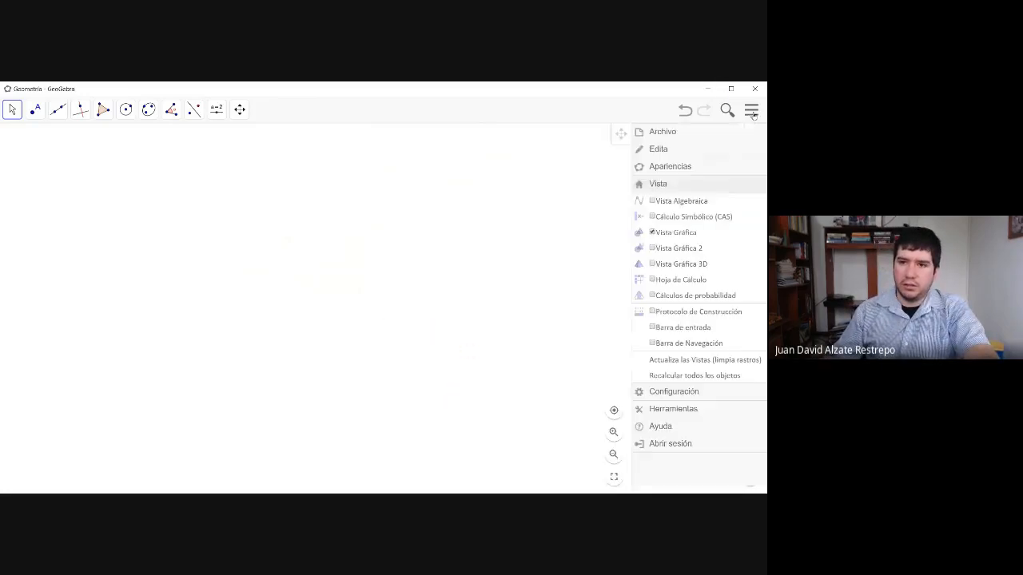
{"action": "left_click", "coordinate": [678, 248]}
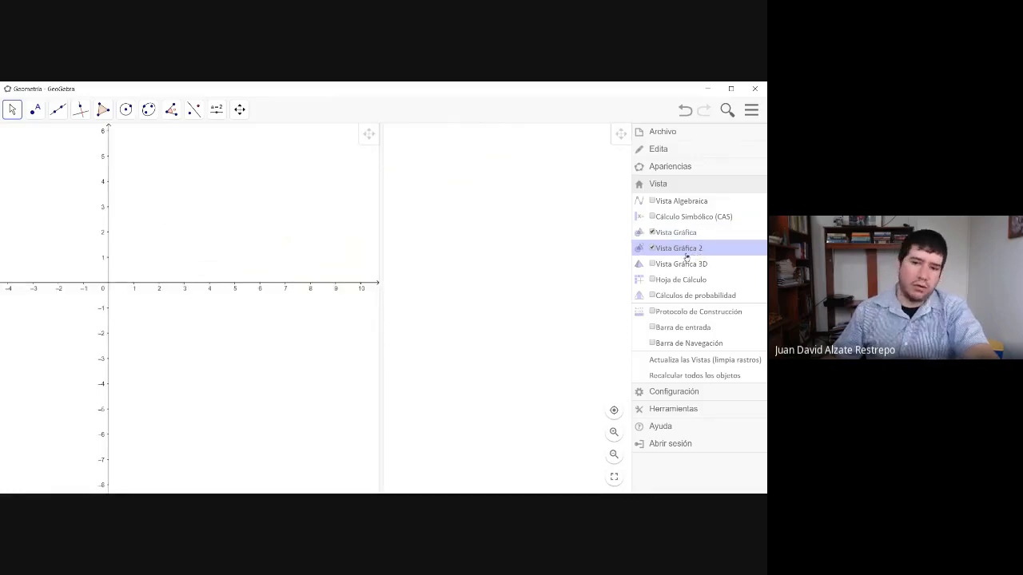
{"action": "left_click", "coordinate": [678, 249]}
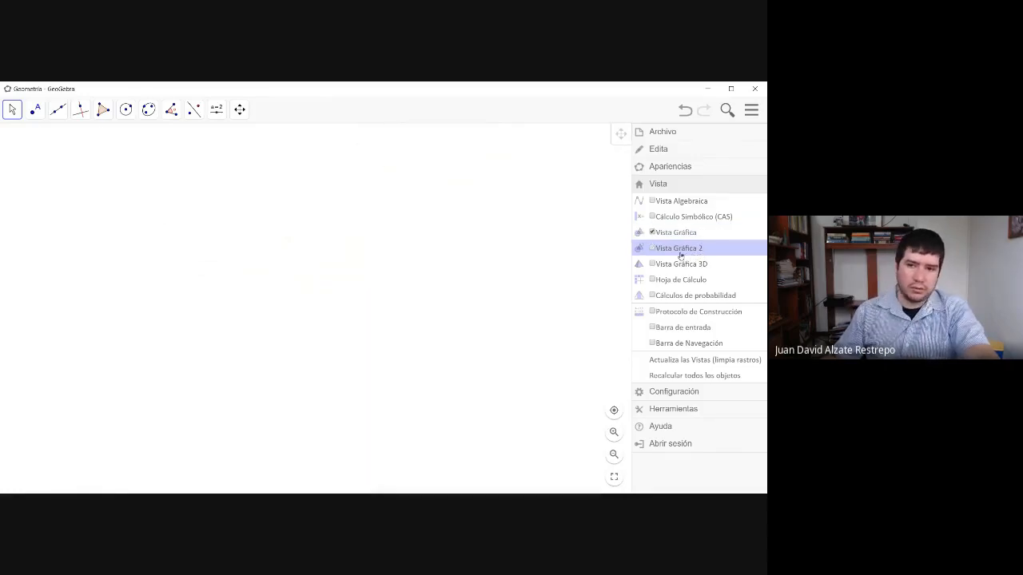
- Show the Vista Algebraica and delete the leftover points E, I, J and P from its list
{"action": "left_click", "coordinate": [687, 204]}
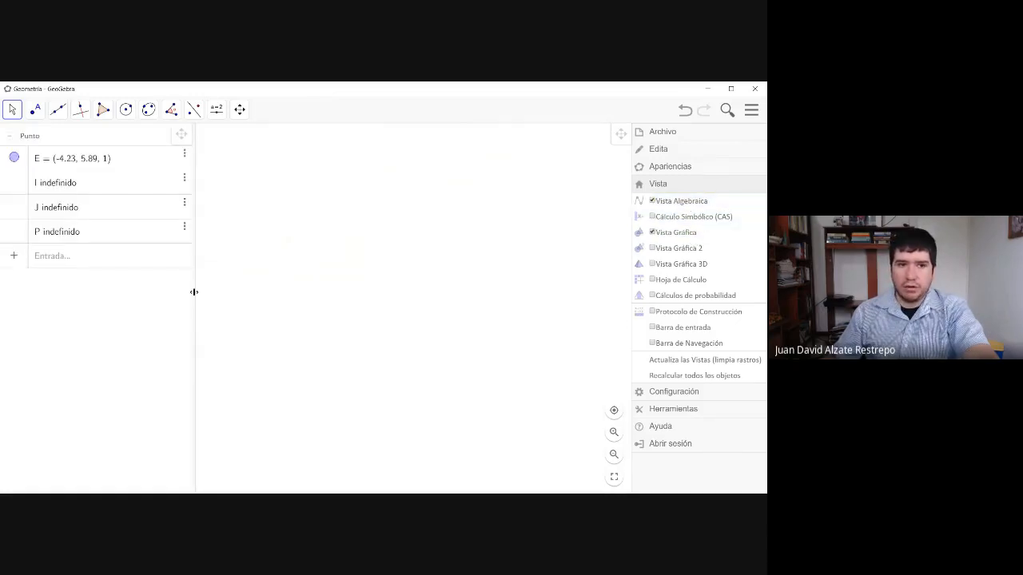
{"action": "left_click", "coordinate": [314, 292]}
{"action": "left_click", "coordinate": [185, 157]}
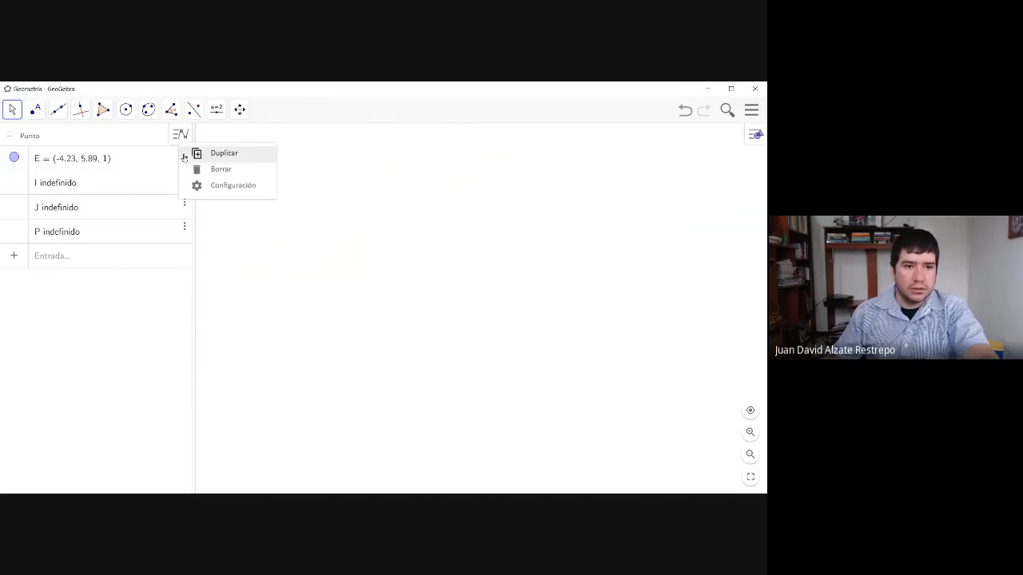
{"action": "left_click", "coordinate": [214, 170]}
{"action": "left_click", "coordinate": [183, 157]}
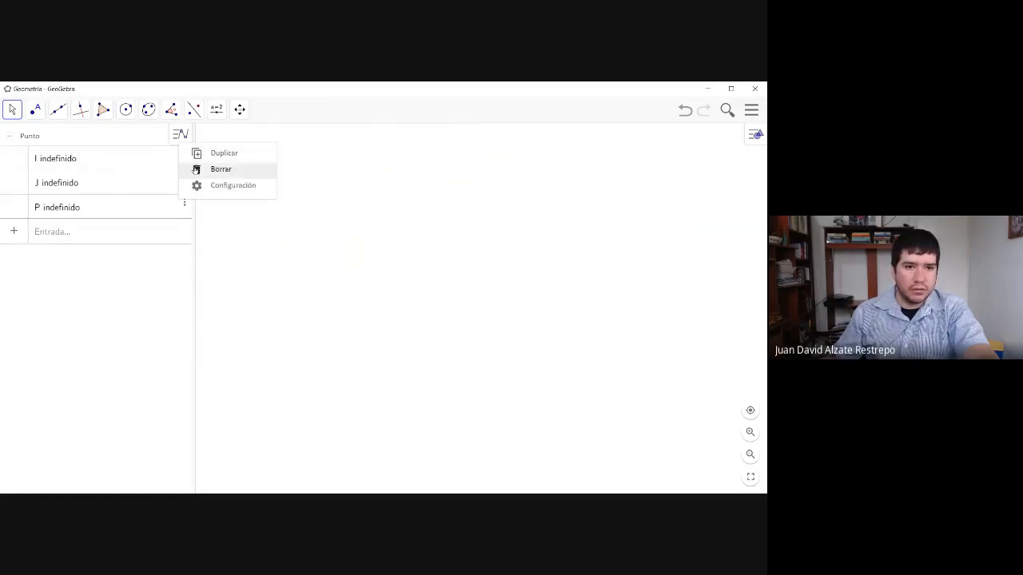
{"action": "left_click", "coordinate": [198, 170]}
{"action": "left_click", "coordinate": [184, 157]}
{"action": "left_click", "coordinate": [200, 170]}
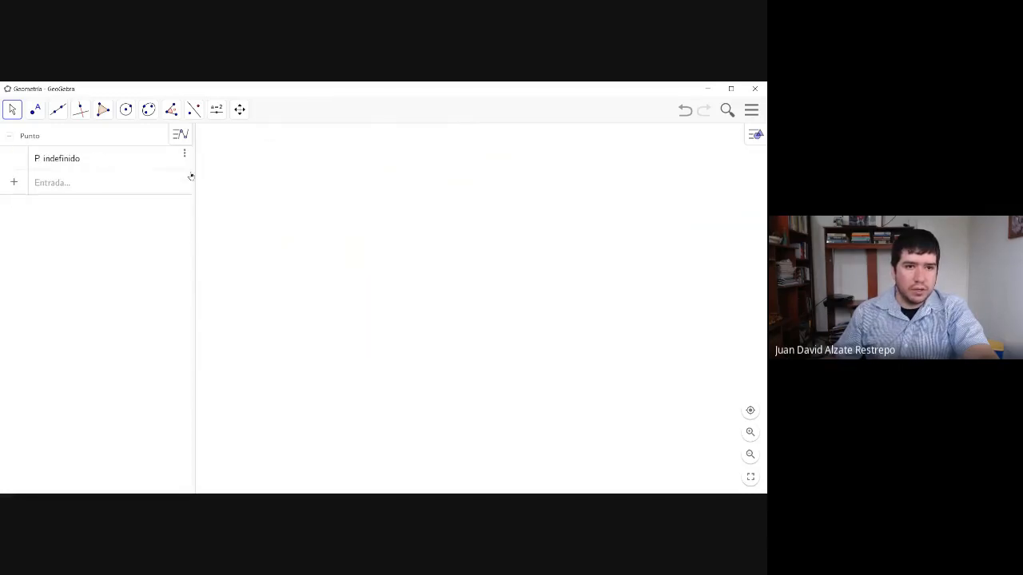
{"action": "left_click", "coordinate": [183, 159]}
{"action": "left_click", "coordinate": [200, 170]}
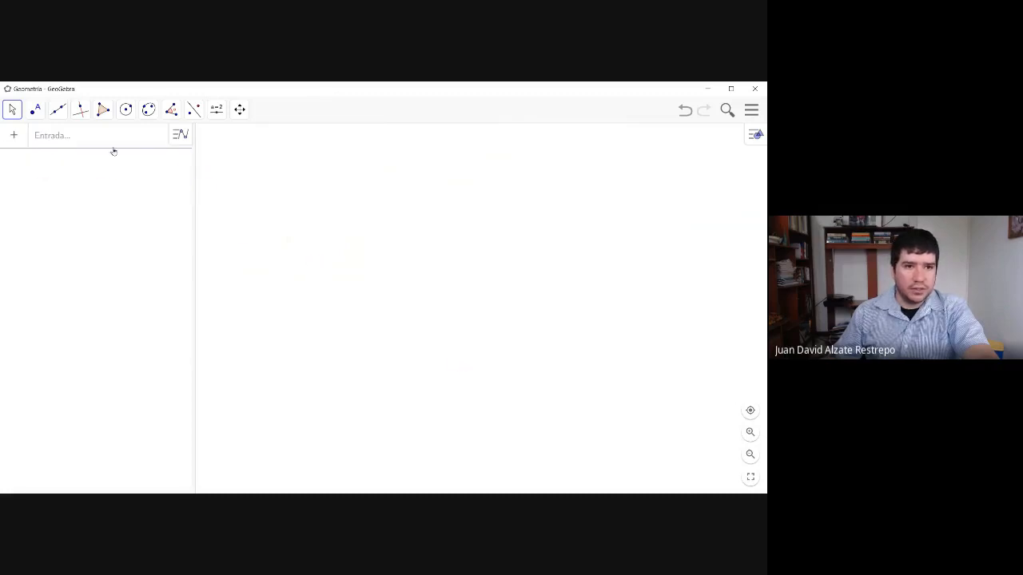
- Draw a circle by center and point, centered at about (-2.77, 2.81) and passing through about (-2.85, 6.09)
{"action": "left_click", "coordinate": [127, 111]}
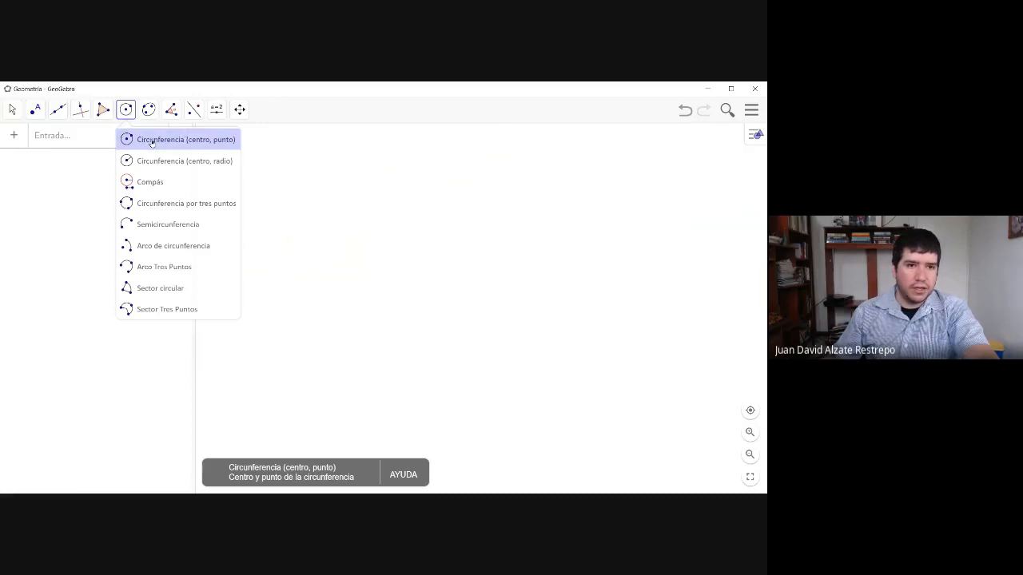
{"action": "left_click", "coordinate": [151, 142]}
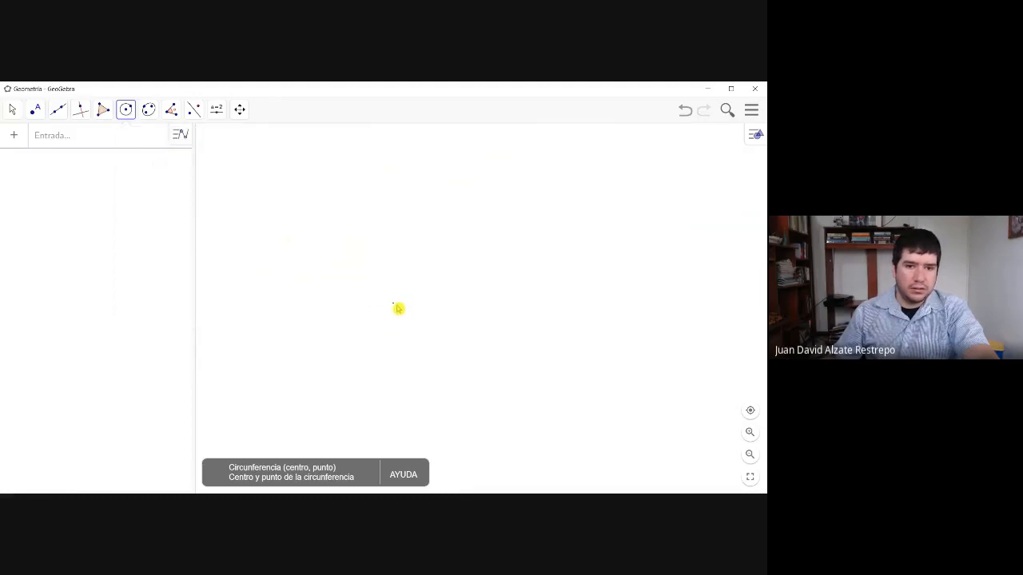
{"action": "left_click", "coordinate": [402, 305]}
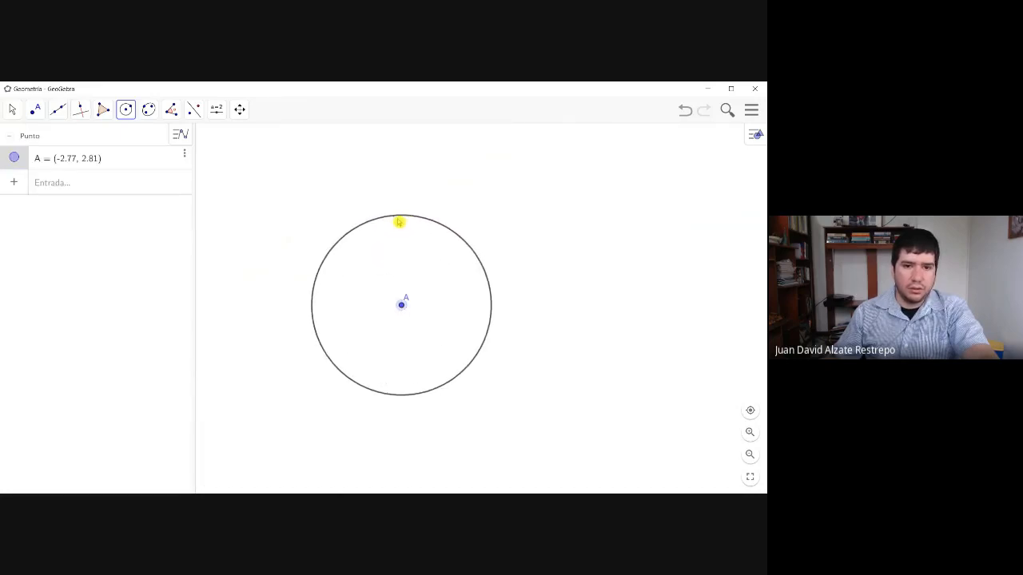
{"action": "left_click", "coordinate": [399, 221]}
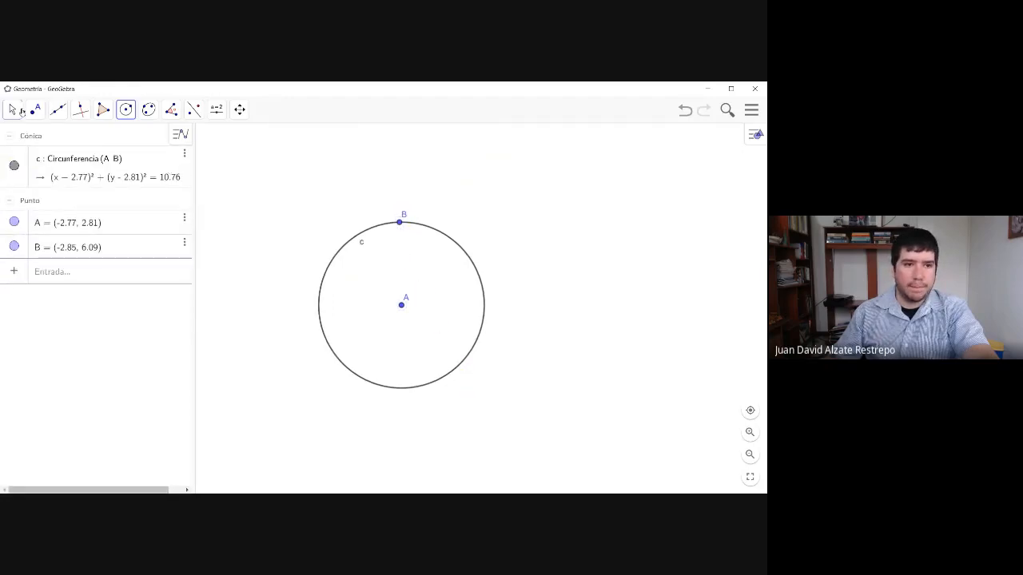
{"action": "left_click", "coordinate": [22, 111]}
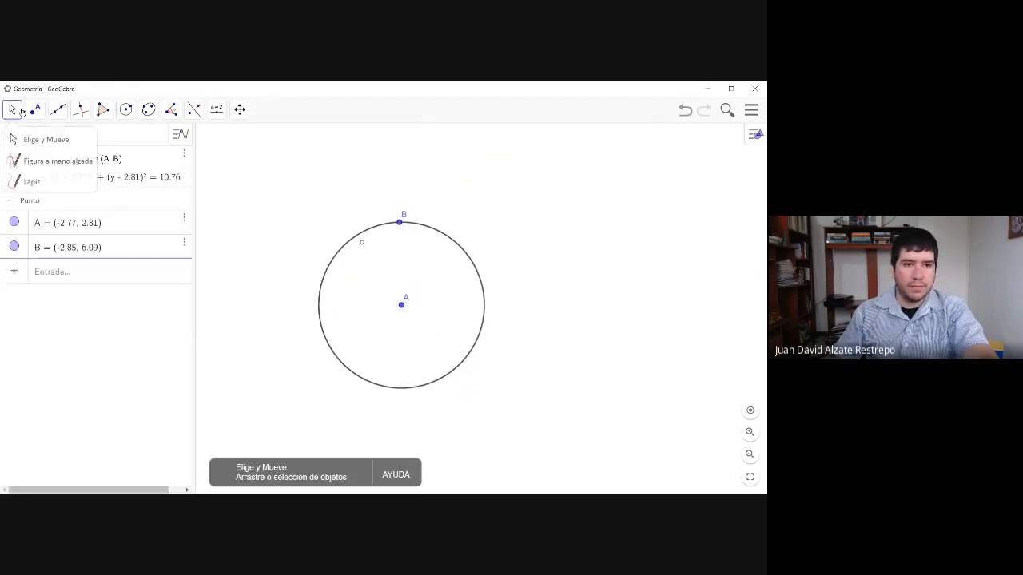
- Draw two more center-point circles: centered at about (5.57, 6.63) through (1.81, 7.43), and at about (3.91, 5.07) through (2.03, 2.25)
{"action": "left_click", "coordinate": [128, 112]}
{"action": "left_click", "coordinate": [612, 208]}
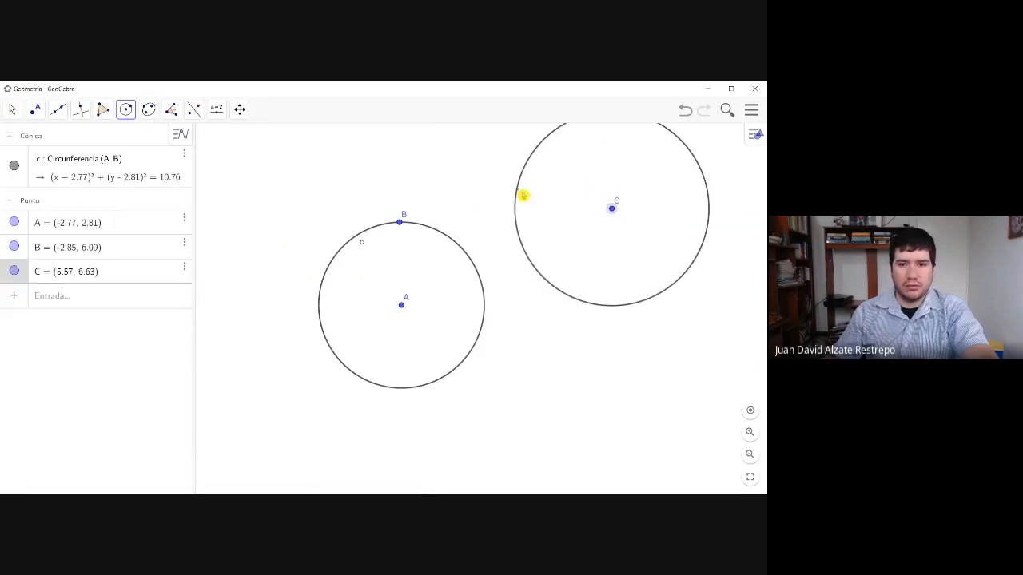
{"action": "left_click", "coordinate": [517, 187]}
{"action": "left_click", "coordinate": [570, 248]}
{"action": "left_click", "coordinate": [523, 319]}
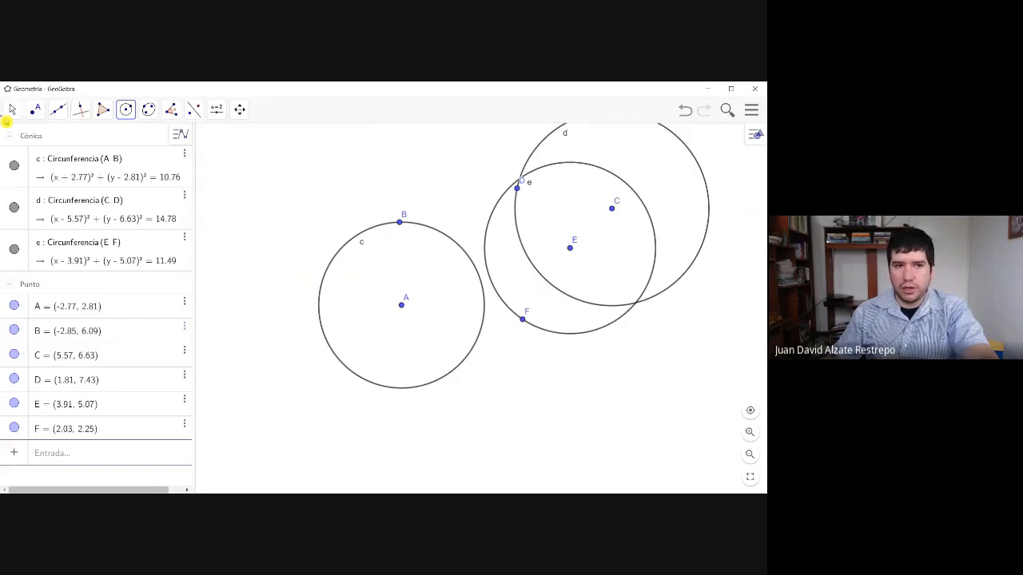
- Reshape circle c by moving its center A to about (-3.65, 2.19) and point B to about (-3.97, 4.97)
{"action": "left_click", "coordinate": [14, 112]}
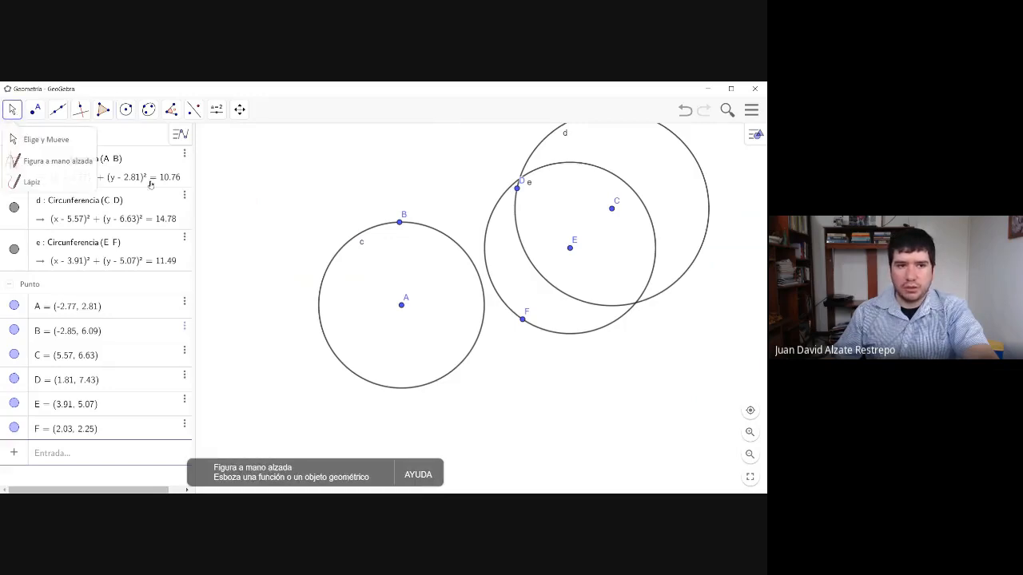
{"action": "left_click", "coordinate": [62, 141]}
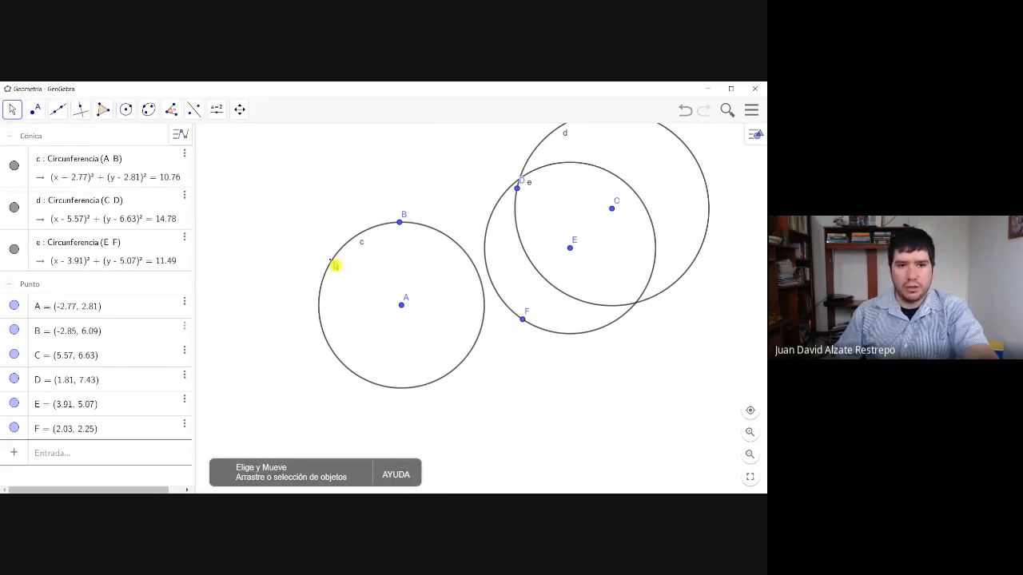
{"action": "left_click_drag", "start_coordinate": [401, 307], "coordinate": [379, 321]}
{"action": "left_click_drag", "start_coordinate": [399, 227], "coordinate": [371, 250]}
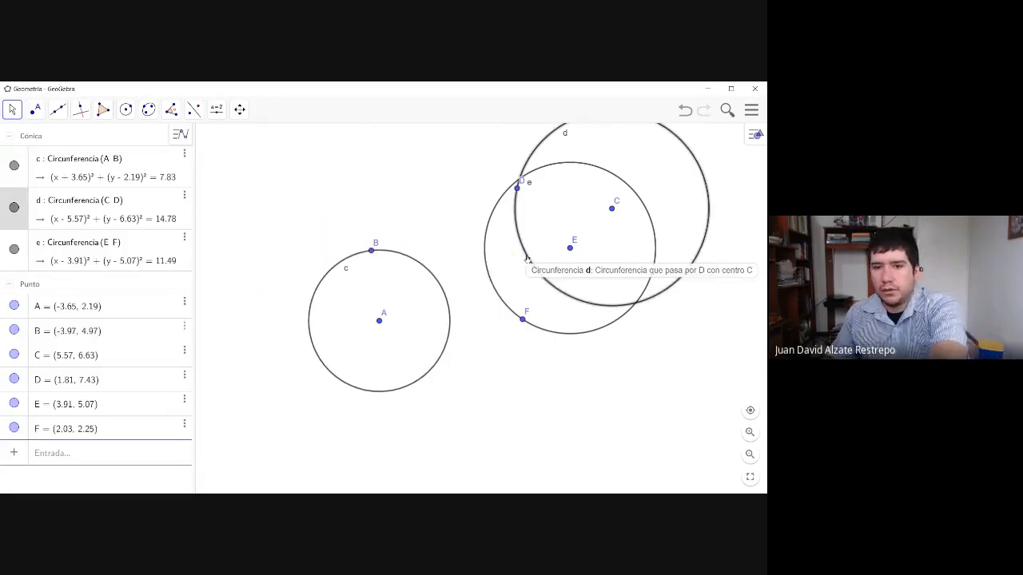
- Delete the circles centered at C and E, along with points C, D, E and F
{"action": "key", "text": "Delete"}
{"action": "left_click", "coordinate": [570, 247]}
{"action": "key", "text": "Delete"}
{"action": "left_click", "coordinate": [517, 189]}
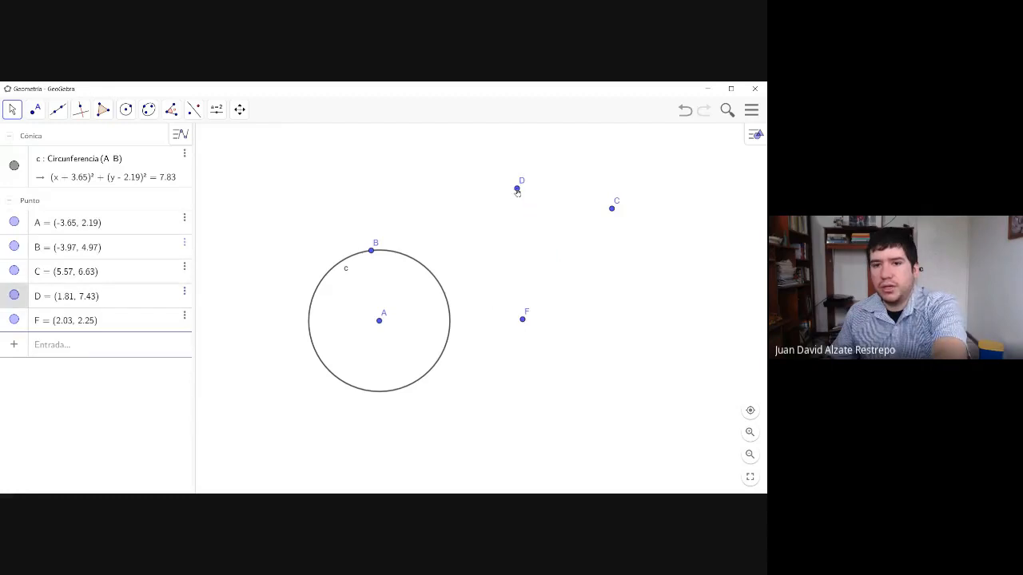
{"action": "key", "text": "Delete"}
{"action": "left_click", "coordinate": [522, 321]}
{"action": "key", "text": "Delete"}
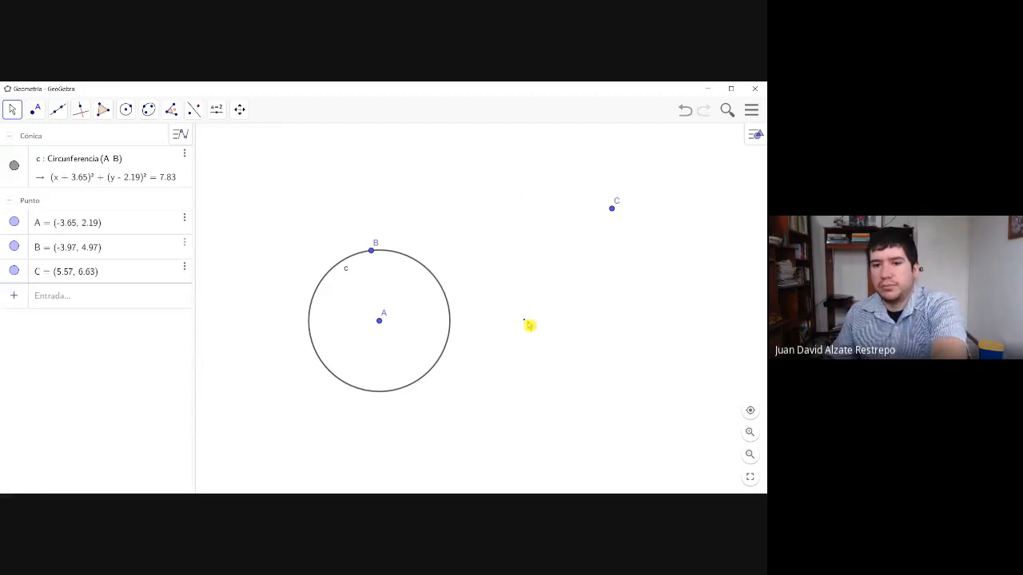
{"action": "left_click", "coordinate": [609, 208]}
{"action": "key", "text": "Delete"}
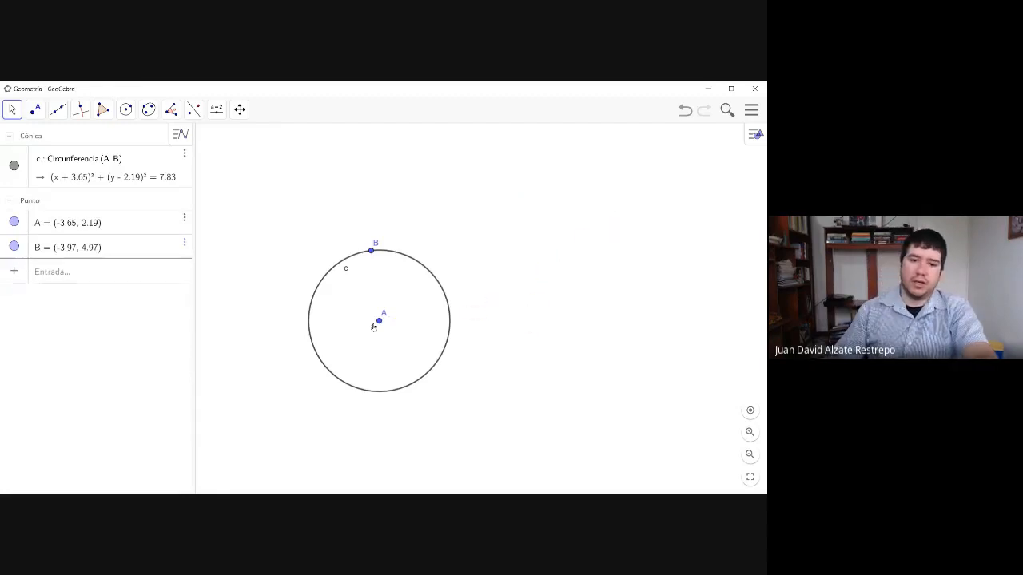
- Move center A to about (-3.07, 3.87), and delete the remaining circle with its points A and B
{"action": "left_click_drag", "start_coordinate": [373, 327], "coordinate": [394, 278]}
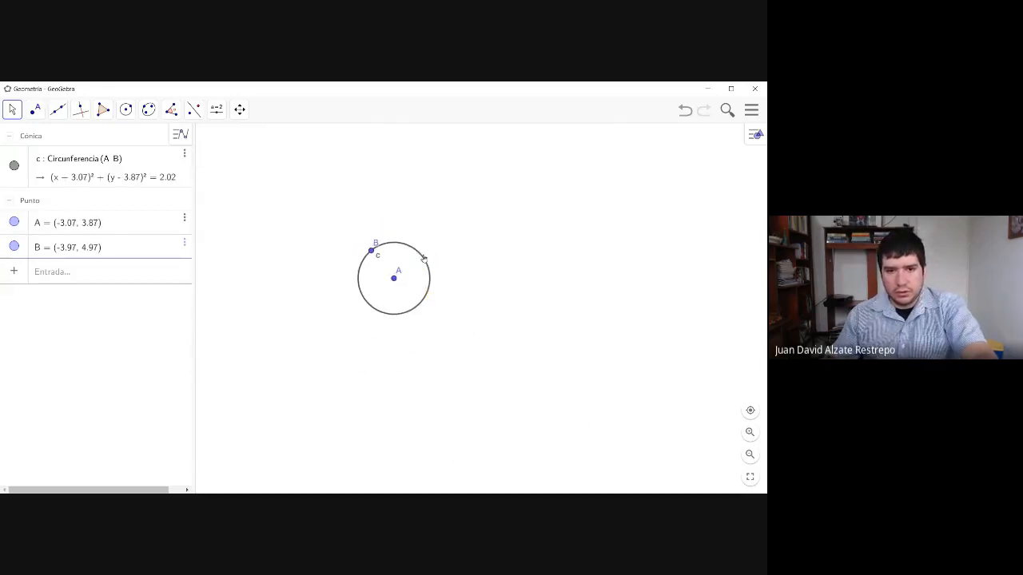
{"action": "left_click", "coordinate": [426, 260]}
{"action": "key", "text": "Delete"}
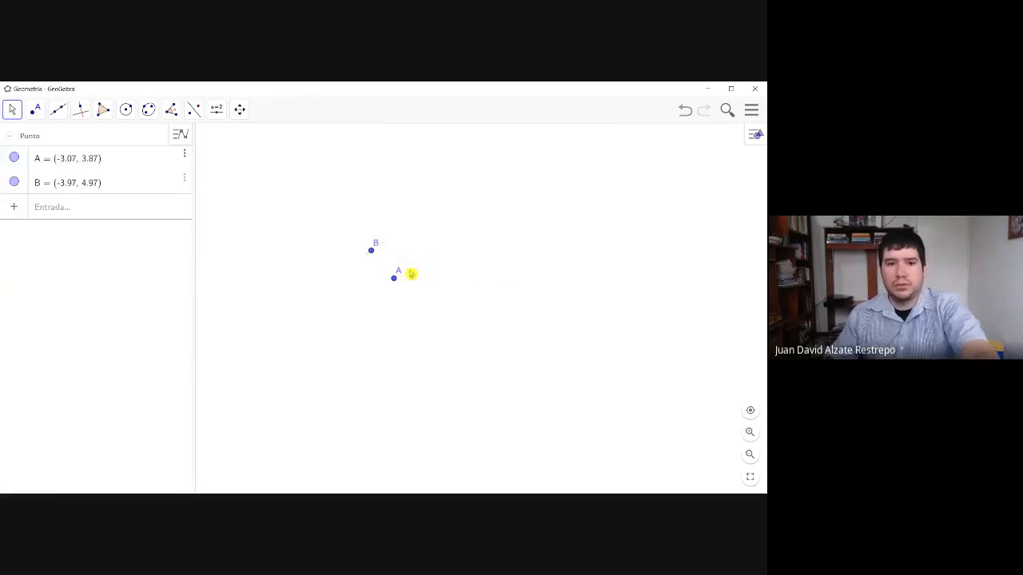
{"action": "left_click", "coordinate": [373, 257]}
{"action": "key", "text": "Delete"}
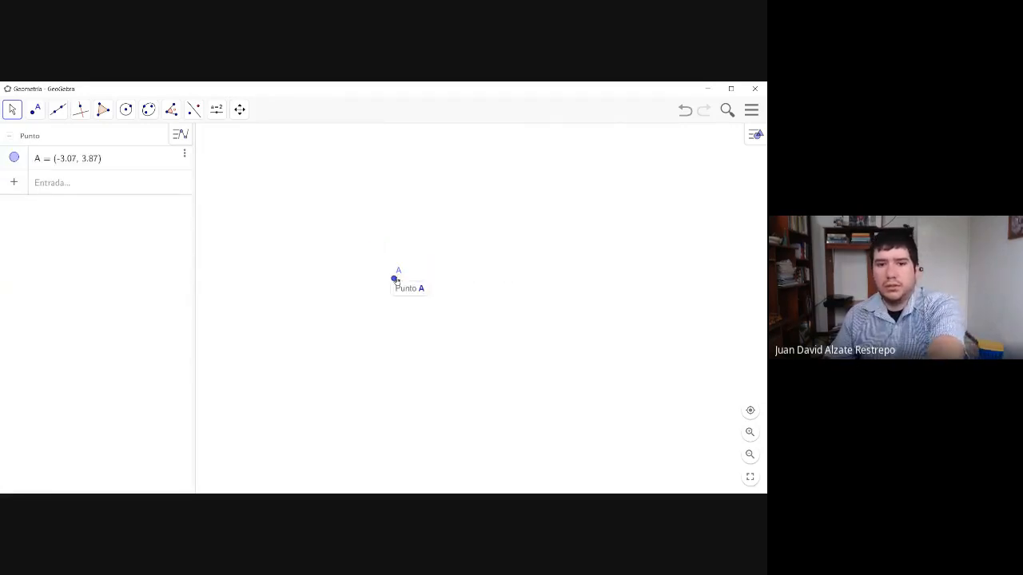
{"action": "left_click", "coordinate": [395, 279]}
{"action": "key", "text": "Delete"}
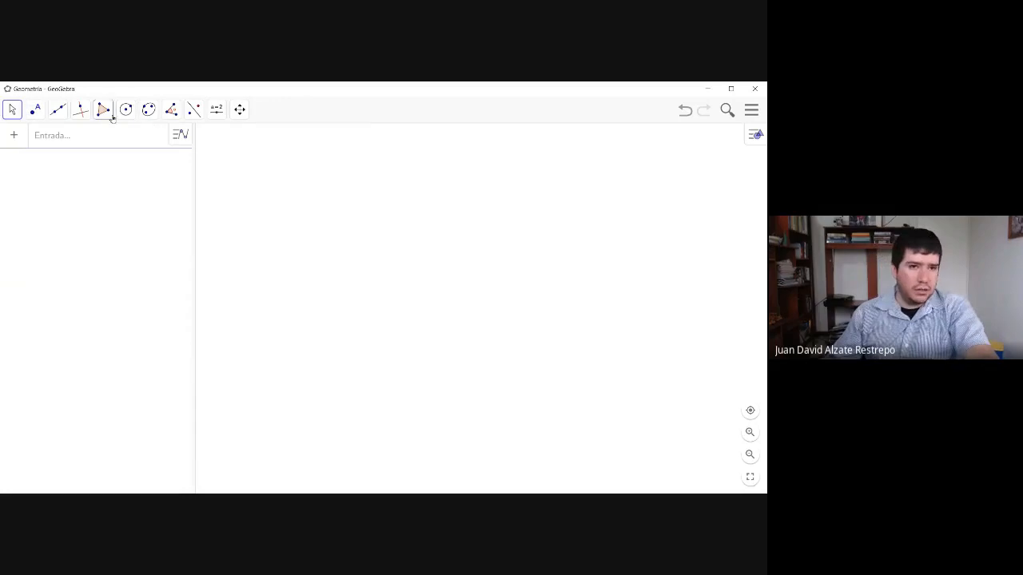
- Draw a circle by center and radius, centered at about (-3.55, 4.95) with a radius of about 3.42
{"action": "left_click", "coordinate": [126, 109]}
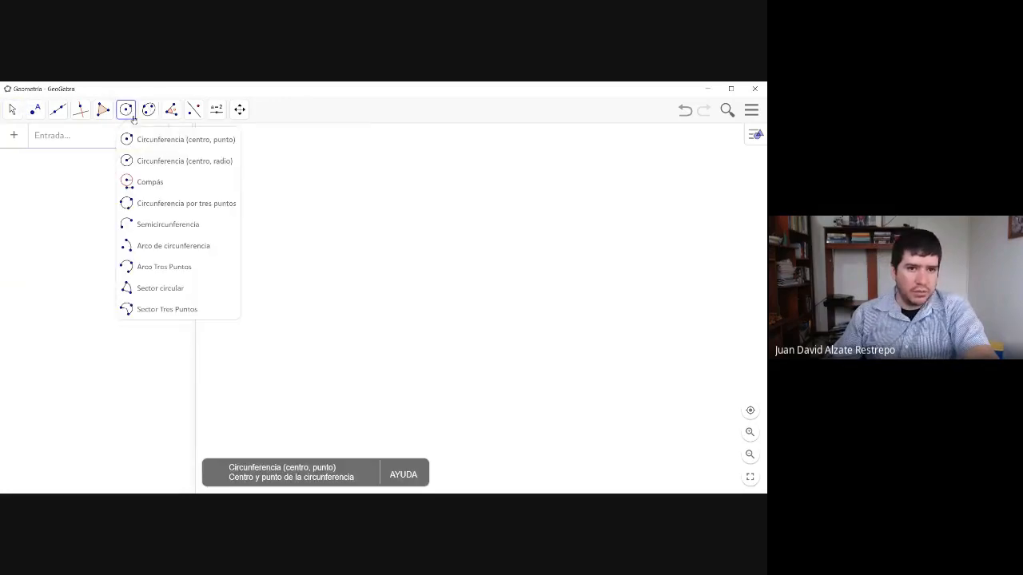
{"action": "left_click", "coordinate": [191, 170]}
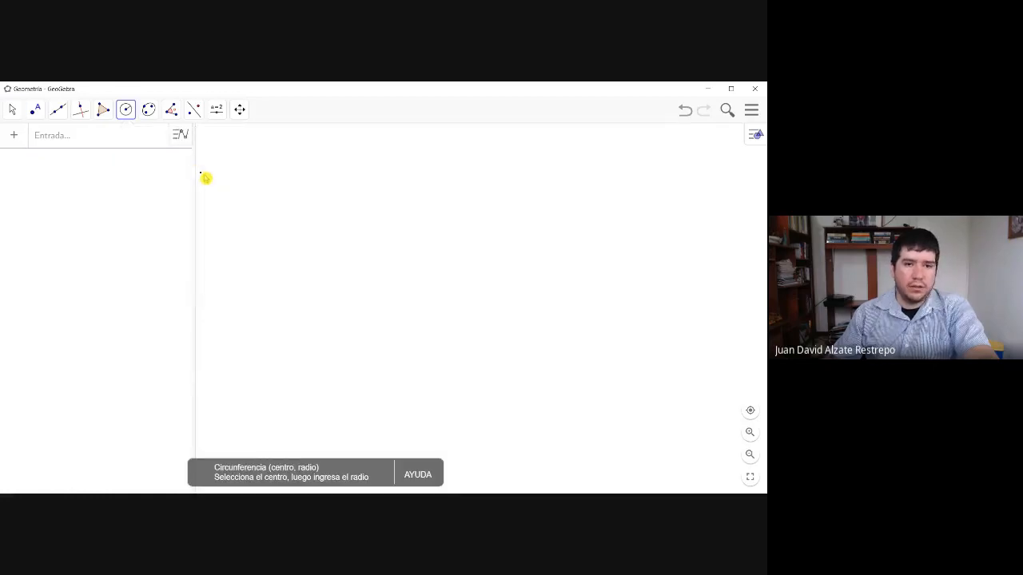
{"action": "left_click", "coordinate": [383, 253]}
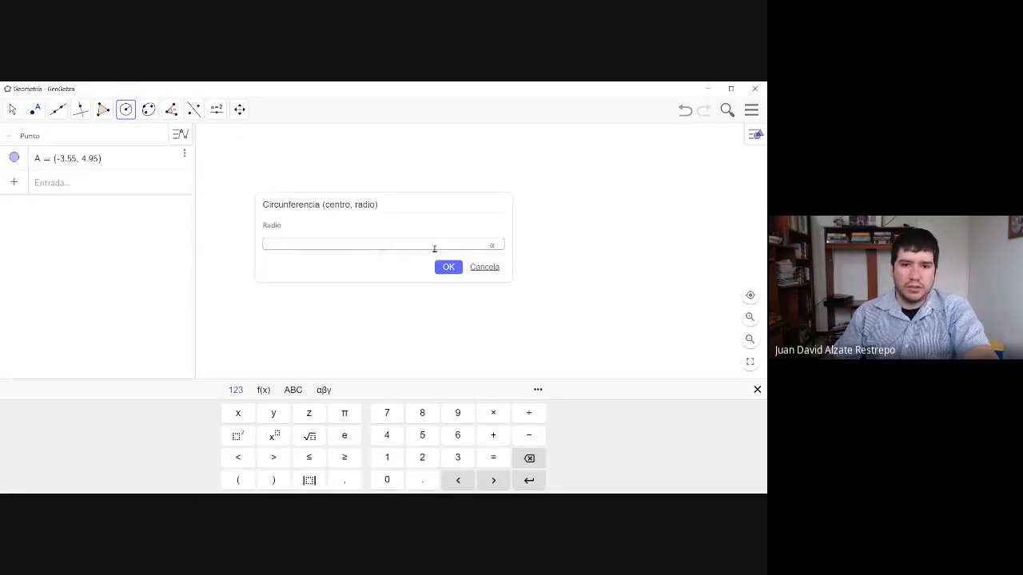
{"action": "left_click", "coordinate": [449, 268]}
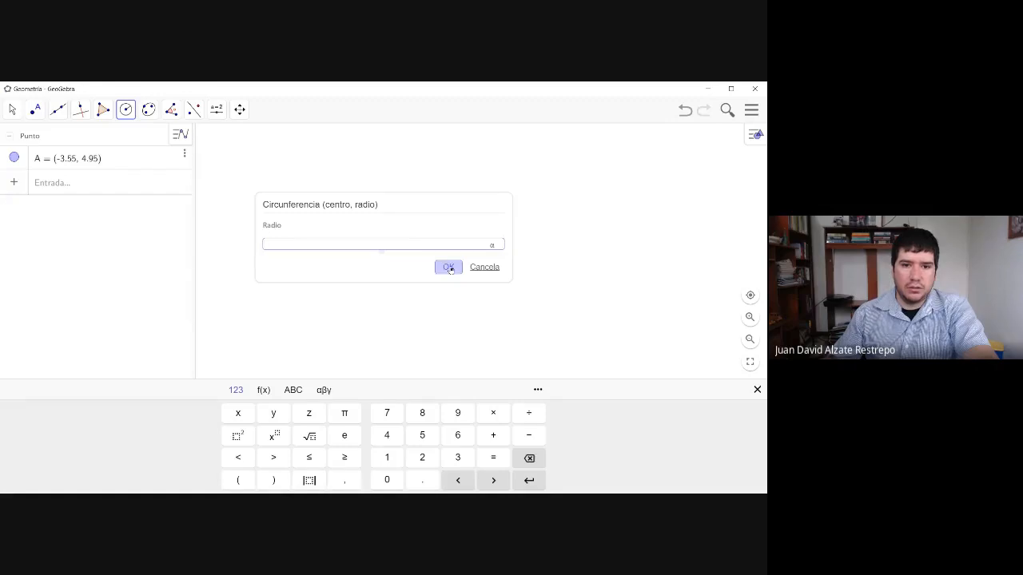
{"action": "left_click", "coordinate": [449, 269]}
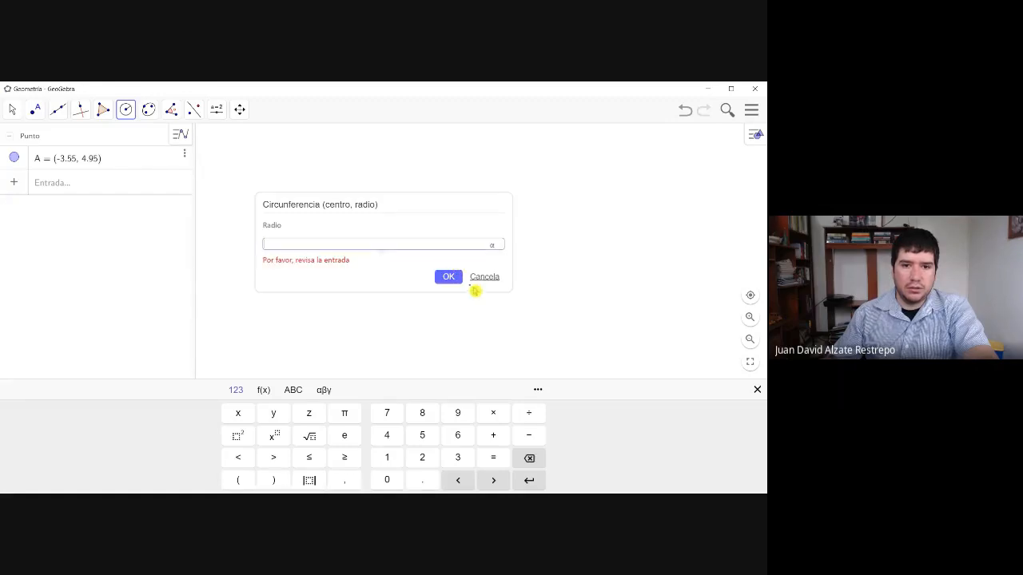
{"action": "left_click", "coordinate": [473, 277]}
{"action": "left_click", "coordinate": [382, 252]}
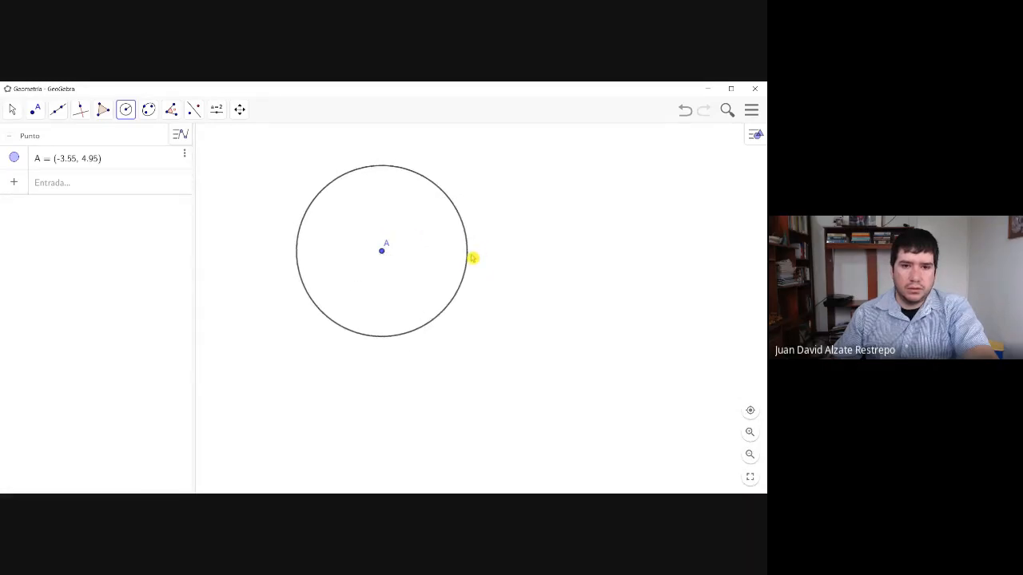
{"action": "left_click", "coordinate": [474, 257]}
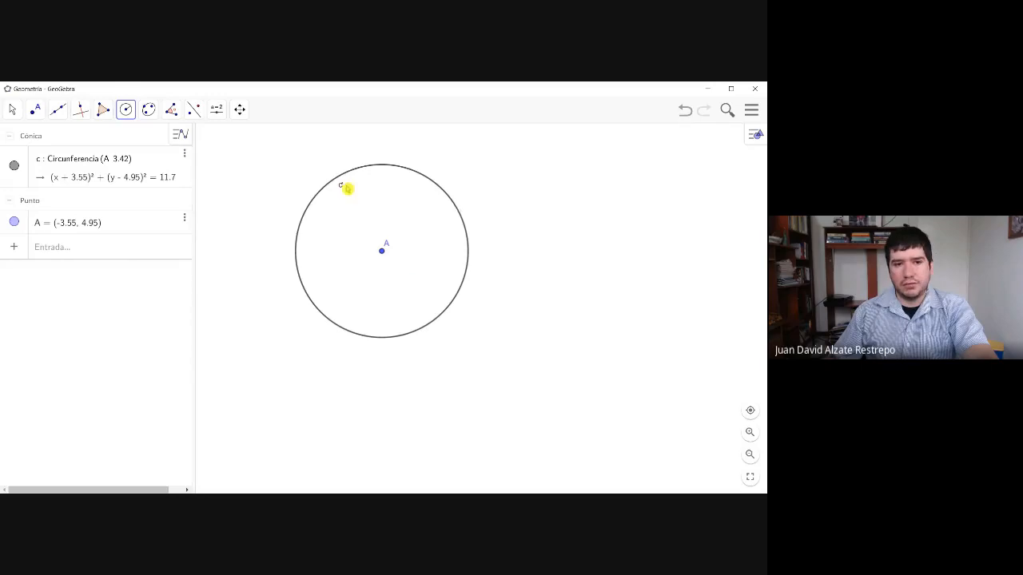
- Show Vista Gráfica 2 in place of the Vista Gráfica, and restore the original view arrangement
{"action": "left_click", "coordinate": [754, 136]}
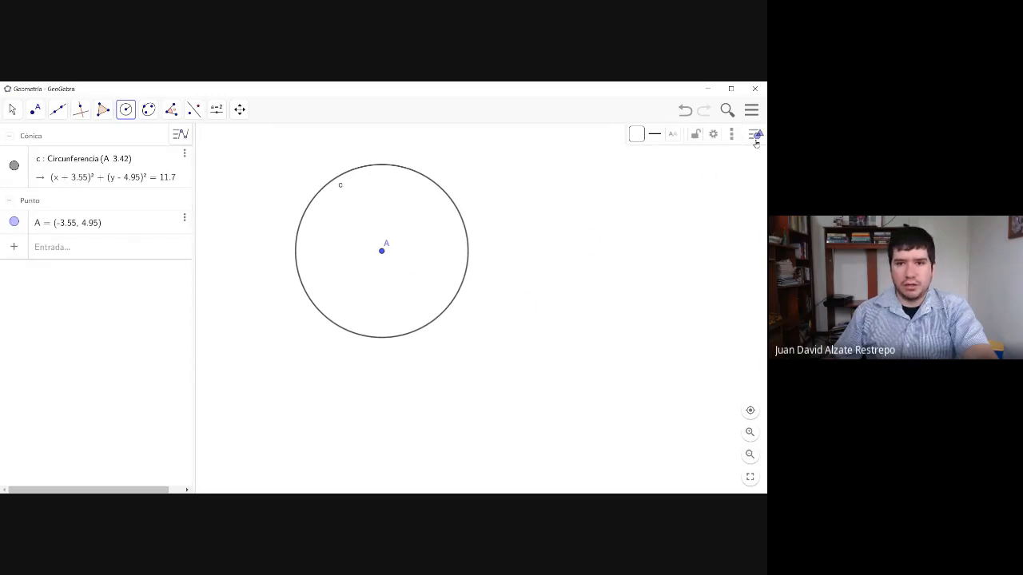
{"action": "left_click", "coordinate": [751, 110]}
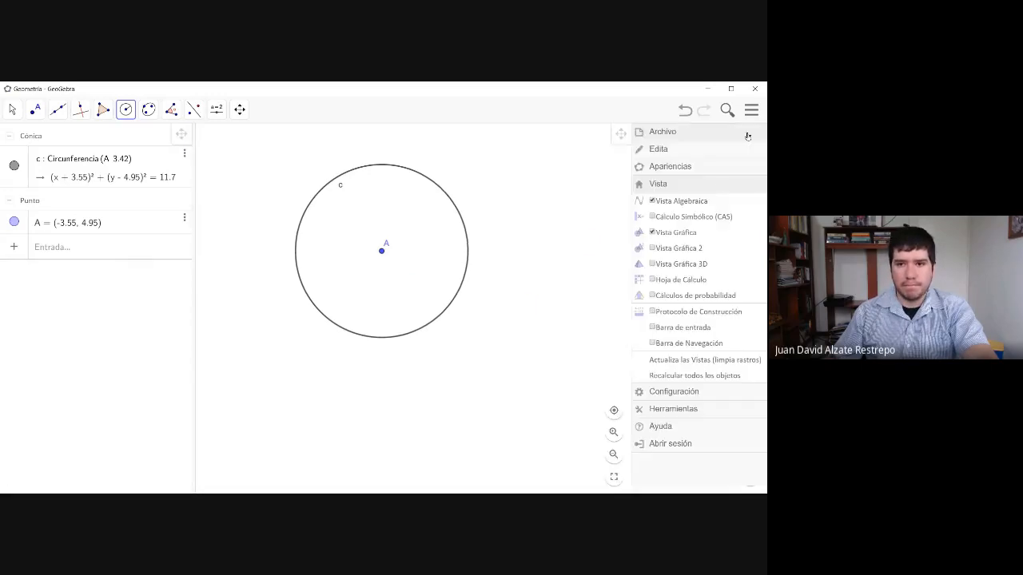
{"action": "left_click", "coordinate": [656, 249]}
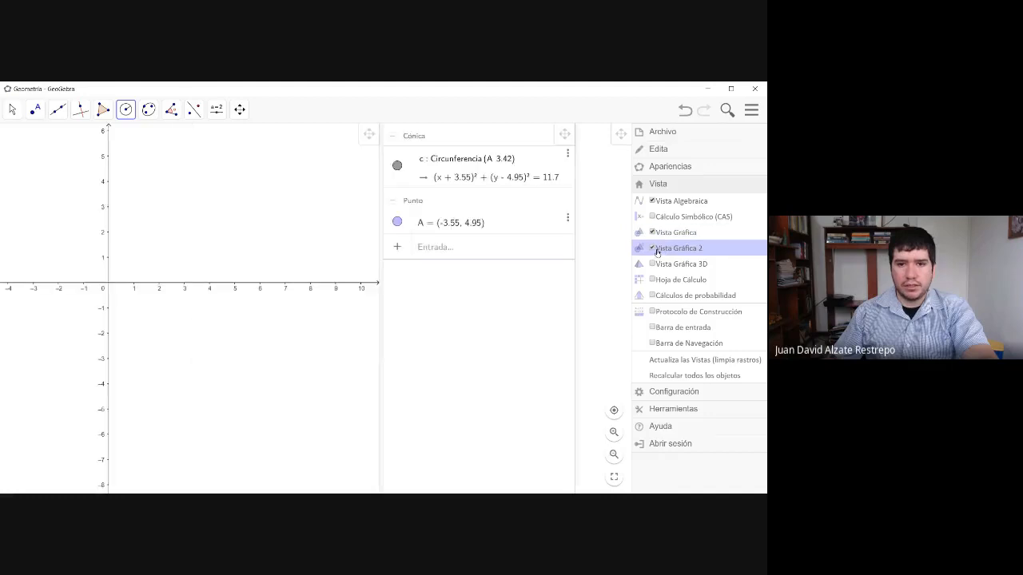
{"action": "left_click", "coordinate": [656, 233]}
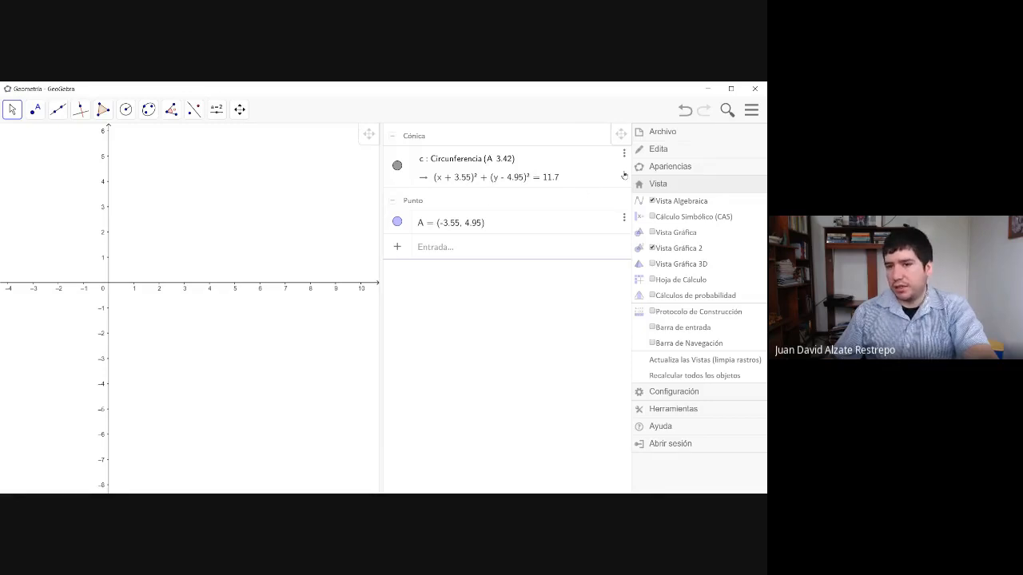
{"action": "left_click", "coordinate": [656, 233]}
{"action": "left_click", "coordinate": [657, 248]}
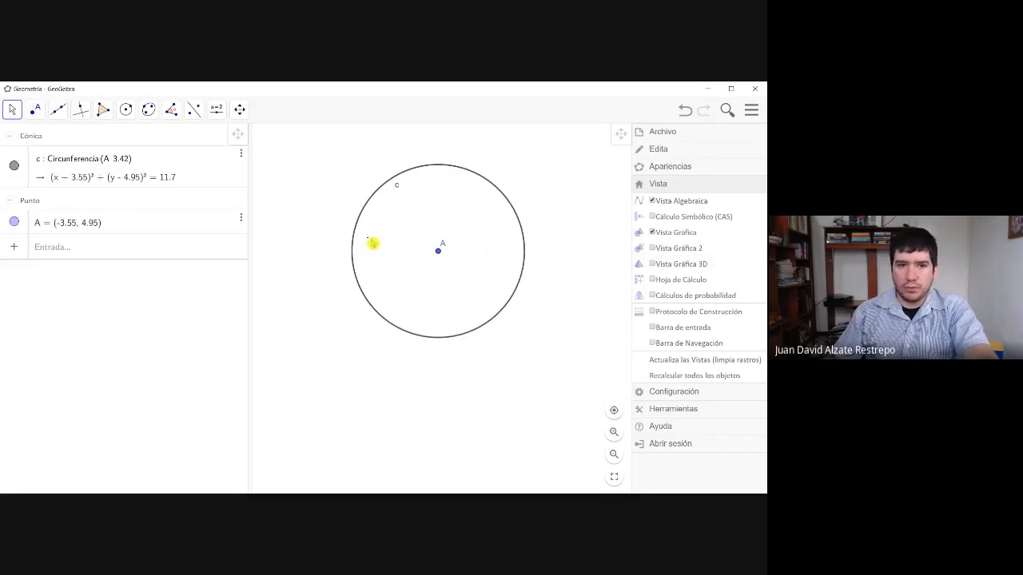
{"action": "left_click", "coordinate": [518, 166]}
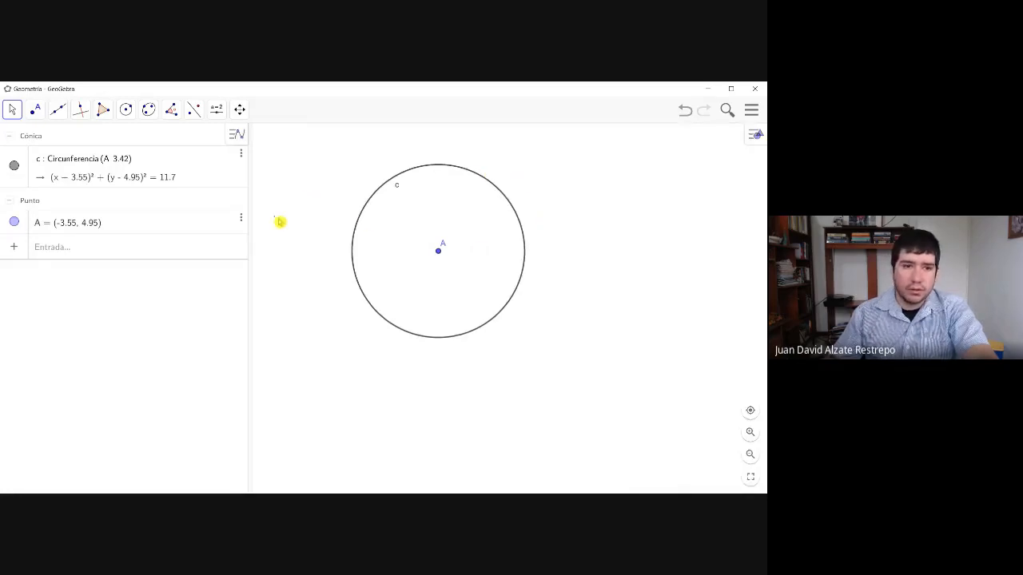
- Place two points on the upper part of the circle, at about (-4.49, 8.24) and (-1.56, 7.73)
{"action": "left_click", "coordinate": [38, 115]}
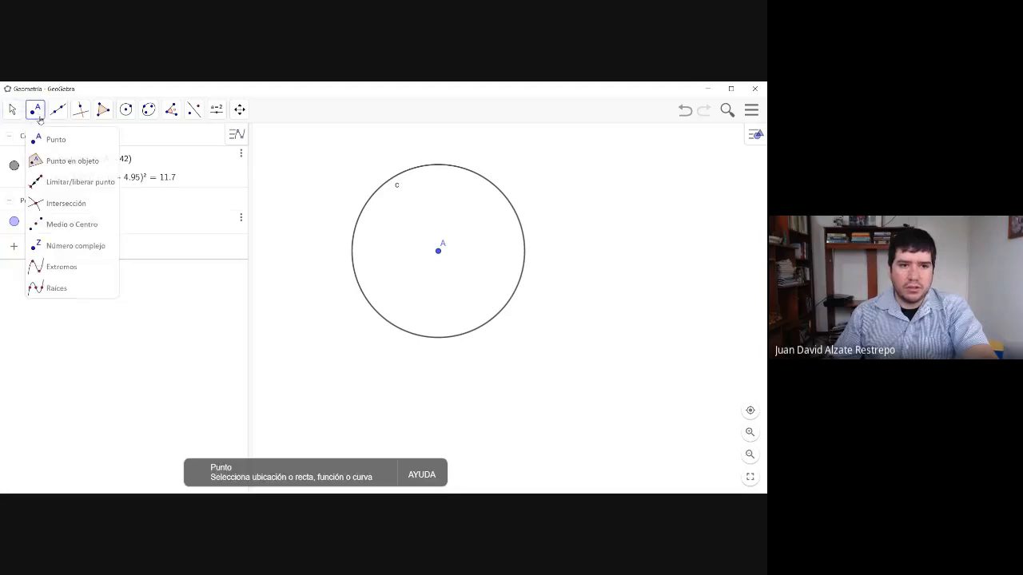
{"action": "left_click", "coordinate": [414, 168]}
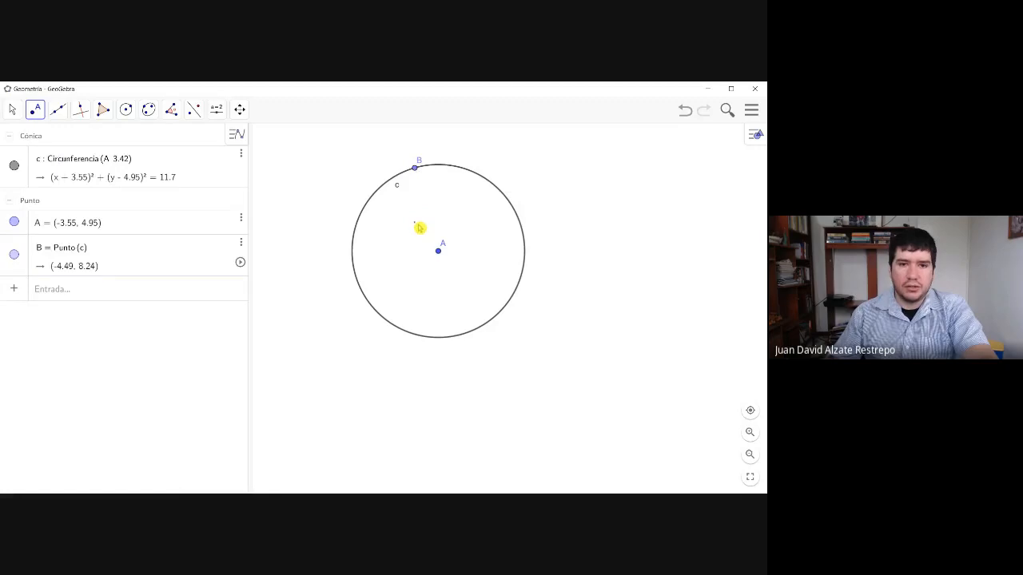
{"action": "left_click", "coordinate": [488, 182]}
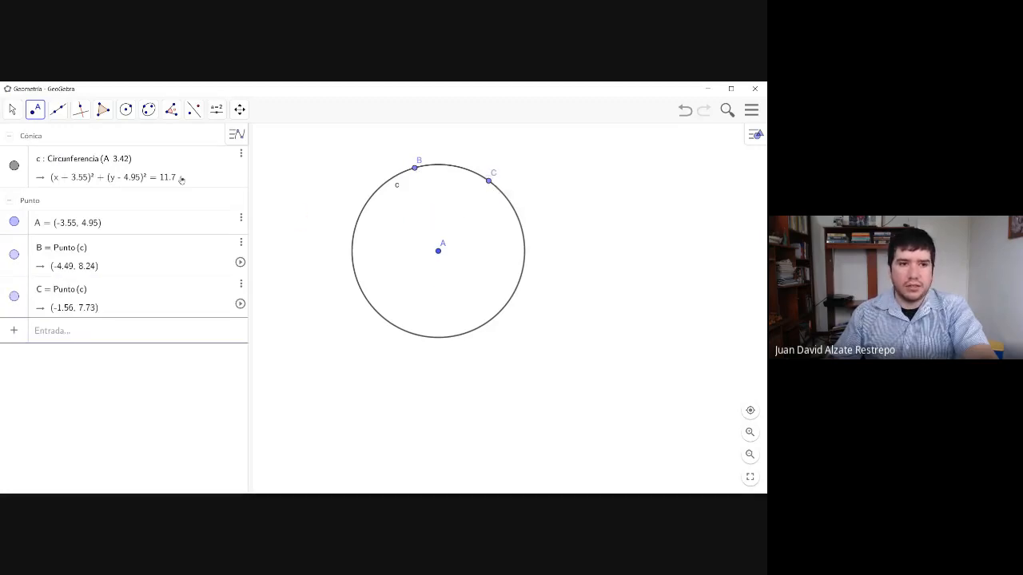
- Draw a line through point B on the circle and the center A
{"action": "left_click", "coordinate": [58, 111]}
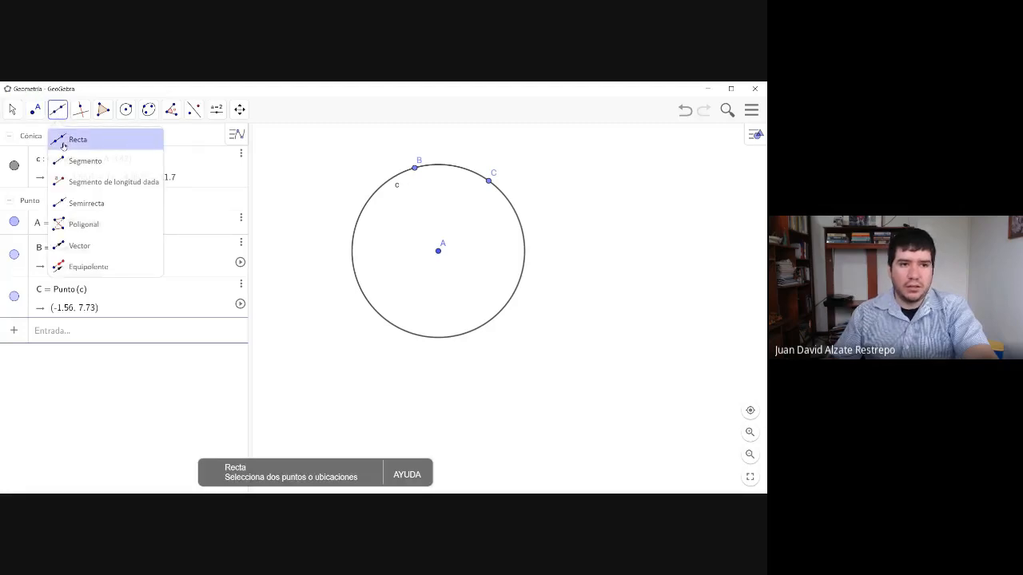
{"action": "left_click", "coordinate": [63, 141]}
{"action": "left_click", "coordinate": [416, 170]}
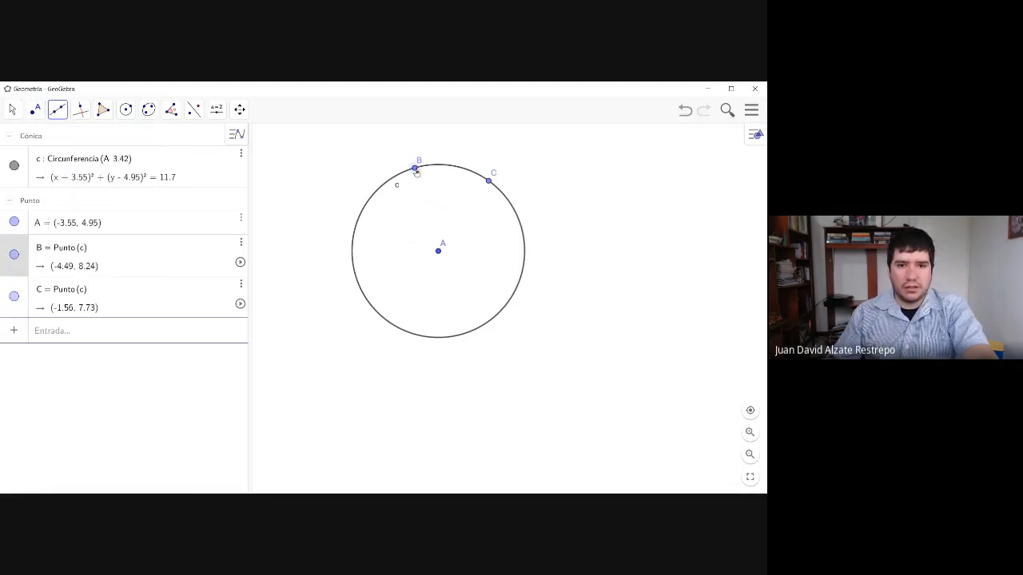
{"action": "left_click", "coordinate": [438, 252]}
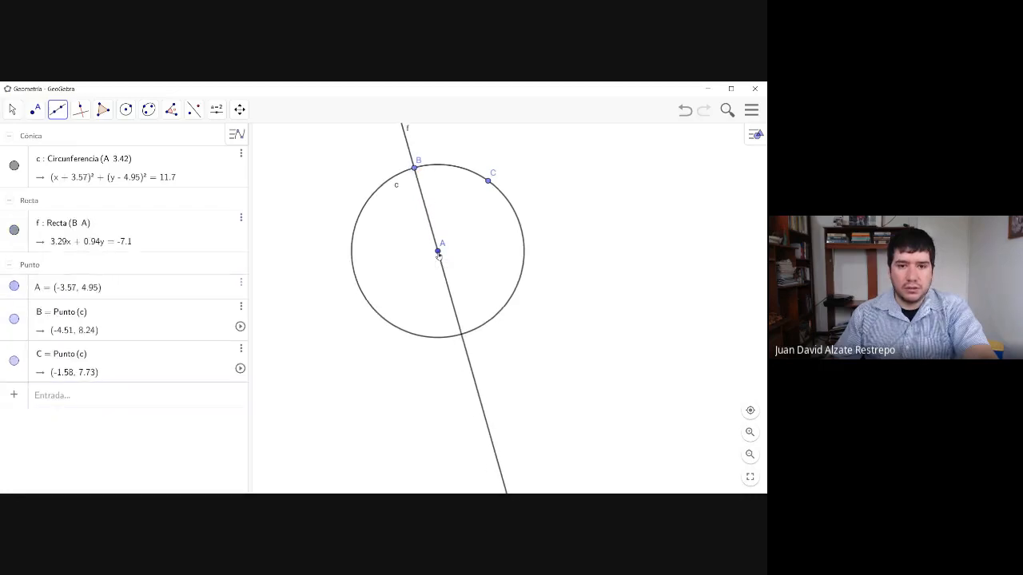
- Draw a line through point C on the circle and a free point inside it at about (-3.17, 6.11)
{"action": "left_click", "coordinate": [489, 182]}
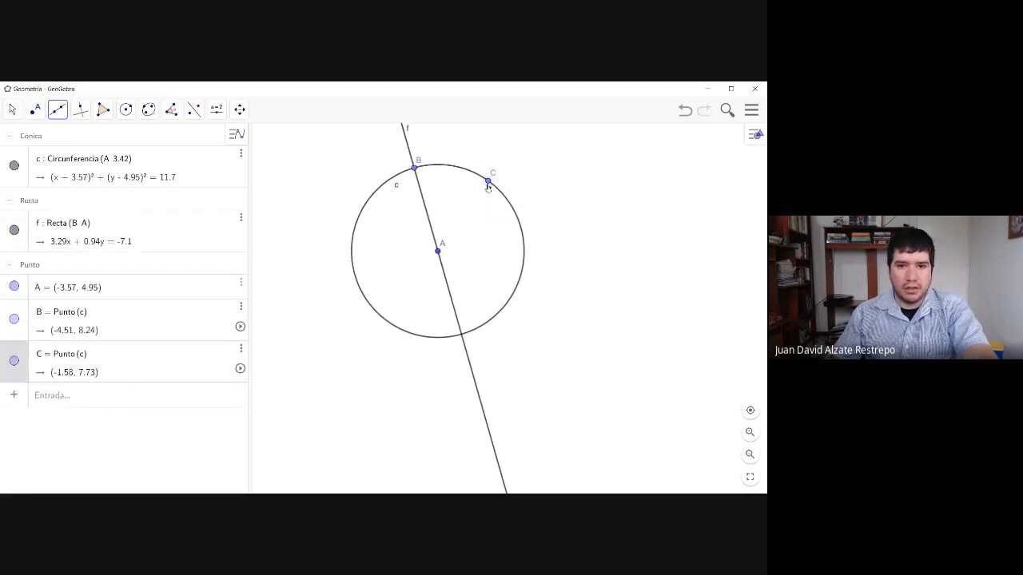
{"action": "right_click", "coordinate": [456, 247]}
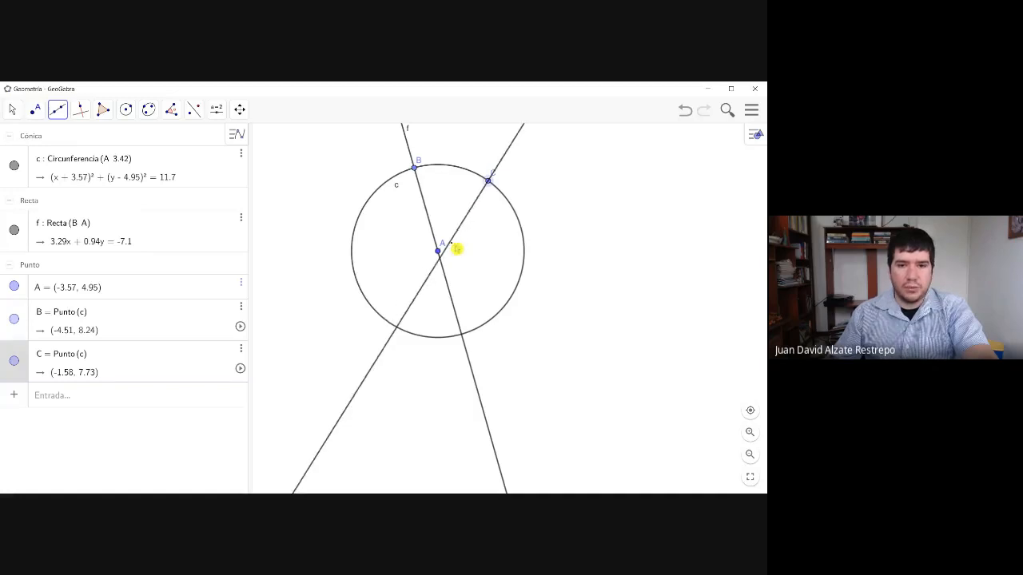
{"action": "right_click", "coordinate": [464, 231]}
{"action": "left_click", "coordinate": [447, 222]}
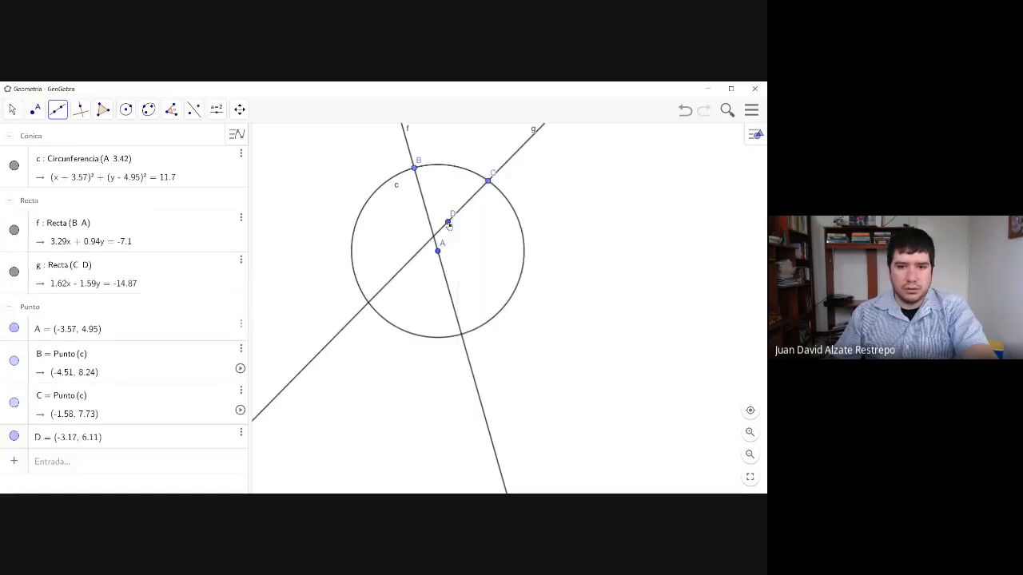
{"action": "left_click", "coordinate": [15, 111]}
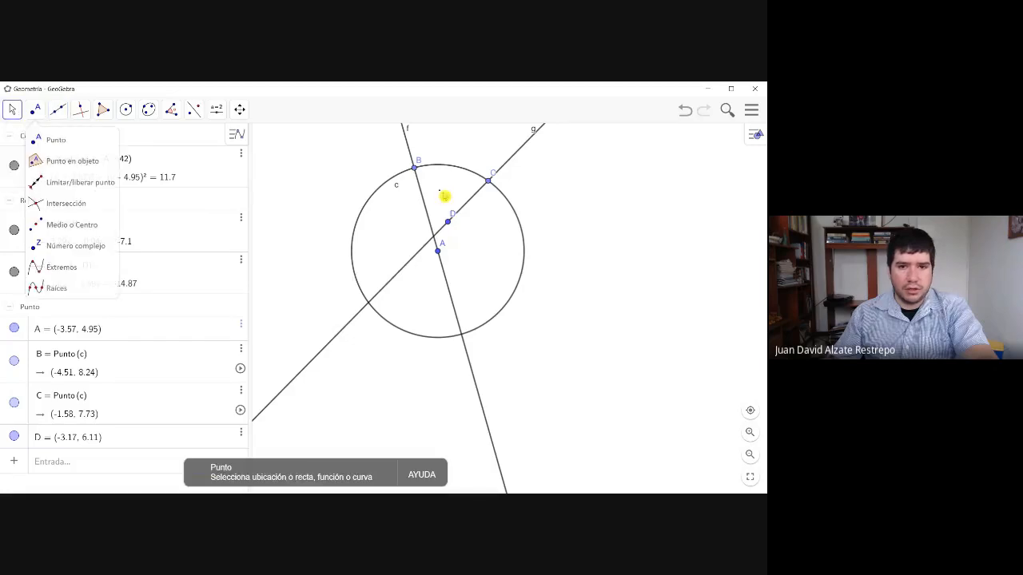
- Delete the free point D inside the circle, together with its line, and the line through B and A
{"action": "left_click", "coordinate": [449, 223]}
{"action": "key", "text": "Delete"}
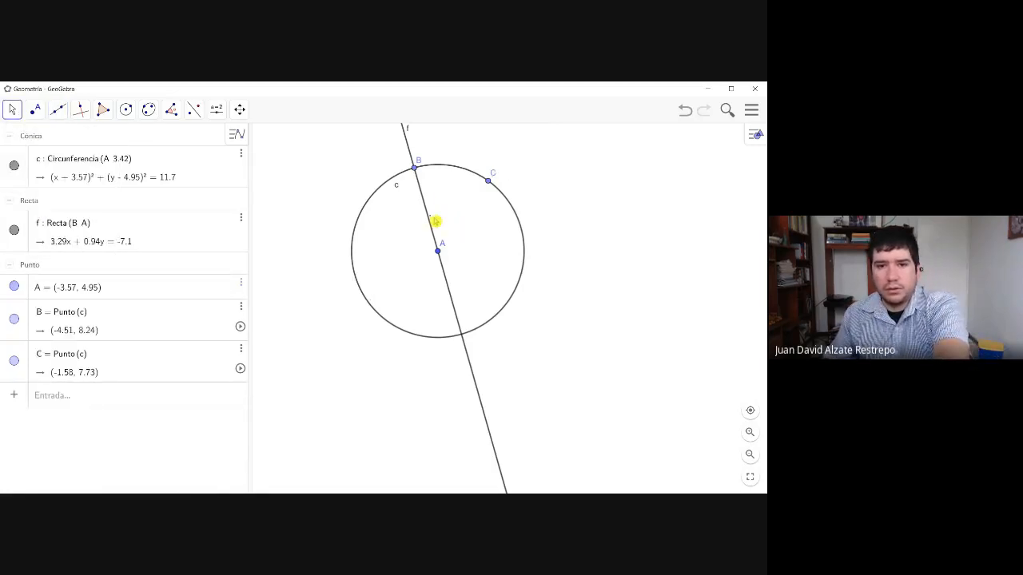
{"action": "left_click", "coordinate": [429, 217]}
{"action": "key", "text": "Delete"}
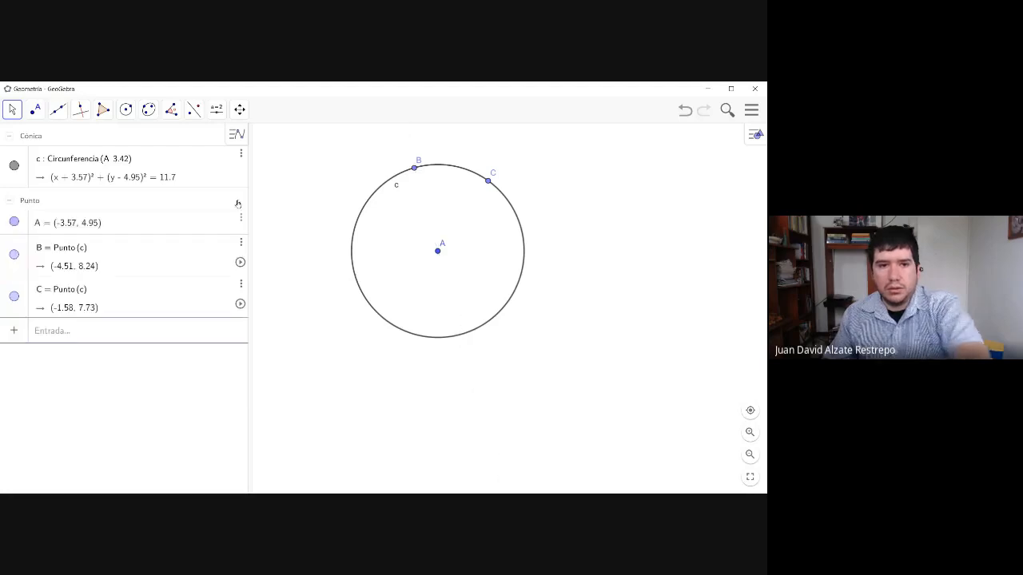
- Draw two radius segments, one from B to the center A and one from C to A
{"action": "left_click", "coordinate": [58, 112]}
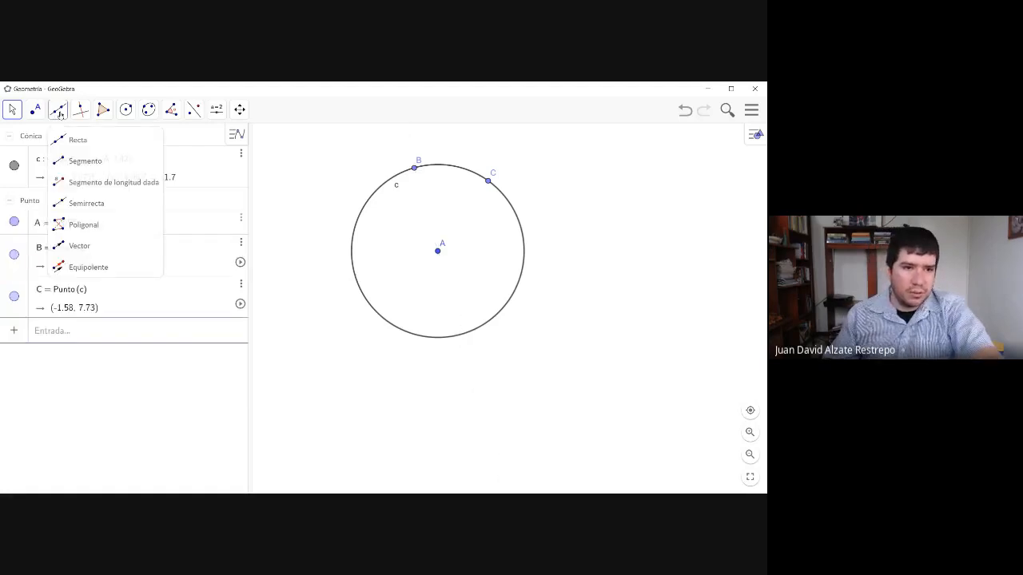
{"action": "left_click", "coordinate": [76, 161]}
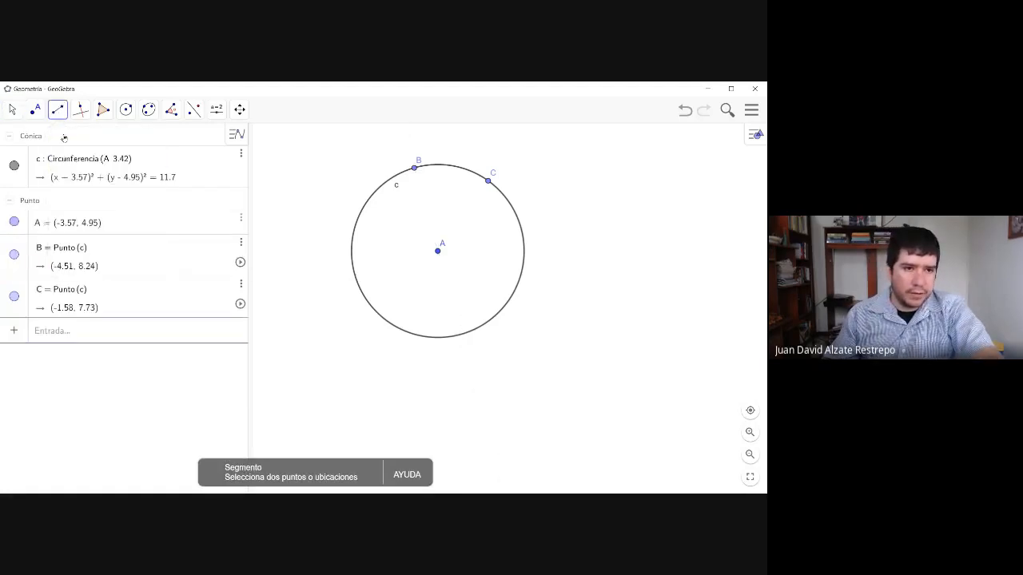
{"action": "left_click", "coordinate": [414, 170]}
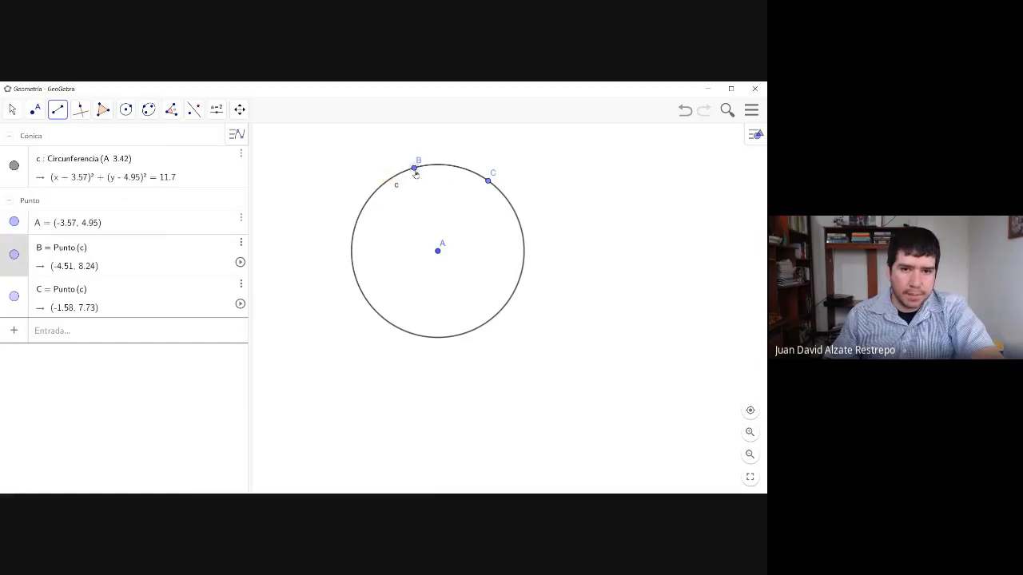
{"action": "left_click", "coordinate": [438, 252]}
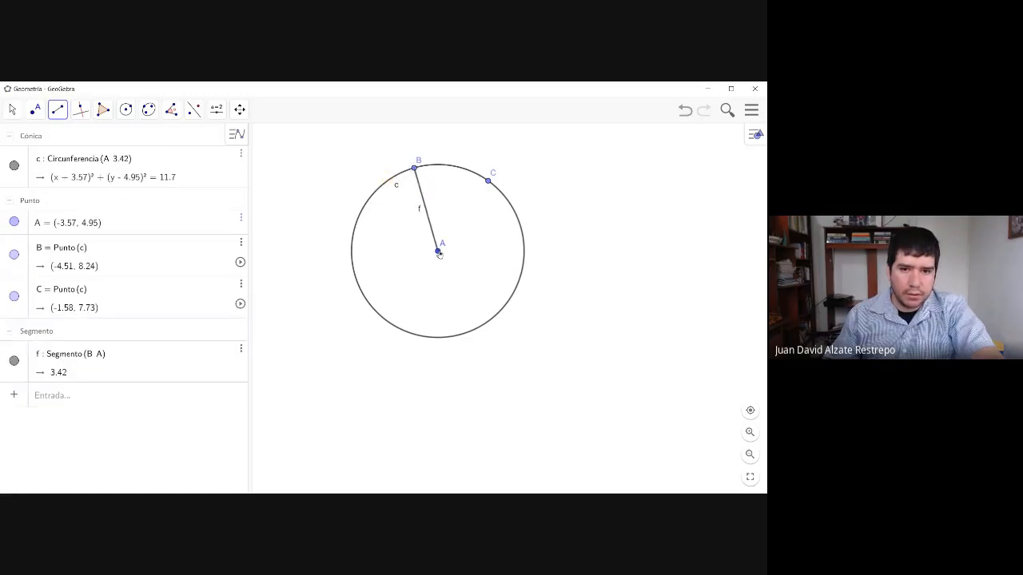
{"action": "left_click", "coordinate": [488, 181]}
{"action": "left_click", "coordinate": [439, 252]}
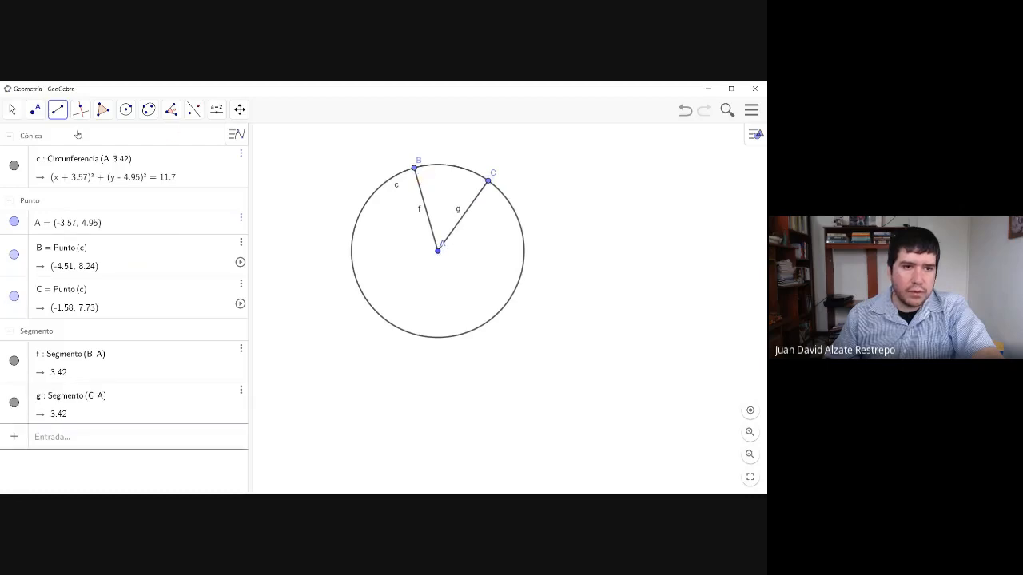
- Create the angle defined by points B, A and C, with its vertex at the circle's center
{"action": "left_click", "coordinate": [175, 112]}
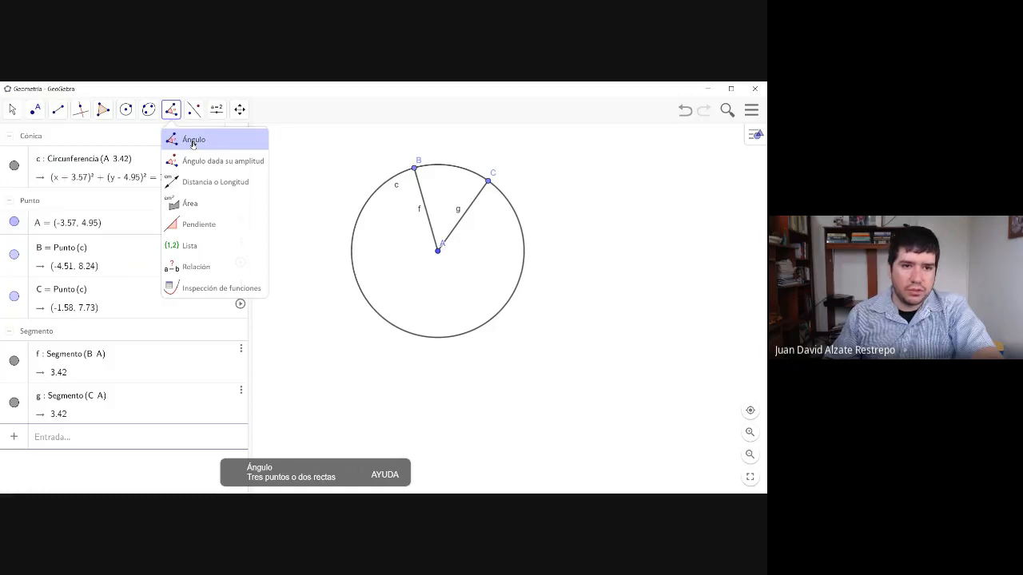
{"action": "left_click", "coordinate": [193, 142]}
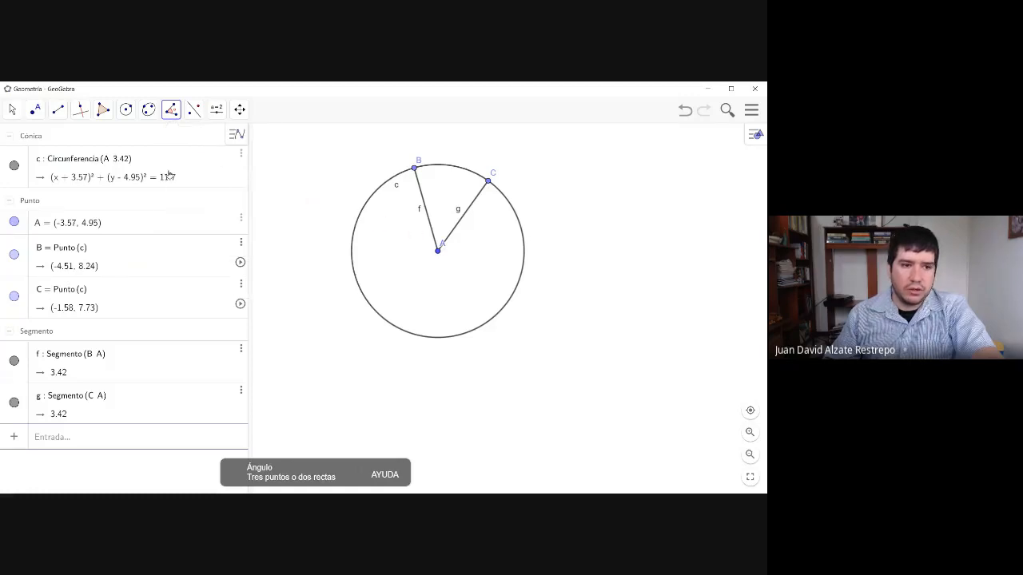
{"action": "left_click", "coordinate": [416, 171]}
{"action": "left_click", "coordinate": [438, 252]}
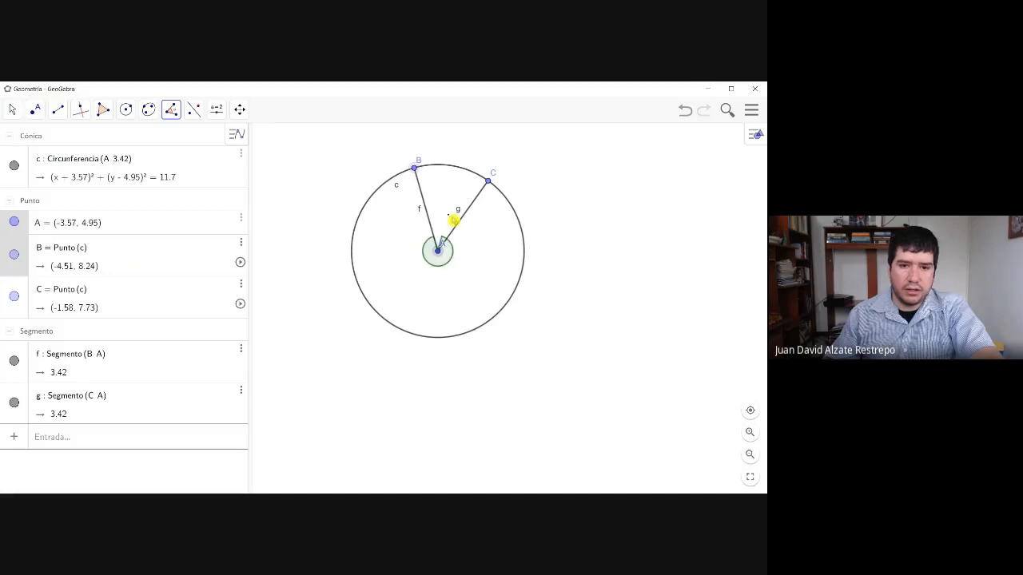
{"action": "right_click", "coordinate": [461, 238]}
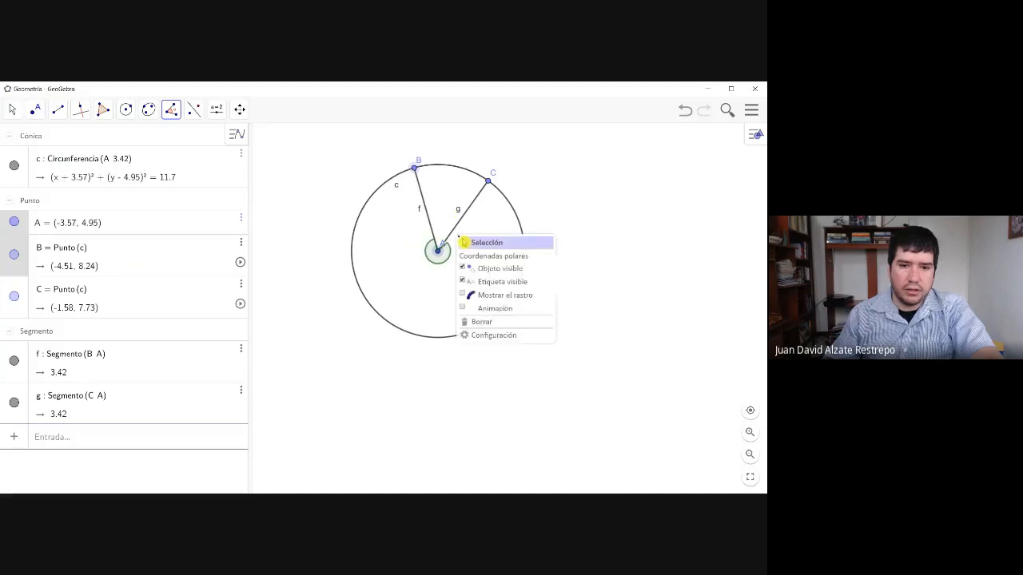
{"action": "left_click", "coordinate": [489, 185]}
{"action": "left_click", "coordinate": [489, 183]}
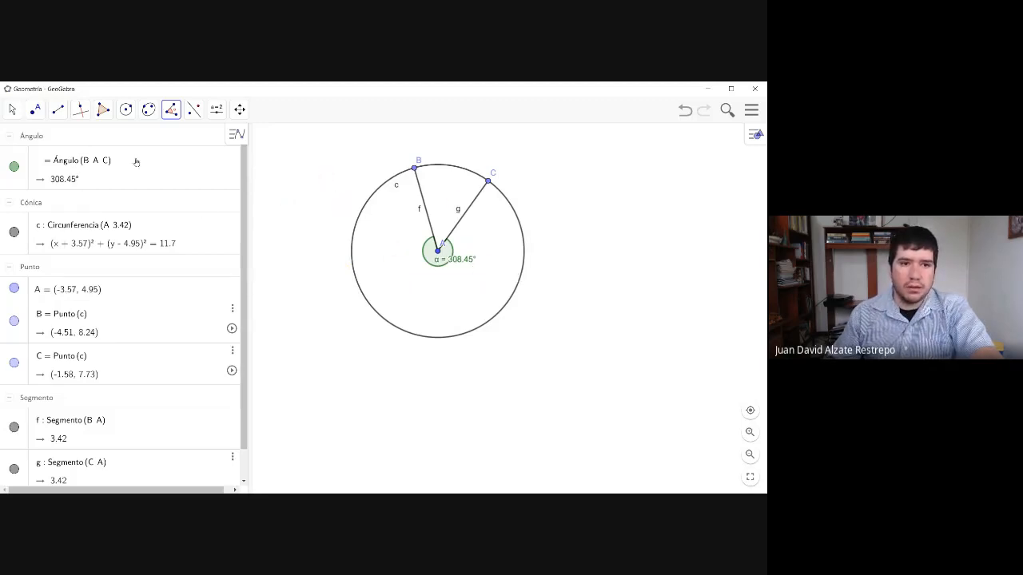
- Redefine the angle with its points in reverse order, as Ángulo(C, A, B)
{"action": "left_click", "coordinate": [110, 162]}
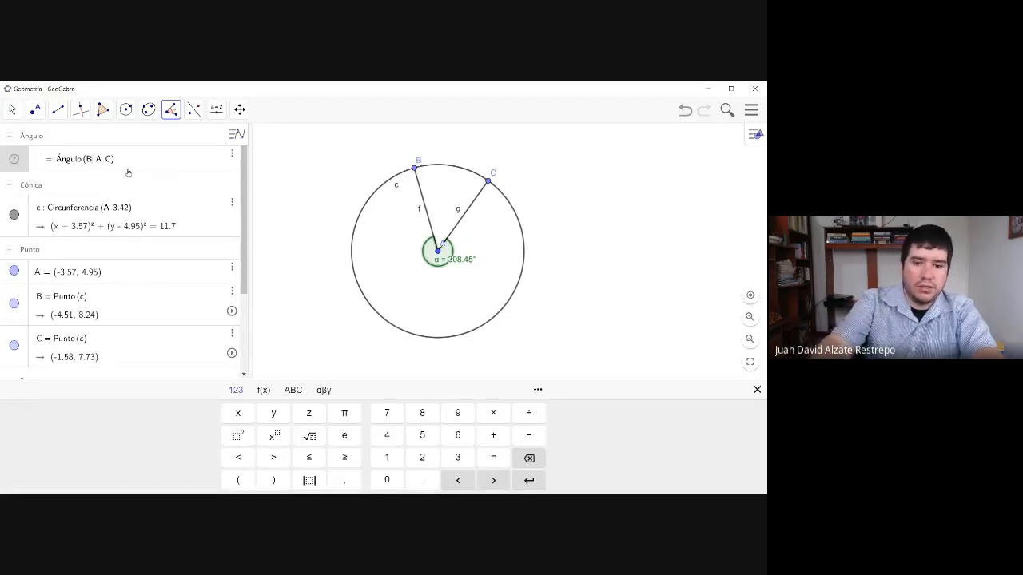
{"action": "key", "text": "BackSpace"}
{"action": "type", "text": "C"}
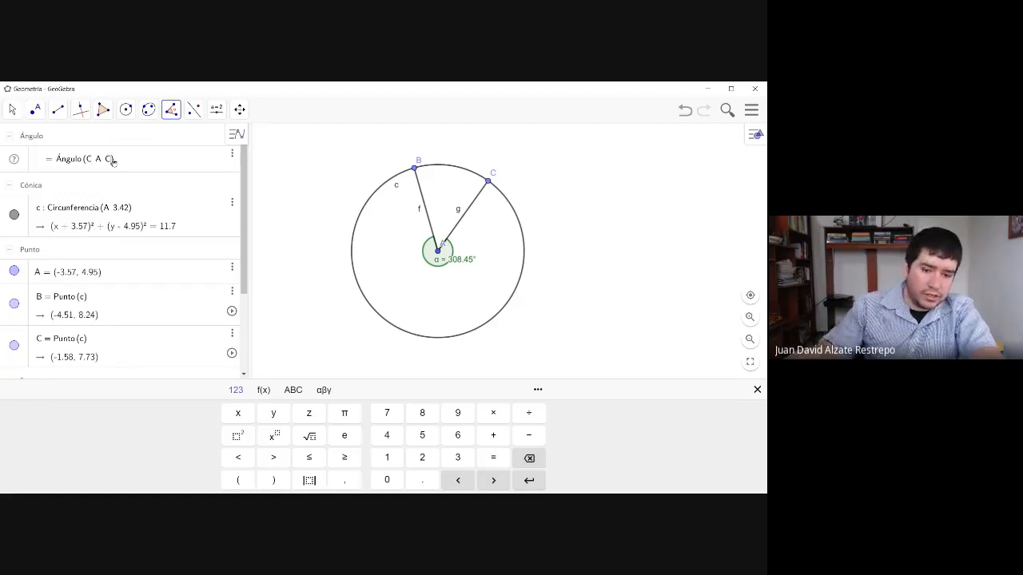
{"action": "key", "text": "BackSpace"}
{"action": "type", "text": "B"}
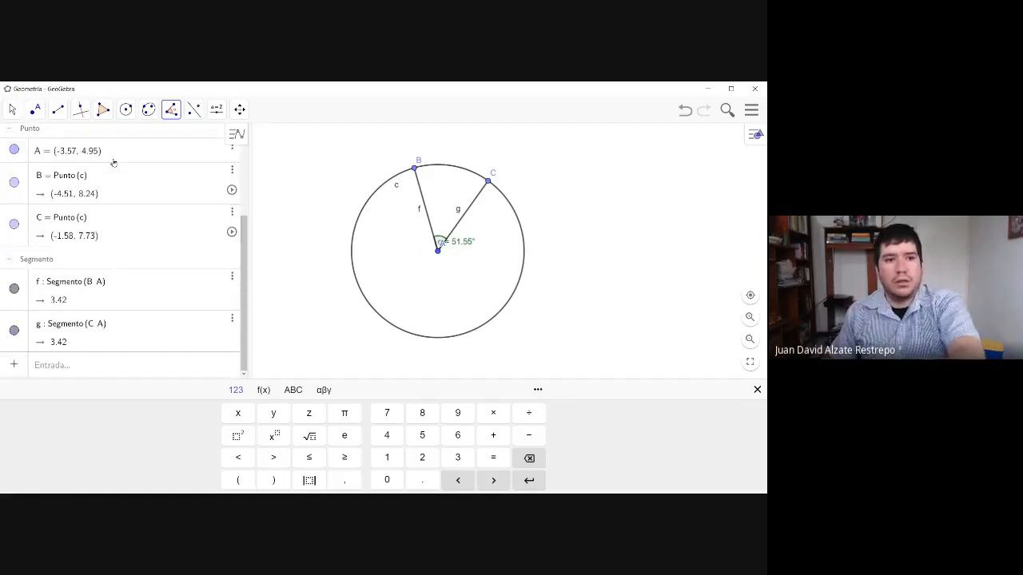
{"action": "key", "text": "Return"}
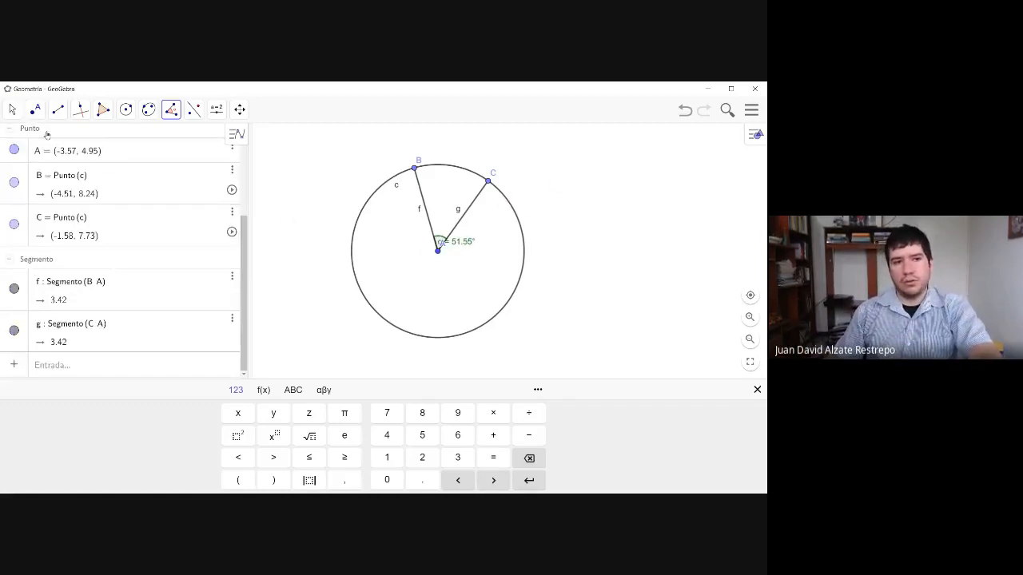
- Move point C down along the circle to about (-0.16, 5.25) to widen the central angle
{"action": "left_click", "coordinate": [35, 109]}
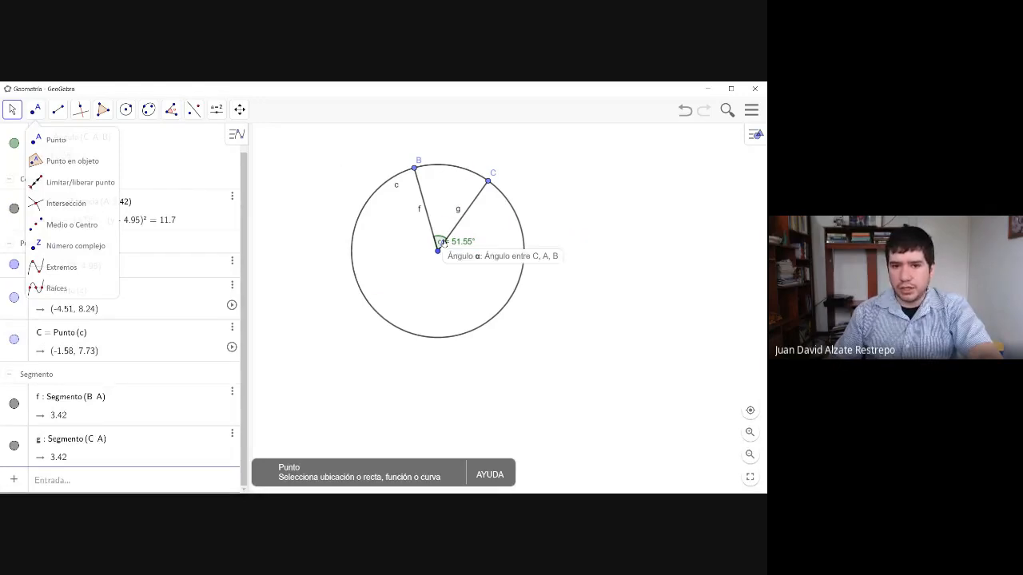
{"action": "left_click", "coordinate": [441, 242]}
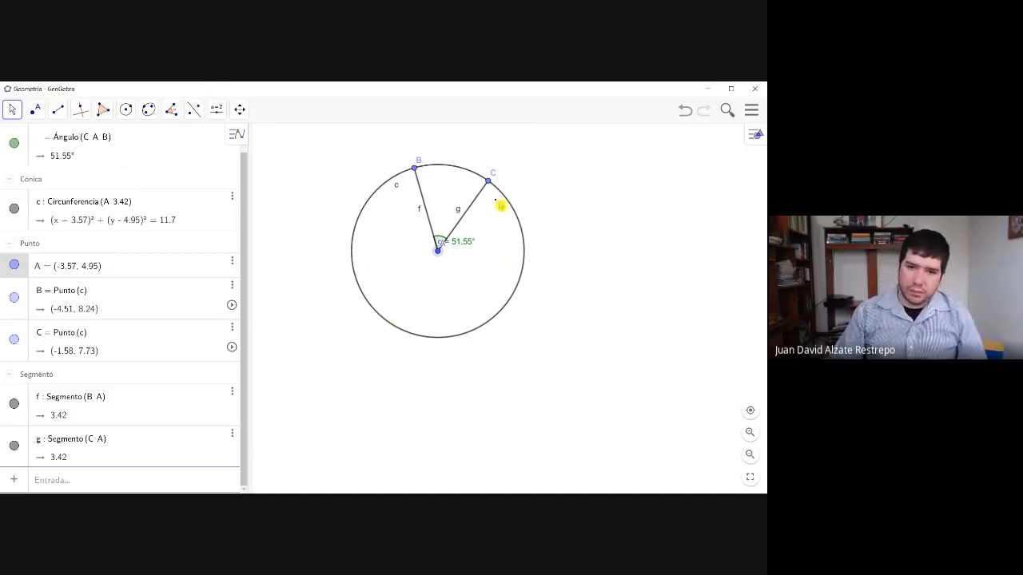
{"action": "left_click_drag", "start_coordinate": [488, 186], "coordinate": [520, 248]}
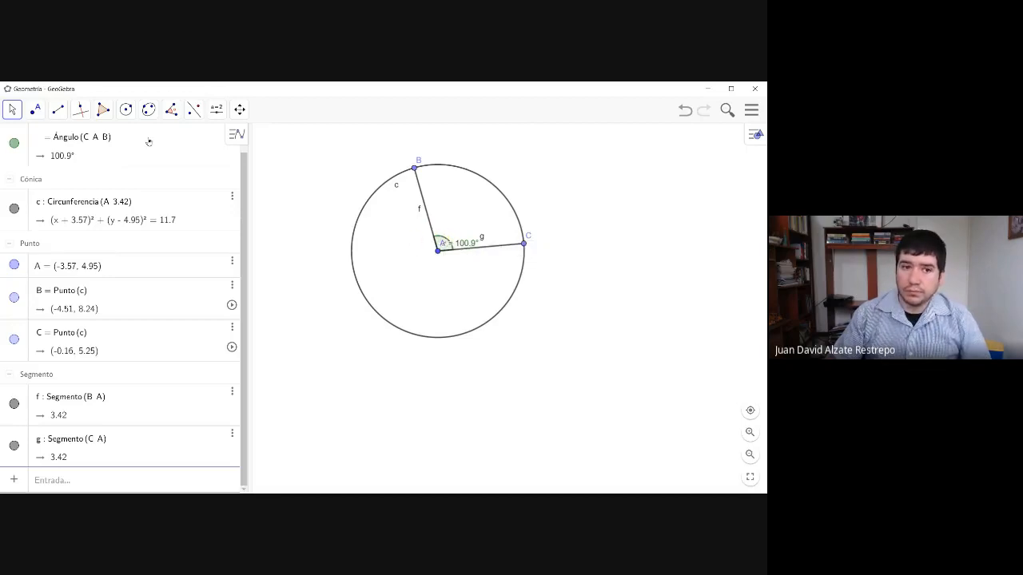
{"action": "left_click", "coordinate": [129, 114]}
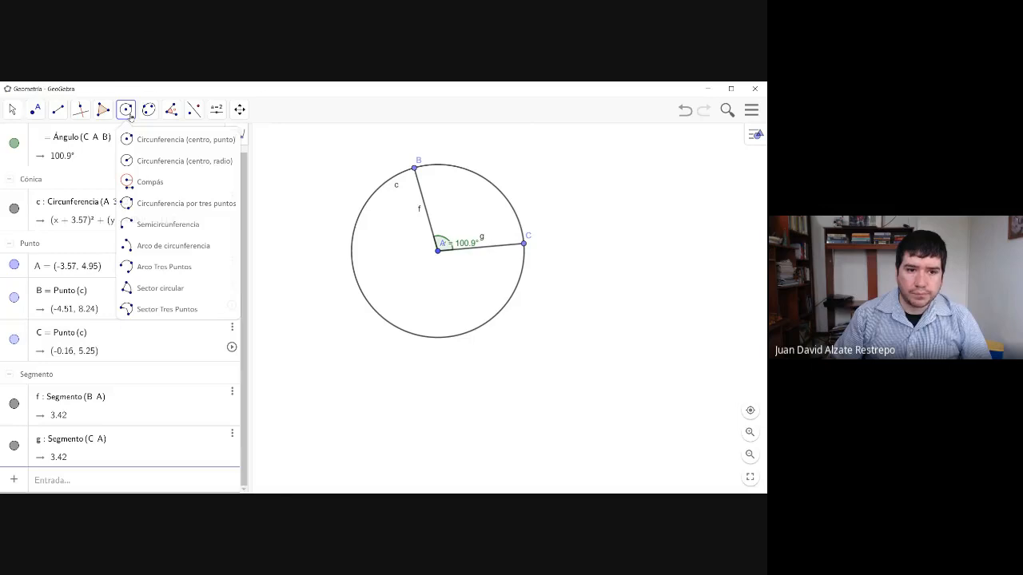
{"action": "left_click", "coordinate": [131, 116]}
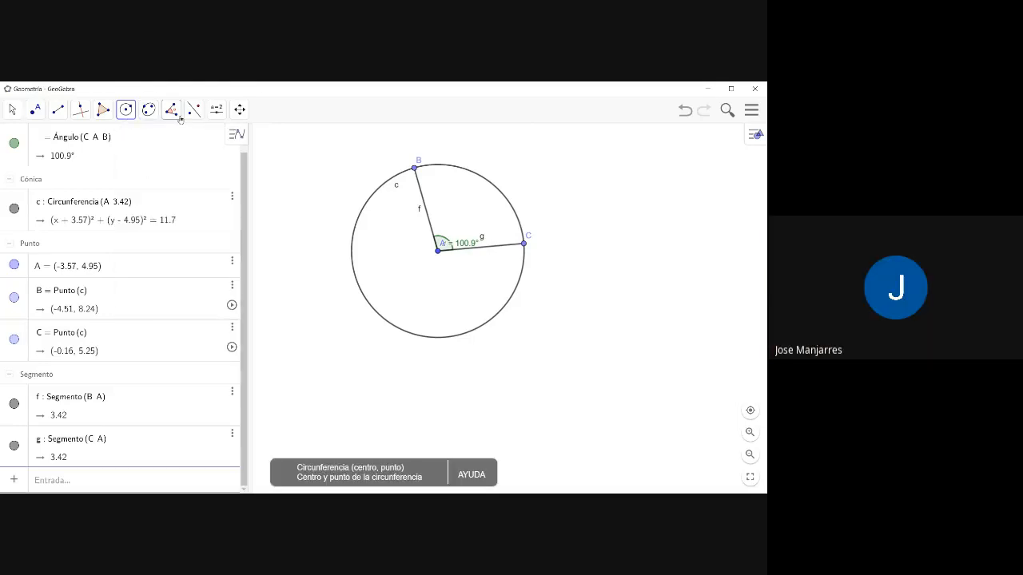
{"action": "left_click", "coordinate": [172, 111]}
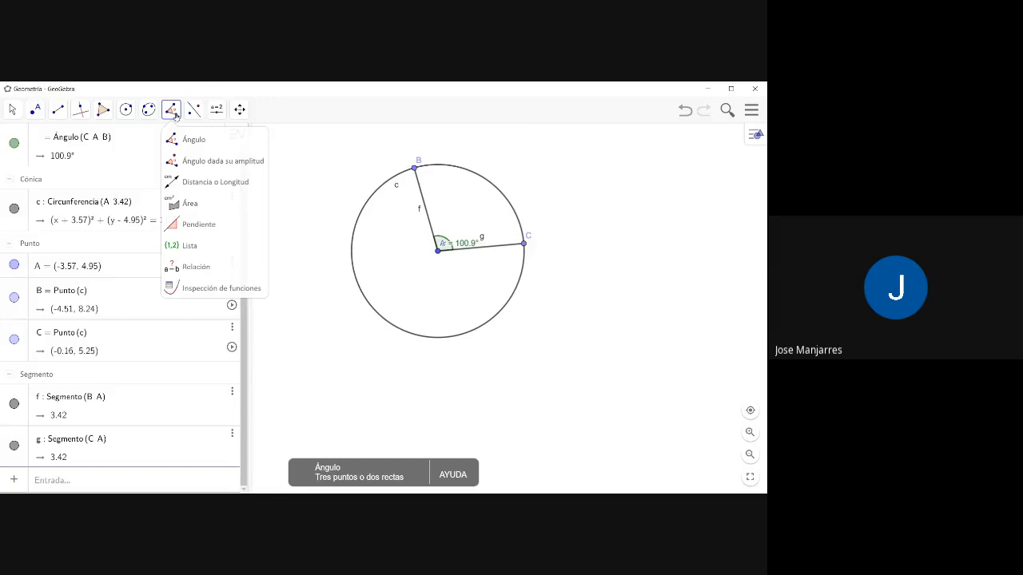
{"action": "left_click", "coordinate": [174, 113]}
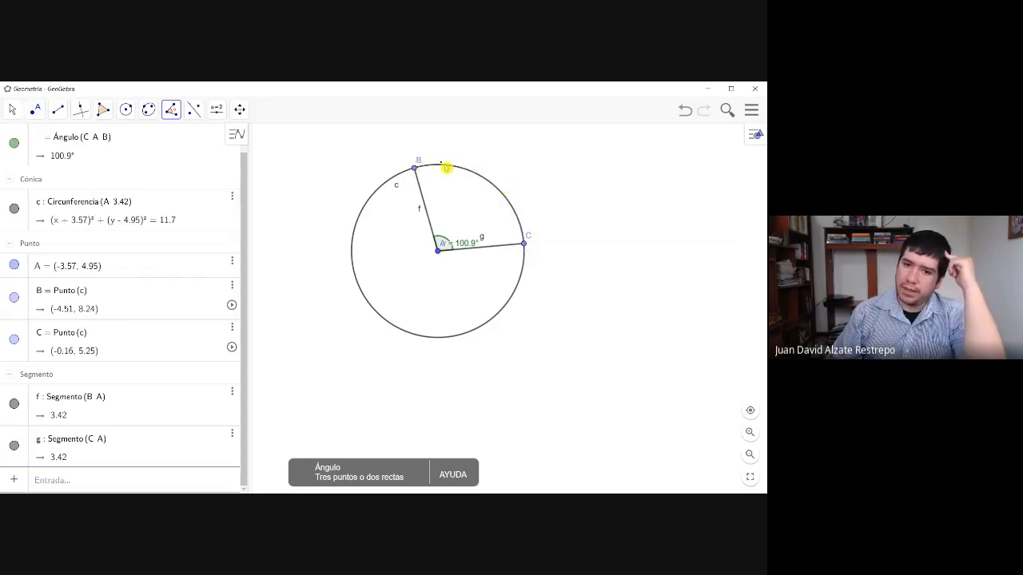
{"action": "left_click", "coordinate": [438, 253]}
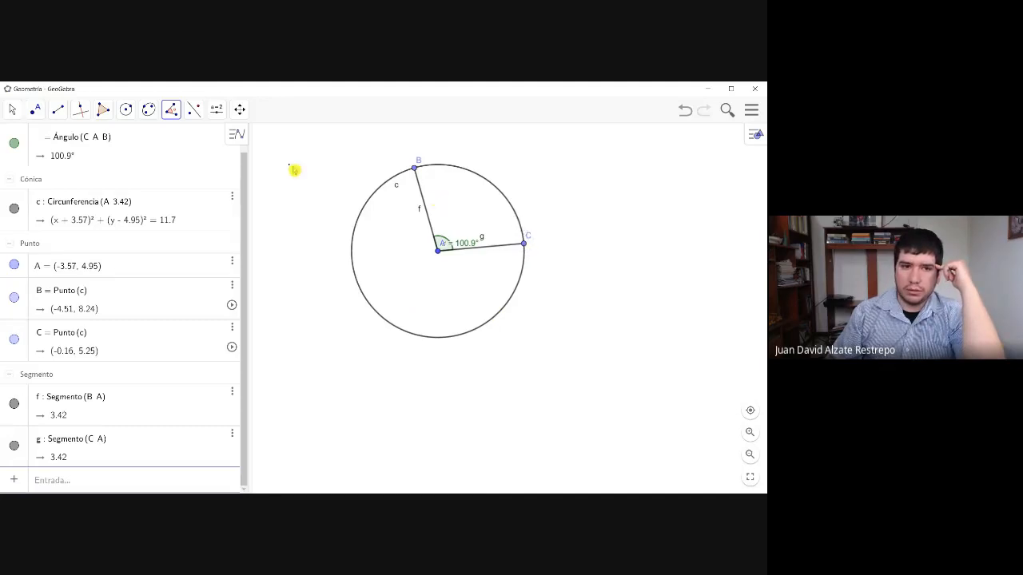
- Move point C back up along the circle to about (-1.17, 7.39)
{"action": "left_click", "coordinate": [13, 111]}
{"action": "left_click_drag", "start_coordinate": [519, 248], "coordinate": [498, 189]}
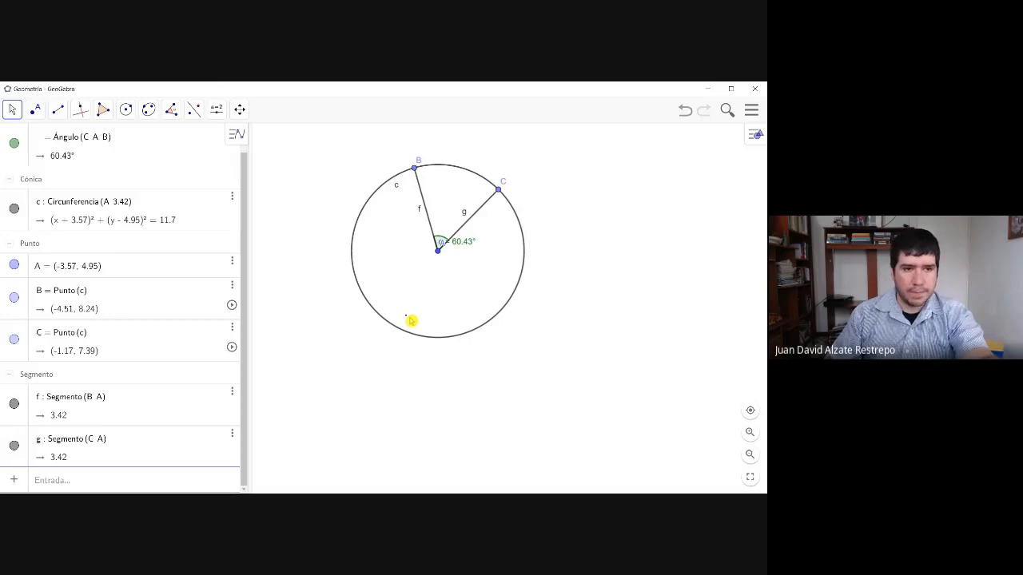
- Open the settings of segment f between B and A and set its color to light blue #66CCFF
{"action": "left_click", "coordinate": [428, 216]}
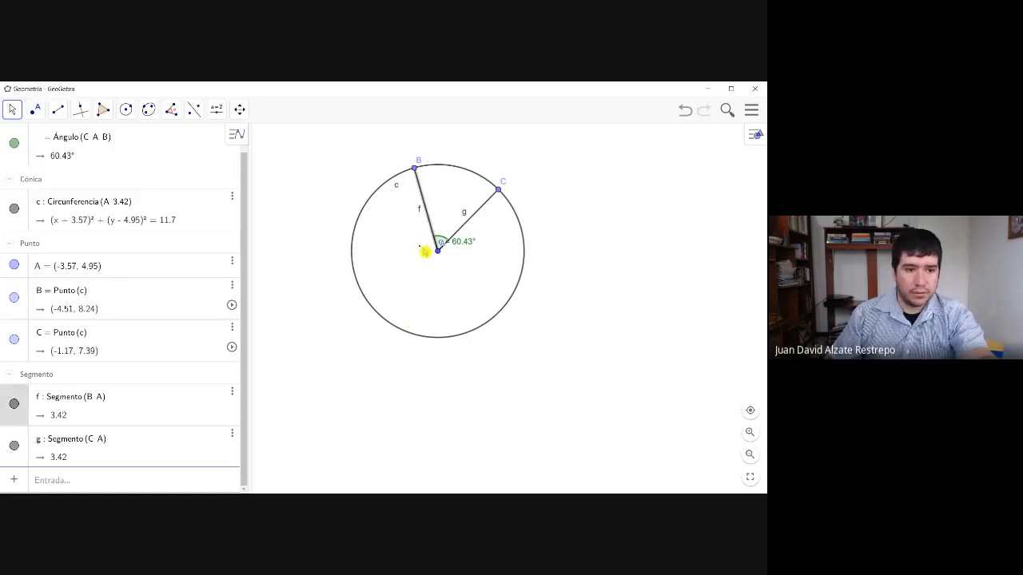
{"action": "right_click", "coordinate": [14, 406]}
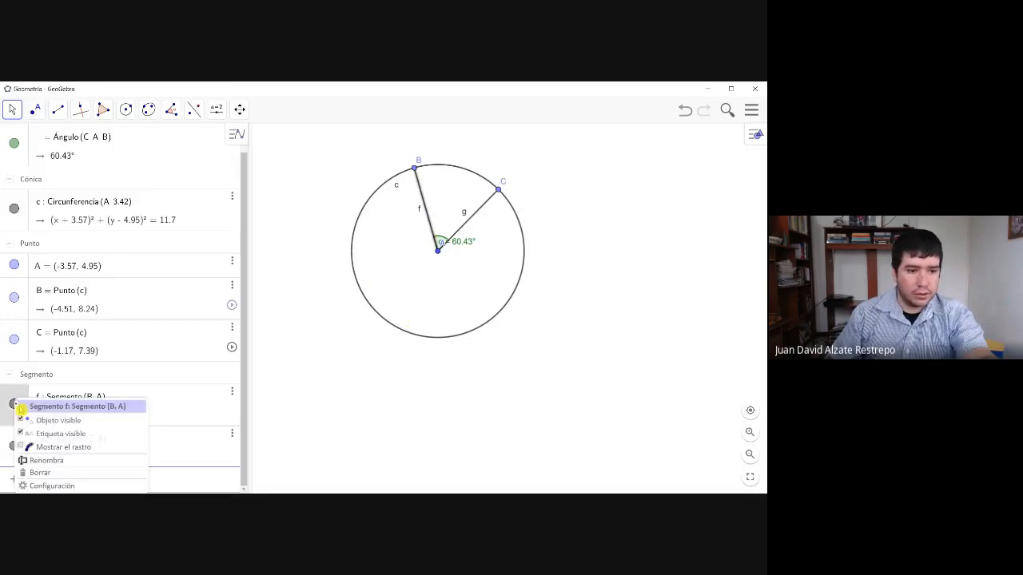
{"action": "left_click", "coordinate": [13, 405]}
{"action": "left_click", "coordinate": [14, 405]}
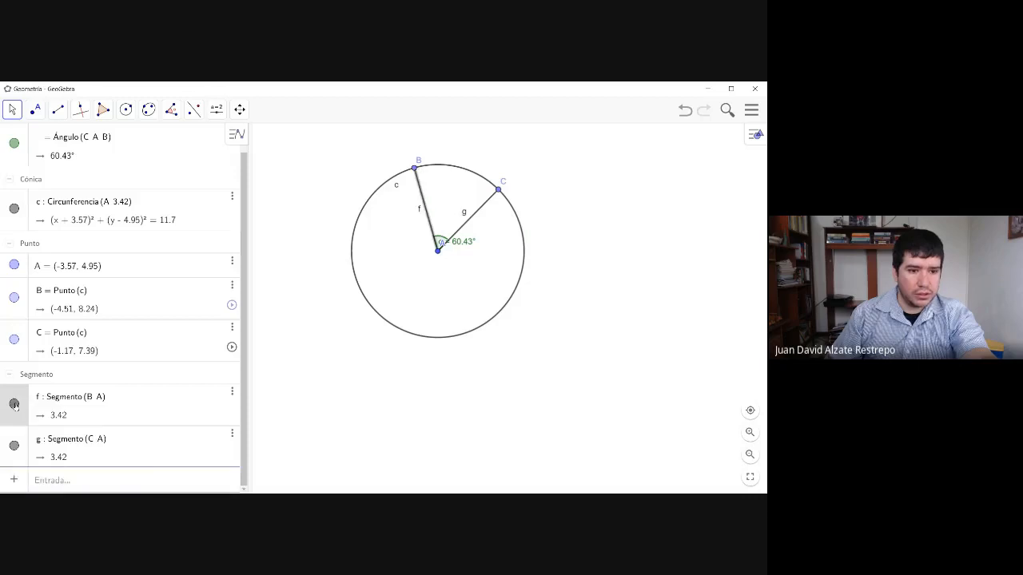
{"action": "left_click", "coordinate": [233, 394]}
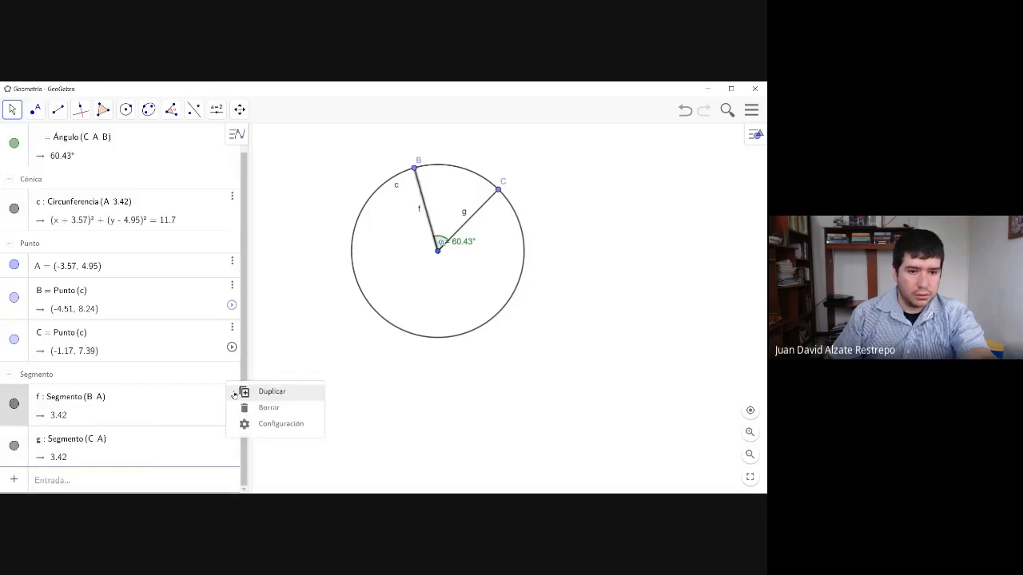
{"action": "left_click", "coordinate": [264, 422]}
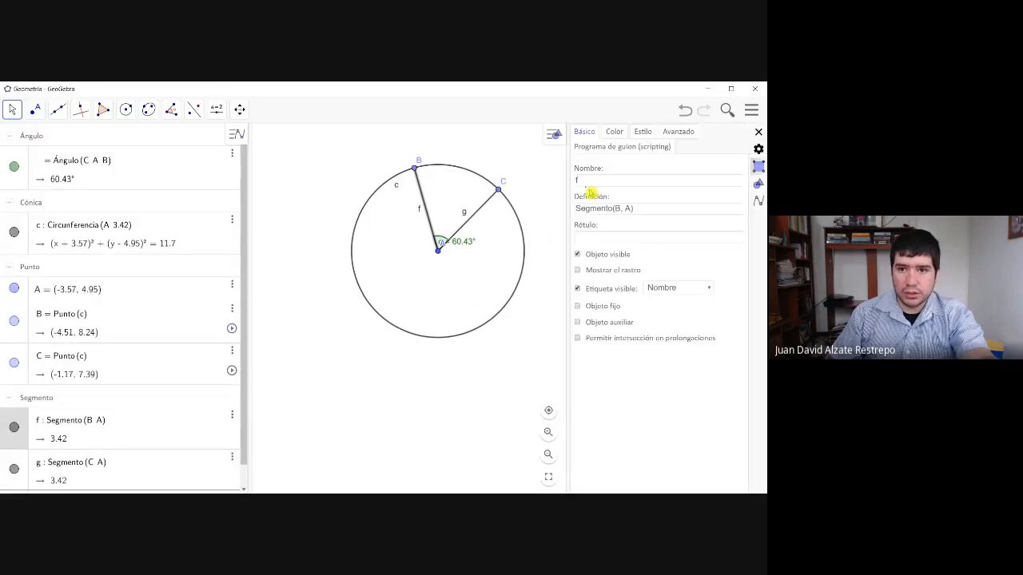
{"action": "left_click", "coordinate": [614, 132]}
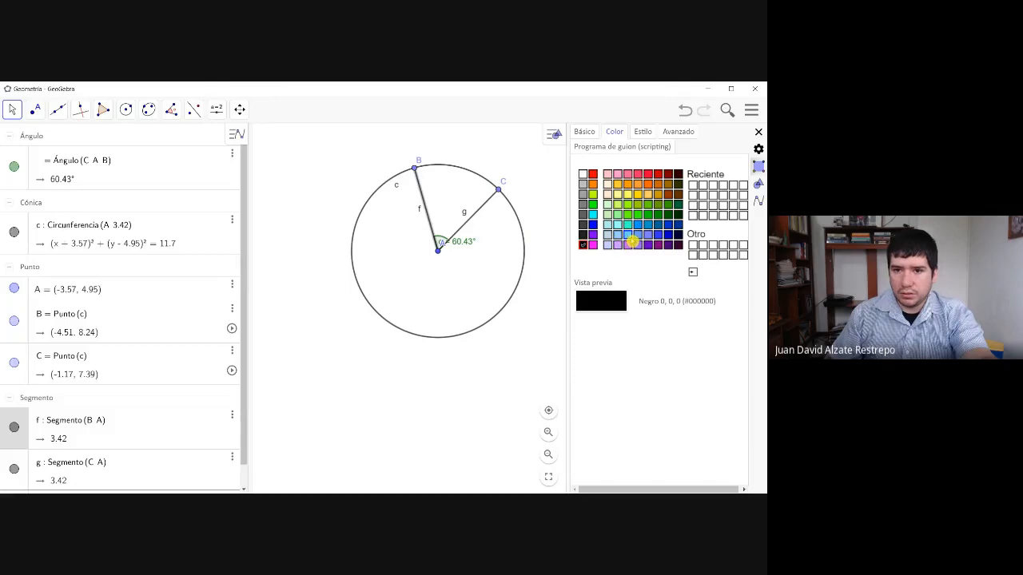
{"action": "left_click", "coordinate": [632, 241]}
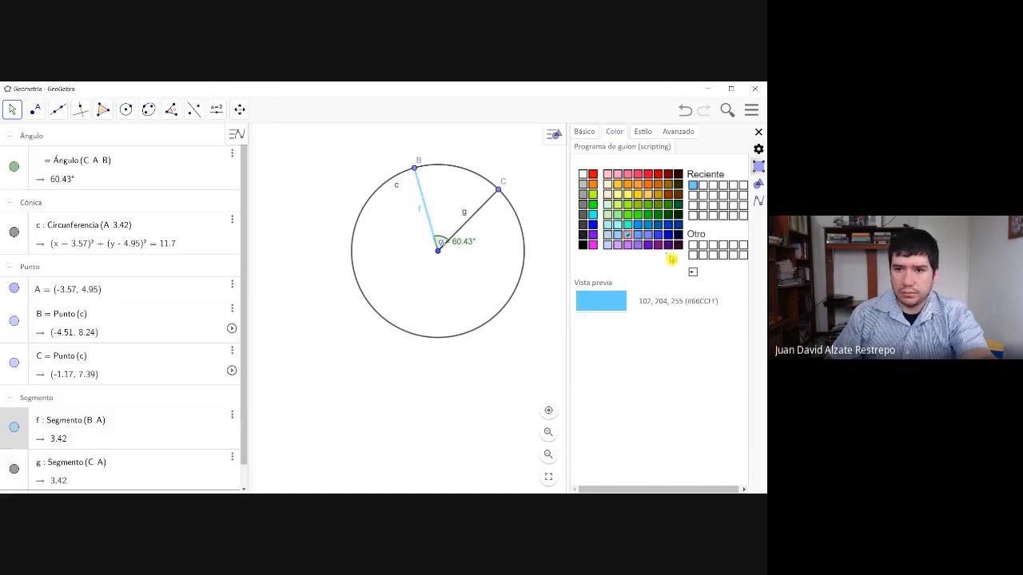
- Set the color of segment g between C and A to light blue #66CCFF and deselect it
{"action": "left_click", "coordinate": [484, 208]}
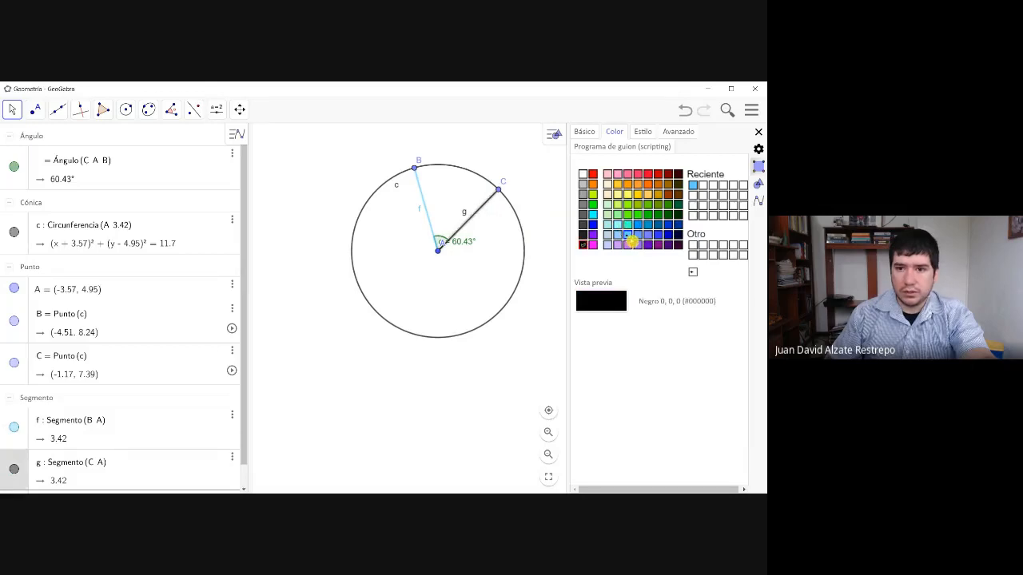
{"action": "left_click", "coordinate": [629, 239]}
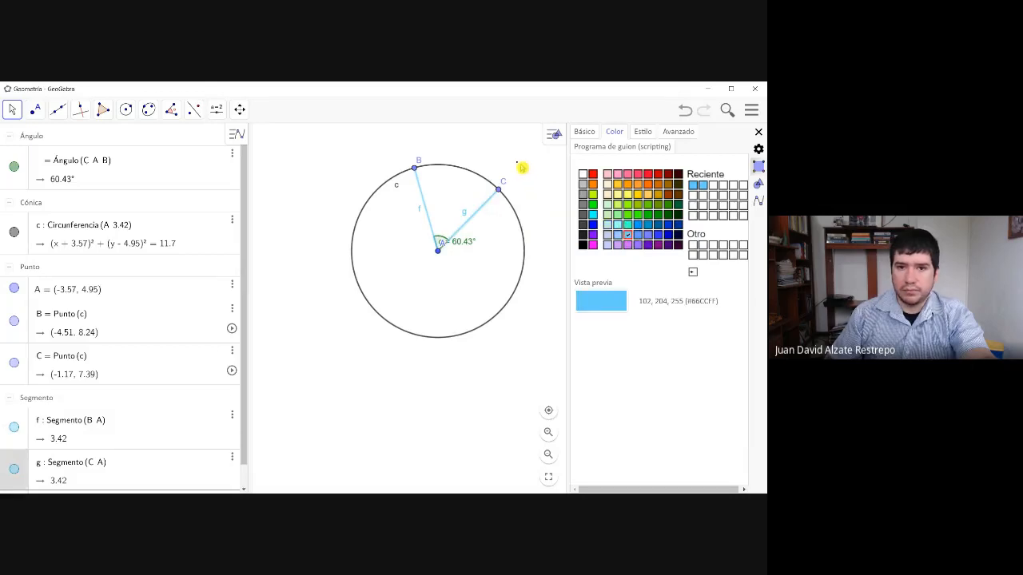
{"action": "left_click", "coordinate": [516, 223]}
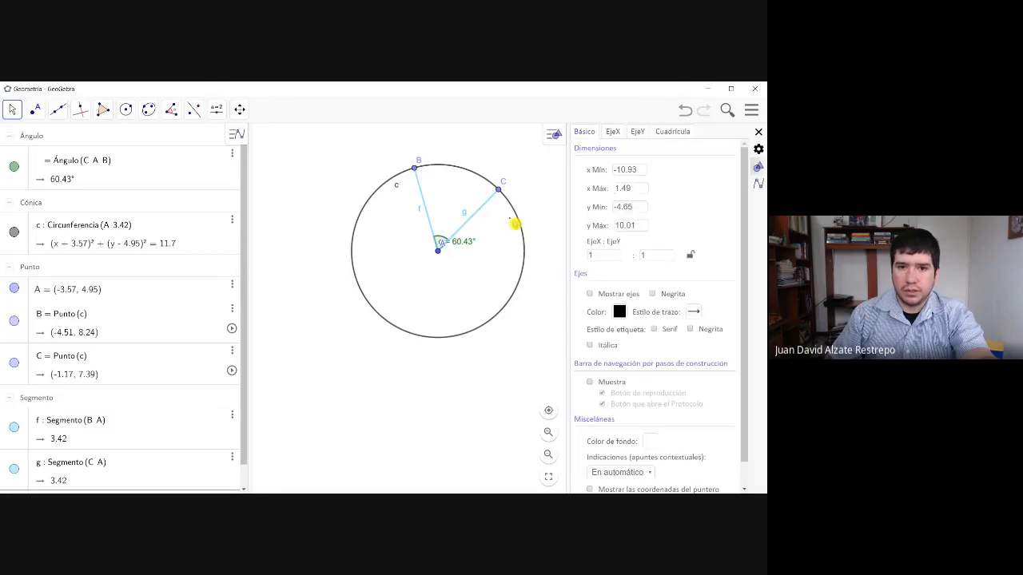
- Place a point inside the circle at about (-1.79, 4.49) and draw lines through it from points B and C
{"action": "left_click", "coordinate": [38, 110]}
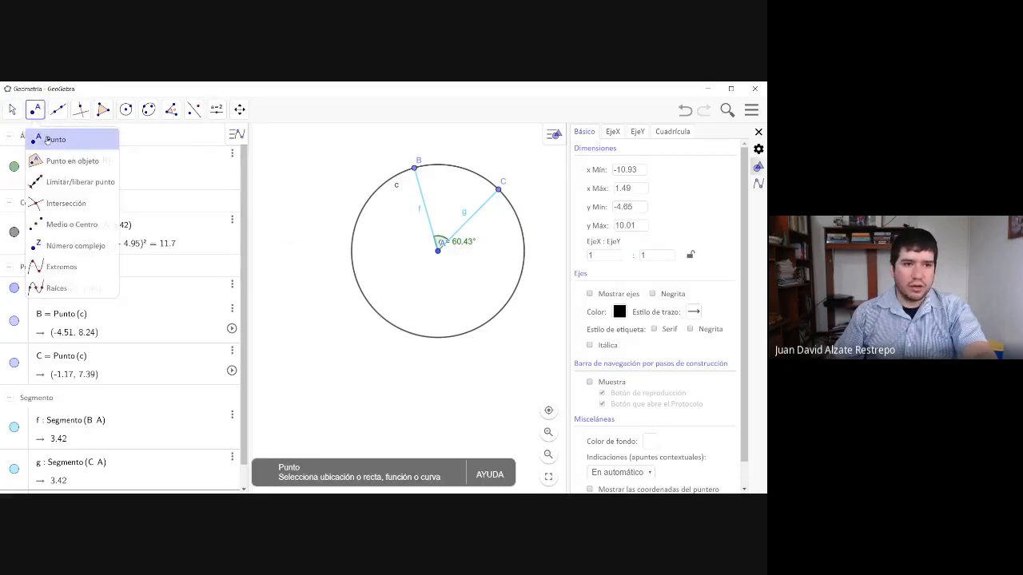
{"action": "left_click", "coordinate": [483, 262]}
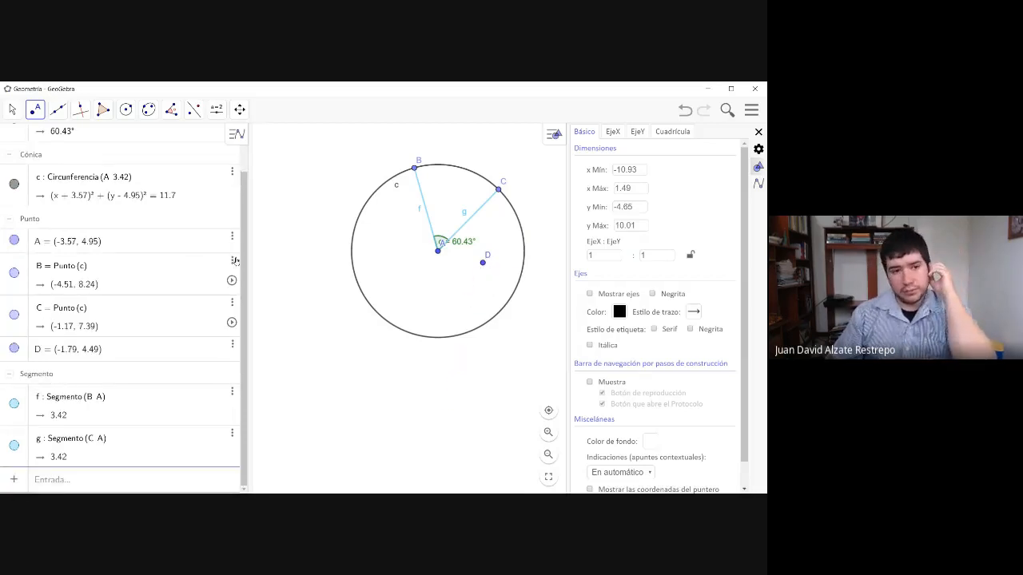
{"action": "left_click", "coordinate": [57, 110]}
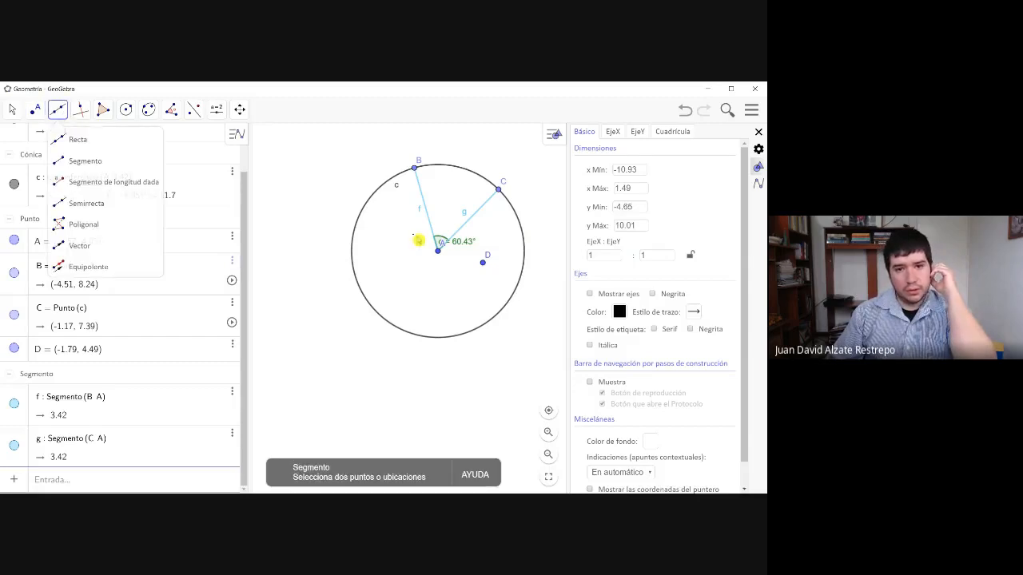
{"action": "left_click", "coordinate": [414, 170]}
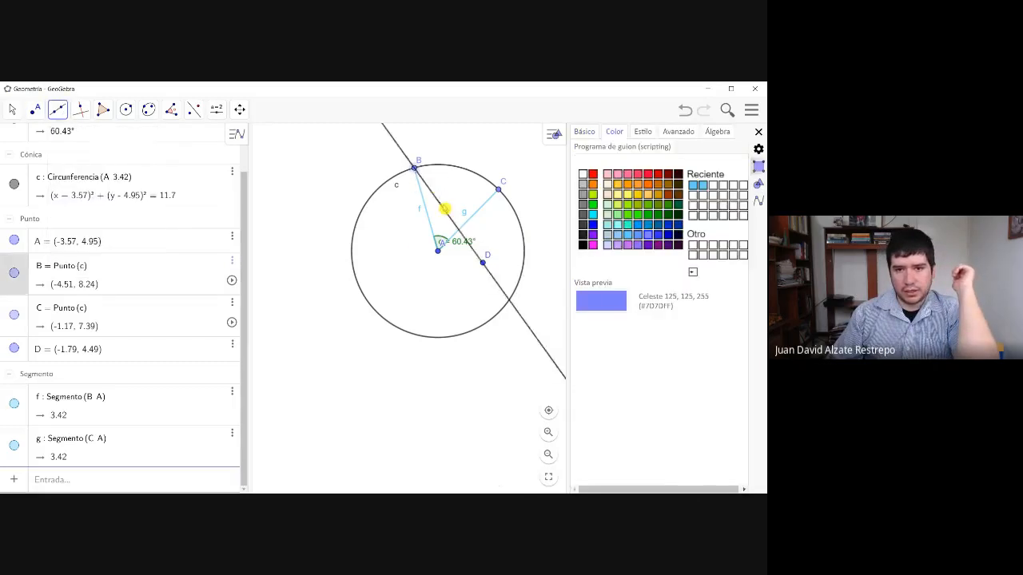
{"action": "left_click", "coordinate": [483, 264]}
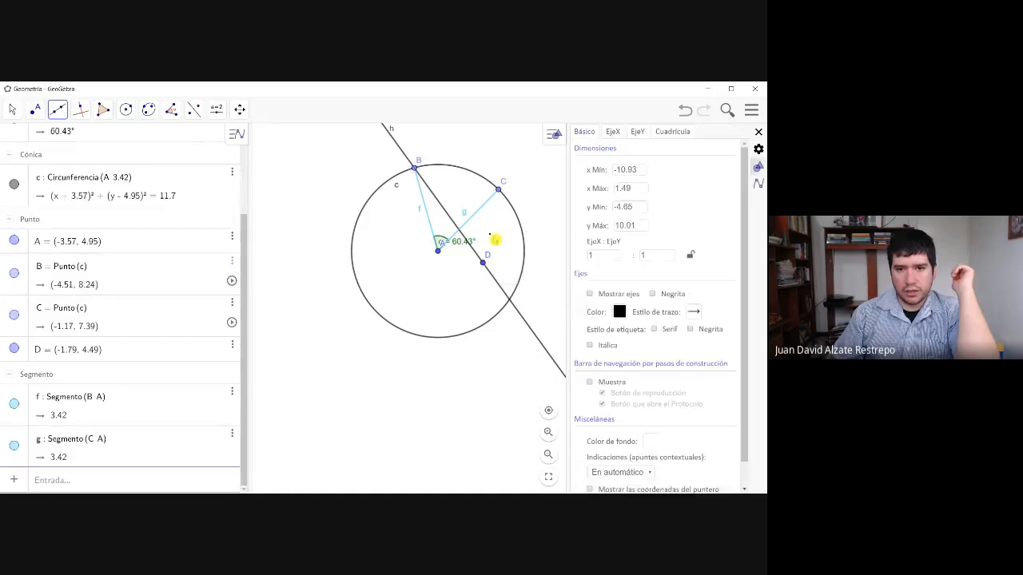
{"action": "left_click", "coordinate": [498, 190]}
{"action": "left_click", "coordinate": [483, 264]}
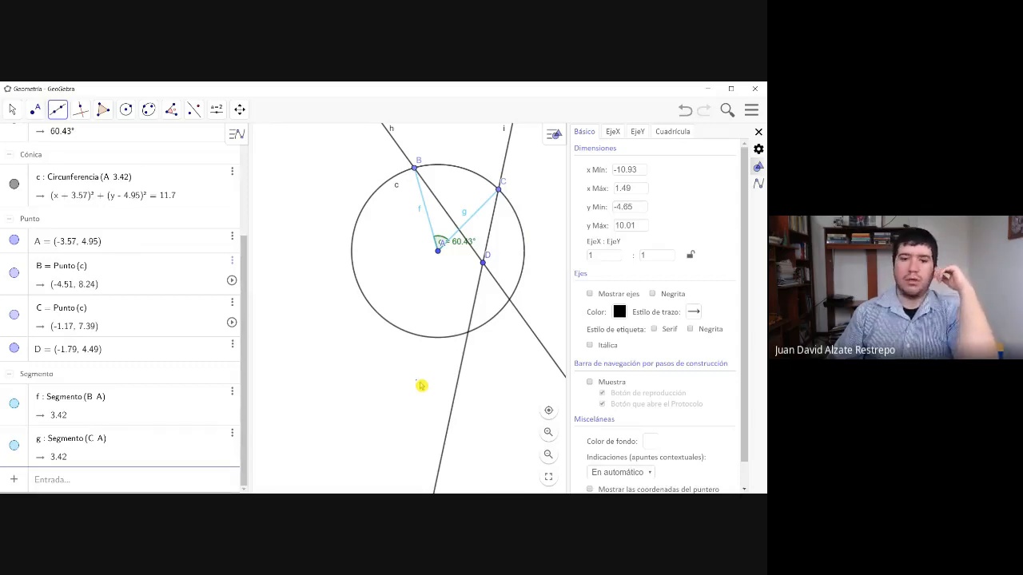
- Move point D down to about (-1.85, 3.93) and mark where lines h and i cross the circle's lower arc
{"action": "left_click", "coordinate": [35, 109]}
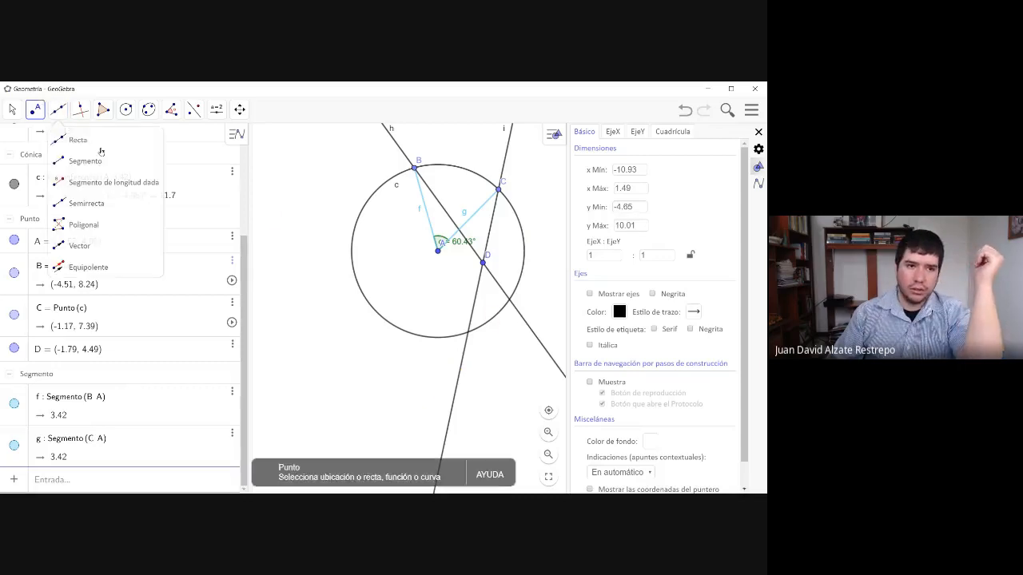
{"action": "mouse_move", "coordinate": [480, 260]}
{"action": "left_mouse_down"}
{"action": "mouse_move", "coordinate": [483, 269]}
{"action": "mouse_move", "coordinate": [484, 242]}
{"action": "mouse_move", "coordinate": [392, 270]}
{"action": "mouse_move", "coordinate": [395, 221]}
{"action": "mouse_move", "coordinate": [460, 278]}
{"action": "mouse_move", "coordinate": [482, 260]}
{"action": "mouse_move", "coordinate": [493, 268]}
{"action": "mouse_move", "coordinate": [481, 256]}
{"action": "mouse_move", "coordinate": [482, 279]}
{"action": "left_mouse_up"}
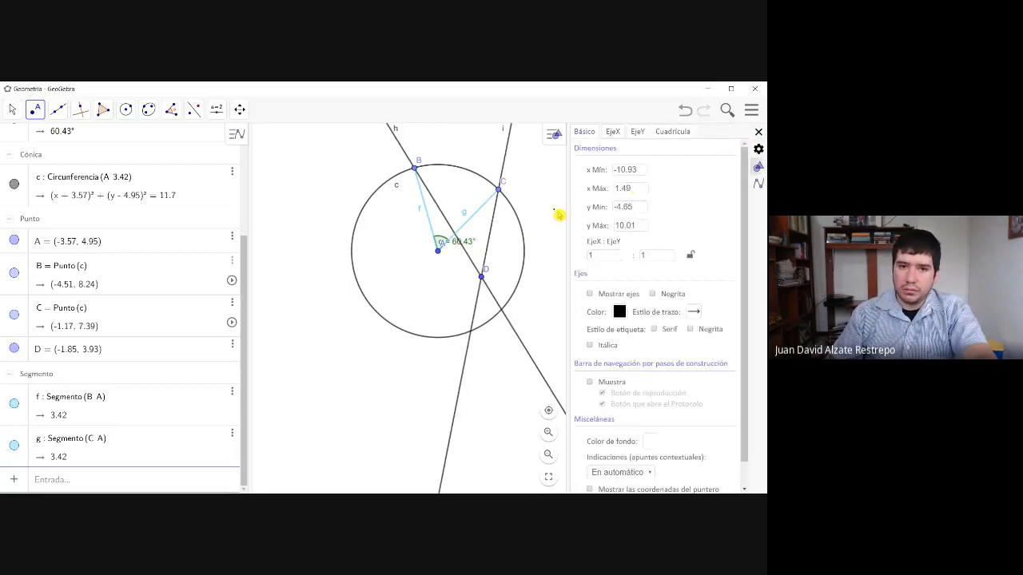
{"action": "left_click", "coordinate": [61, 114]}
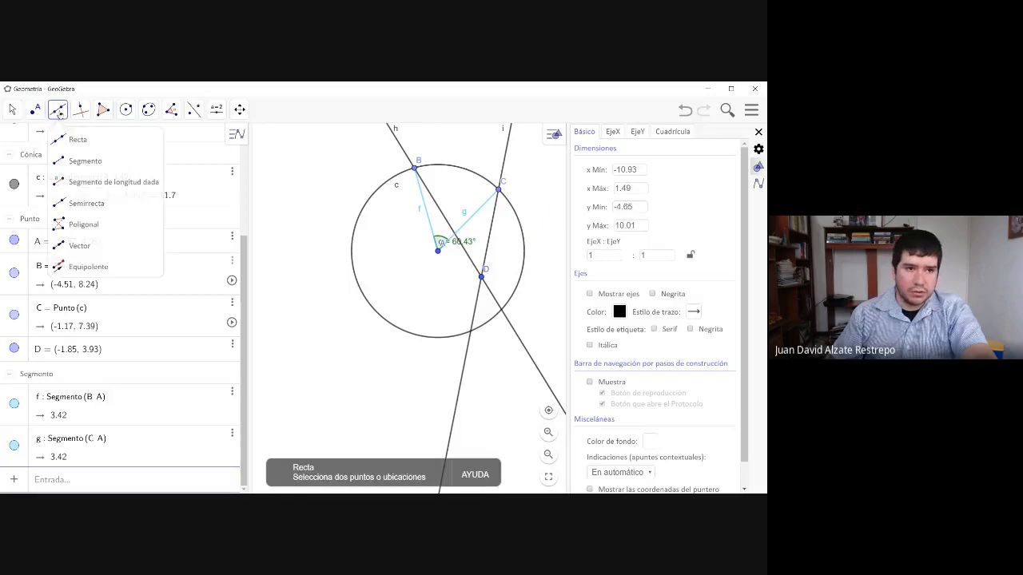
{"action": "left_click", "coordinate": [74, 158]}
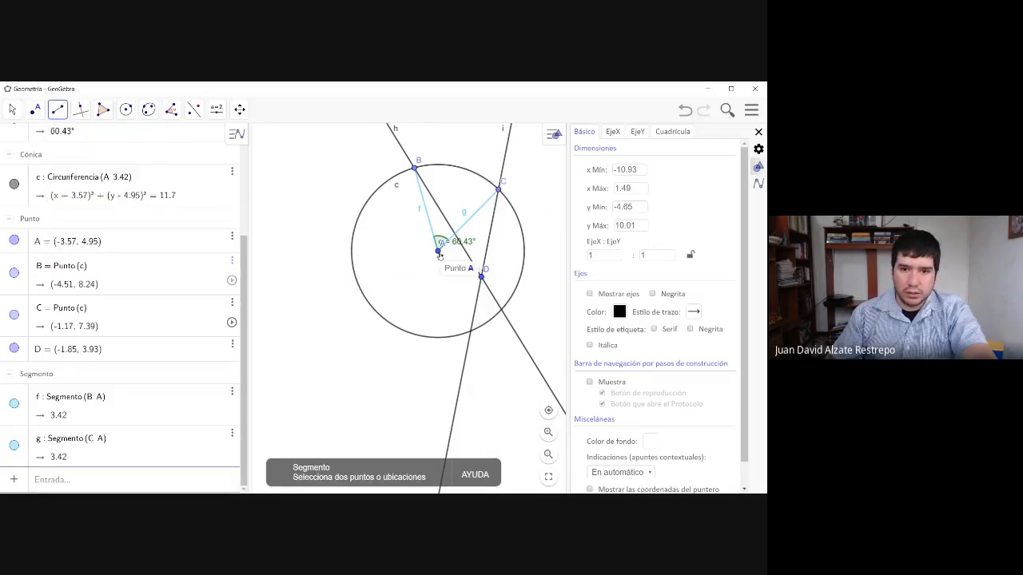
{"action": "left_click", "coordinate": [38, 109]}
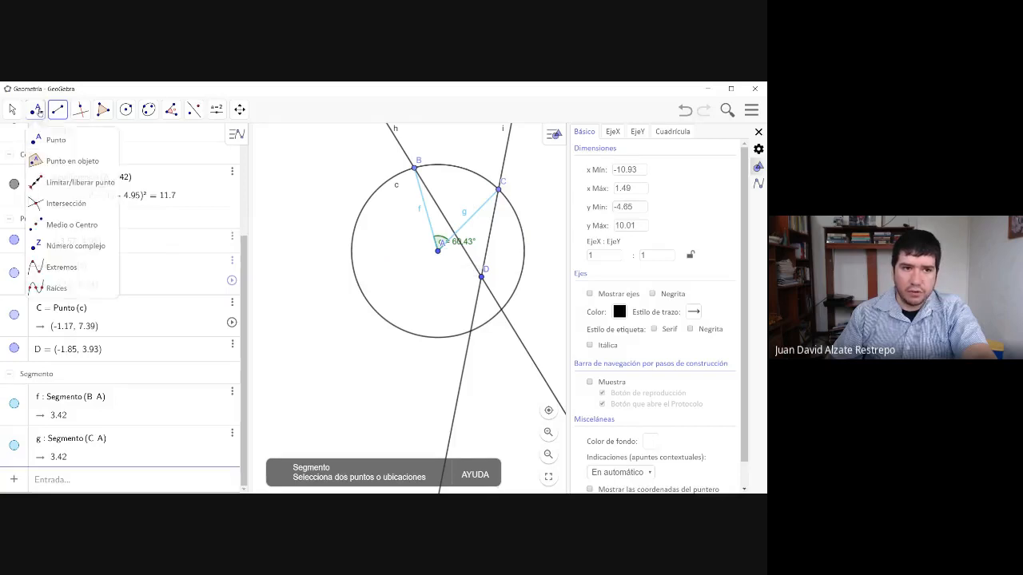
{"action": "left_click", "coordinate": [57, 136]}
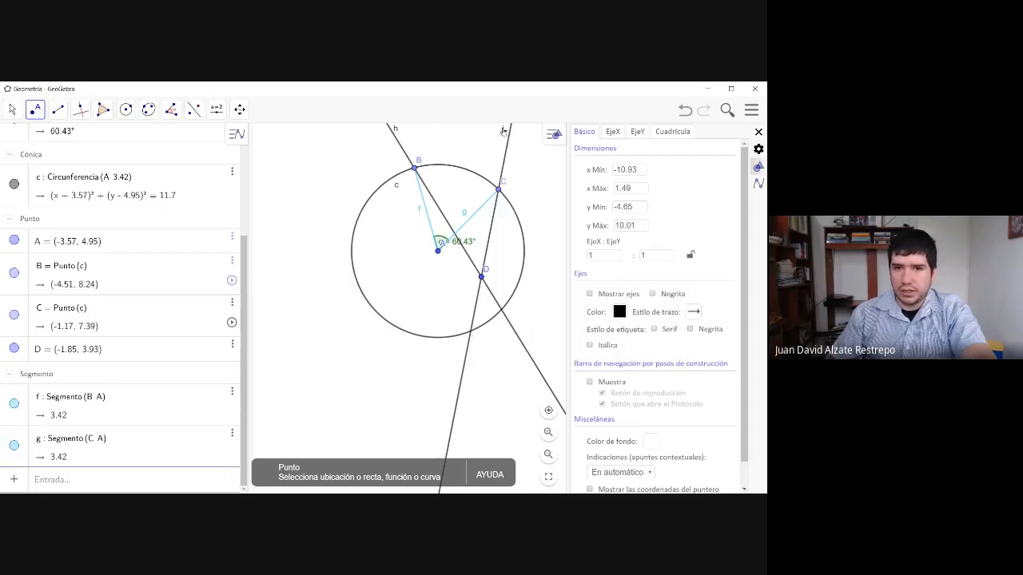
{"action": "left_click", "coordinate": [471, 333]}
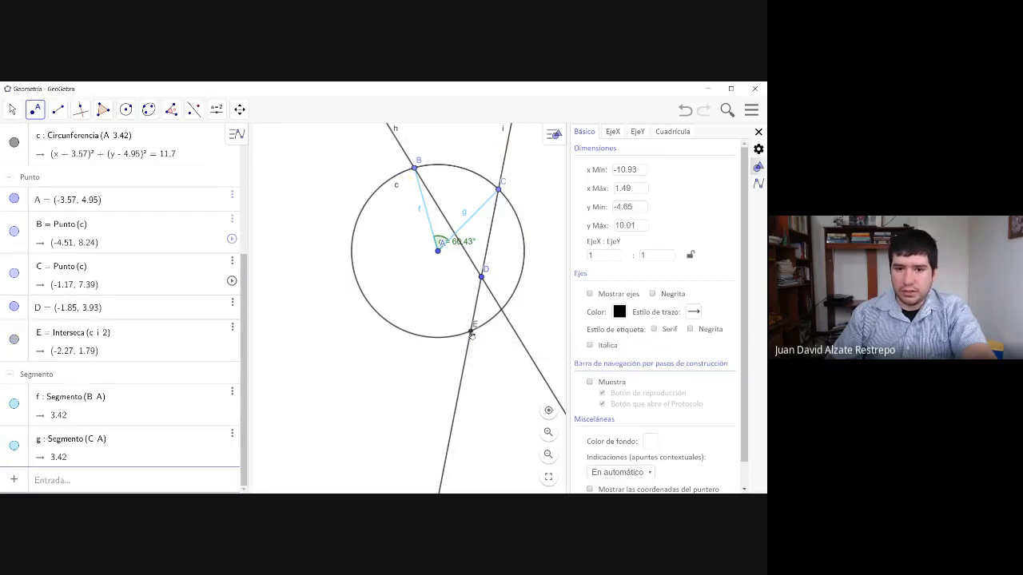
{"action": "left_click", "coordinate": [502, 309]}
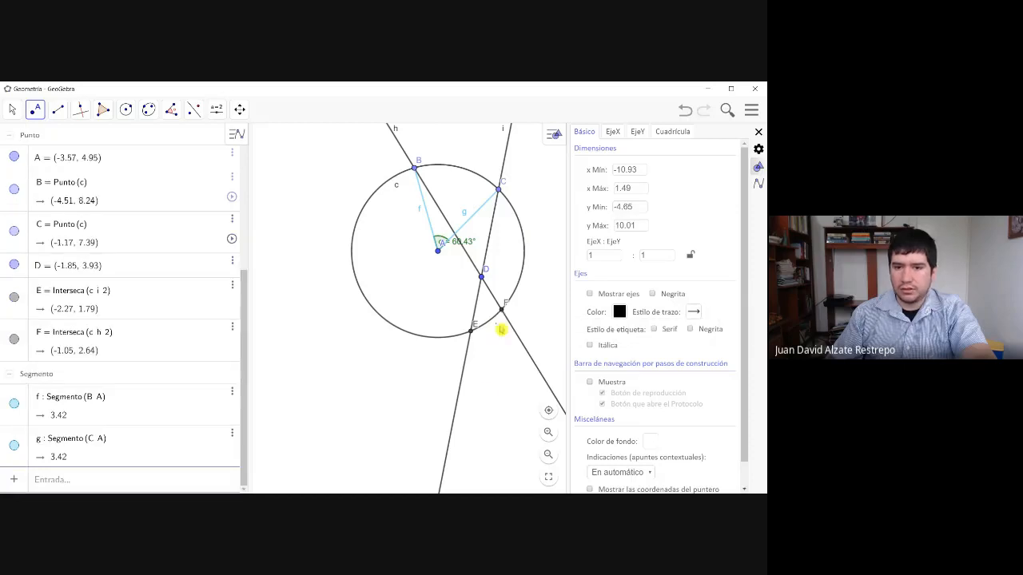
- Move point D to about (-1.71, 4.11) and inspect the intersection points E and F on the circle
{"action": "left_click", "coordinate": [14, 110]}
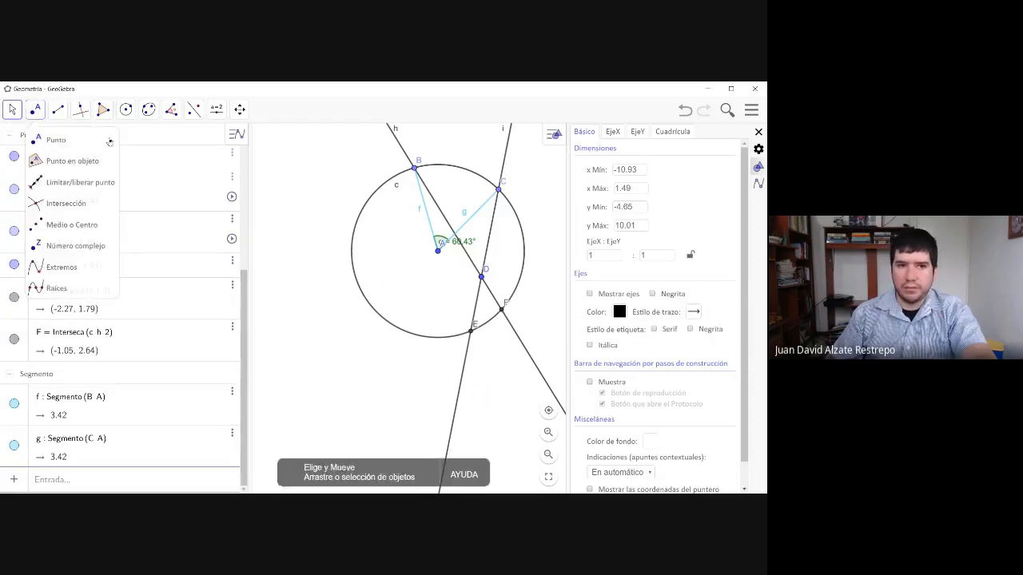
{"action": "mouse_move", "coordinate": [484, 278]}
{"action": "left_mouse_down"}
{"action": "mouse_move", "coordinate": [436, 225]}
{"action": "mouse_move", "coordinate": [410, 232]}
{"action": "mouse_move", "coordinate": [399, 274]}
{"action": "mouse_move", "coordinate": [419, 284]}
{"action": "mouse_move", "coordinate": [380, 225]}
{"action": "mouse_move", "coordinate": [473, 225]}
{"action": "mouse_move", "coordinate": [475, 247]}
{"action": "mouse_move", "coordinate": [436, 283]}
{"action": "mouse_move", "coordinate": [477, 260]}
{"action": "mouse_move", "coordinate": [474, 222]}
{"action": "mouse_move", "coordinate": [480, 290]}
{"action": "mouse_move", "coordinate": [489, 280]}
{"action": "left_mouse_up"}
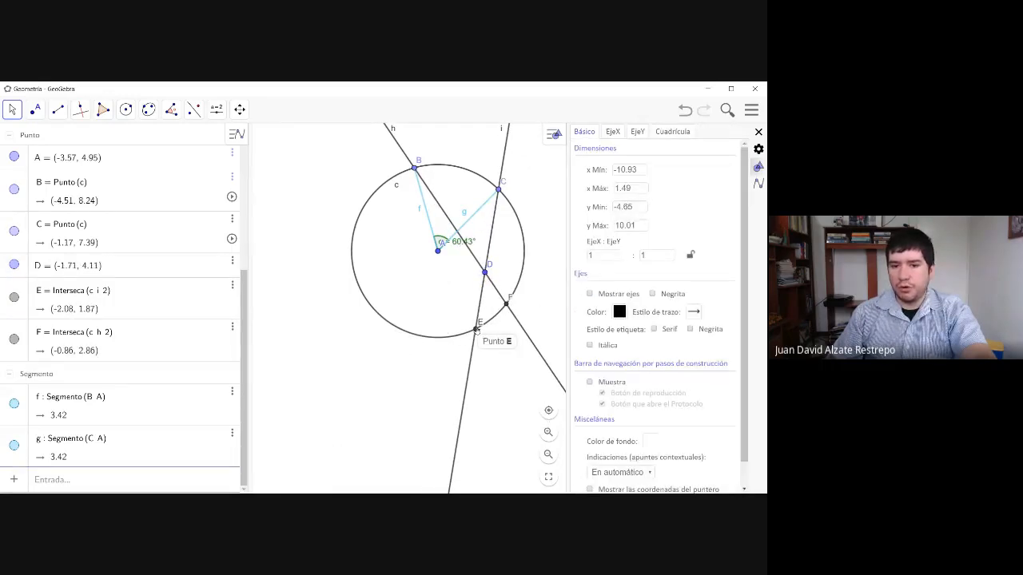
{"action": "left_click", "coordinate": [476, 329]}
{"action": "left_click", "coordinate": [508, 306]}
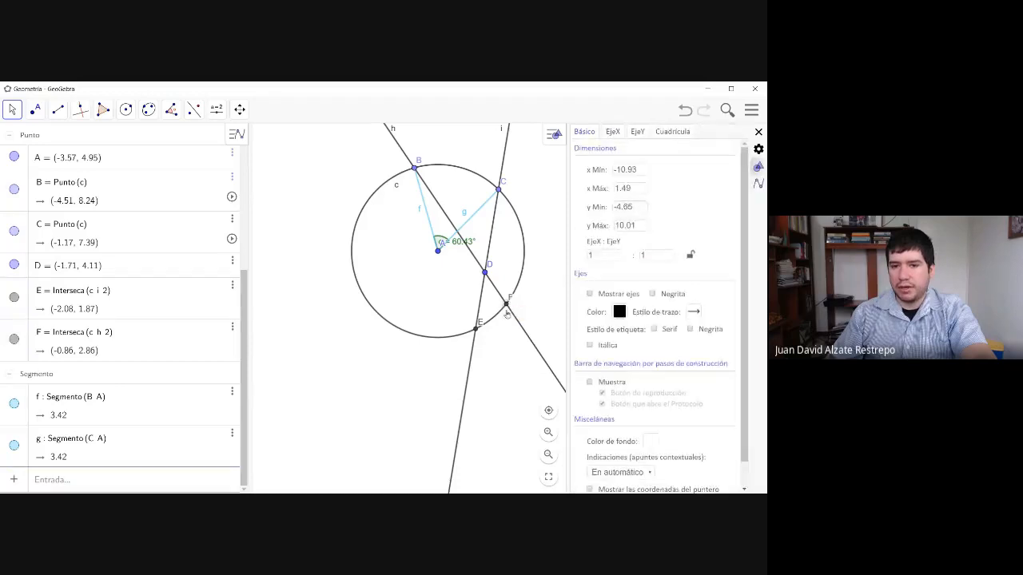
{"action": "left_click", "coordinate": [507, 305]}
{"action": "left_click", "coordinate": [477, 329]}
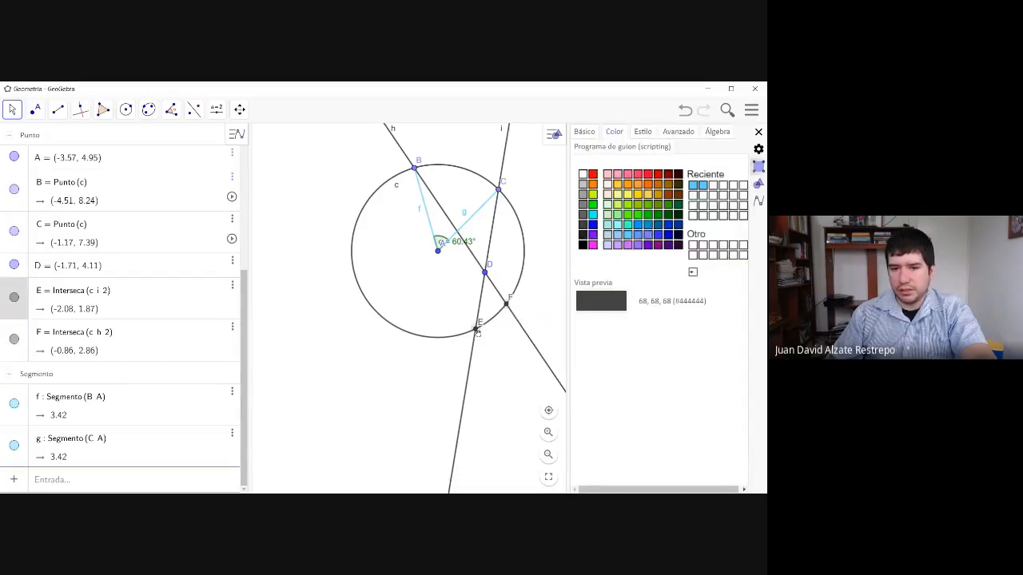
{"action": "left_click", "coordinate": [508, 306]}
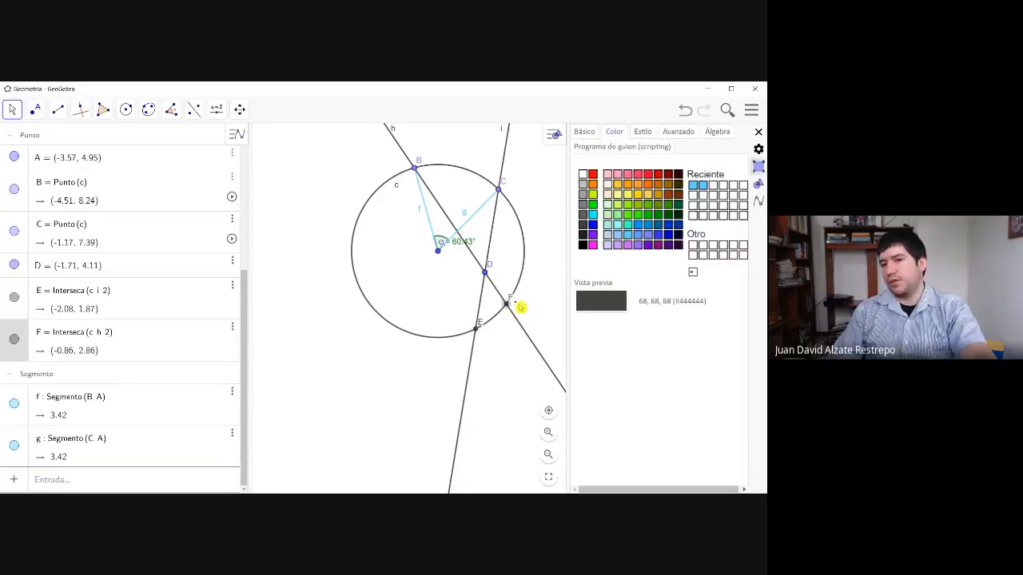
- Move point D up to about (-1.77, 4.75) and point B along the circle to about (-3.73, 8.37)
{"action": "mouse_move", "coordinate": [486, 273]}
{"action": "left_mouse_down"}
{"action": "mouse_move", "coordinate": [474, 298]}
{"action": "mouse_move", "coordinate": [492, 244]}
{"action": "mouse_move", "coordinate": [481, 289]}
{"action": "mouse_move", "coordinate": [496, 255]}
{"action": "mouse_move", "coordinate": [499, 267]}
{"action": "mouse_move", "coordinate": [482, 279]}
{"action": "mouse_move", "coordinate": [486, 236]}
{"action": "mouse_move", "coordinate": [479, 273]}
{"action": "mouse_move", "coordinate": [492, 248]}
{"action": "mouse_move", "coordinate": [471, 289]}
{"action": "mouse_move", "coordinate": [483, 262]}
{"action": "left_mouse_up"}
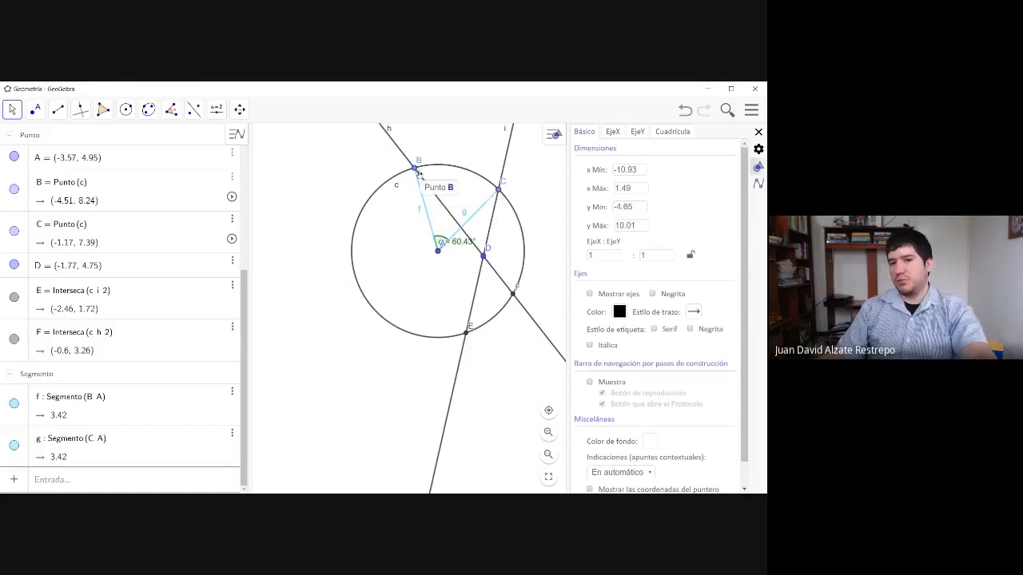
{"action": "left_click_drag", "start_coordinate": [415, 172], "coordinate": [436, 212]}
{"action": "left_click", "coordinate": [434, 272]}
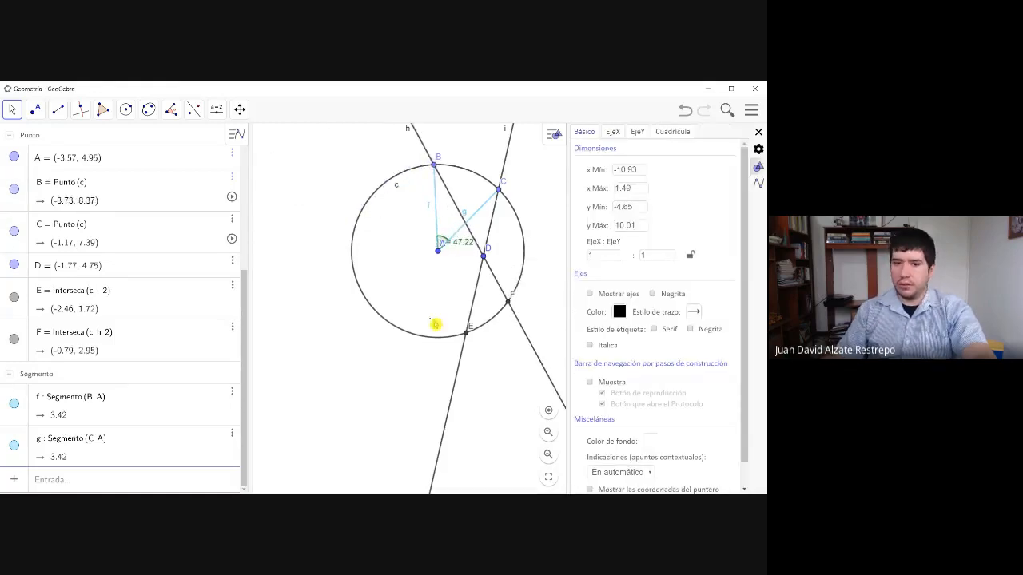
- Move point C down along the circle to about (-0.83, 7) and point D to about (-1.57, 4.91)
{"action": "left_click", "coordinate": [465, 334]}
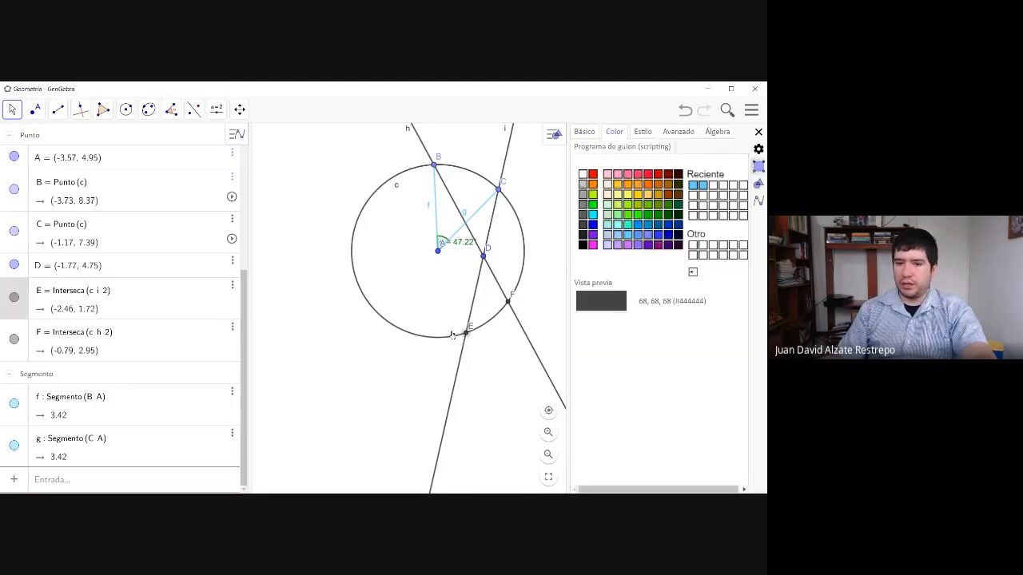
{"action": "left_click", "coordinate": [492, 228]}
{"action": "mouse_move", "coordinate": [501, 194]}
{"action": "left_mouse_down"}
{"action": "mouse_move", "coordinate": [523, 224]}
{"action": "mouse_move", "coordinate": [508, 200]}
{"action": "left_mouse_up"}
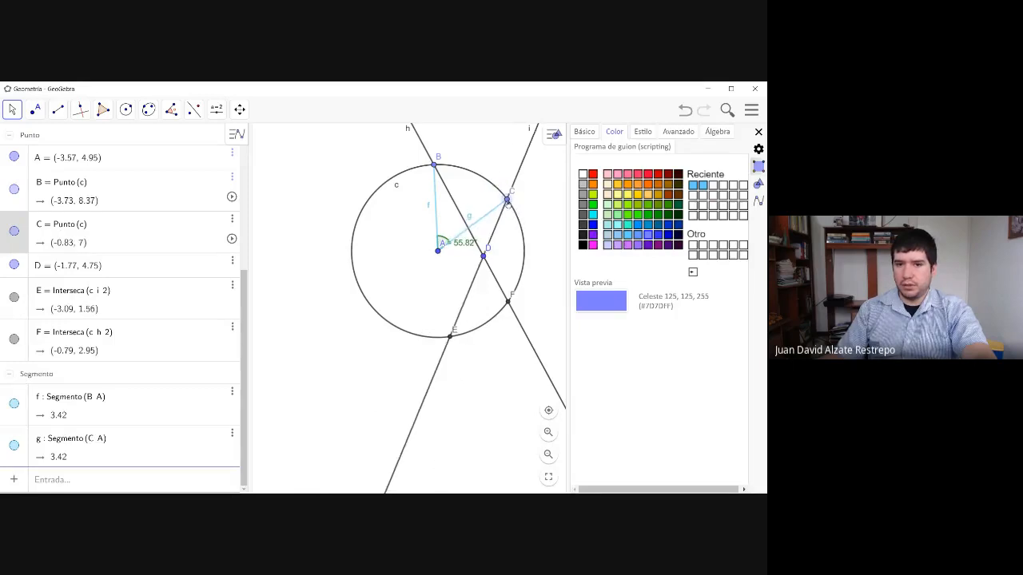
{"action": "left_click", "coordinate": [499, 253]}
{"action": "mouse_move", "coordinate": [484, 261]}
{"action": "left_mouse_down"}
{"action": "mouse_move", "coordinate": [432, 260]}
{"action": "mouse_move", "coordinate": [493, 257]}
{"action": "mouse_move", "coordinate": [480, 275]}
{"action": "mouse_move", "coordinate": [488, 253]}
{"action": "left_mouse_up"}
{"action": "left_click", "coordinate": [498, 276]}
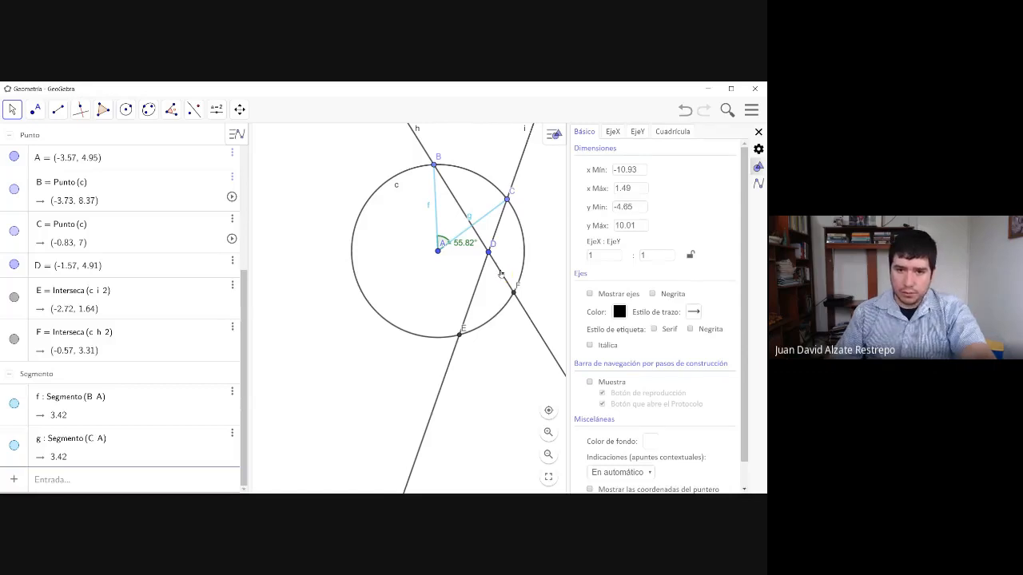
- Delete the two lines through B and D and through C and D, along with interior point D
{"action": "left_click", "coordinate": [500, 274]}
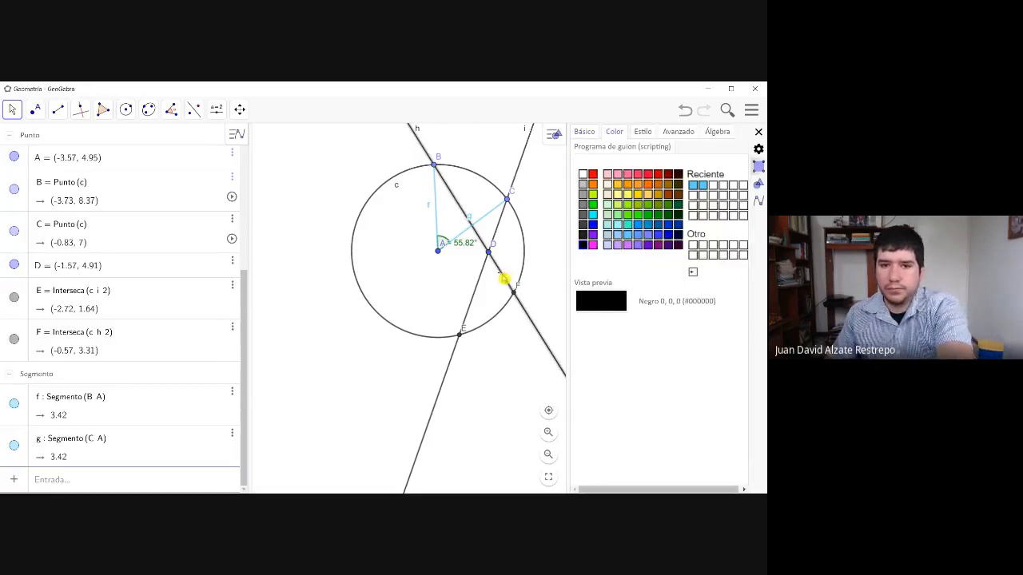
{"action": "key", "text": "Delete"}
{"action": "left_click", "coordinate": [479, 278]}
{"action": "key", "text": "Delete"}
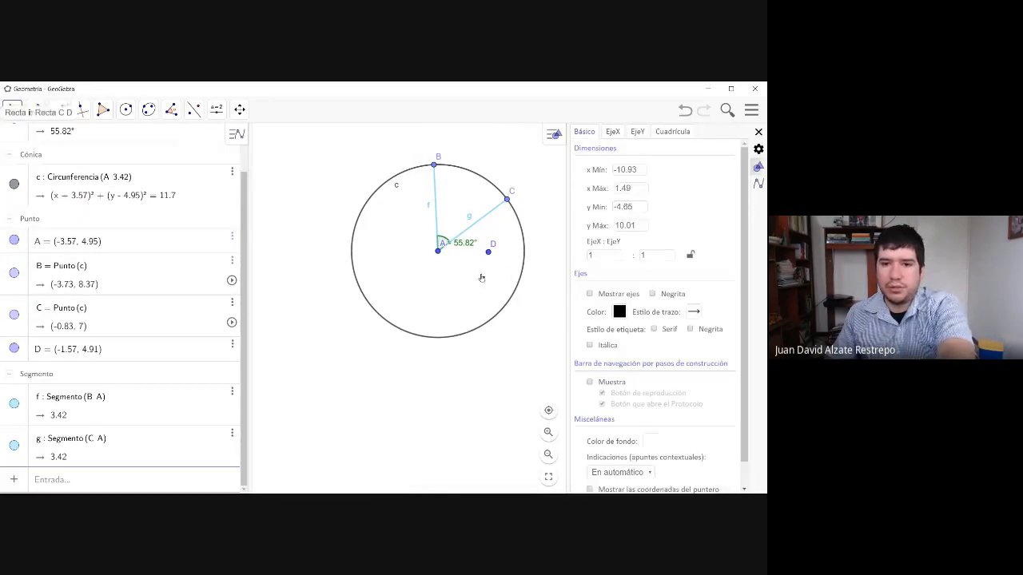
{"action": "left_click", "coordinate": [488, 254]}
{"action": "key", "text": "Delete"}
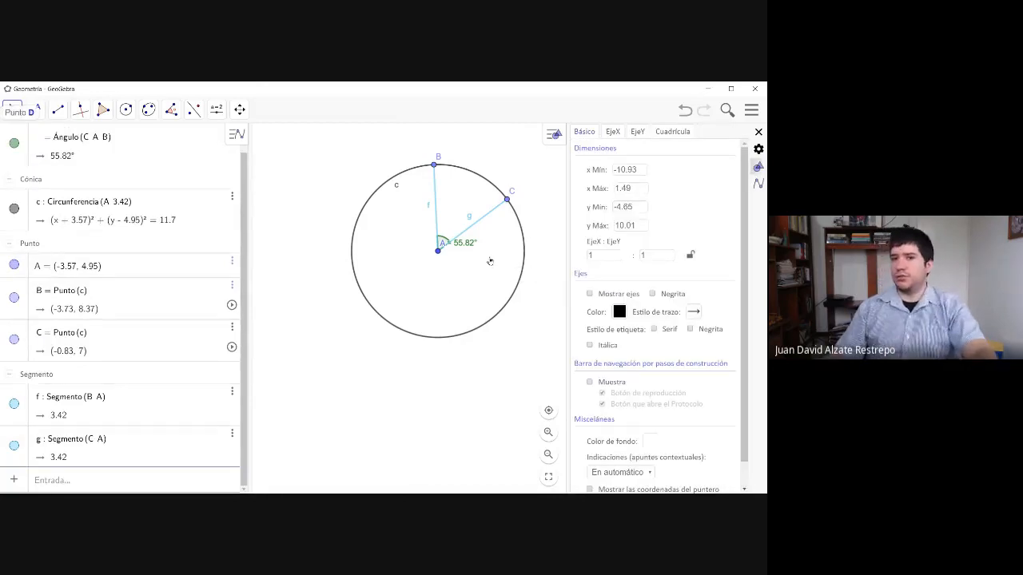
- Close the object settings and narrow the algebra view to enlarge the drawing area
{"action": "left_click", "coordinate": [488, 282]}
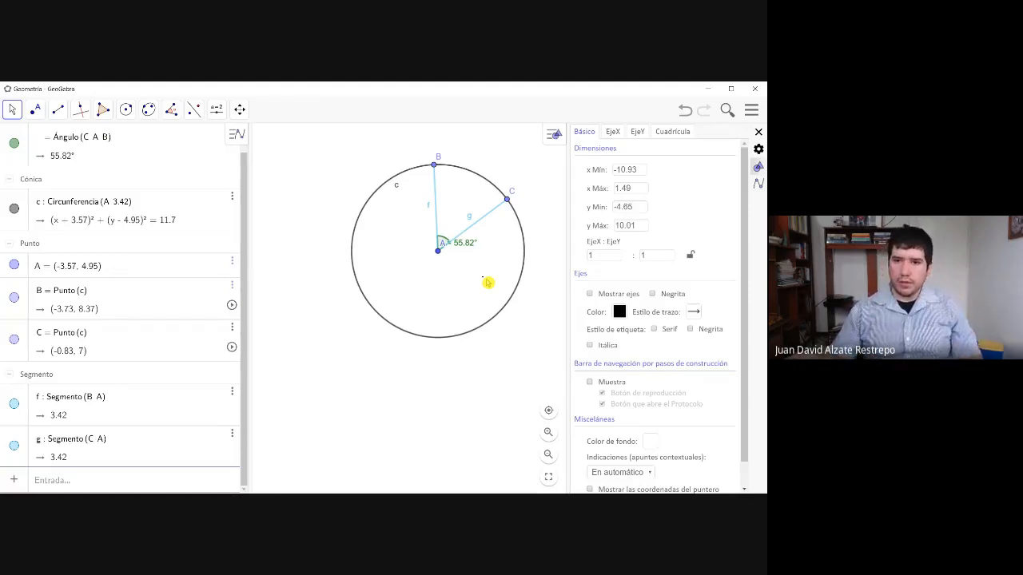
{"action": "left_click", "coordinate": [757, 133]}
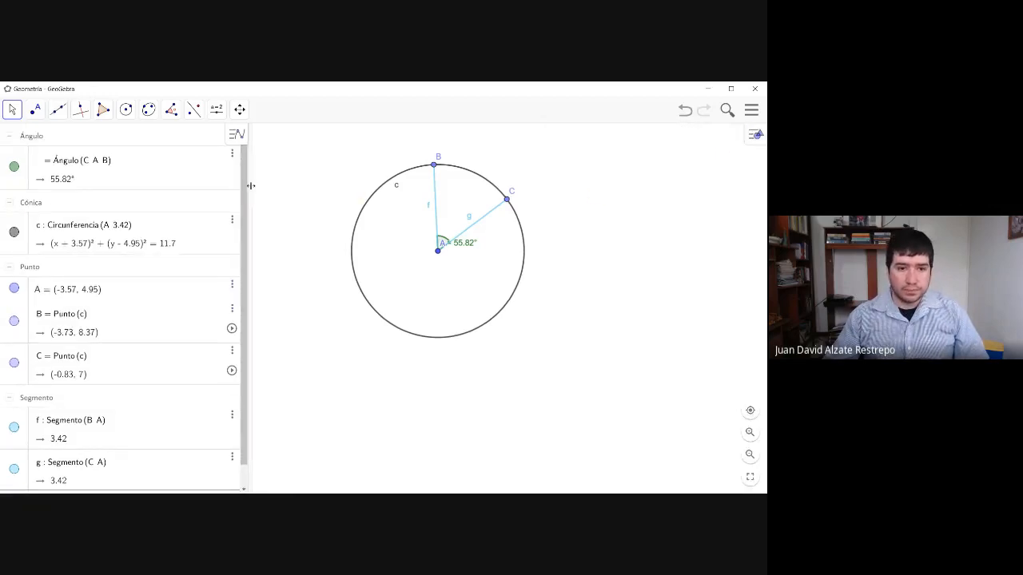
{"action": "left_click_drag", "start_coordinate": [250, 185], "coordinate": [200, 198]}
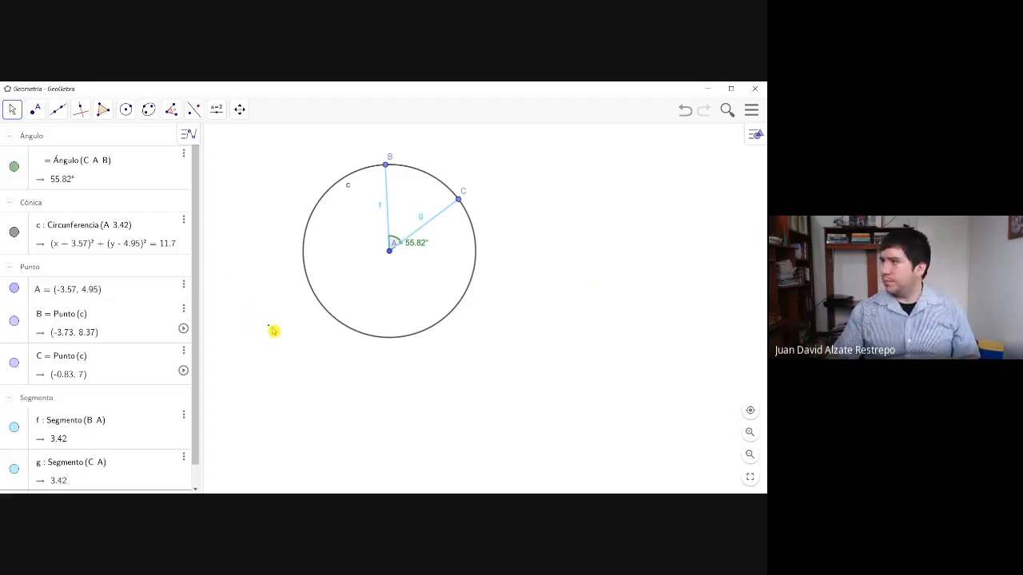
- Place a point on the circle's lower arc at about (-2.15, 1.84) and draw a line through it and point B
{"action": "left_click", "coordinate": [35, 109]}
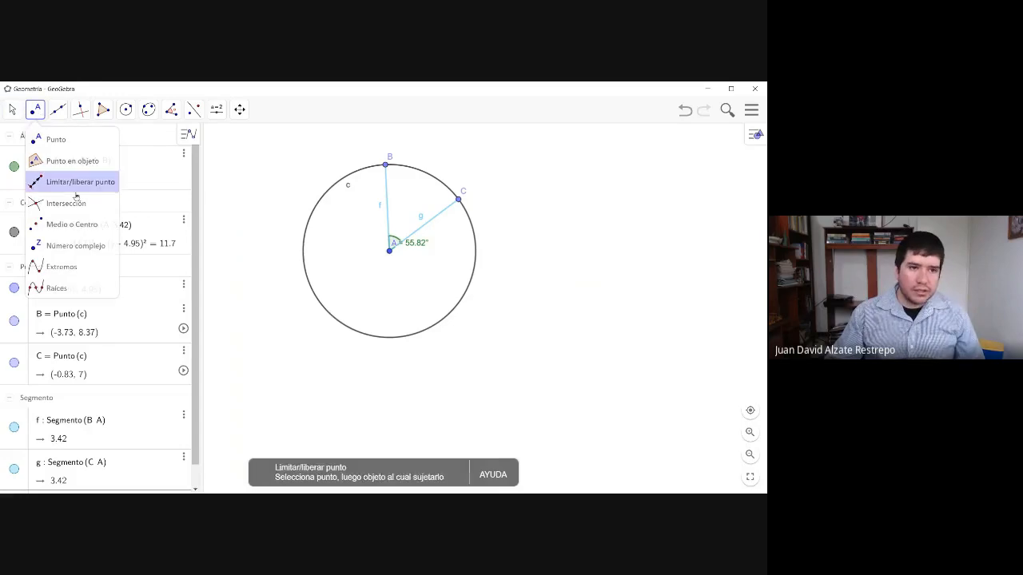
{"action": "left_click", "coordinate": [48, 136]}
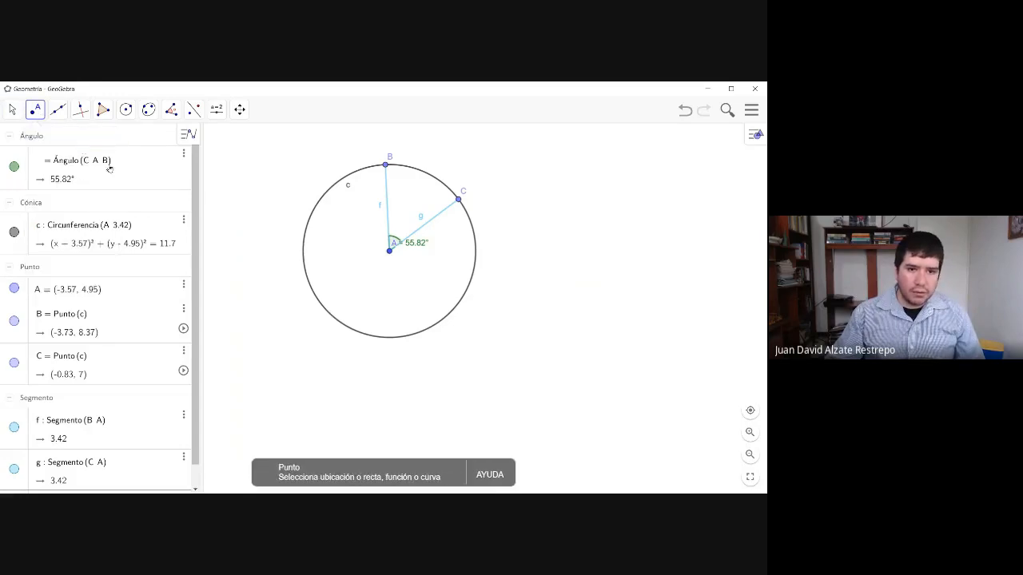
{"action": "left_click", "coordinate": [425, 331]}
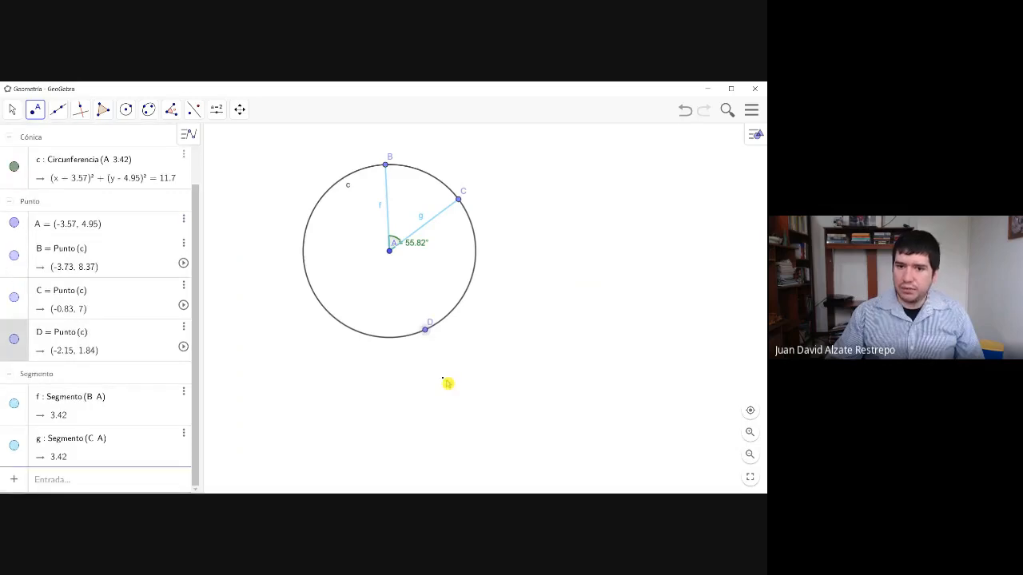
{"action": "left_click", "coordinate": [56, 111]}
{"action": "left_click", "coordinate": [385, 166]}
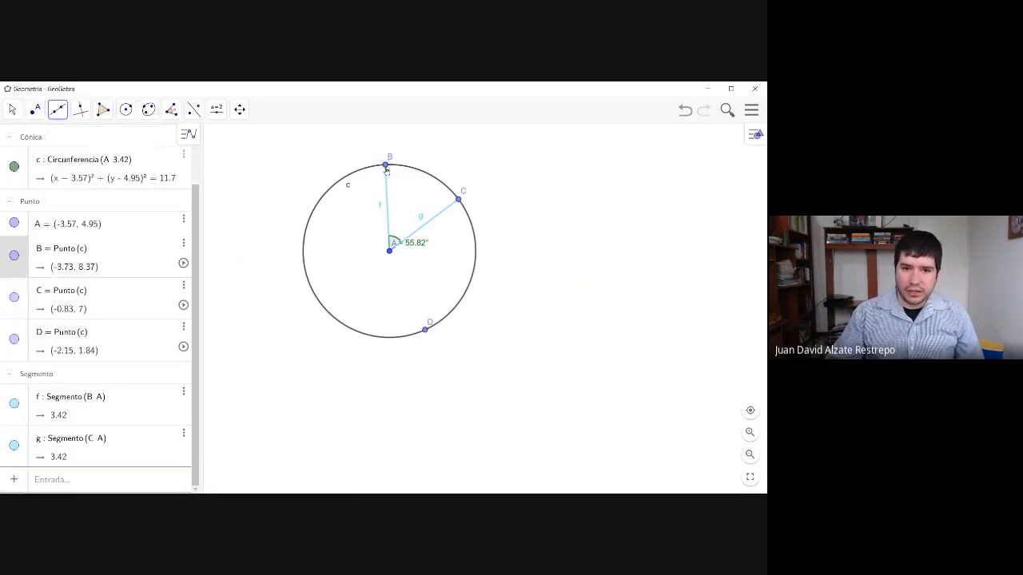
{"action": "left_click", "coordinate": [430, 328]}
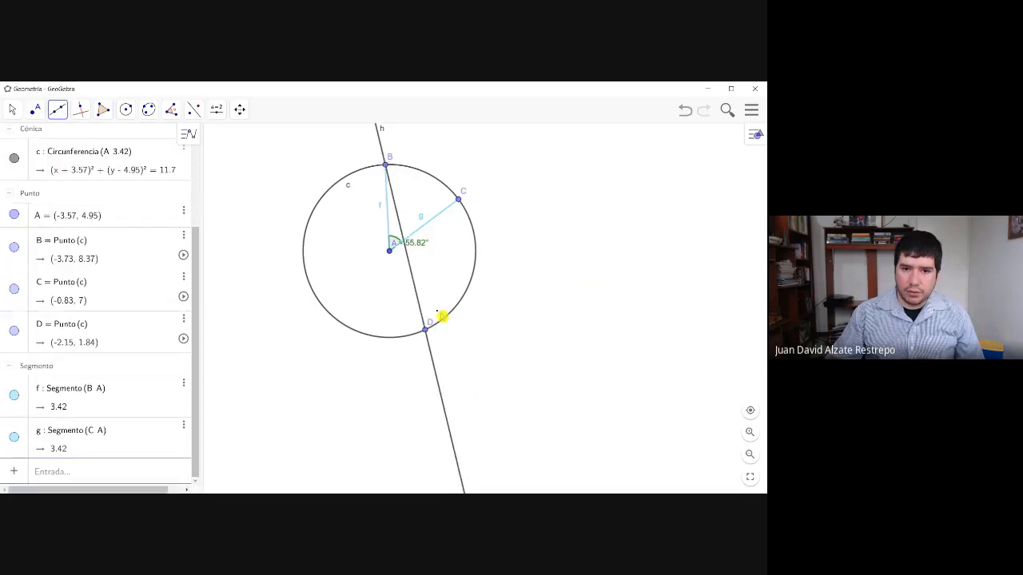
- Draw a second line through points C and D
{"action": "left_click", "coordinate": [458, 199]}
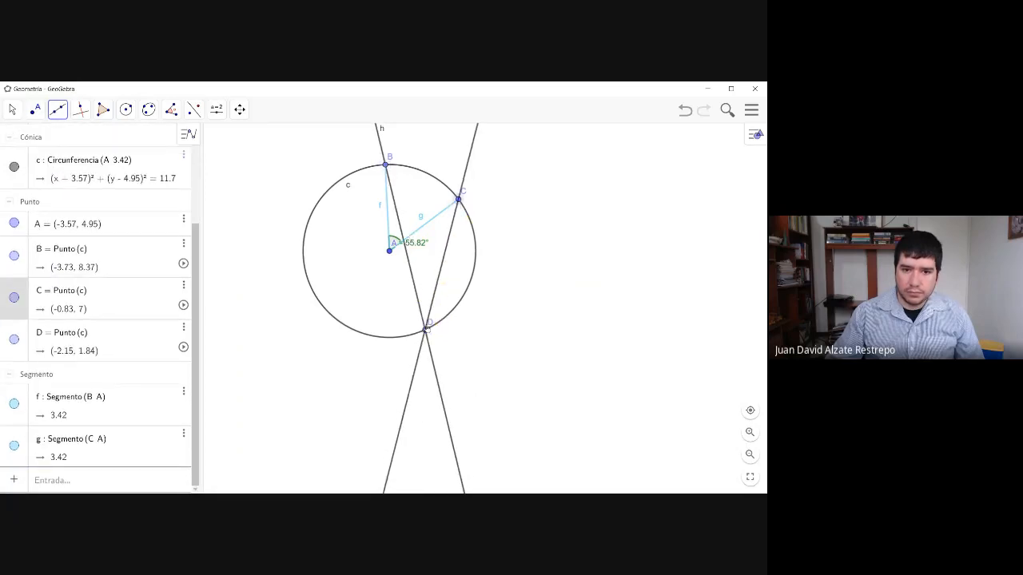
{"action": "left_click", "coordinate": [430, 328]}
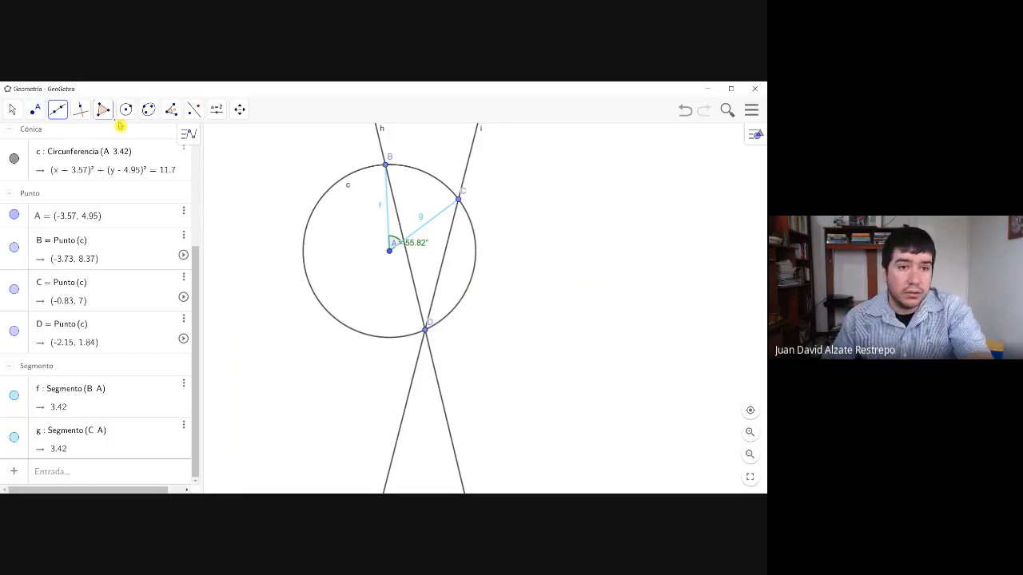
- Delete the line through C and D and the line through B and D, keeping point D on the circle
{"action": "left_click", "coordinate": [12, 109]}
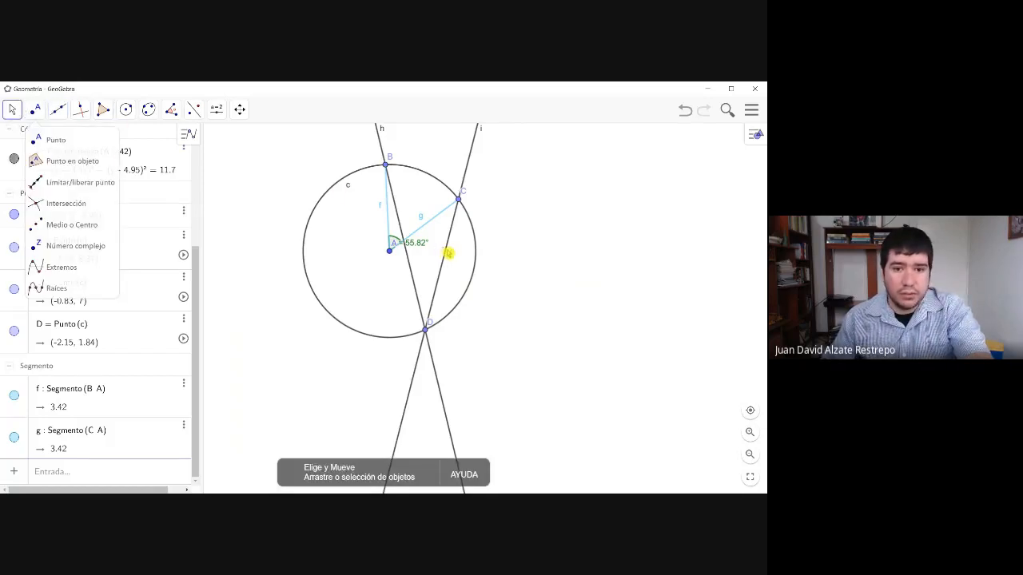
{"action": "left_click", "coordinate": [446, 251]}
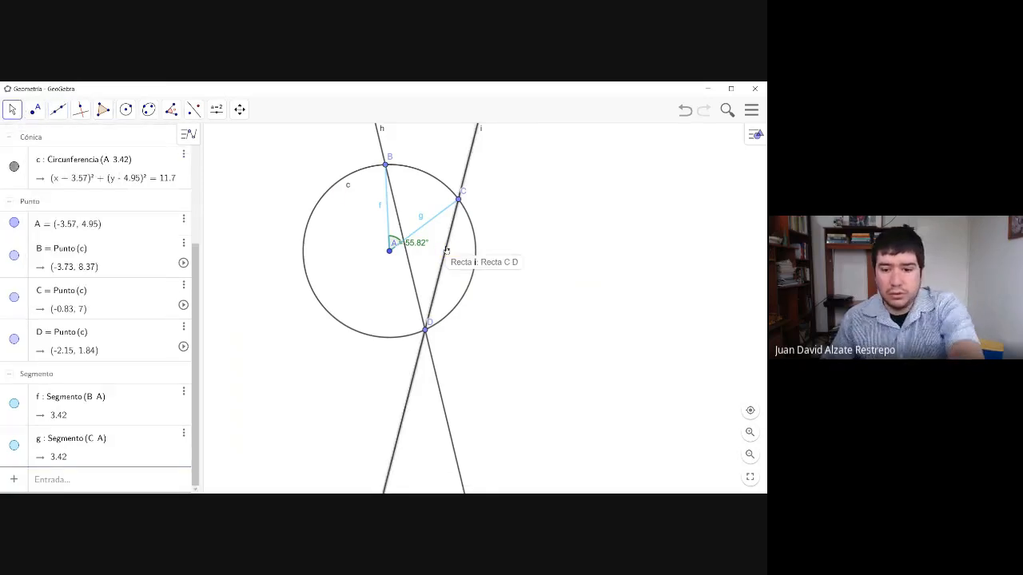
{"action": "key", "text": "Delete"}
{"action": "left_click", "coordinate": [431, 258]}
{"action": "left_click", "coordinate": [414, 275]}
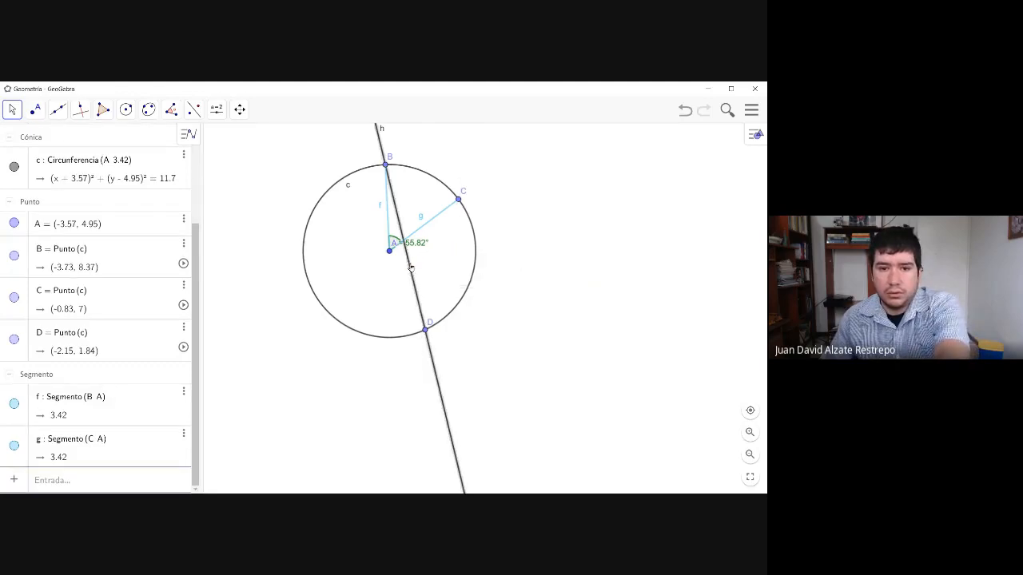
{"action": "key", "text": "Delete"}
- Draw two rays starting at point D, one through B and the other through C
{"action": "left_click", "coordinate": [58, 109]}
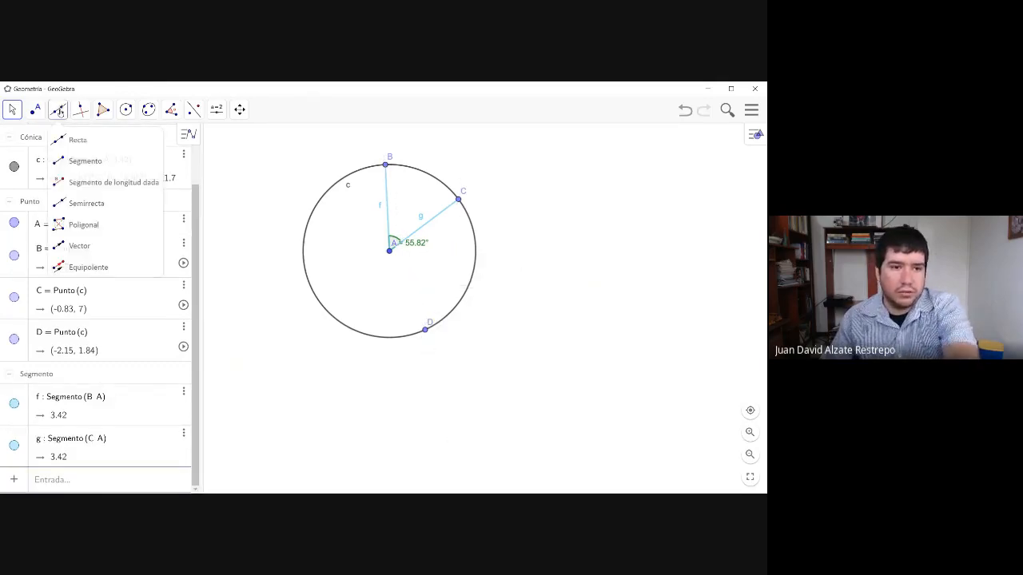
{"action": "left_click", "coordinate": [104, 205]}
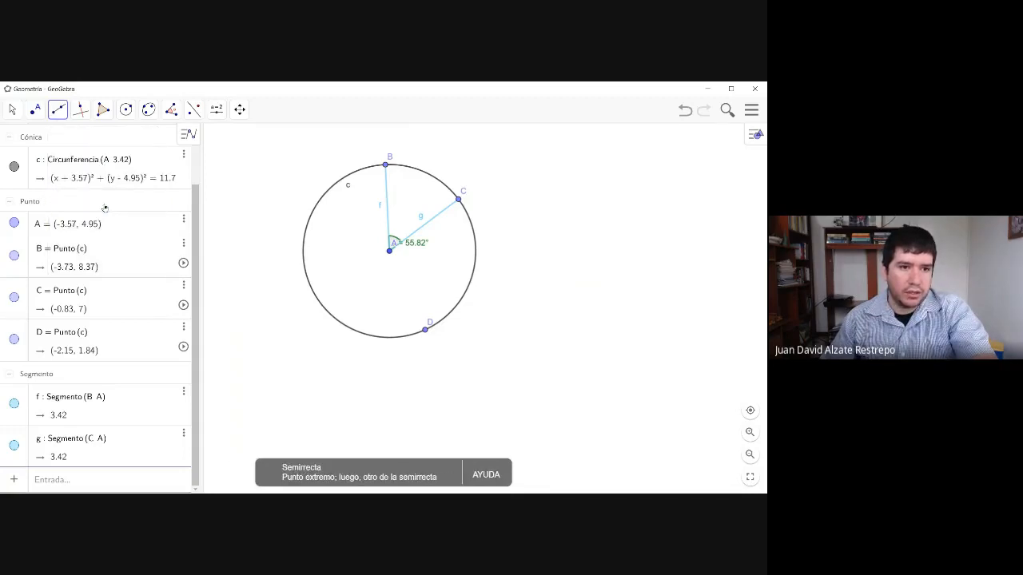
{"action": "left_click", "coordinate": [427, 330]}
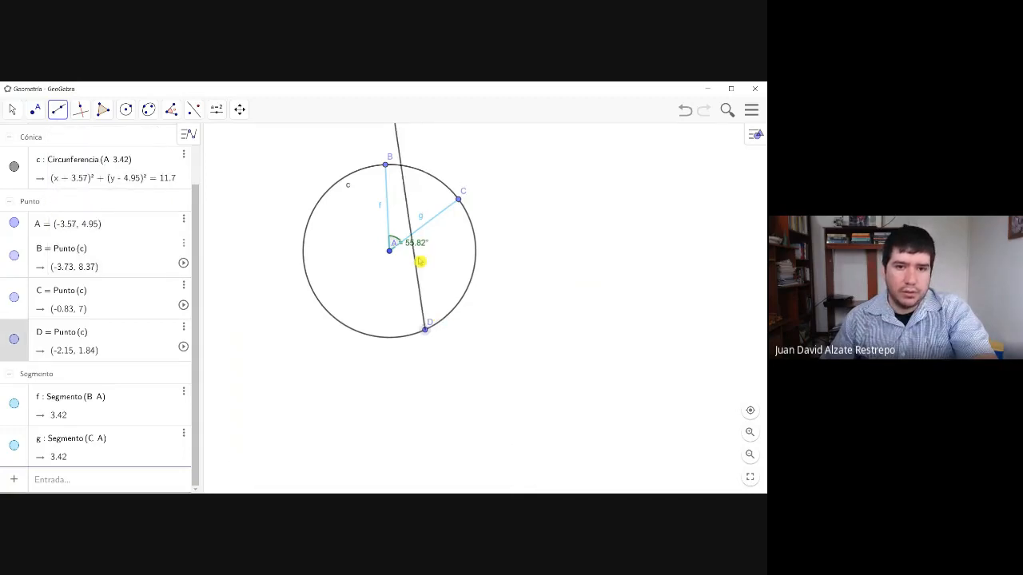
{"action": "left_click", "coordinate": [387, 165]}
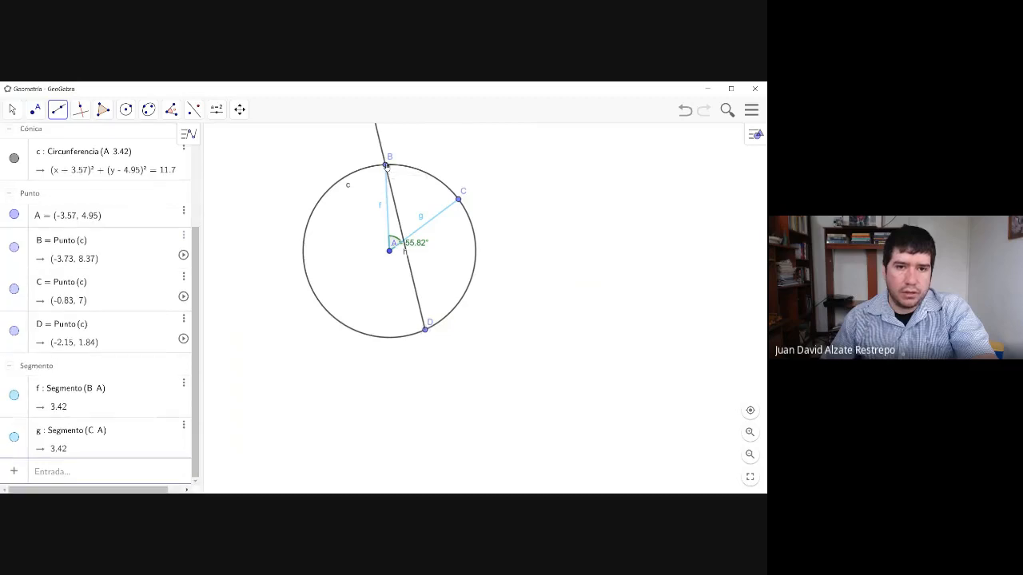
{"action": "left_click", "coordinate": [426, 330]}
{"action": "left_click", "coordinate": [459, 199]}
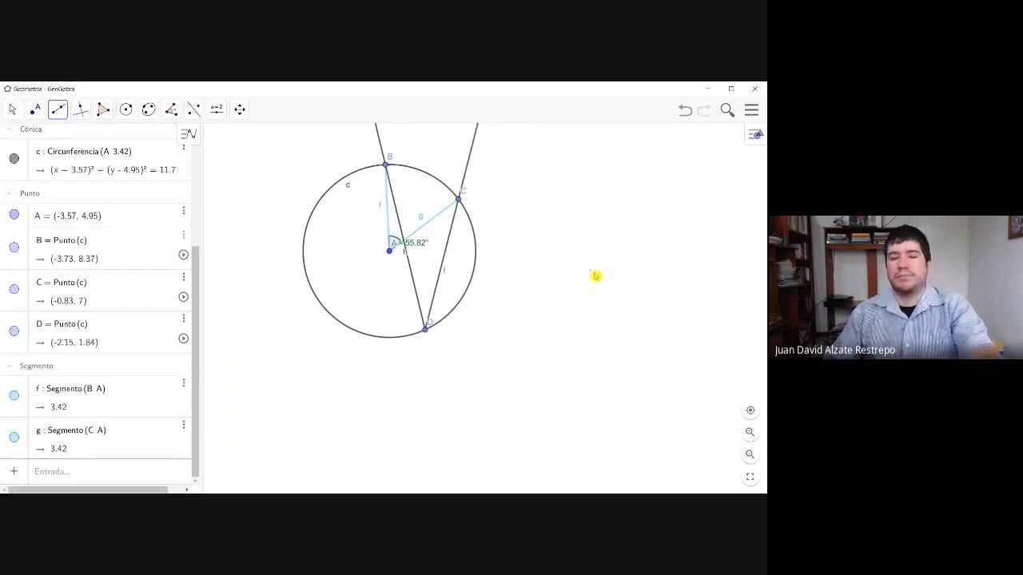
- Move point D along the circle to about (-2.31, 1.77) and point C to about (-1.05, 7.26)
{"action": "left_click", "coordinate": [14, 110]}
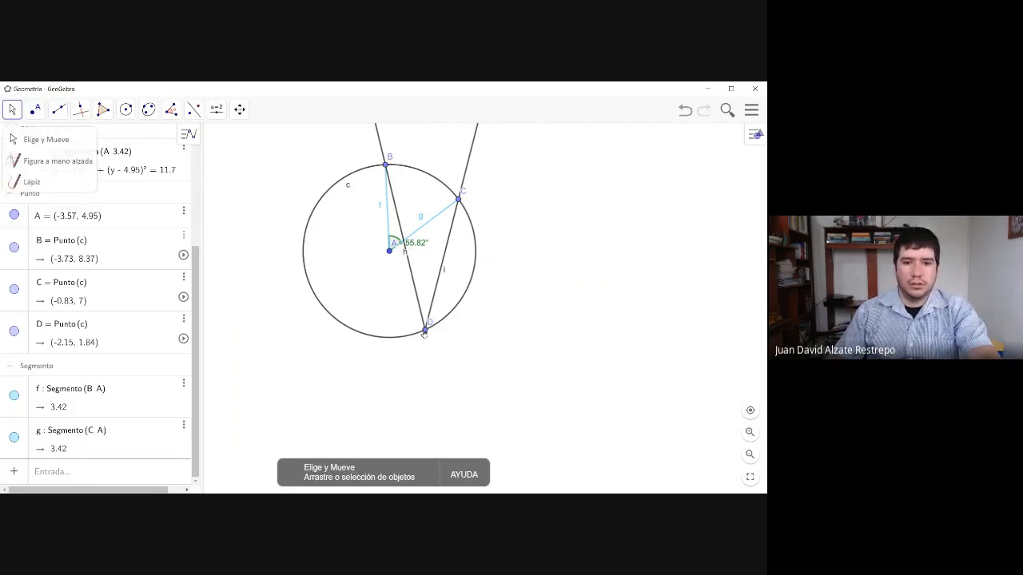
{"action": "left_click_drag", "start_coordinate": [423, 334], "coordinate": [424, 355]}
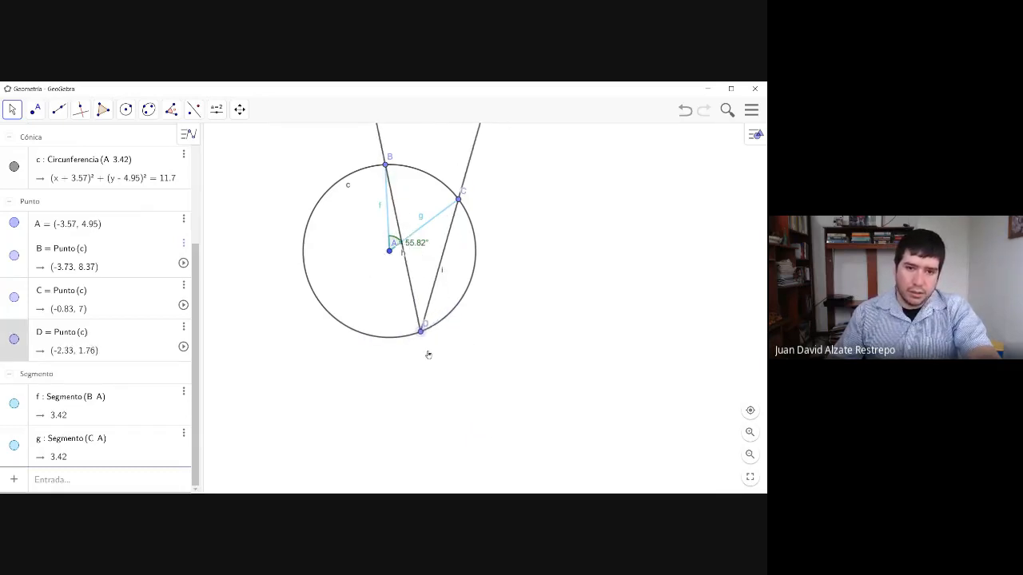
{"action": "mouse_move", "coordinate": [460, 202]}
{"action": "left_mouse_down"}
{"action": "mouse_move", "coordinate": [466, 213]}
{"action": "mouse_move", "coordinate": [449, 205]}
{"action": "left_mouse_up"}
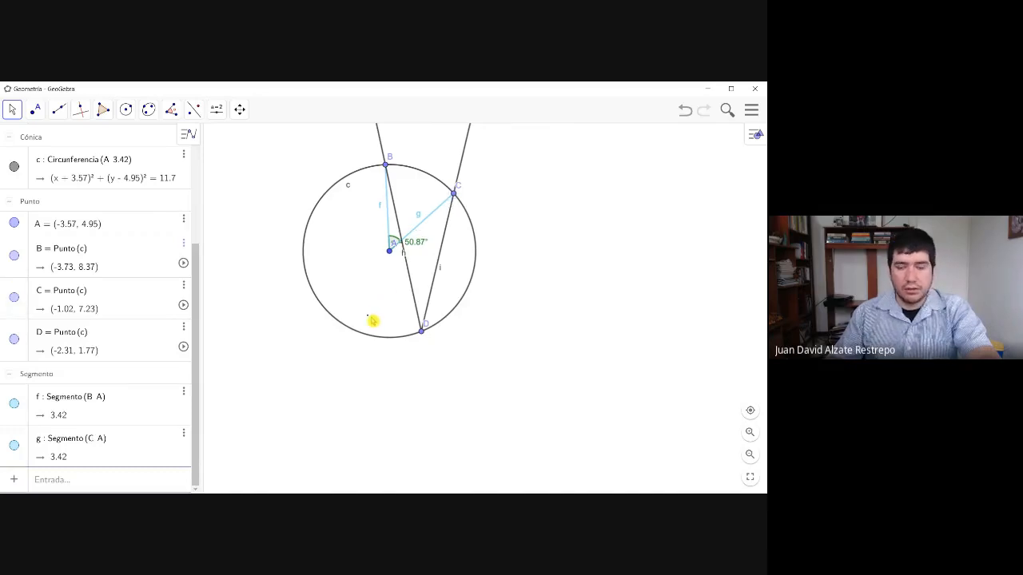
{"action": "left_click_drag", "start_coordinate": [451, 201], "coordinate": [452, 197]}
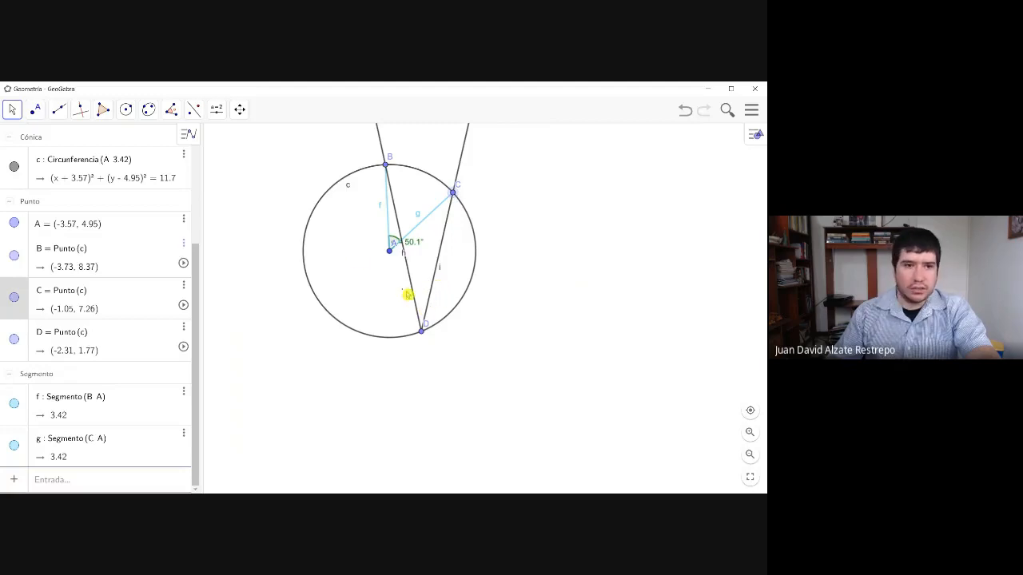
- Mark and measure the inscribed angle at vertex D between points C and B
{"action": "left_click", "coordinate": [171, 110]}
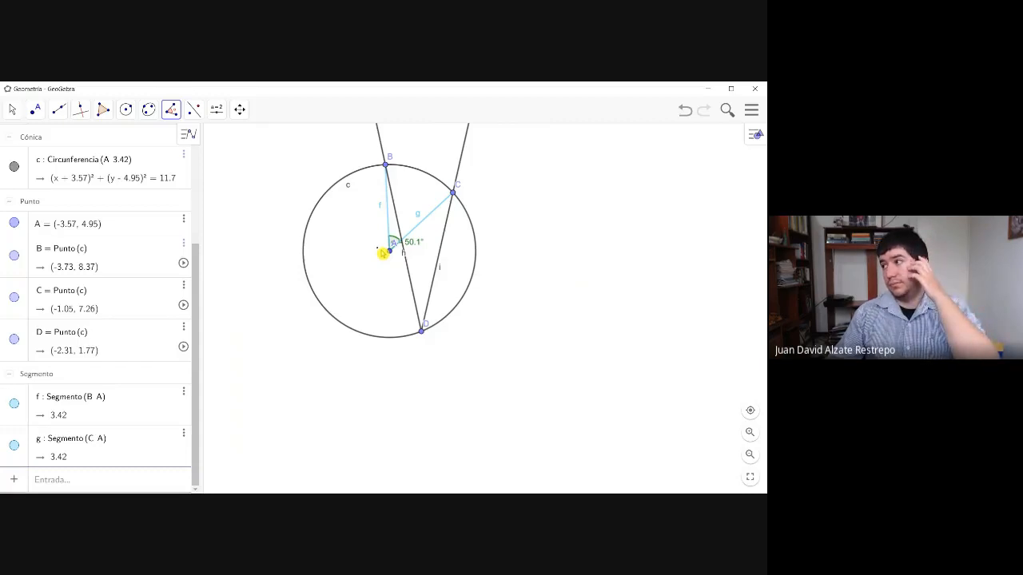
{"action": "left_click", "coordinate": [454, 195]}
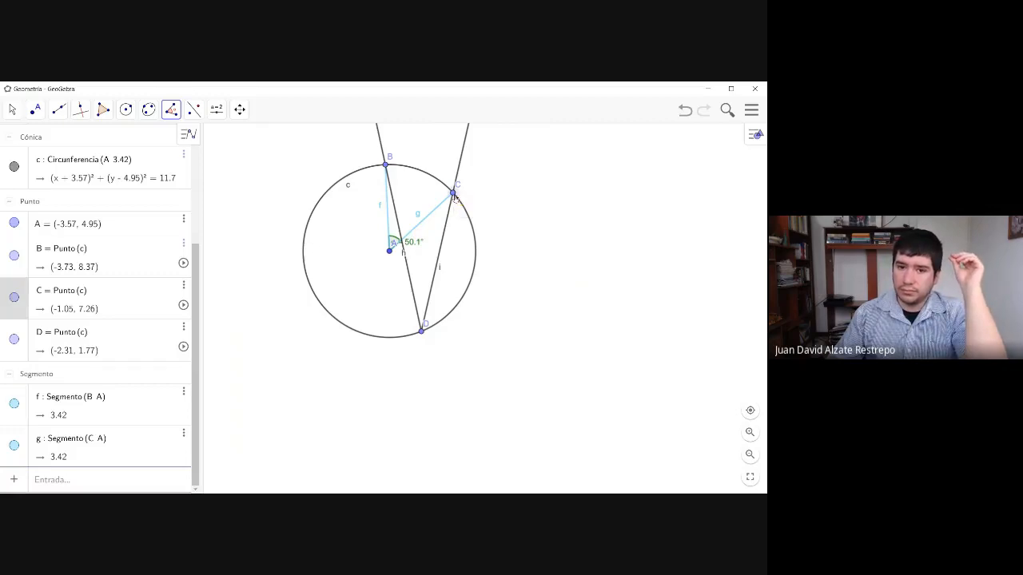
{"action": "left_click", "coordinate": [421, 334]}
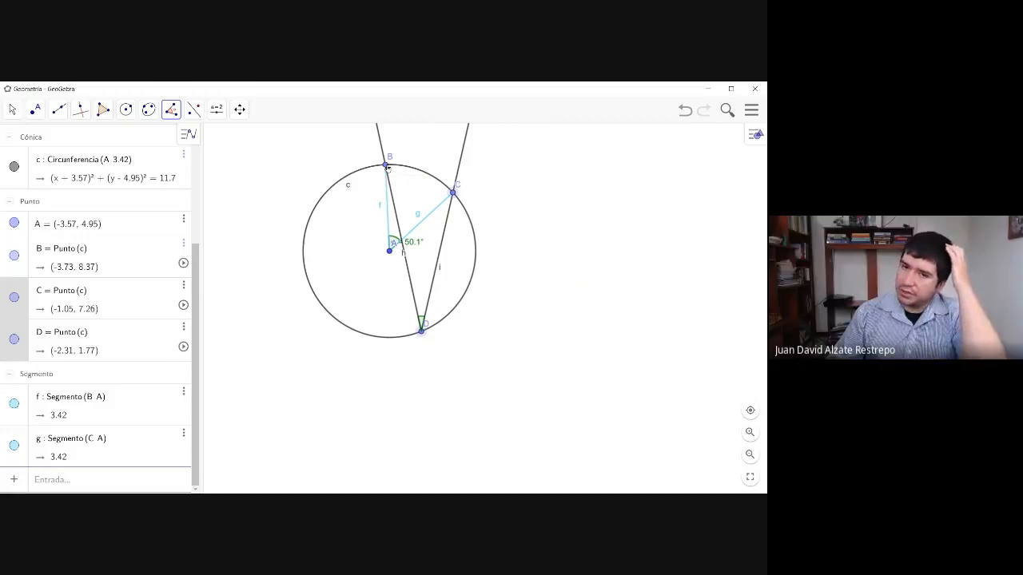
{"action": "left_click", "coordinate": [387, 166]}
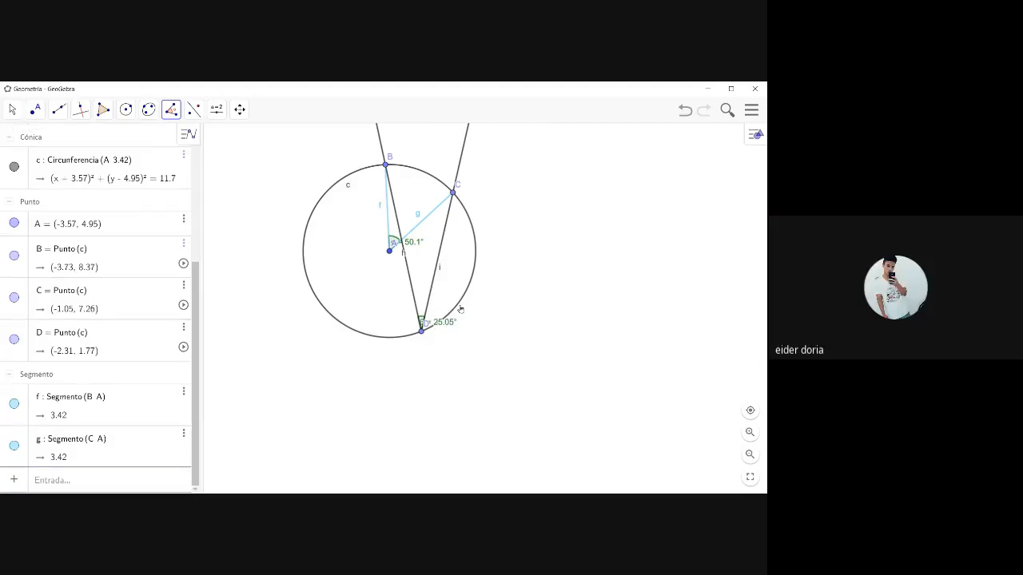
- Shift both angle labels upward from their vertices and move point D along the circle to about (-1.95, 1.94)
{"action": "left_click", "coordinate": [12, 109]}
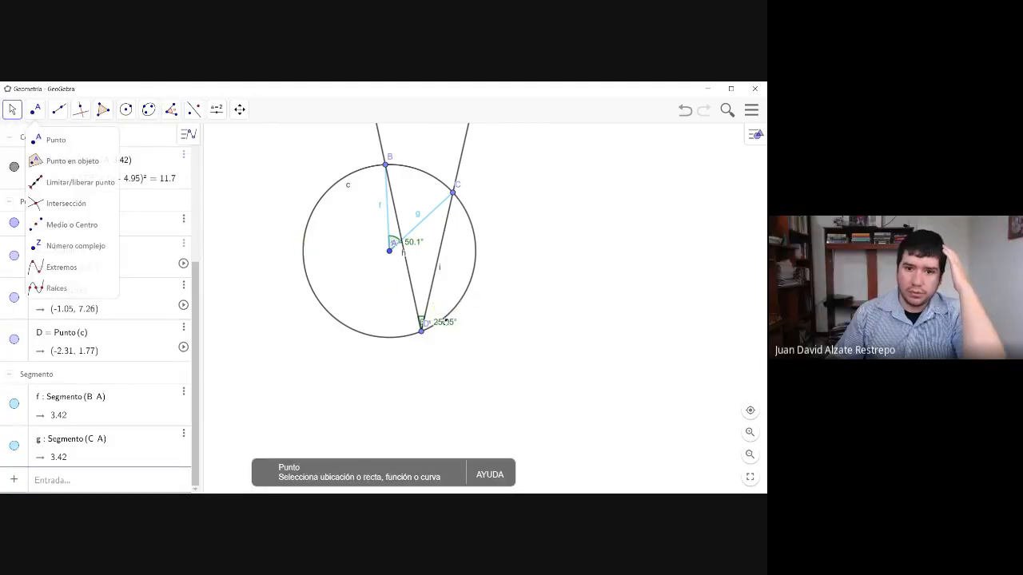
{"action": "left_click_drag", "start_coordinate": [445, 322], "coordinate": [464, 306]}
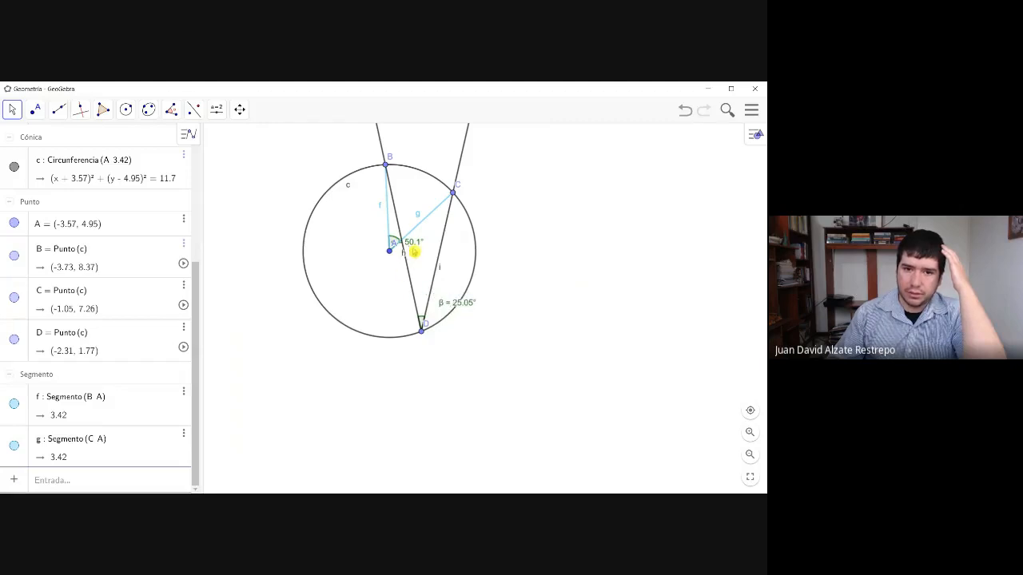
{"action": "left_click_drag", "start_coordinate": [414, 253], "coordinate": [412, 224]}
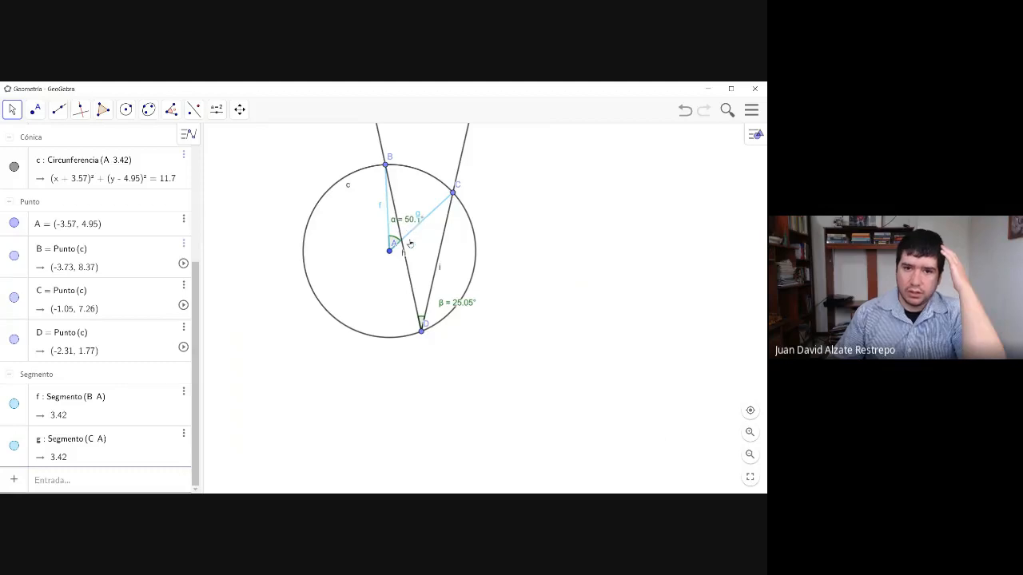
{"action": "mouse_move", "coordinate": [424, 336]}
{"action": "left_mouse_down"}
{"action": "mouse_move", "coordinate": [437, 329]}
{"action": "mouse_move", "coordinate": [431, 338]}
{"action": "left_mouse_up"}
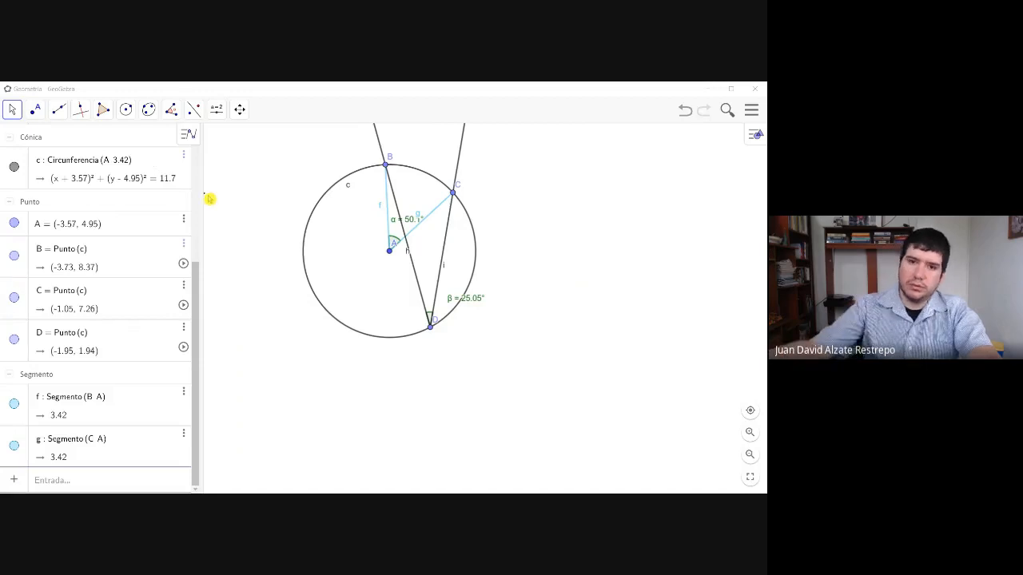
- Try sketching a freehand circle with marks at its lower edge using the Pencil tool beside the construction, and undo the last stroke
{"action": "left_click", "coordinate": [16, 113]}
{"action": "left_click", "coordinate": [19, 115]}
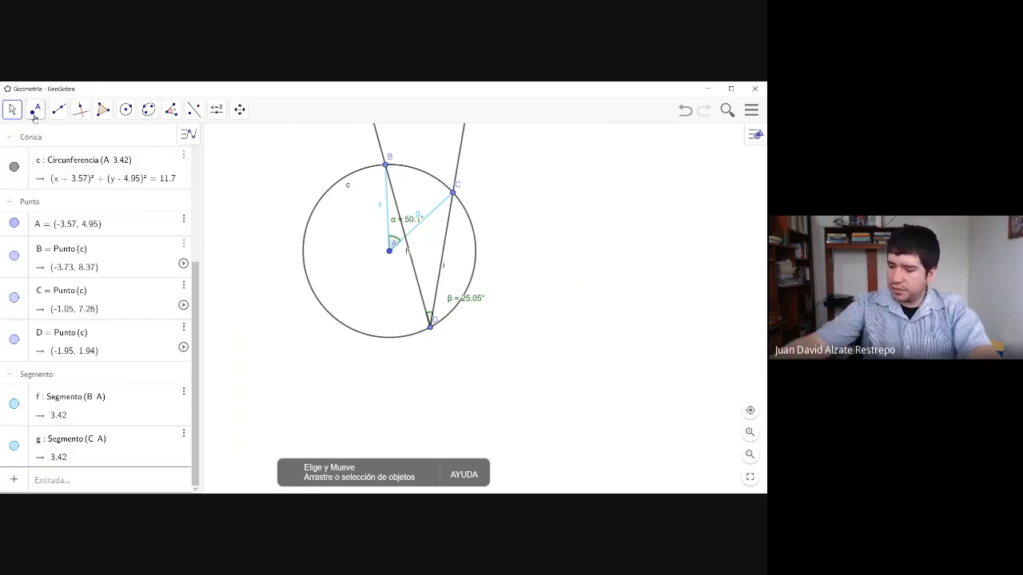
{"action": "left_click", "coordinate": [13, 112]}
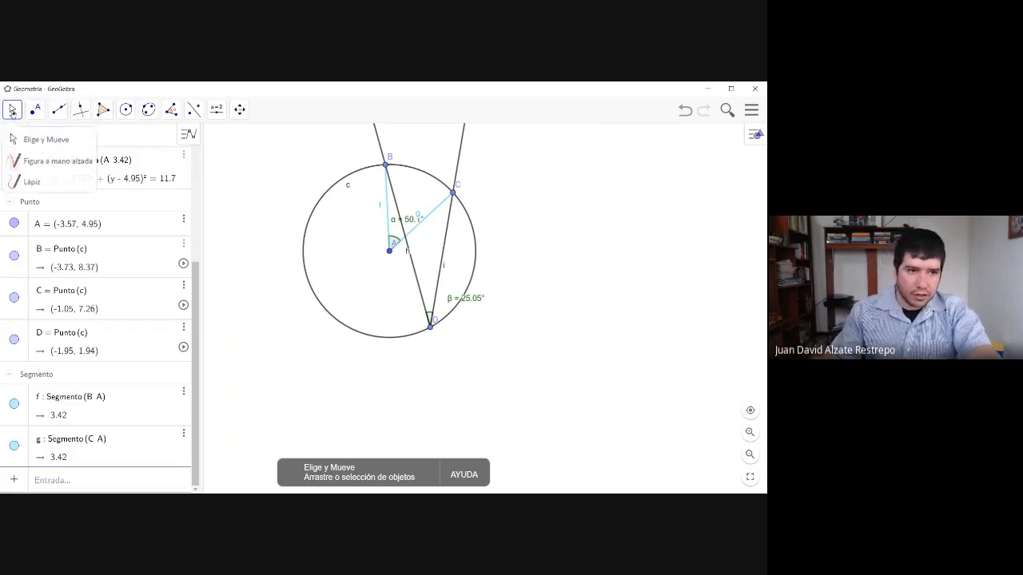
{"action": "left_click", "coordinate": [32, 182]}
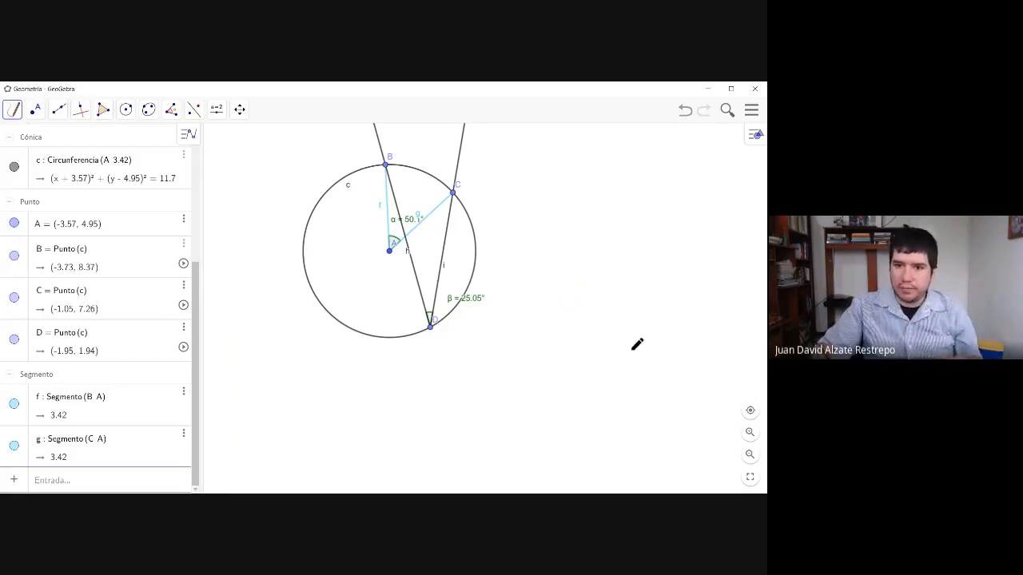
{"action": "mouse_move", "coordinate": [632, 350]}
{"action": "left_mouse_down"}
{"action": "mouse_move", "coordinate": [598, 258]}
{"action": "mouse_move", "coordinate": [662, 297]}
{"action": "mouse_move", "coordinate": [595, 366]}
{"action": "mouse_move", "coordinate": [560, 336]}
{"action": "mouse_move", "coordinate": [582, 338]}
{"action": "left_mouse_up"}
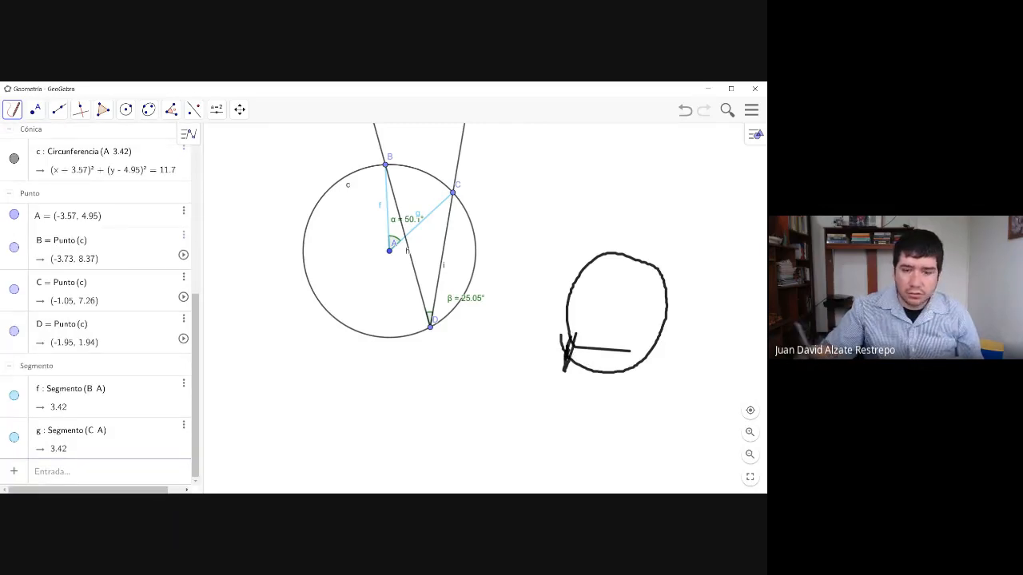
{"action": "key", "text": "ctrl+z"}
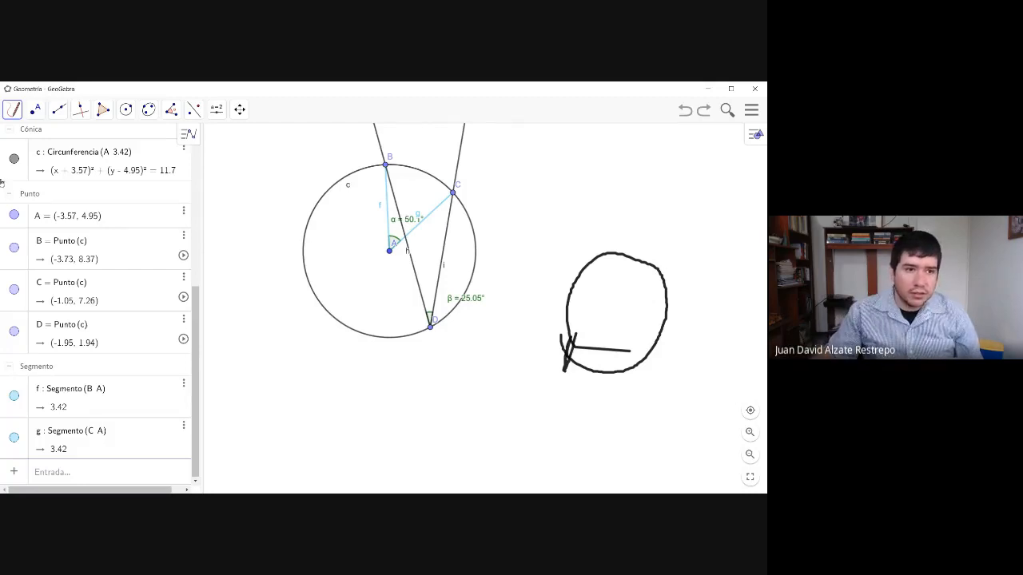
- Delete the freehand circle and its remaining pencil marks from the drawing area
{"action": "left_click", "coordinate": [13, 110]}
{"action": "left_click", "coordinate": [28, 182]}
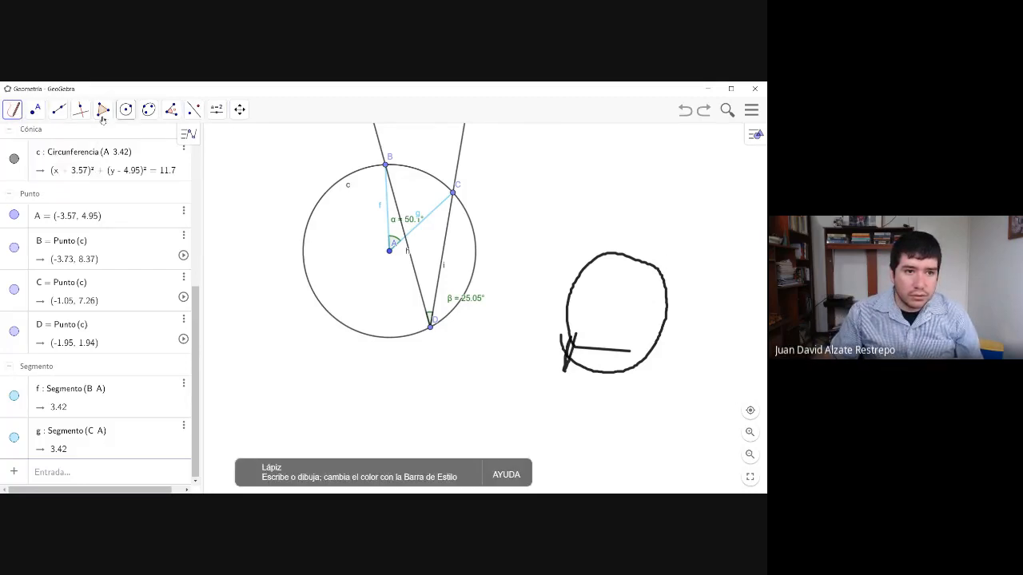
{"action": "left_click", "coordinate": [16, 115]}
{"action": "left_click", "coordinate": [17, 137]}
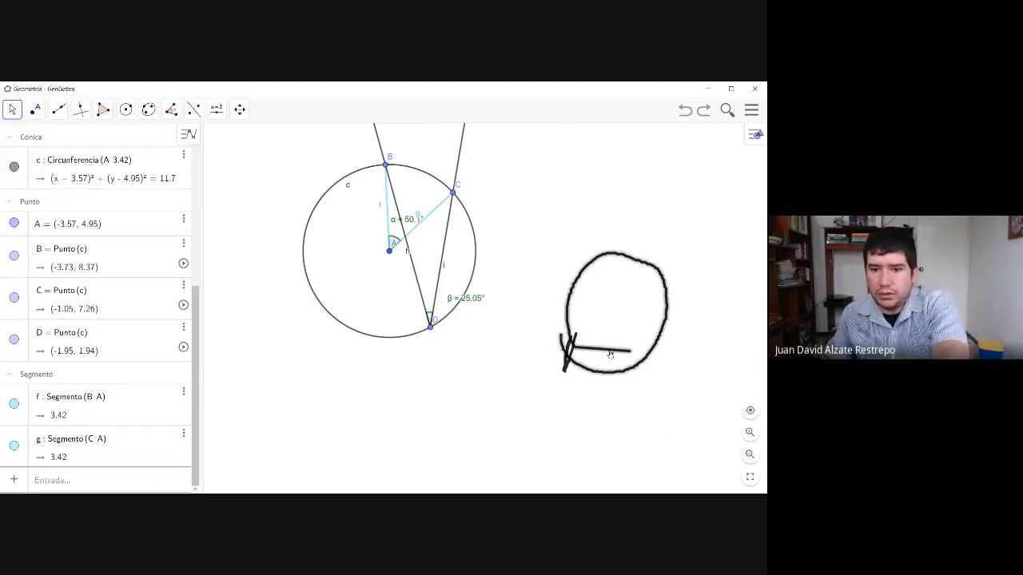
{"action": "key", "text": "Delete"}
{"action": "left_click", "coordinate": [567, 354]}
{"action": "key", "text": "Delete"}
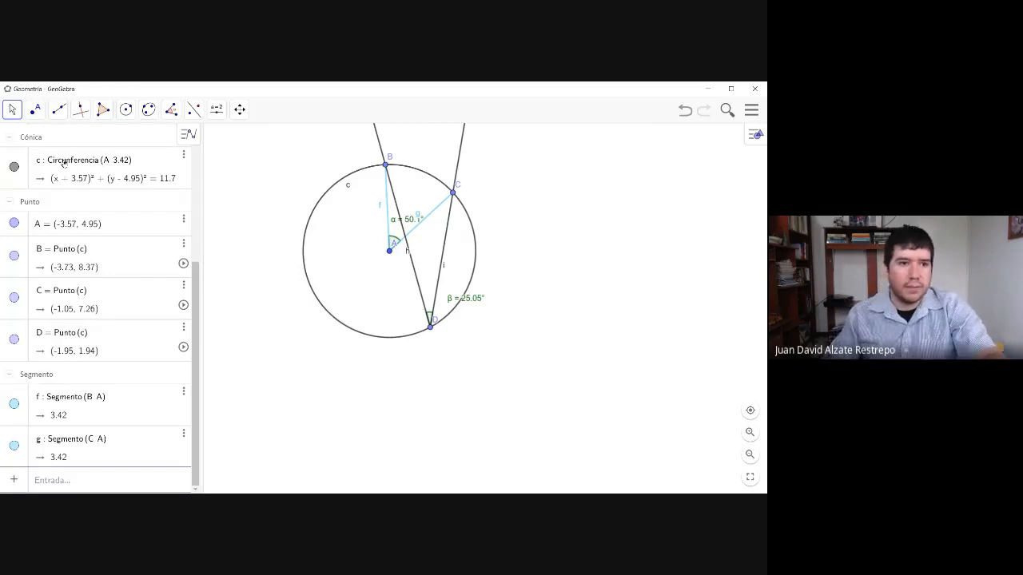
- Sketch a freehand circle beside the construction with the Pencil tool, adding a dot on its lower arc and two chords meeting there
{"action": "left_click", "coordinate": [13, 109]}
{"action": "left_click", "coordinate": [32, 182]}
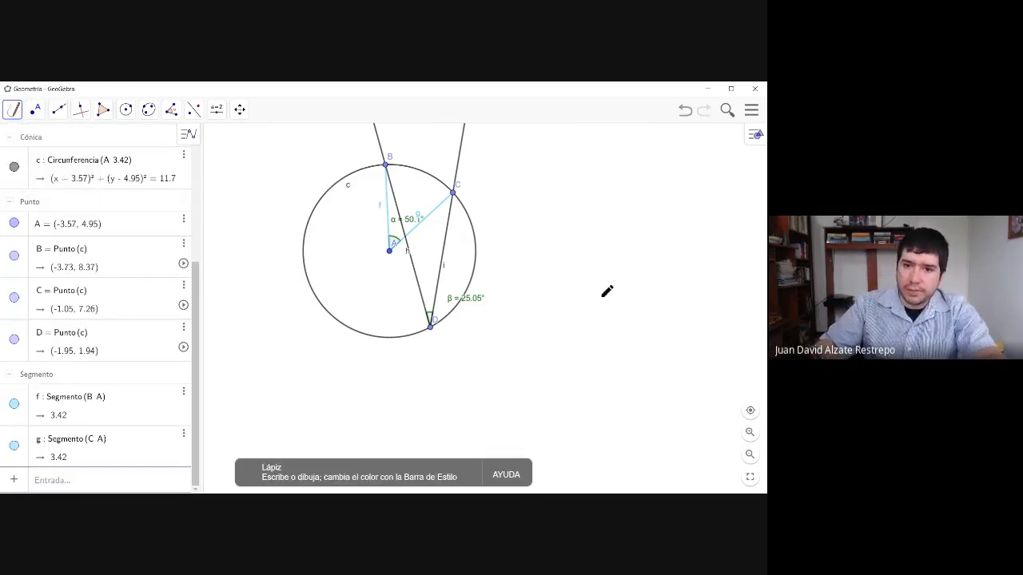
{"action": "left_click_drag", "start_coordinate": [612, 336], "coordinate": [589, 343]}
{"action": "mouse_move", "coordinate": [549, 315]}
{"action": "left_mouse_down"}
{"action": "mouse_move", "coordinate": [620, 202]}
{"action": "mouse_move", "coordinate": [674, 249]}
{"action": "mouse_move", "coordinate": [625, 348]}
{"action": "mouse_move", "coordinate": [565, 345]}
{"action": "left_mouse_up"}
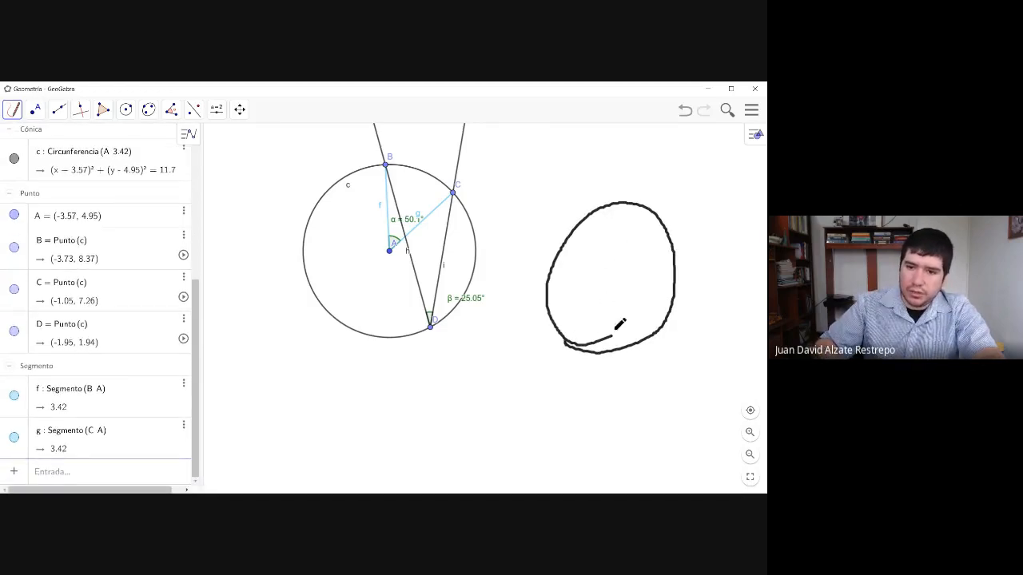
{"action": "left_click", "coordinate": [644, 341]}
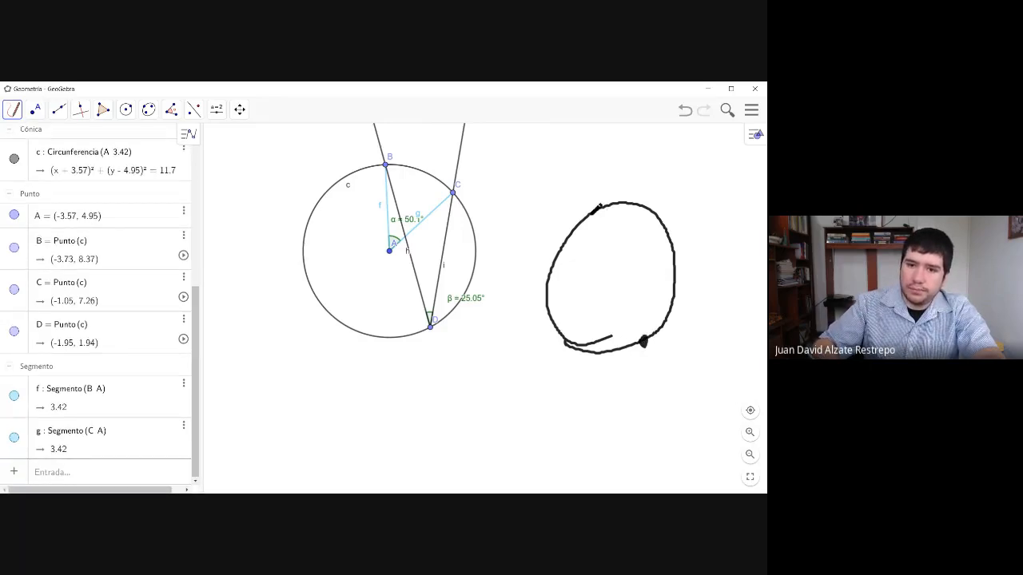
{"action": "left_click_drag", "start_coordinate": [588, 215], "coordinate": [596, 242]}
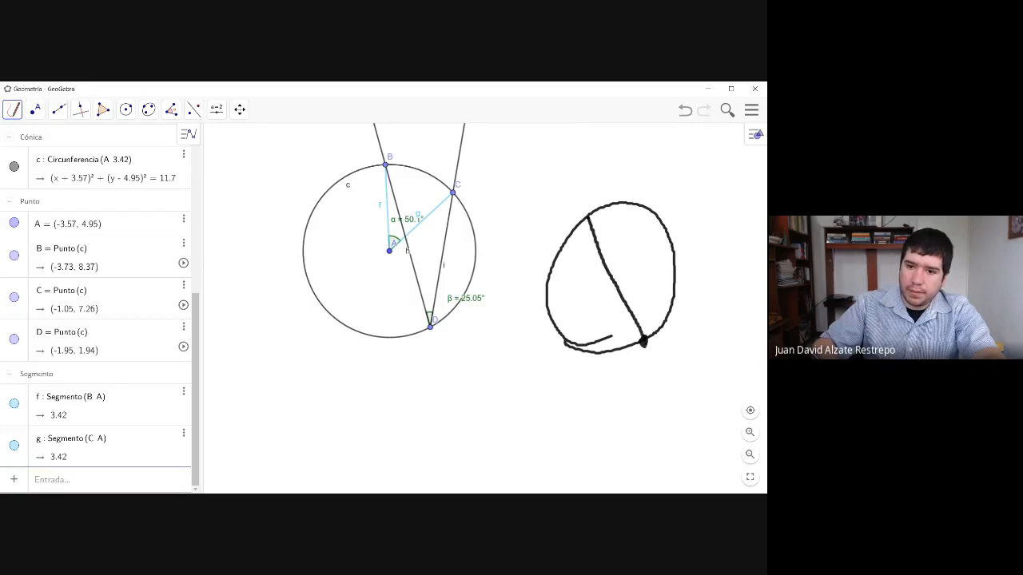
{"action": "left_click_drag", "start_coordinate": [645, 350], "coordinate": [647, 196]}
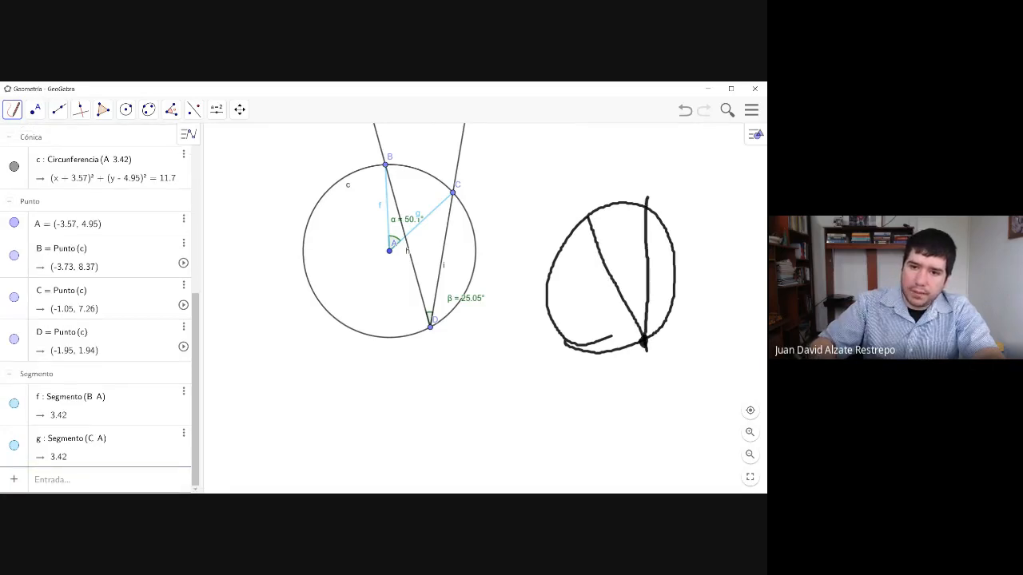
- Mark the sketched inscribed angle with an arc and α, and its intercepted arc with a curve and 2α, using the Pencil tool
{"action": "mouse_move", "coordinate": [628, 310]}
{"action": "left_mouse_down"}
{"action": "mouse_move", "coordinate": [643, 308]}
{"action": "mouse_move", "coordinate": [636, 298]}
{"action": "left_mouse_up"}
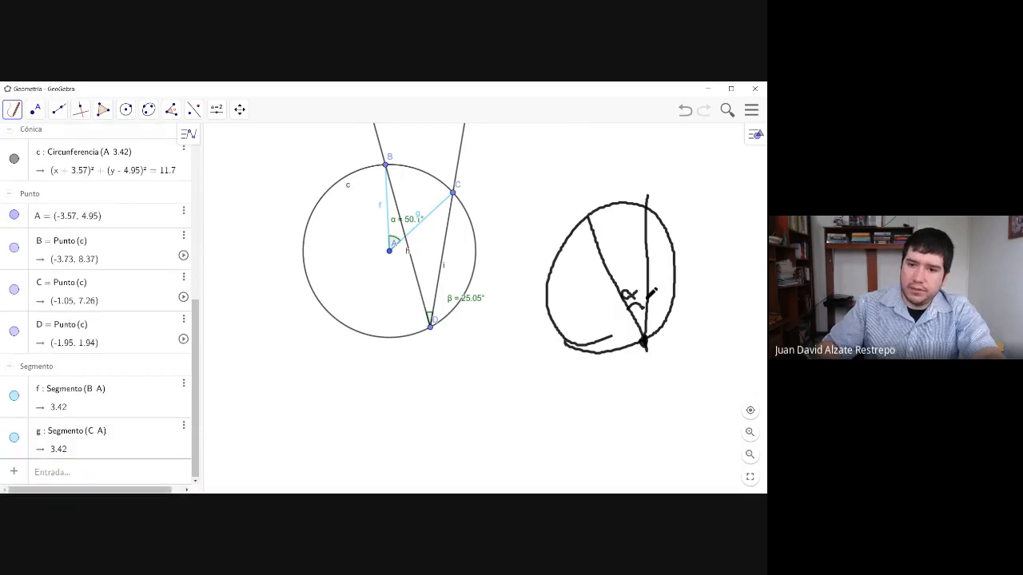
{"action": "mouse_move", "coordinate": [598, 187]}
{"action": "left_mouse_down"}
{"action": "mouse_move", "coordinate": [609, 199]}
{"action": "mouse_move", "coordinate": [628, 188]}
{"action": "mouse_move", "coordinate": [630, 209]}
{"action": "mouse_move", "coordinate": [643, 210]}
{"action": "left_mouse_up"}
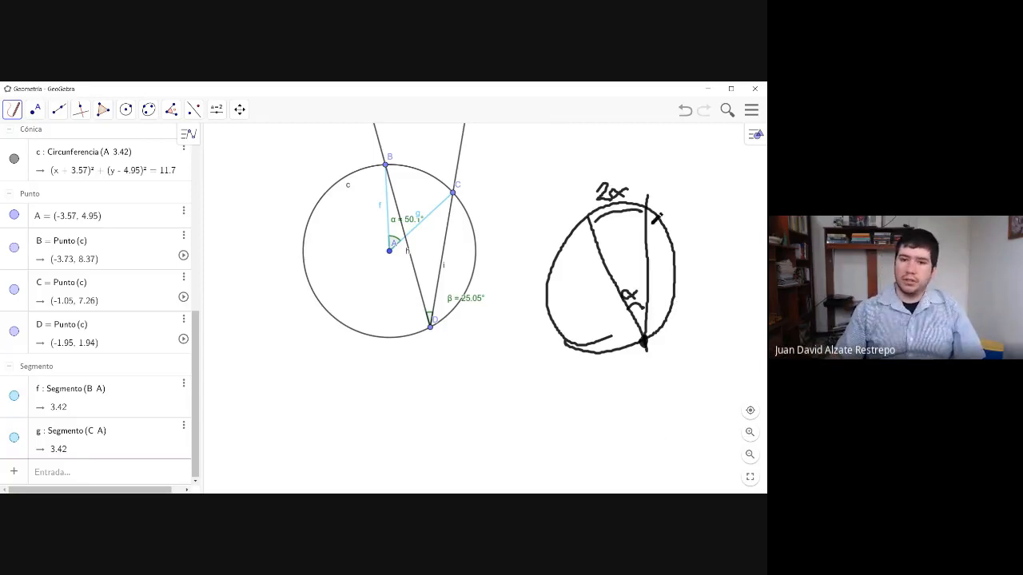
- Move point D around the circle to several positions for comparing both angles, ending at about (-0.93, 2.77)
{"action": "left_click", "coordinate": [12, 110]}
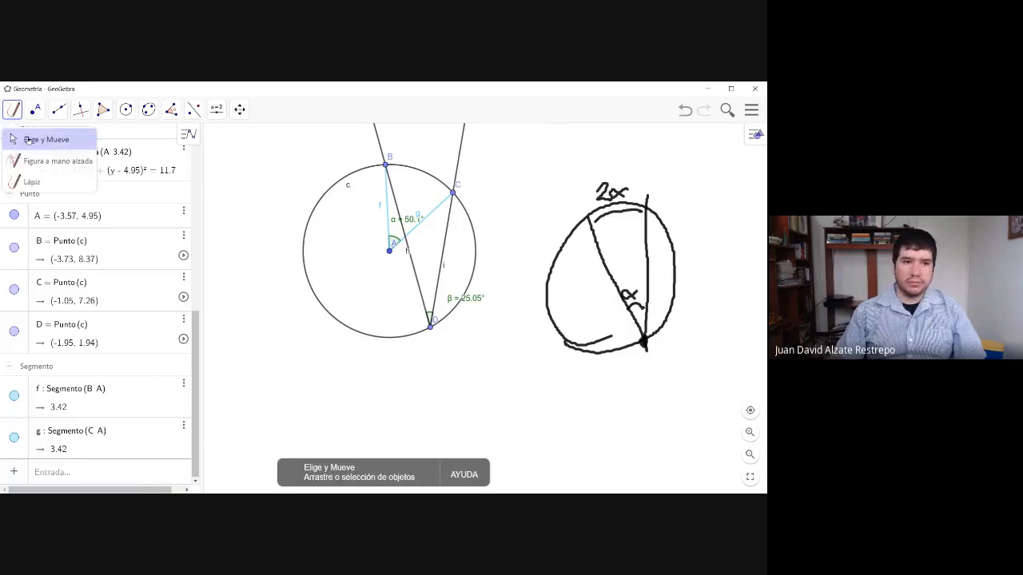
{"action": "left_click", "coordinate": [32, 141]}
{"action": "left_click_drag", "start_coordinate": [430, 331], "coordinate": [433, 322]}
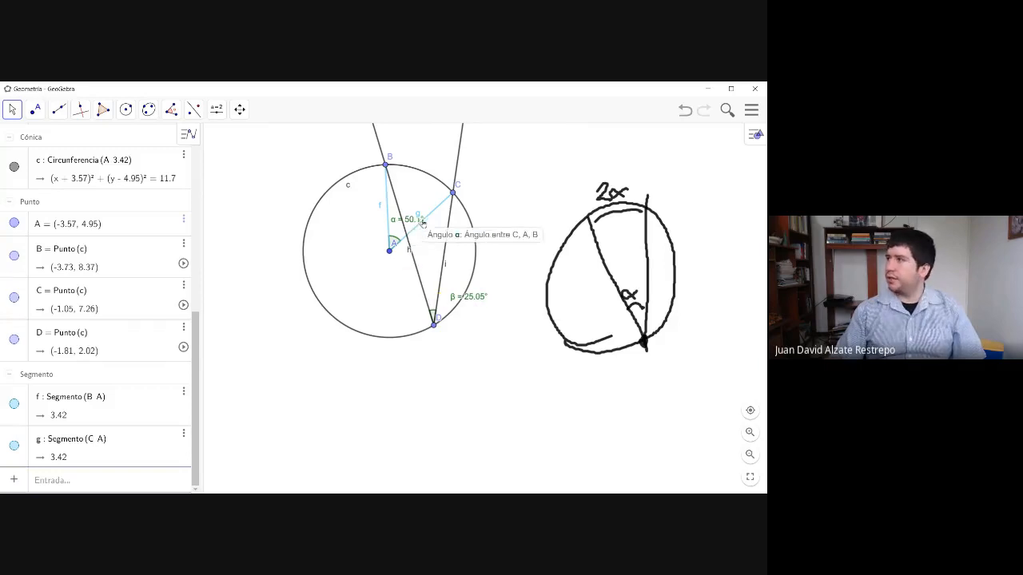
{"action": "left_click_drag", "start_coordinate": [448, 333], "coordinate": [475, 266]}
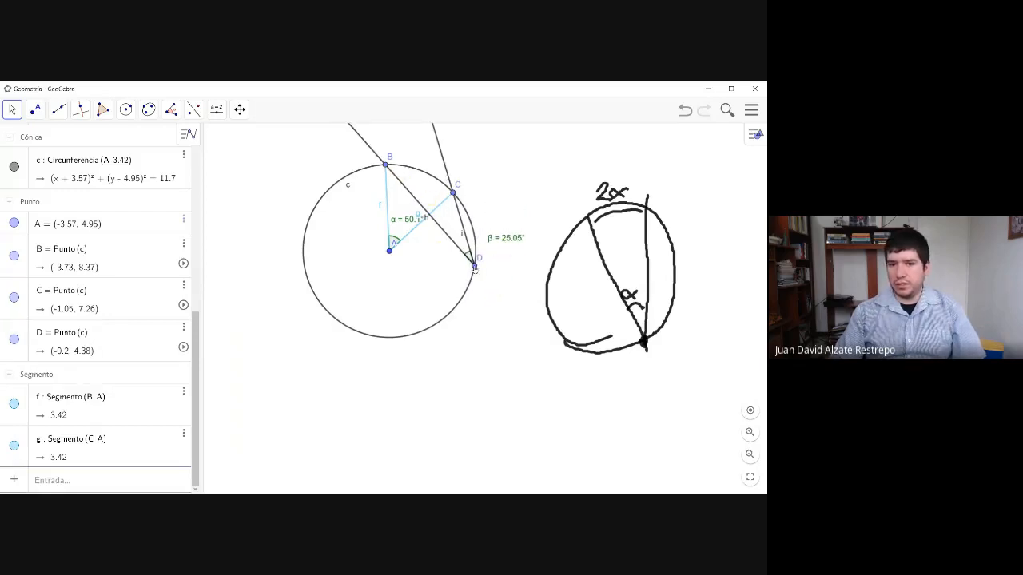
{"action": "left_click_drag", "start_coordinate": [475, 267], "coordinate": [304, 257]}
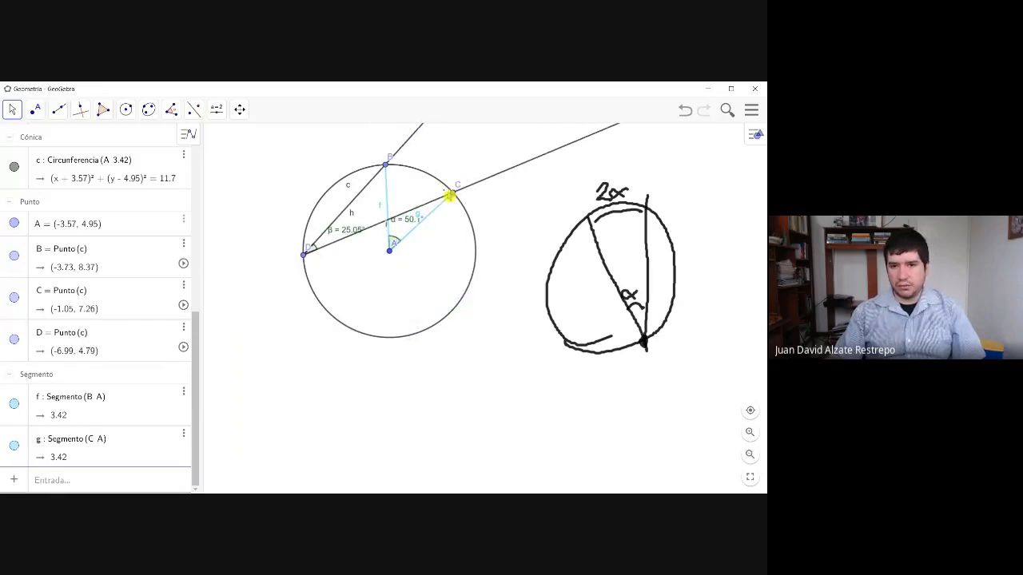
{"action": "left_click_drag", "start_coordinate": [304, 261], "coordinate": [394, 341]}
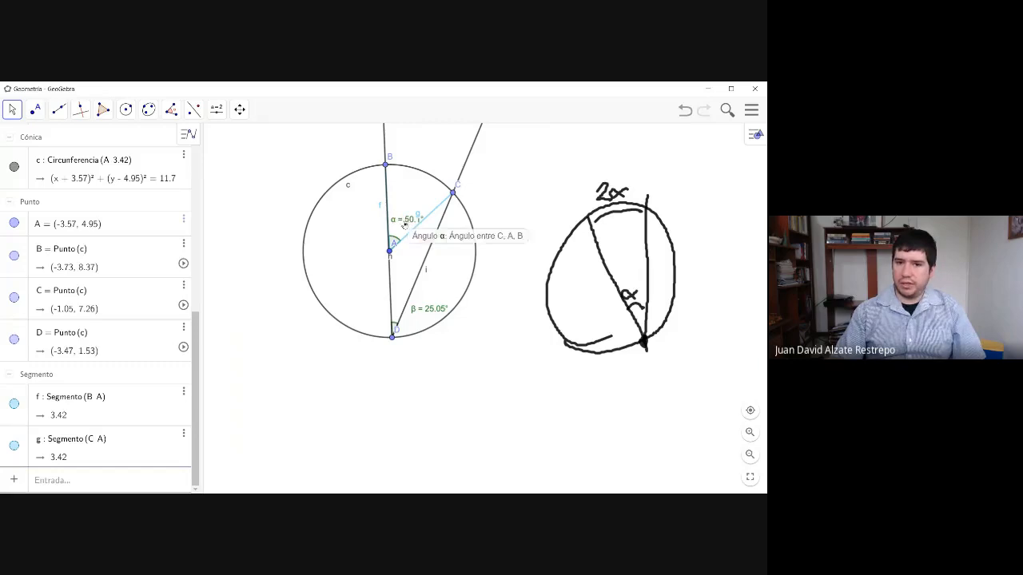
{"action": "left_click_drag", "start_coordinate": [393, 337], "coordinate": [422, 299]}
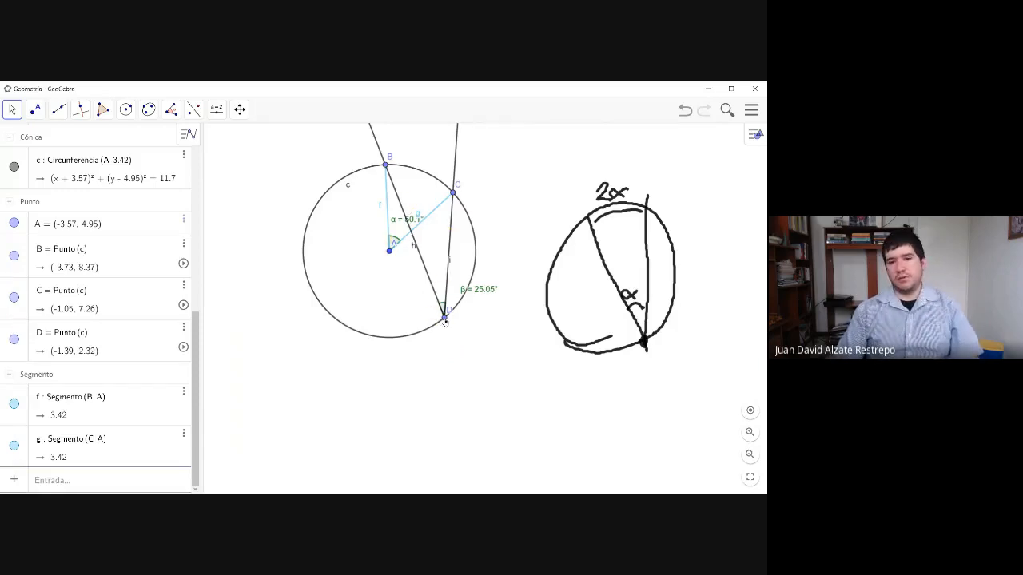
{"action": "mouse_move", "coordinate": [445, 319]}
{"action": "left_mouse_down"}
{"action": "mouse_move", "coordinate": [471, 307]}
{"action": "mouse_move", "coordinate": [478, 284]}
{"action": "mouse_move", "coordinate": [460, 329]}
{"action": "mouse_move", "coordinate": [329, 307]}
{"action": "mouse_move", "coordinate": [310, 269]}
{"action": "mouse_move", "coordinate": [318, 211]}
{"action": "mouse_move", "coordinate": [311, 286]}
{"action": "mouse_move", "coordinate": [346, 332]}
{"action": "mouse_move", "coordinate": [409, 351]}
{"action": "mouse_move", "coordinate": [397, 354]}
{"action": "mouse_move", "coordinate": [455, 319]}
{"action": "left_mouse_up"}
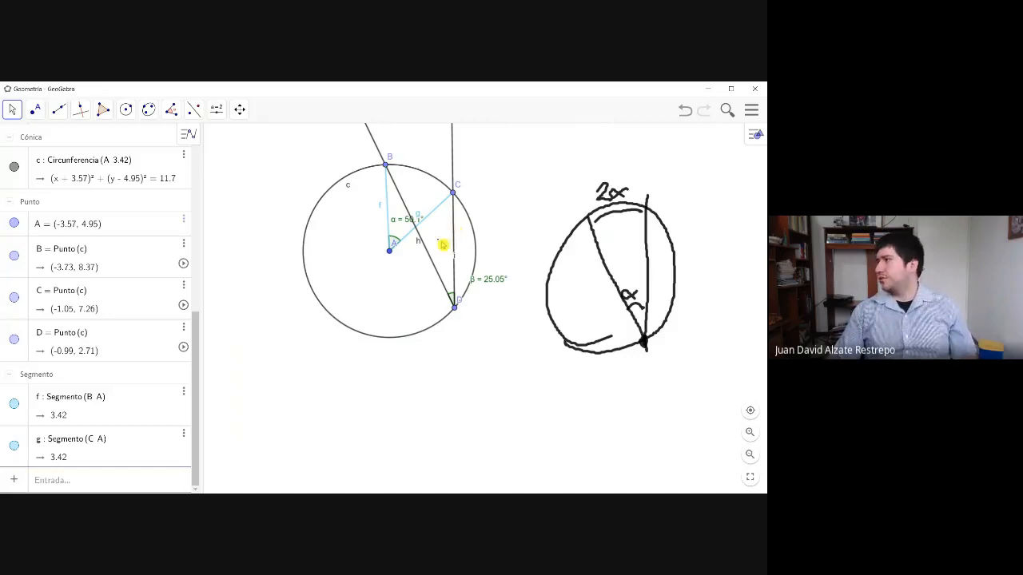
{"action": "mouse_move", "coordinate": [461, 310]}
{"action": "left_mouse_down"}
{"action": "mouse_move", "coordinate": [468, 280]}
{"action": "mouse_move", "coordinate": [516, 247]}
{"action": "mouse_move", "coordinate": [480, 229]}
{"action": "mouse_move", "coordinate": [426, 328]}
{"action": "mouse_move", "coordinate": [311, 223]}
{"action": "mouse_move", "coordinate": [418, 330]}
{"action": "mouse_move", "coordinate": [389, 335]}
{"action": "mouse_move", "coordinate": [309, 228]}
{"action": "mouse_move", "coordinate": [327, 195]}
{"action": "mouse_move", "coordinate": [321, 200]}
{"action": "mouse_move", "coordinate": [319, 298]}
{"action": "mouse_move", "coordinate": [453, 280]}
{"action": "mouse_move", "coordinate": [456, 303]}
{"action": "left_mouse_up"}
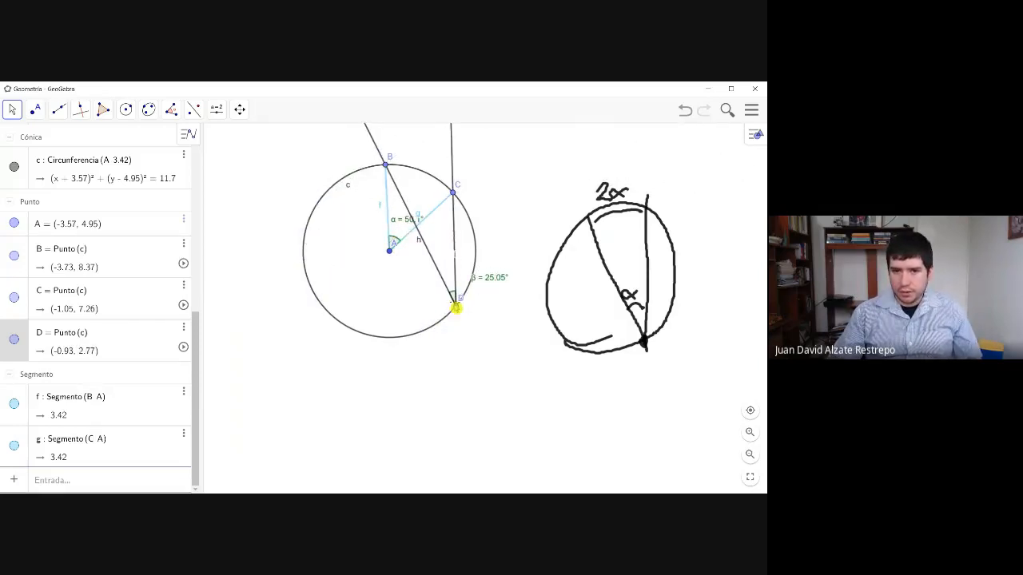
- Nudge point C to about (-1.06, 7.27) and widen the central angle by moving B along the circle to about (-6.35, 6.95)
{"action": "left_click", "coordinate": [411, 225]}
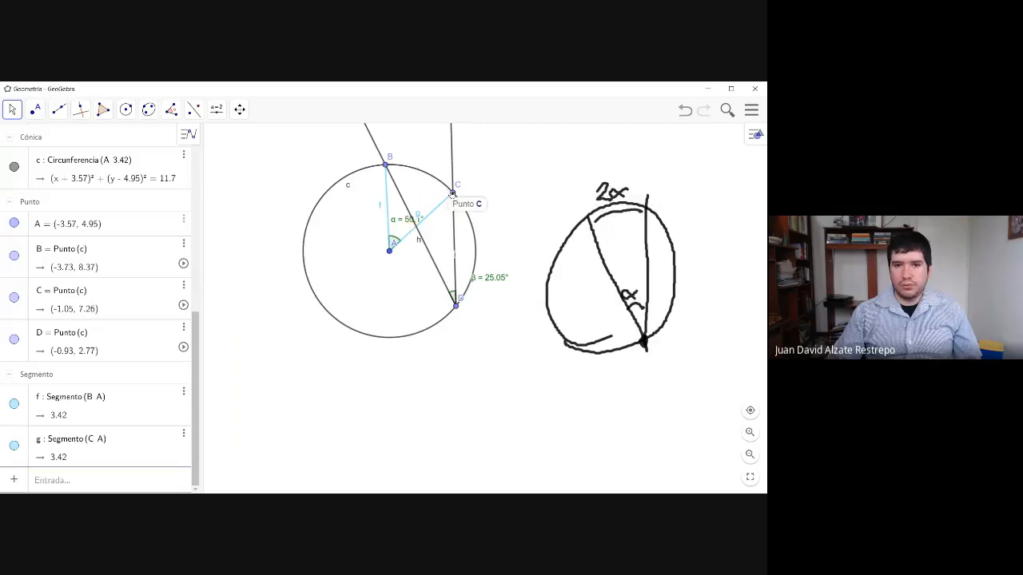
{"action": "left_click_drag", "start_coordinate": [453, 193], "coordinate": [454, 195]}
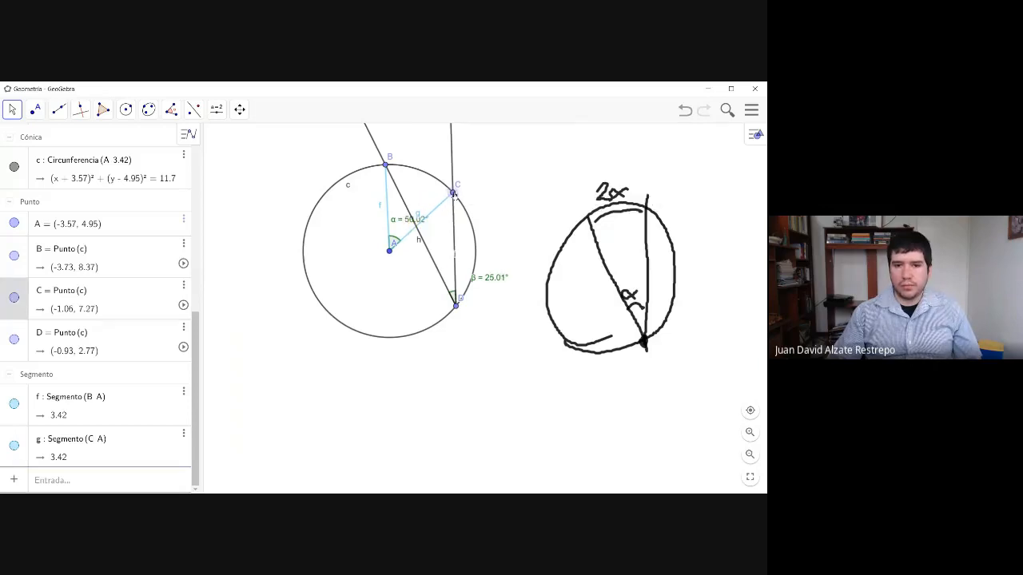
{"action": "left_click", "coordinate": [387, 167]}
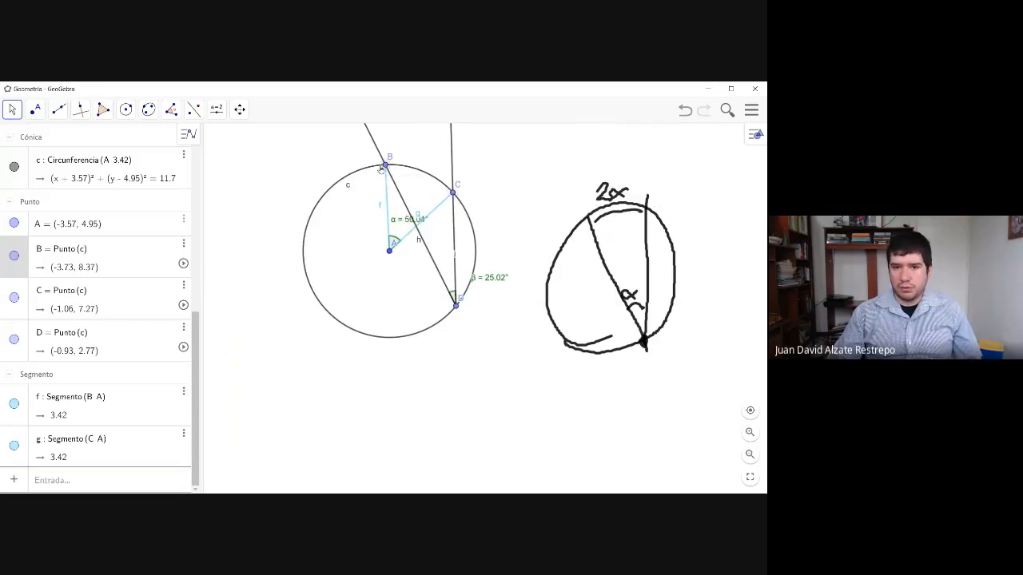
{"action": "left_click_drag", "start_coordinate": [384, 168], "coordinate": [333, 216]}
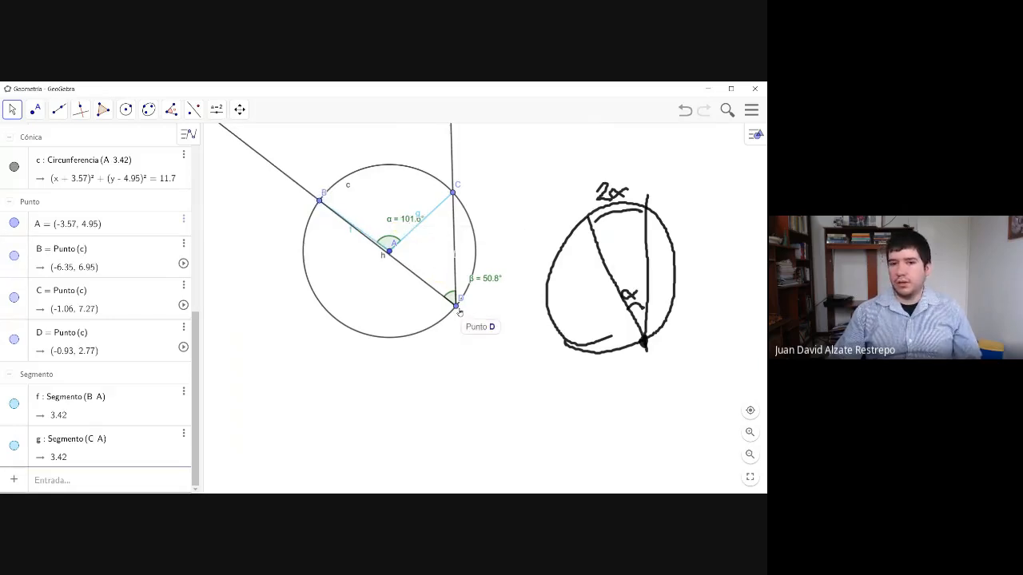
- Move point D onto the minor arc between B and C to examine the angles, and bring it back to about (-0.44, 3.56)
{"action": "left_click_drag", "start_coordinate": [456, 310], "coordinate": [376, 173]}
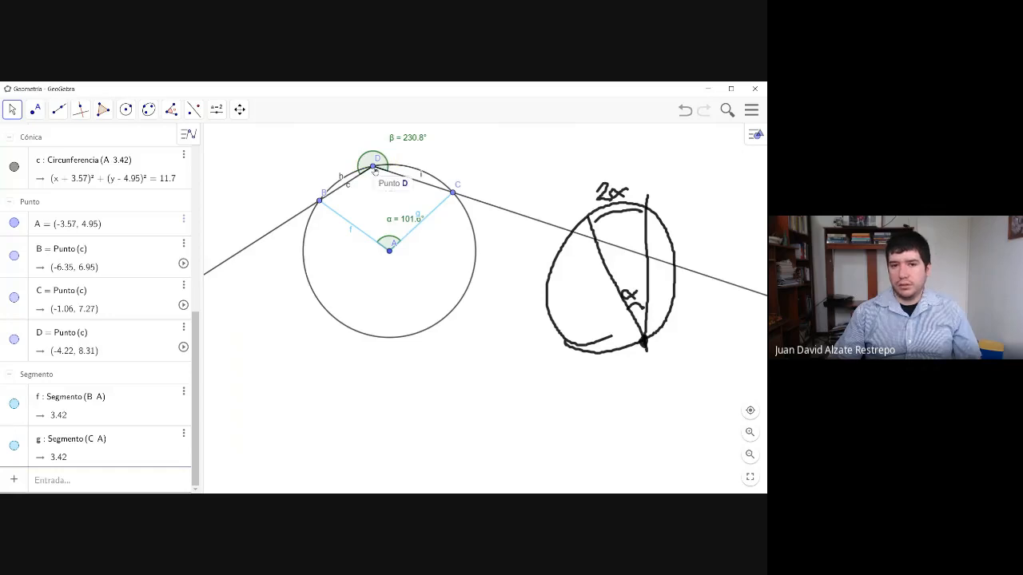
{"action": "left_click_drag", "start_coordinate": [375, 171], "coordinate": [388, 165]}
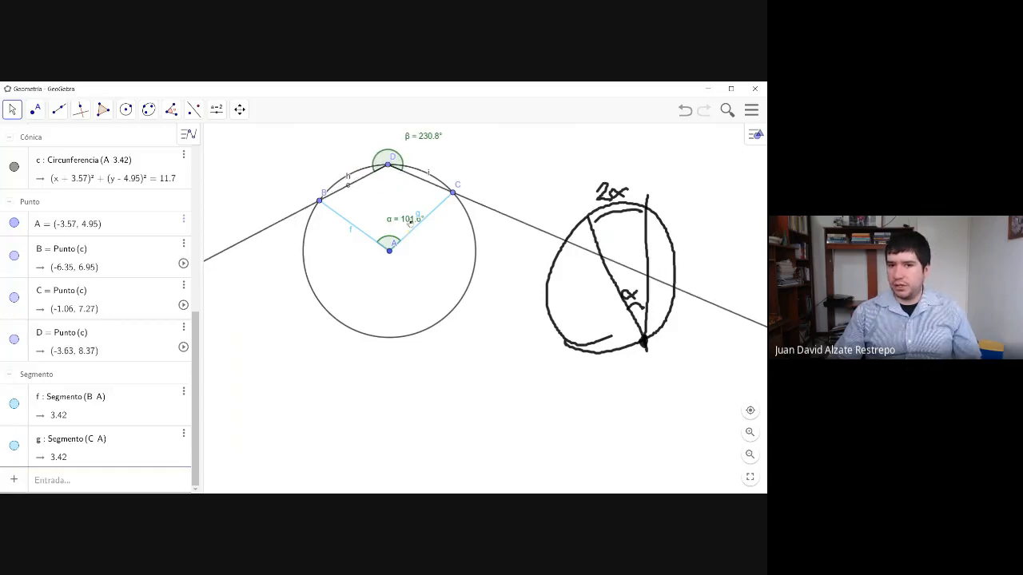
{"action": "left_click", "coordinate": [413, 229]}
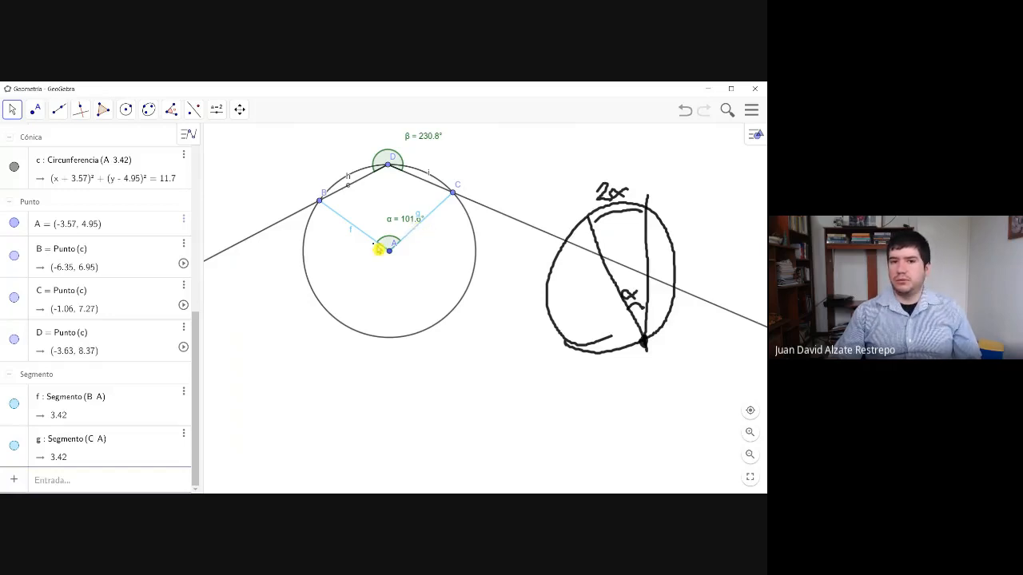
{"action": "left_click_drag", "start_coordinate": [388, 166], "coordinate": [389, 198]}
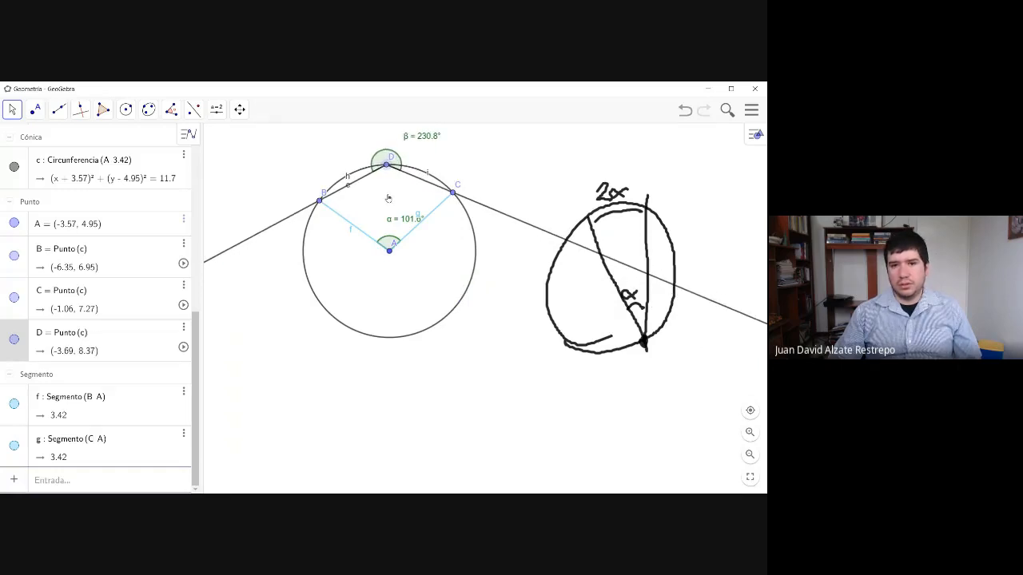
{"action": "left_click", "coordinate": [392, 200]}
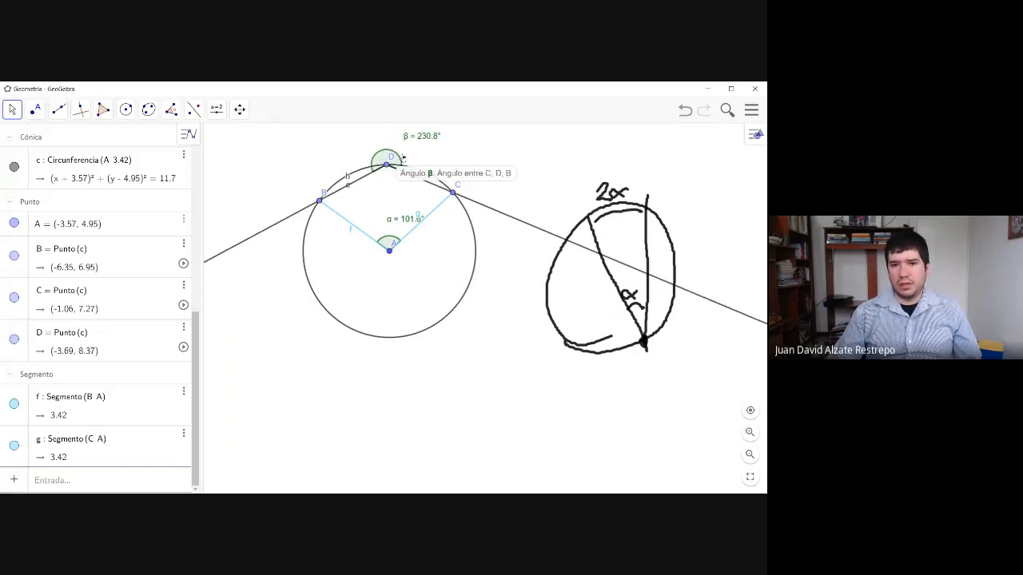
{"action": "left_click", "coordinate": [433, 164]}
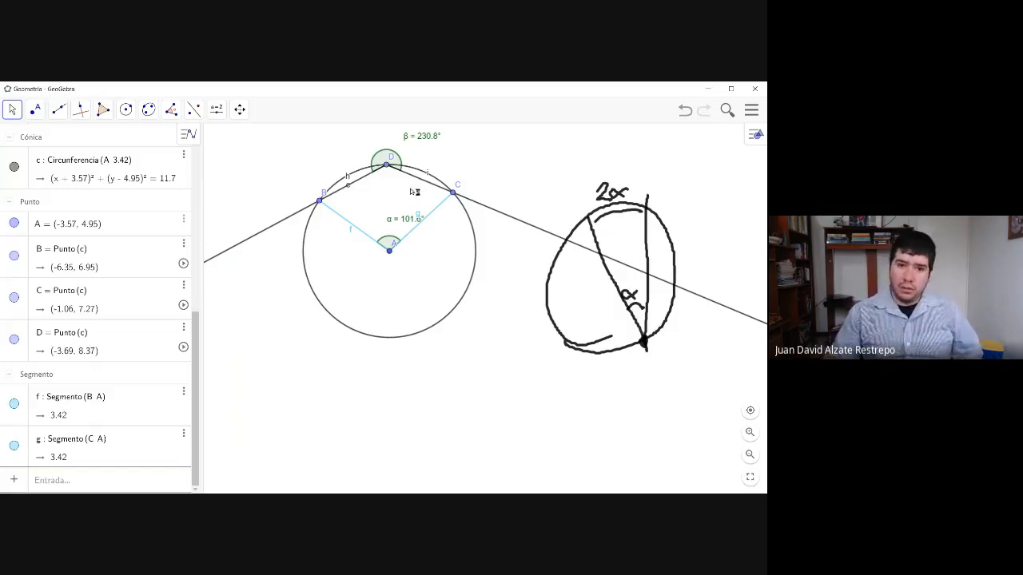
{"action": "mouse_move", "coordinate": [389, 167]}
{"action": "left_mouse_down"}
{"action": "mouse_move", "coordinate": [472, 225]}
{"action": "mouse_move", "coordinate": [461, 289]}
{"action": "mouse_move", "coordinate": [440, 325]}
{"action": "mouse_move", "coordinate": [389, 341]}
{"action": "mouse_move", "coordinate": [475, 299]}
{"action": "mouse_move", "coordinate": [491, 267]}
{"action": "mouse_move", "coordinate": [459, 325]}
{"action": "mouse_move", "coordinate": [420, 334]}
{"action": "mouse_move", "coordinate": [491, 251]}
{"action": "mouse_move", "coordinate": [486, 233]}
{"action": "mouse_move", "coordinate": [468, 285]}
{"action": "left_mouse_up"}
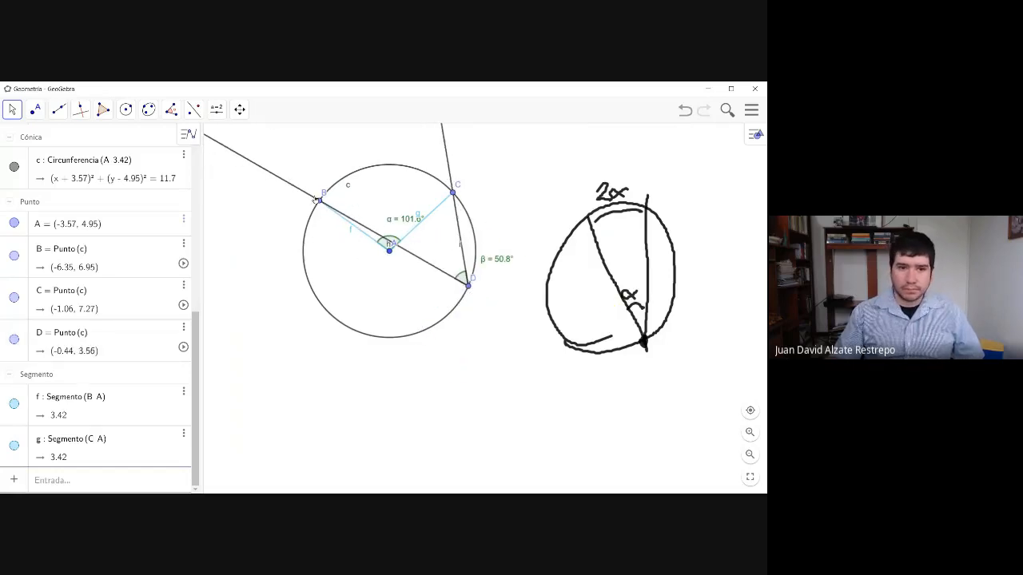
- Delete the sketched chords, the freehand circle, its arc marks and the 2α label
{"action": "left_click", "coordinate": [13, 116]}
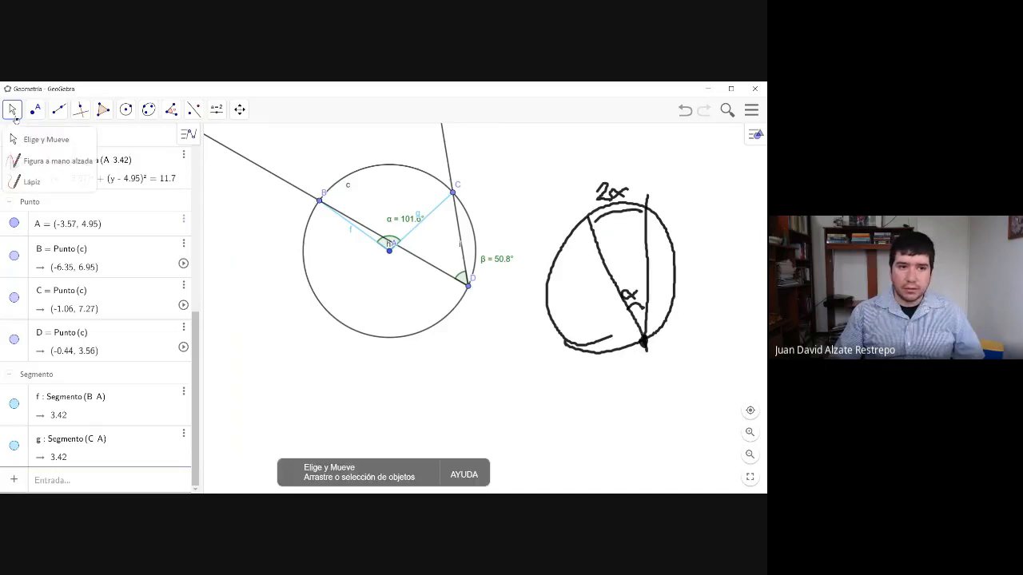
{"action": "left_click", "coordinate": [591, 229]}
{"action": "key", "text": "Delete"}
{"action": "left_click", "coordinate": [621, 218]}
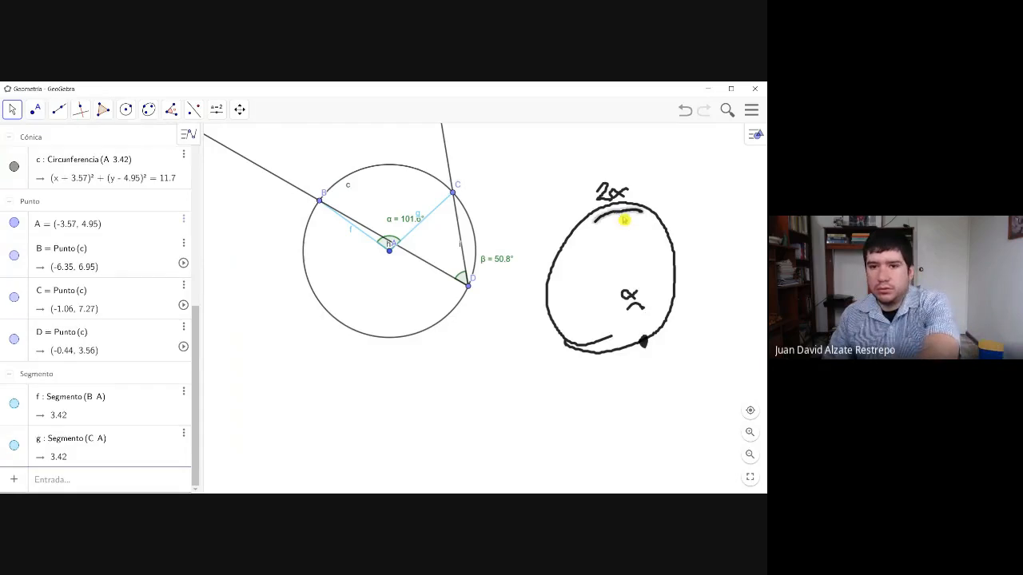
{"action": "key", "text": "Delete"}
{"action": "left_click", "coordinate": [618, 208]}
{"action": "key", "text": "Delete"}
{"action": "left_click", "coordinate": [616, 201]}
{"action": "key", "text": "Delete"}
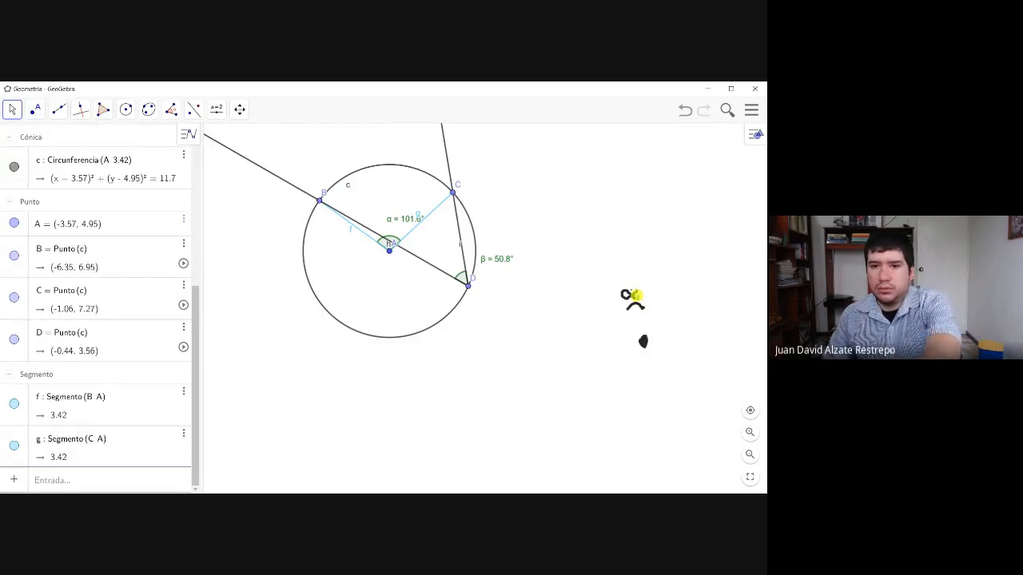
- Delete the remaining pencil α, angle mark and vertex dot beside the construction
{"action": "mouse_move", "coordinate": [600, 274]}
{"action": "left_mouse_down"}
{"action": "mouse_move", "coordinate": [663, 335]}
{"action": "mouse_move", "coordinate": [605, 278]}
{"action": "left_mouse_up"}
{"action": "left_click", "coordinate": [640, 299]}
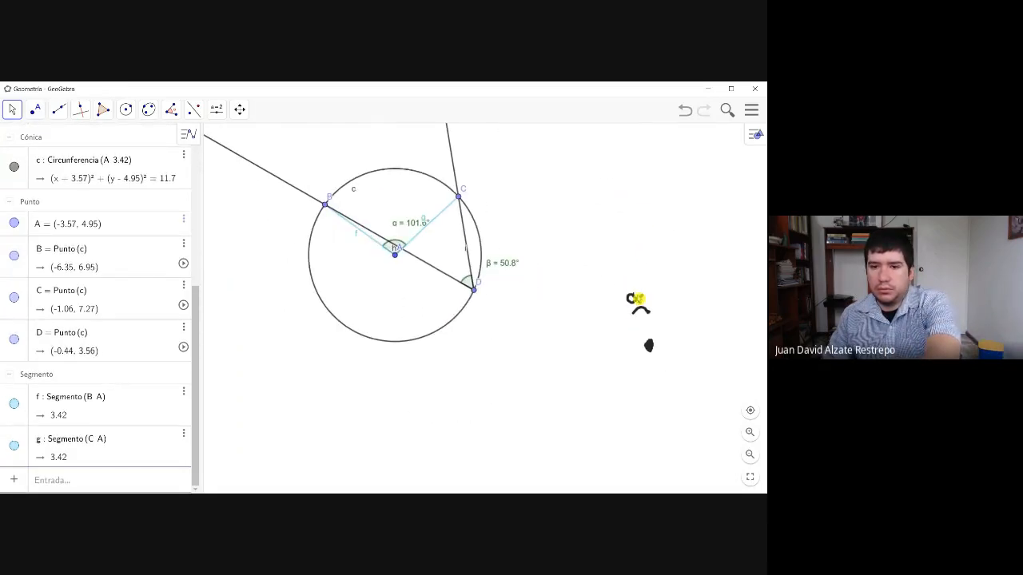
{"action": "key", "text": "Delete"}
{"action": "left_click", "coordinate": [646, 314]}
{"action": "left_click", "coordinate": [651, 350]}
{"action": "key", "text": "Delete"}
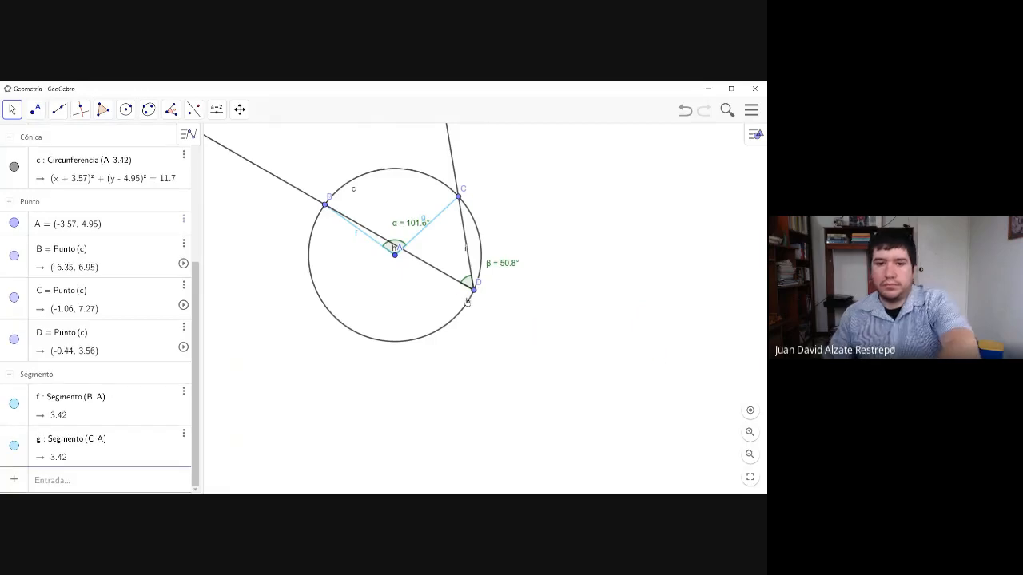
- Delete the rays through B and C and their vertex D, removing the inscribed angle β
{"action": "left_click", "coordinate": [449, 280]}
{"action": "key", "text": "Delete"}
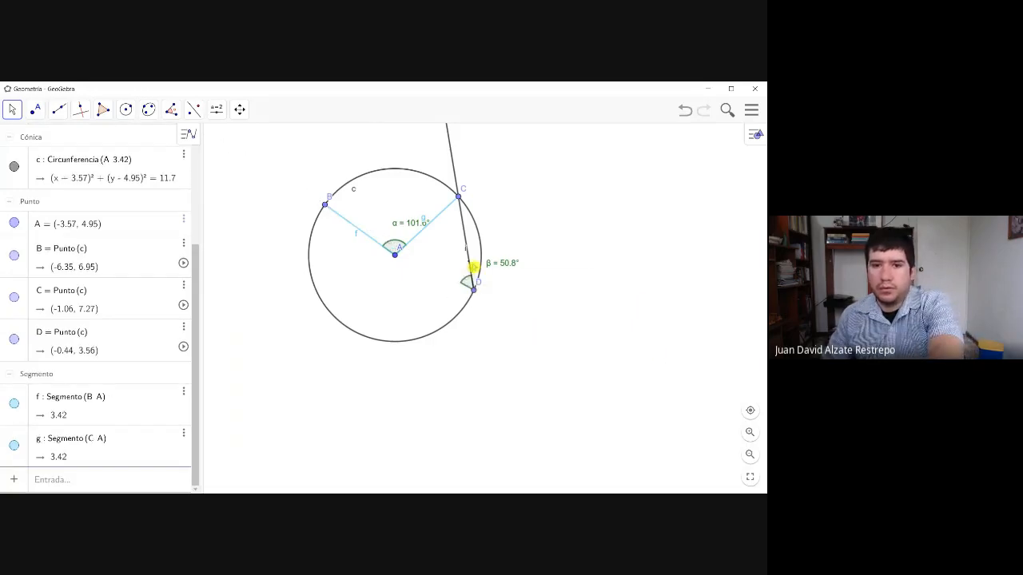
{"action": "left_click", "coordinate": [470, 263]}
{"action": "key", "text": "Delete"}
{"action": "left_click", "coordinate": [473, 289]}
{"action": "key", "text": "Delete"}
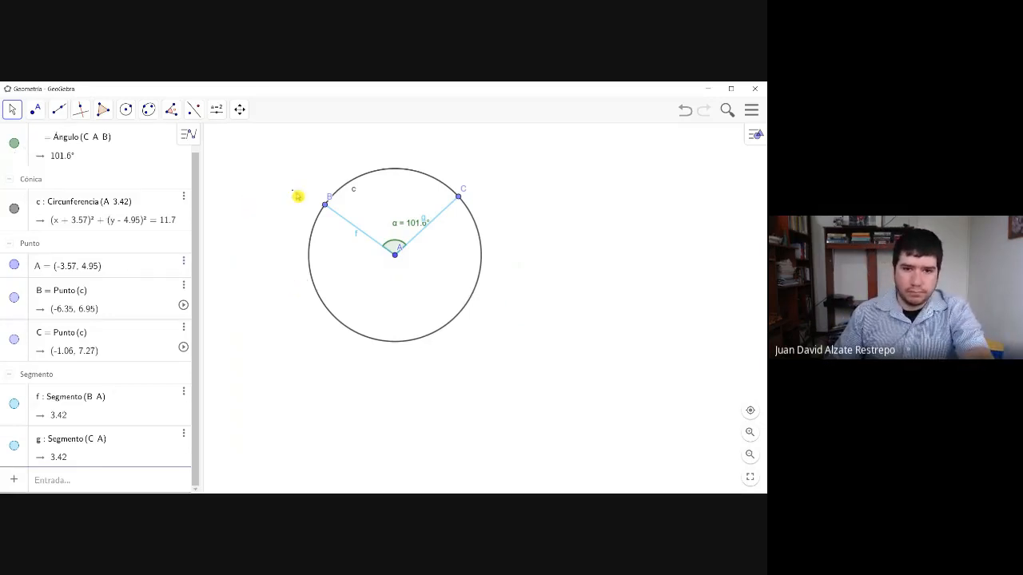
- Move point B along the circle to about (-2.93, 8.31) and place a free point outside, below the circle, at about (-1.13, -0.23)
{"action": "left_click_drag", "start_coordinate": [324, 205], "coordinate": [407, 187]}
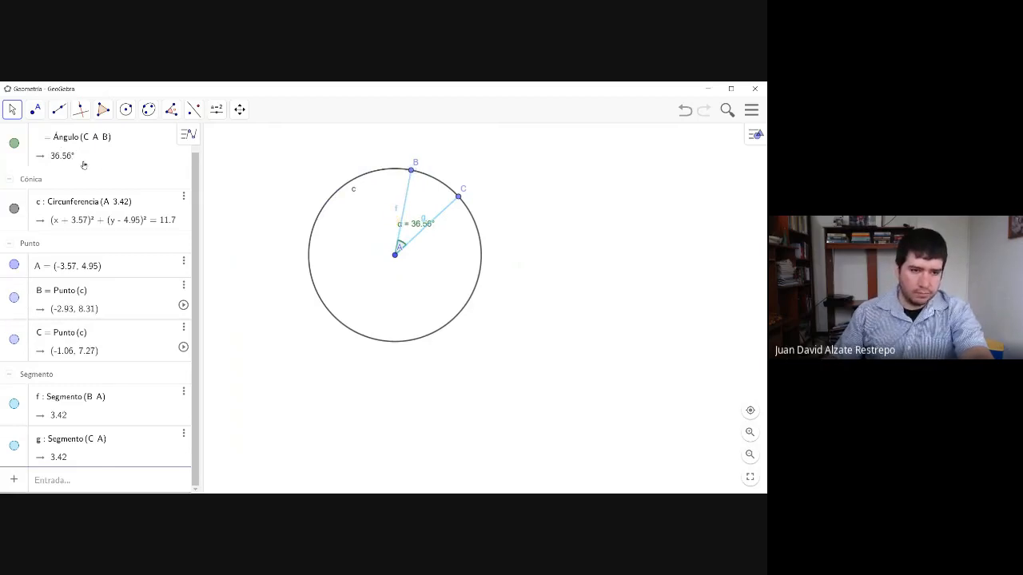
{"action": "left_click", "coordinate": [58, 110]}
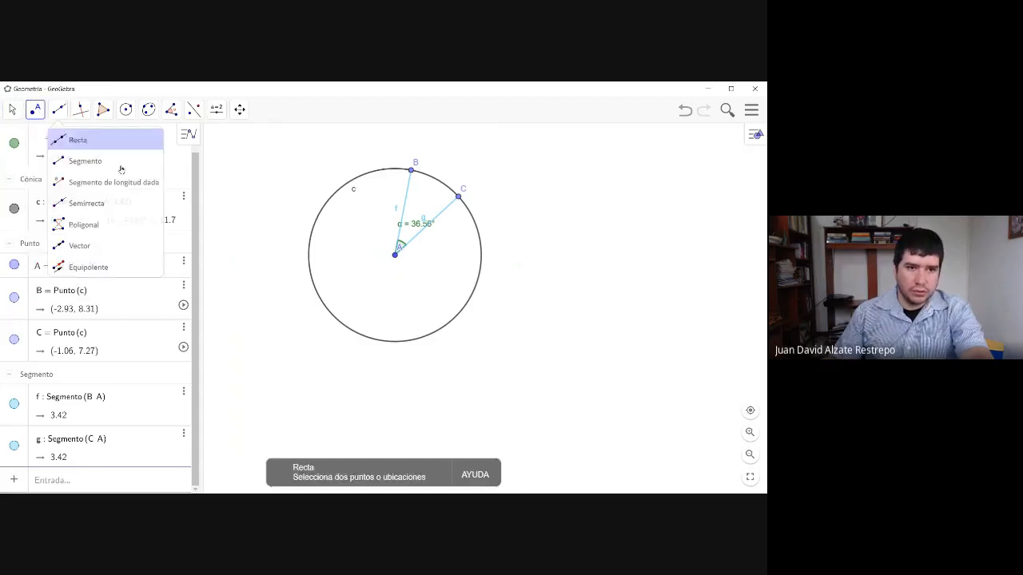
{"action": "left_click", "coordinate": [104, 182]}
{"action": "left_click", "coordinate": [456, 385]}
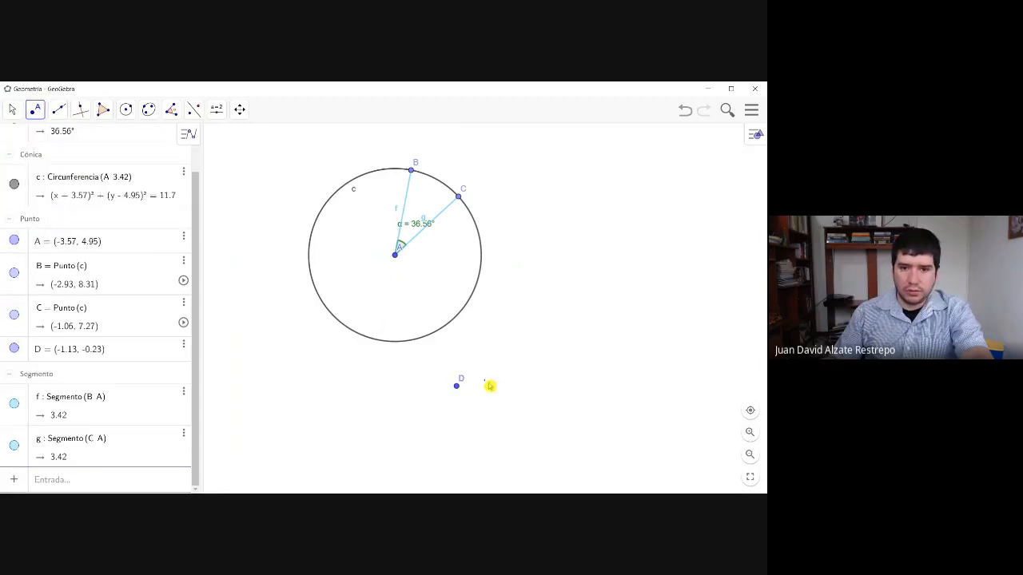
- Draw two rays from external point D, one through point B and one through point C
{"action": "left_click", "coordinate": [58, 109]}
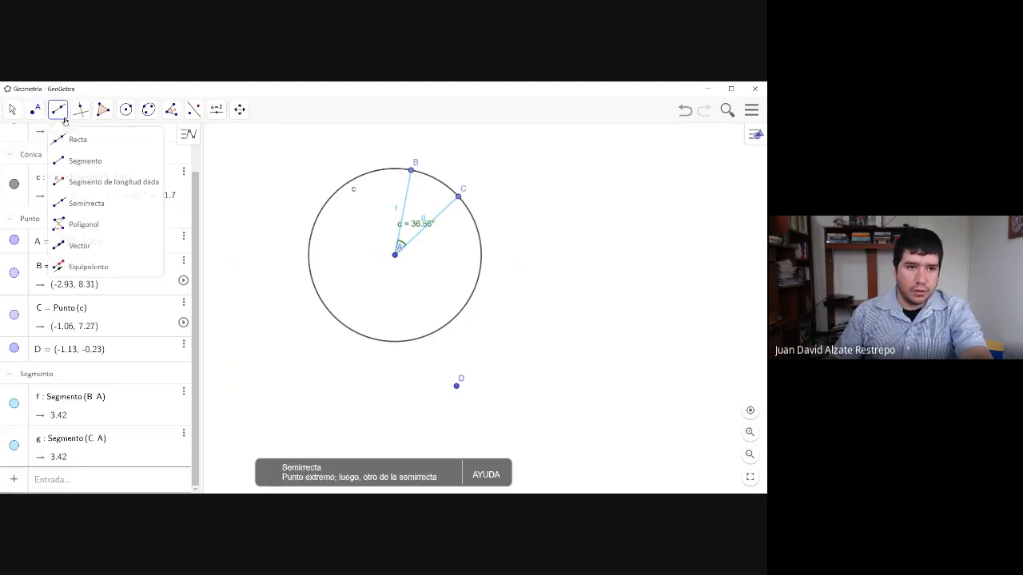
{"action": "left_click", "coordinate": [73, 138]}
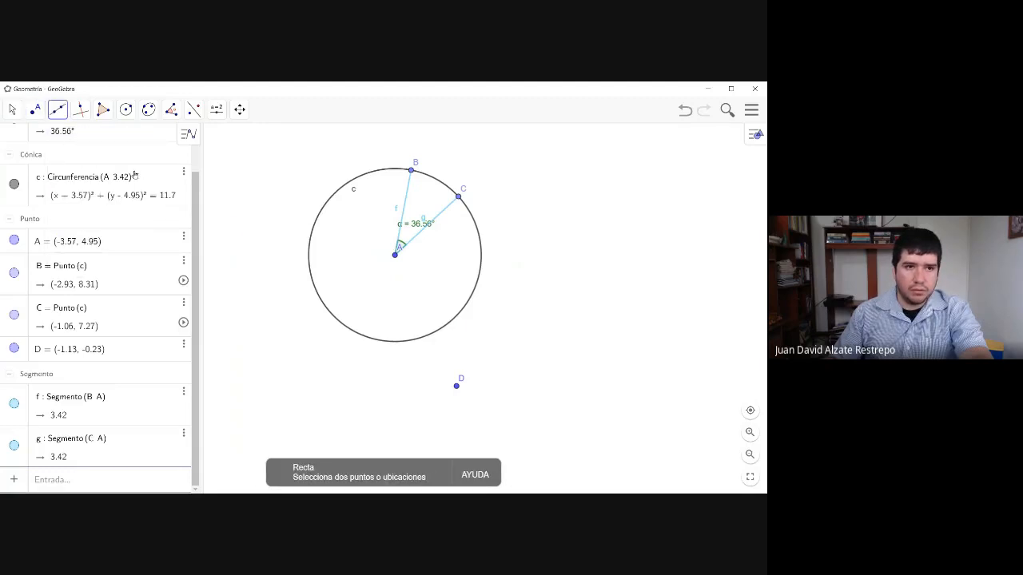
{"action": "left_click", "coordinate": [58, 111]}
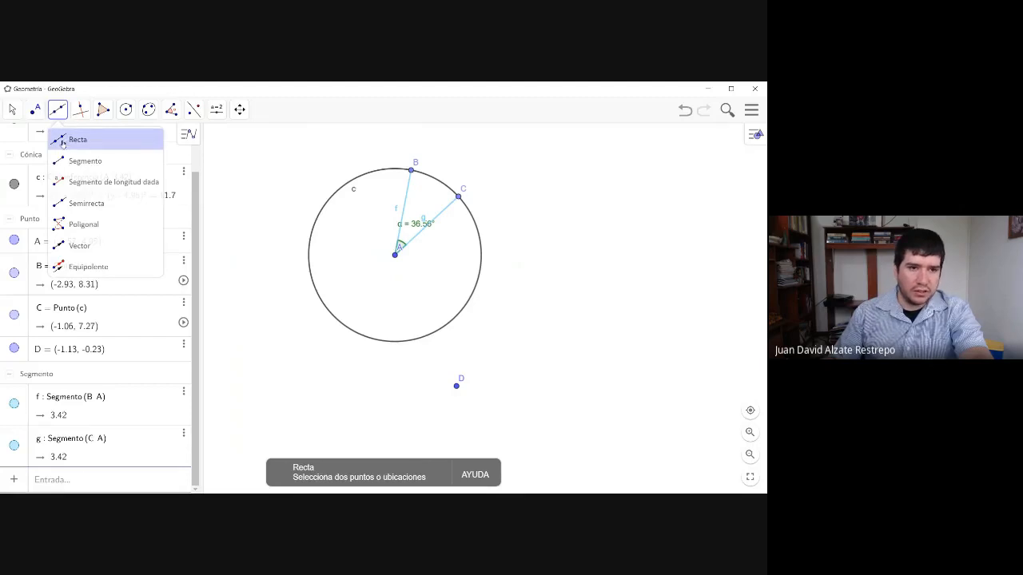
{"action": "left_click", "coordinate": [59, 117]}
{"action": "left_click", "coordinate": [58, 117]}
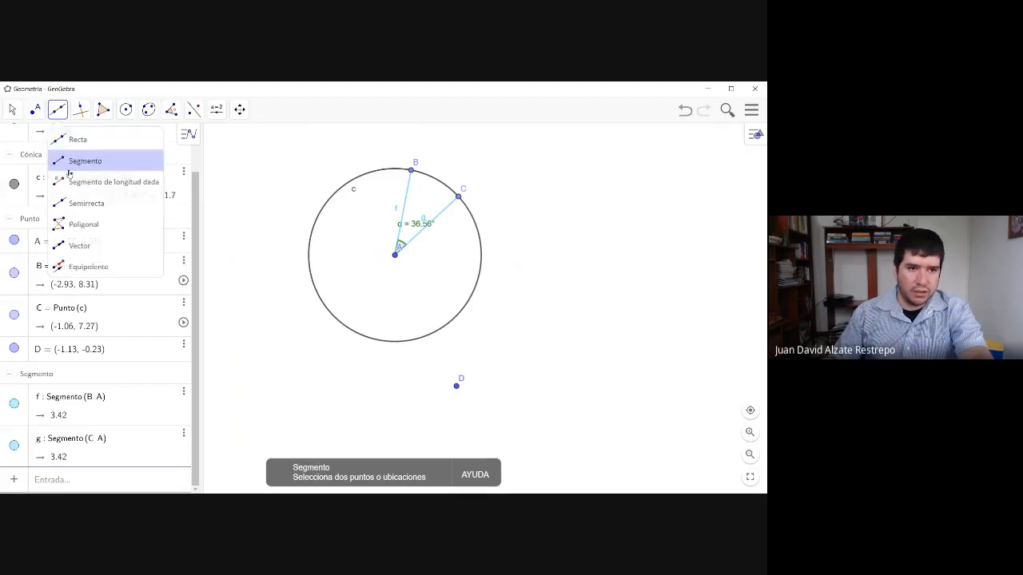
{"action": "left_click", "coordinate": [73, 203]}
{"action": "left_click", "coordinate": [456, 386]}
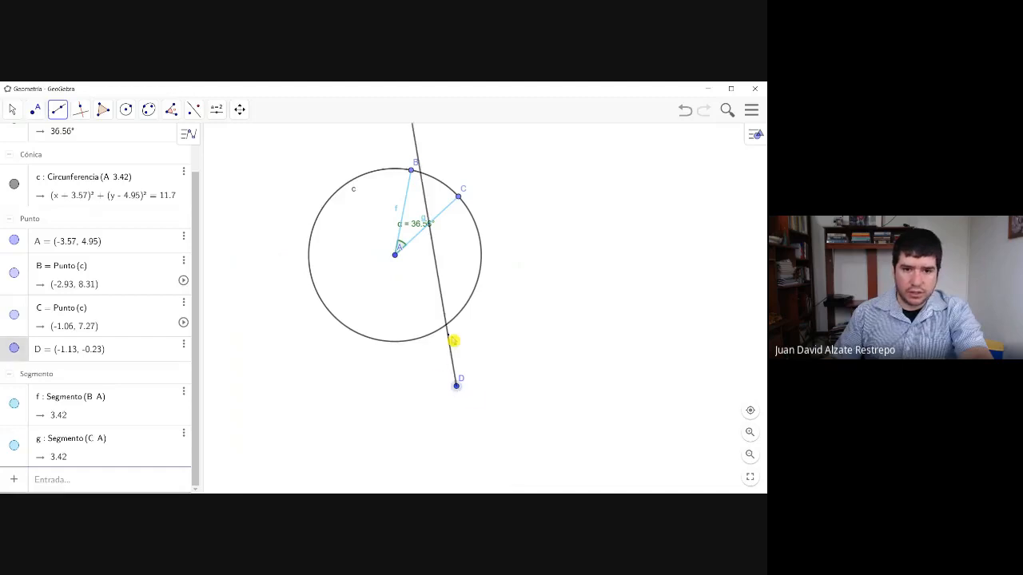
{"action": "left_click", "coordinate": [411, 171]}
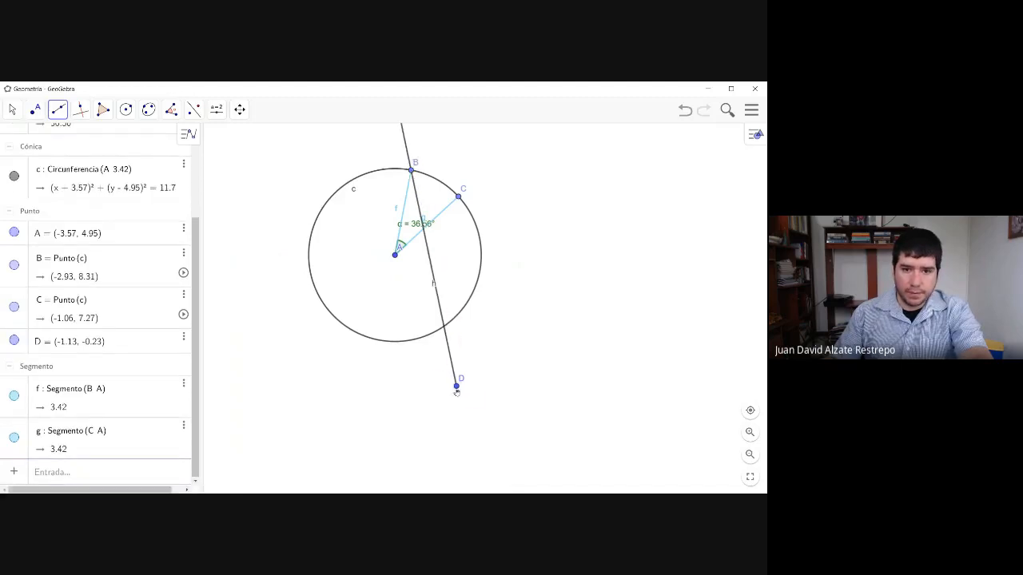
{"action": "left_click", "coordinate": [457, 387]}
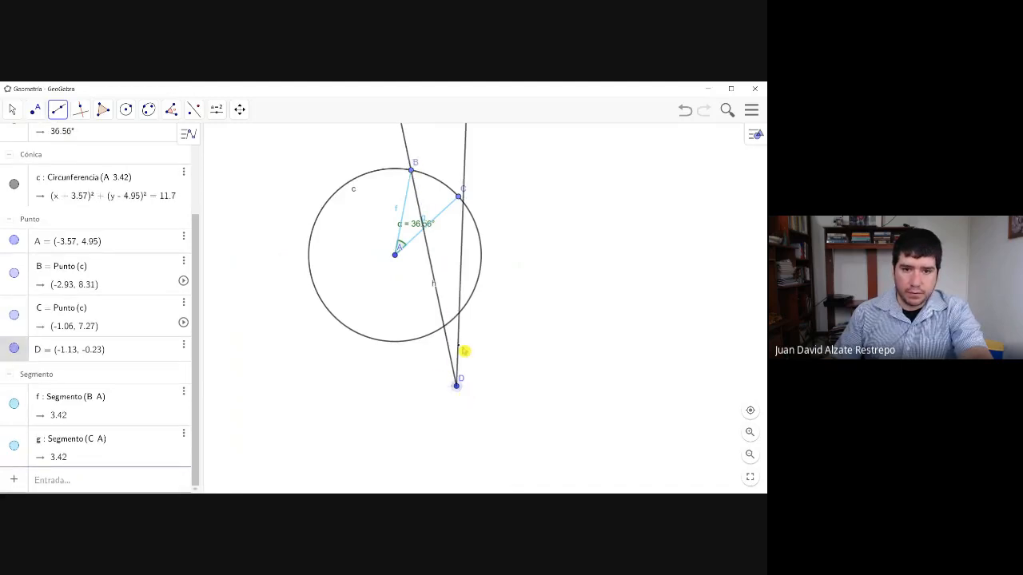
{"action": "left_click", "coordinate": [460, 199]}
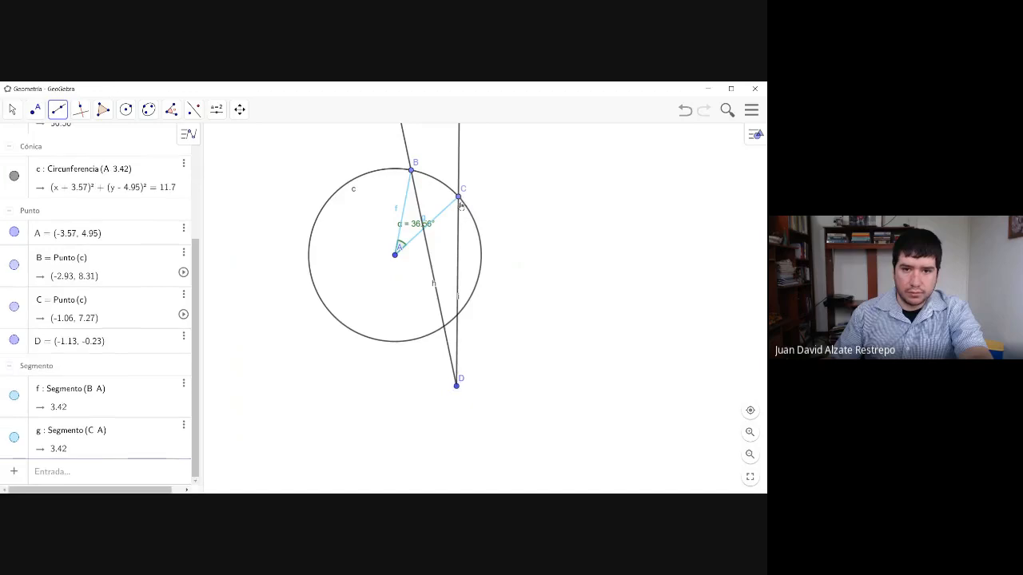
- Mark the points where the rays DB and DC cross the circle on the side nearest D
{"action": "left_click", "coordinate": [58, 109]}
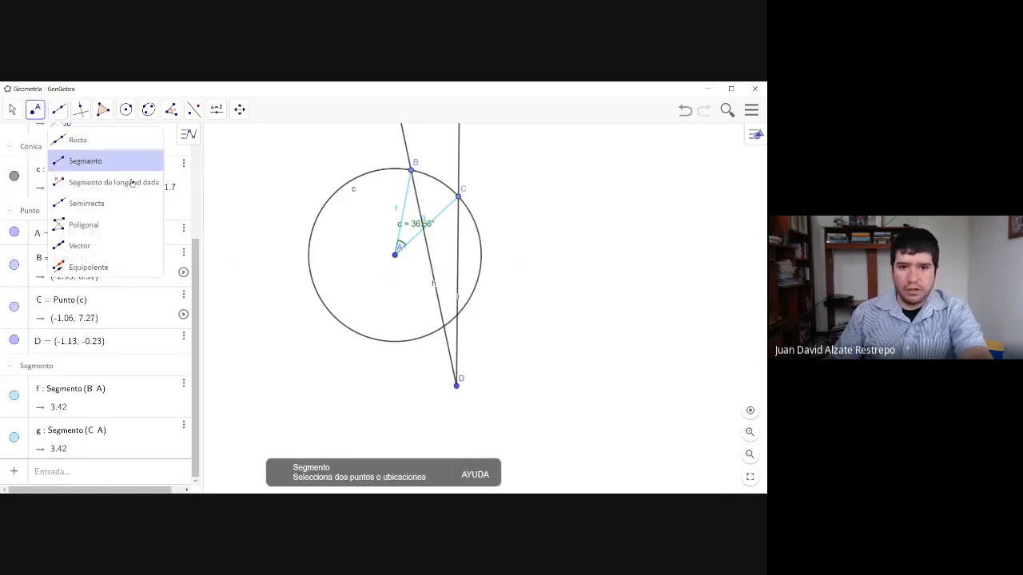
{"action": "left_click", "coordinate": [445, 329]}
{"action": "left_click", "coordinate": [460, 322]}
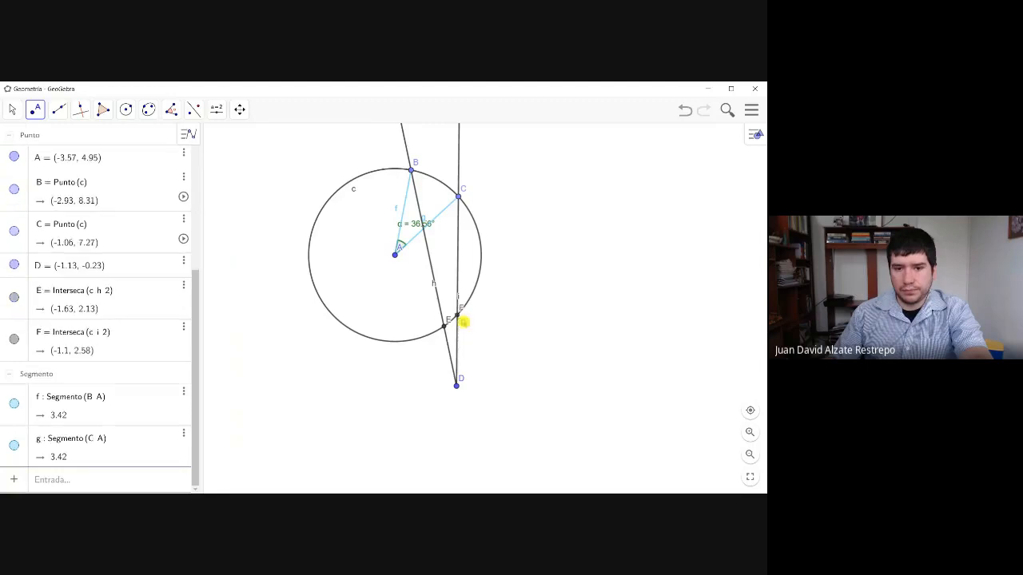
- Move B to about (-6.56, 6.61), C to about (-4.75, 8.16) and D to about (3.05, -2.21)
{"action": "left_click", "coordinate": [11, 112]}
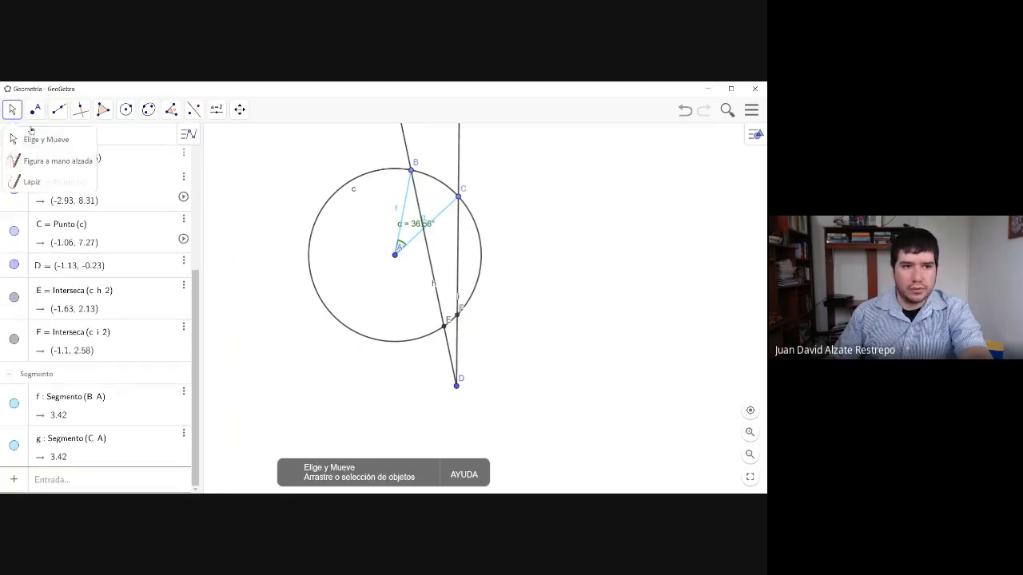
{"action": "left_click_drag", "start_coordinate": [412, 170], "coordinate": [366, 201]}
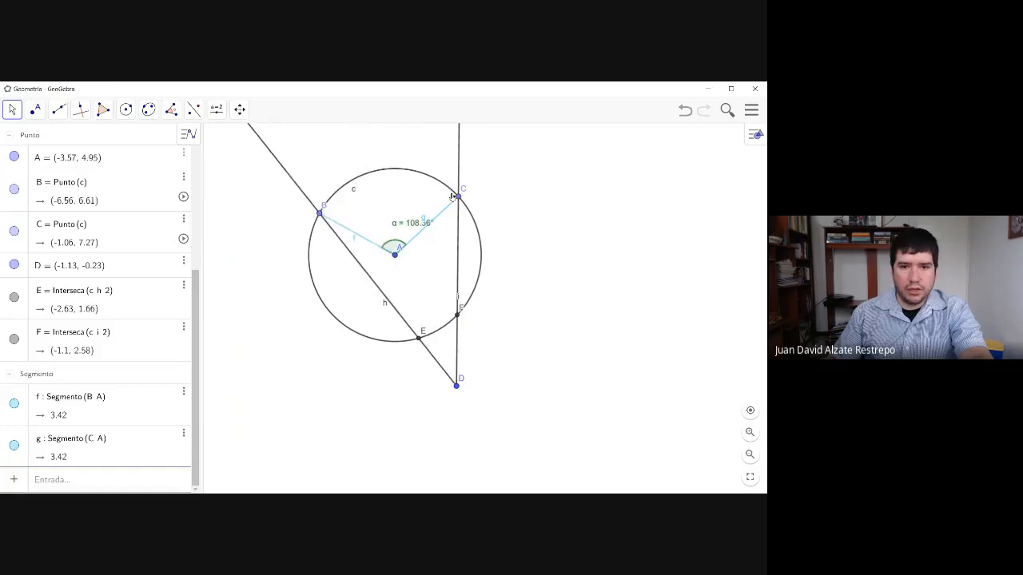
{"action": "left_click_drag", "start_coordinate": [457, 196], "coordinate": [385, 233]}
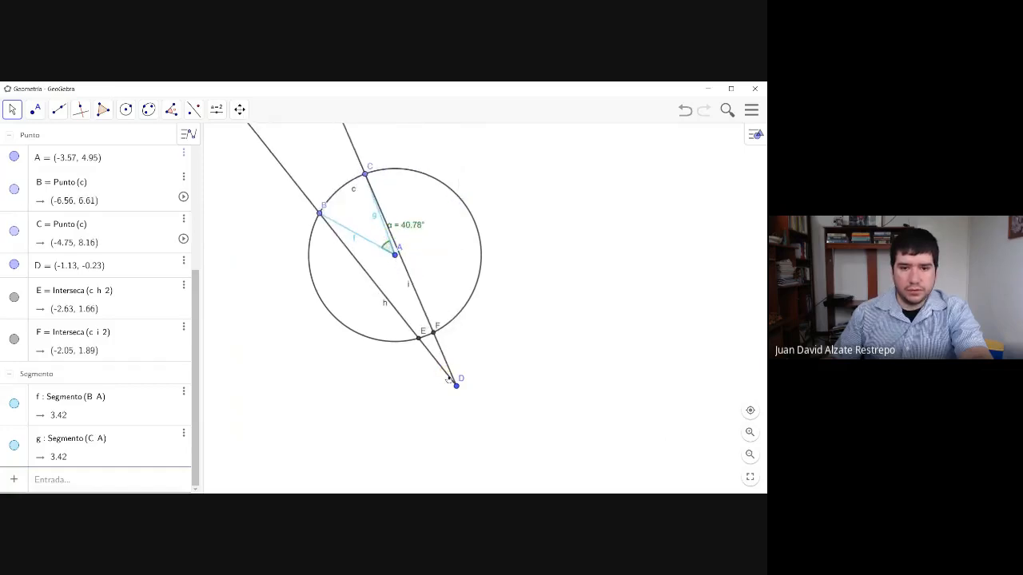
{"action": "left_click_drag", "start_coordinate": [456, 385], "coordinate": [563, 439]}
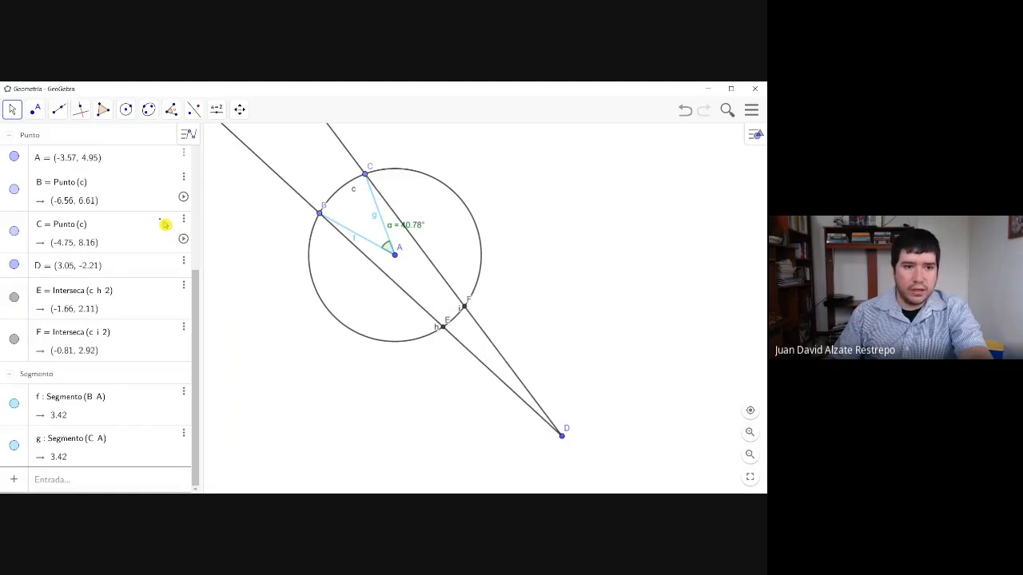
- Draw segments from center A to the ray intersection points E and F on the circle
{"action": "left_click", "coordinate": [58, 112]}
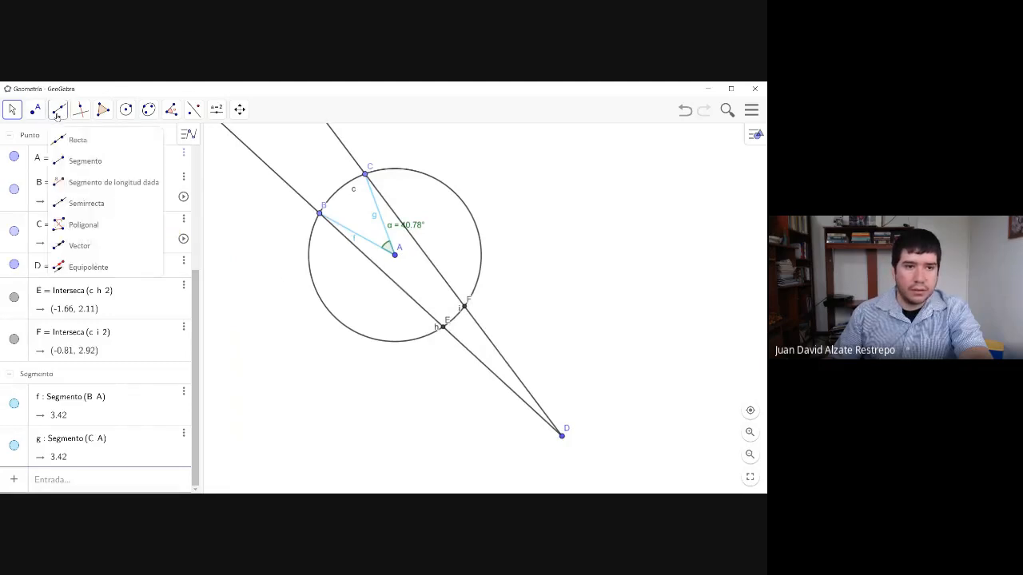
{"action": "left_click", "coordinate": [76, 163]}
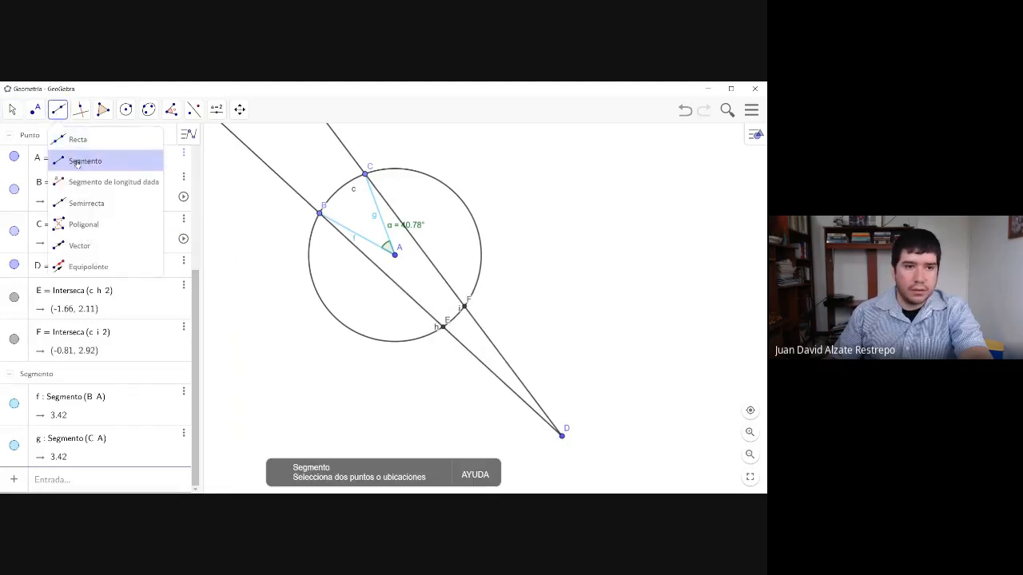
{"action": "left_click", "coordinate": [395, 254]}
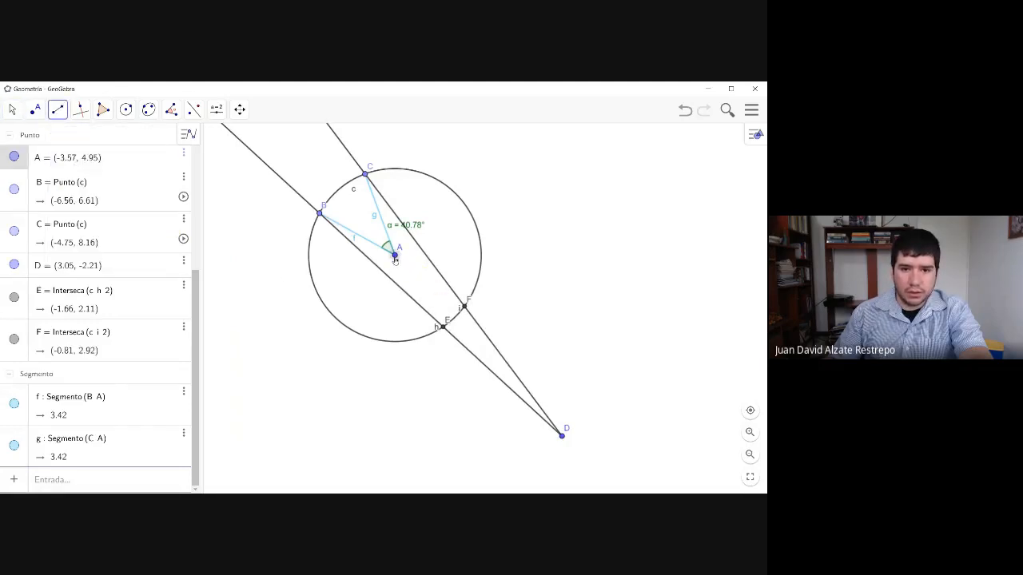
{"action": "left_click", "coordinate": [442, 327]}
{"action": "left_click", "coordinate": [396, 255]}
{"action": "left_click", "coordinate": [462, 306]}
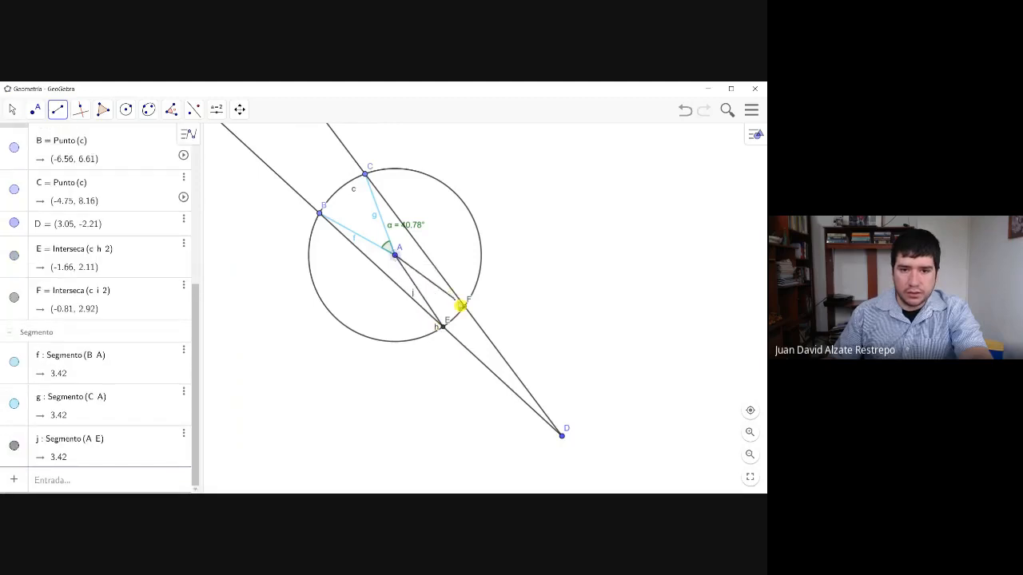
{"action": "left_click", "coordinate": [462, 308]}
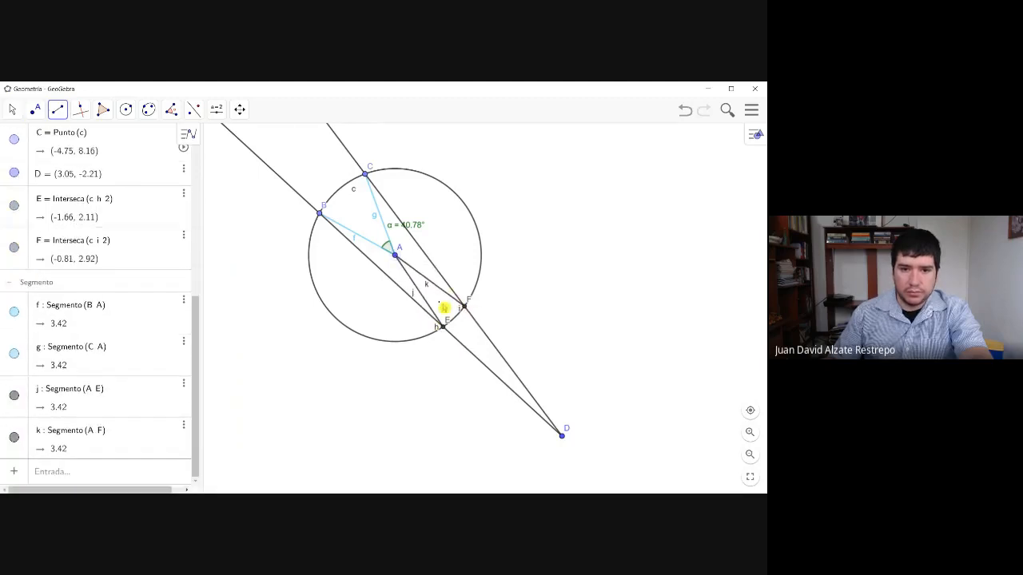
- Set the color of segments AE and AF to light blue (#66CCFF)
{"action": "left_click", "coordinate": [34, 110]}
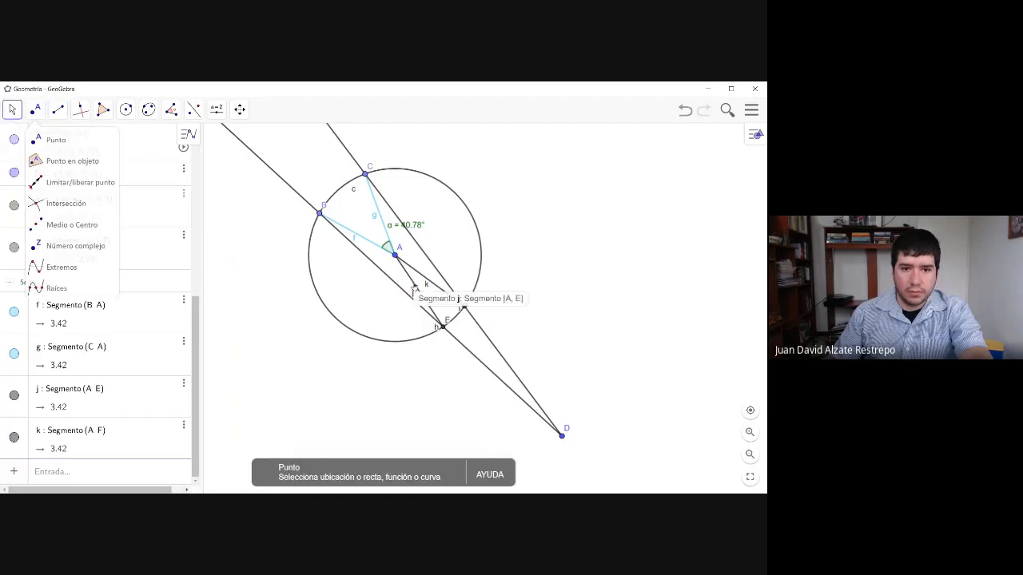
{"action": "left_click", "coordinate": [415, 292]}
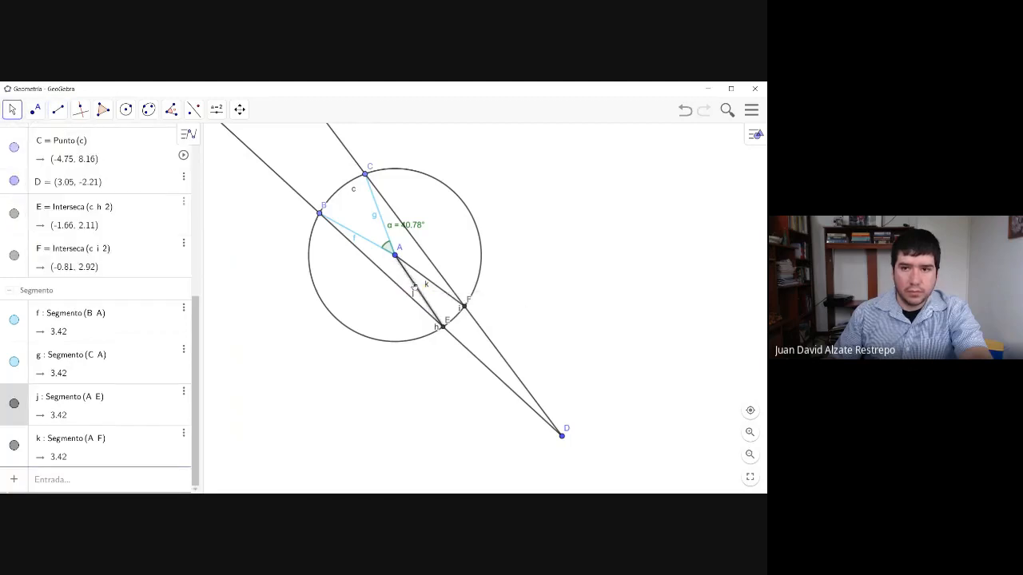
{"action": "left_click", "coordinate": [185, 394]}
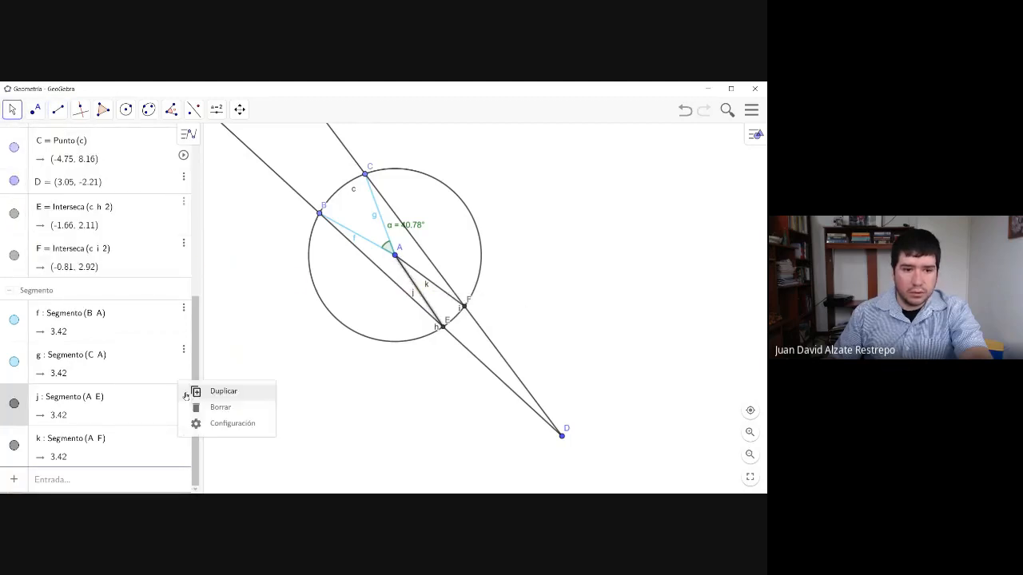
{"action": "left_click", "coordinate": [225, 423]}
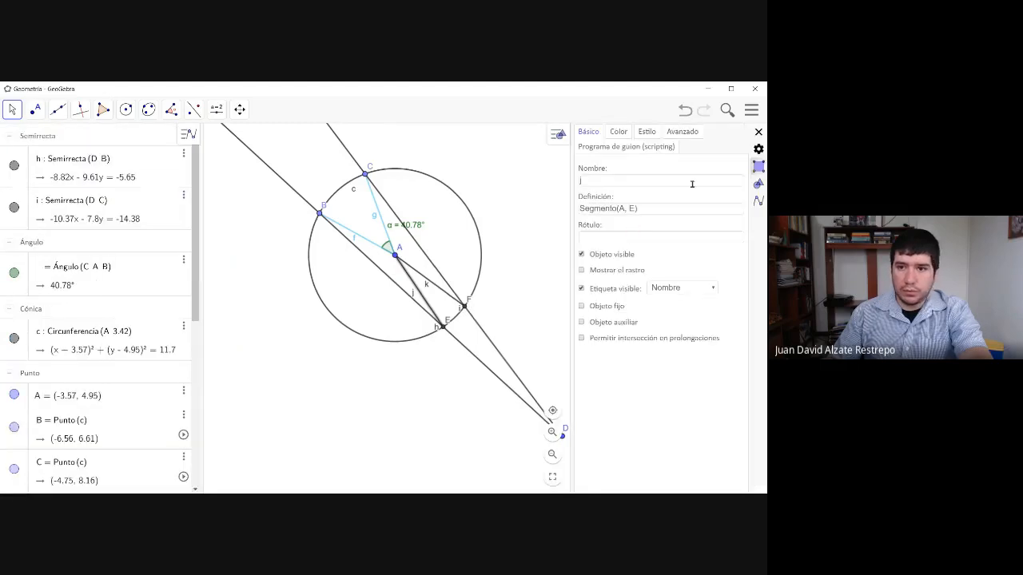
{"action": "left_click", "coordinate": [619, 131]}
{"action": "left_click", "coordinate": [636, 235]}
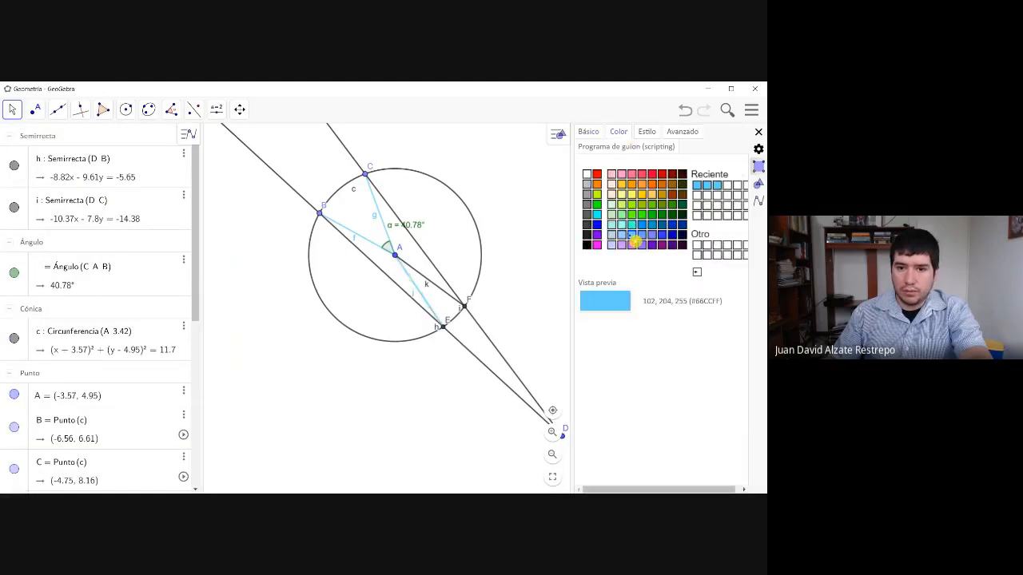
{"action": "left_click", "coordinate": [441, 293]}
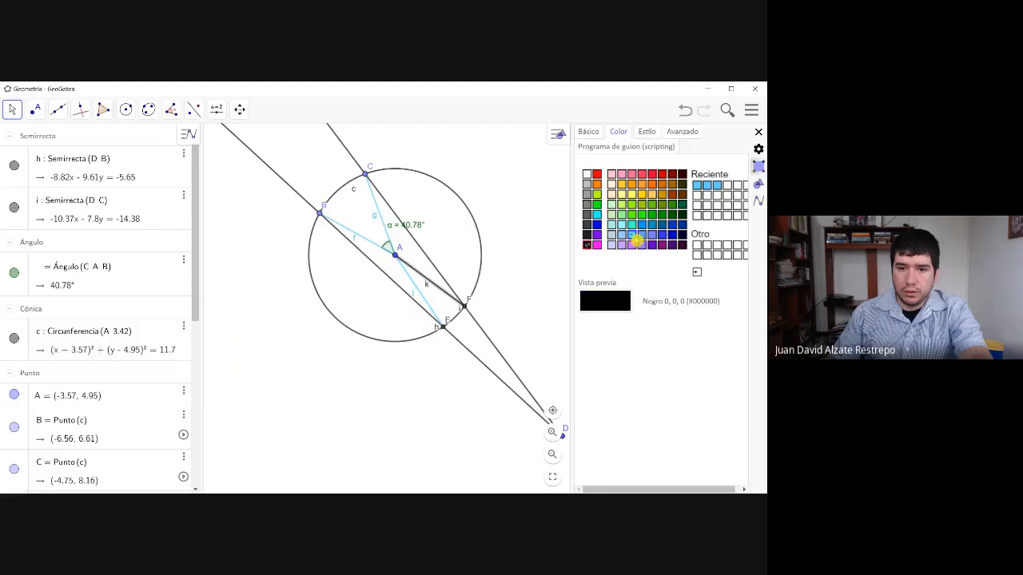
{"action": "left_click", "coordinate": [632, 235]}
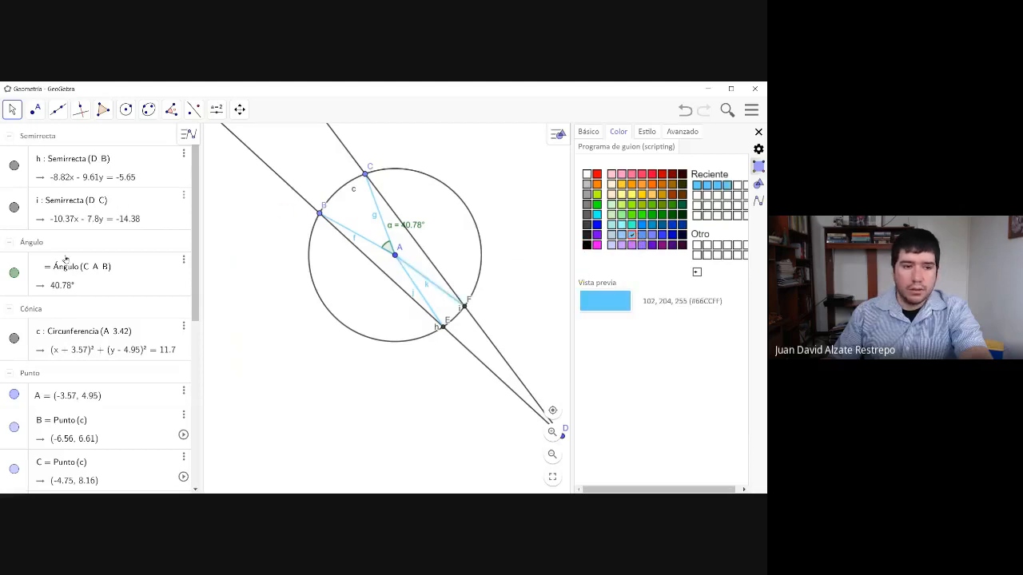
- Add the central angle EAF with vertex at A using the Angle tool
{"action": "left_click", "coordinate": [171, 109]}
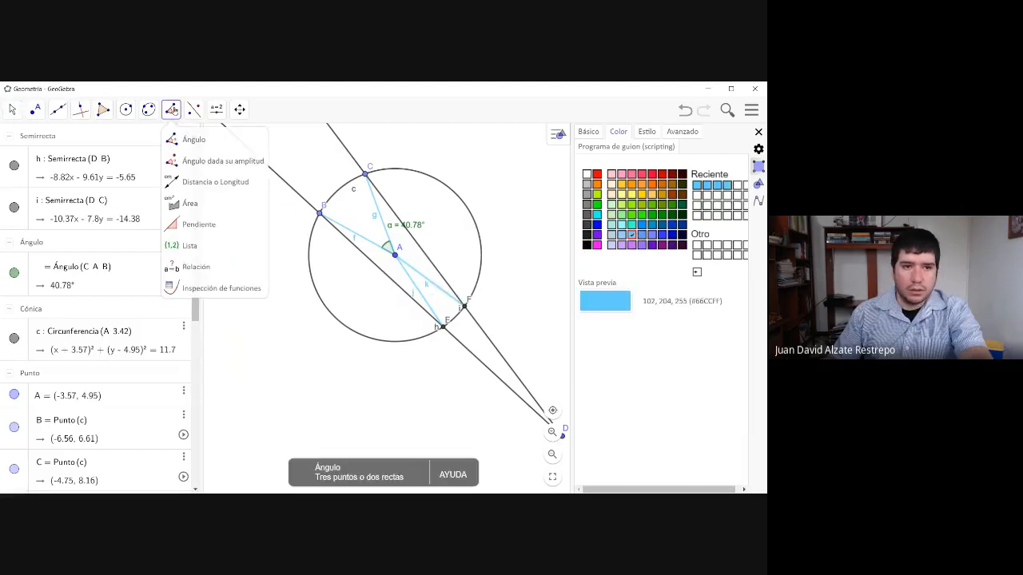
{"action": "left_click", "coordinate": [195, 137]}
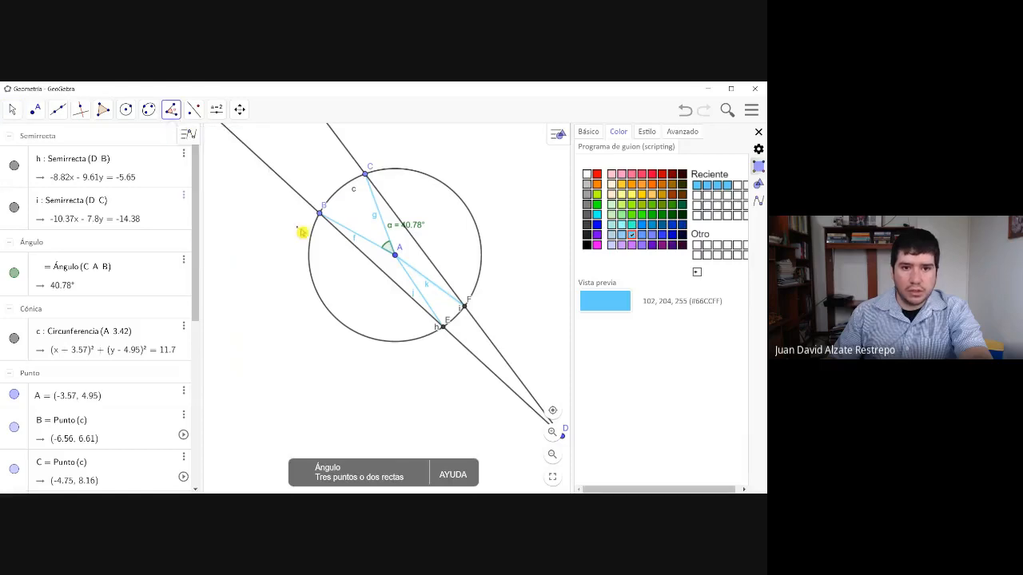
{"action": "left_click", "coordinate": [433, 323]}
{"action": "left_click", "coordinate": [396, 255]}
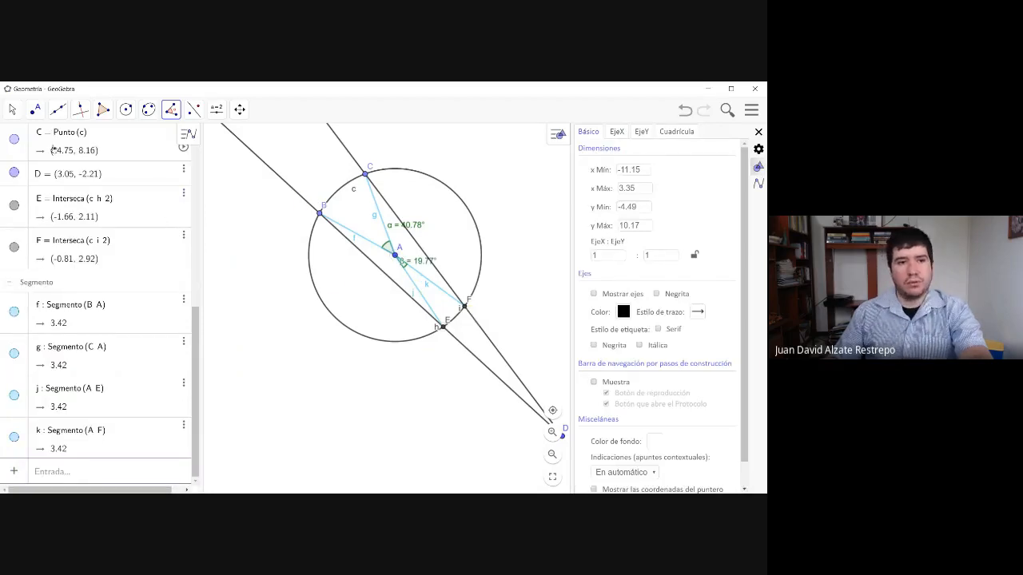
- Close the settings and reposition B at about (-6.97, 5.35), C slightly nearer B and D closer to the circle, giving α about 60.52° and β about 20.11°
{"action": "left_click", "coordinate": [12, 110]}
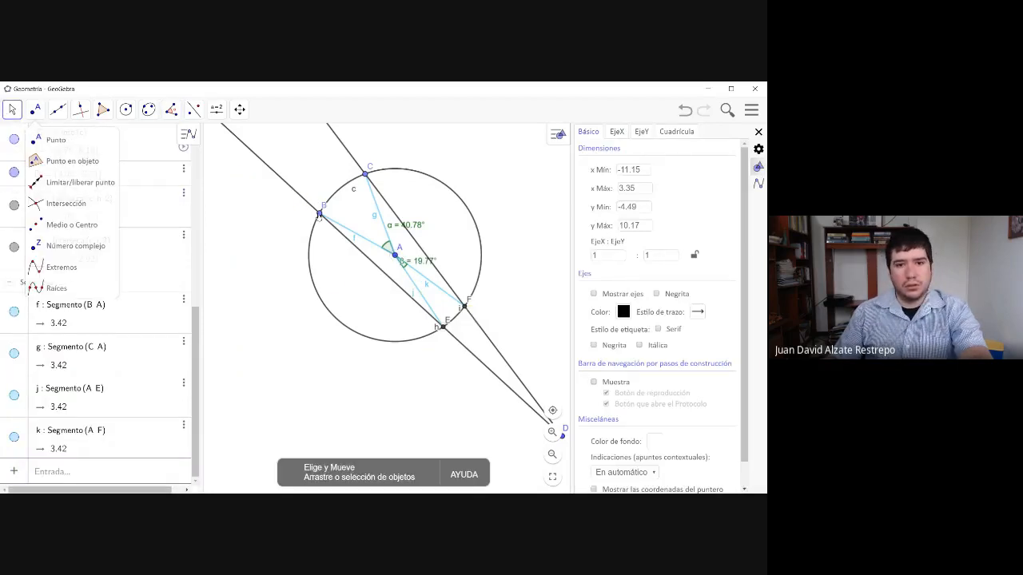
{"action": "left_click_drag", "start_coordinate": [318, 215], "coordinate": [310, 244]}
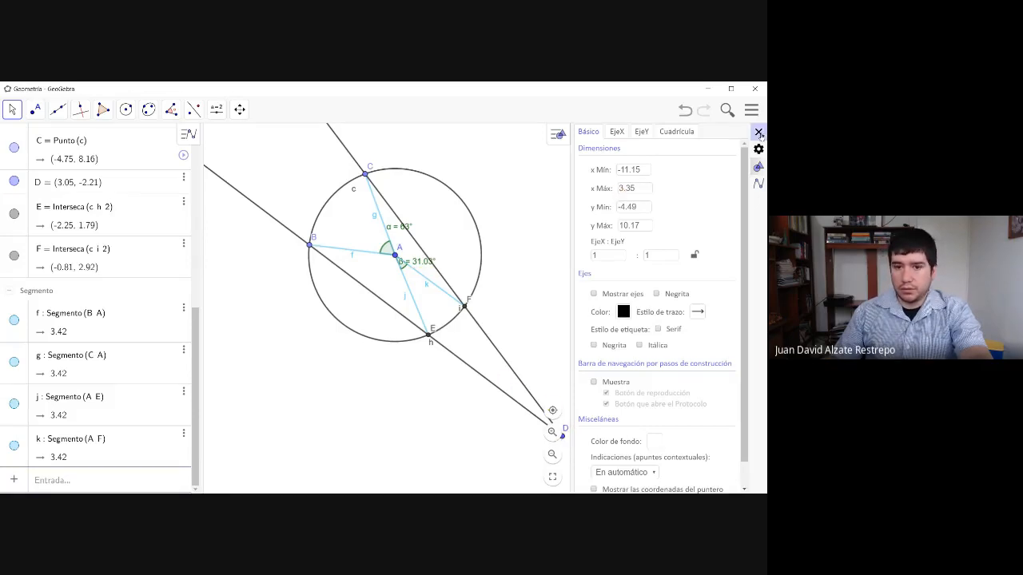
{"action": "left_click", "coordinate": [759, 132]}
{"action": "left_click_drag", "start_coordinate": [563, 437], "coordinate": [600, 342]}
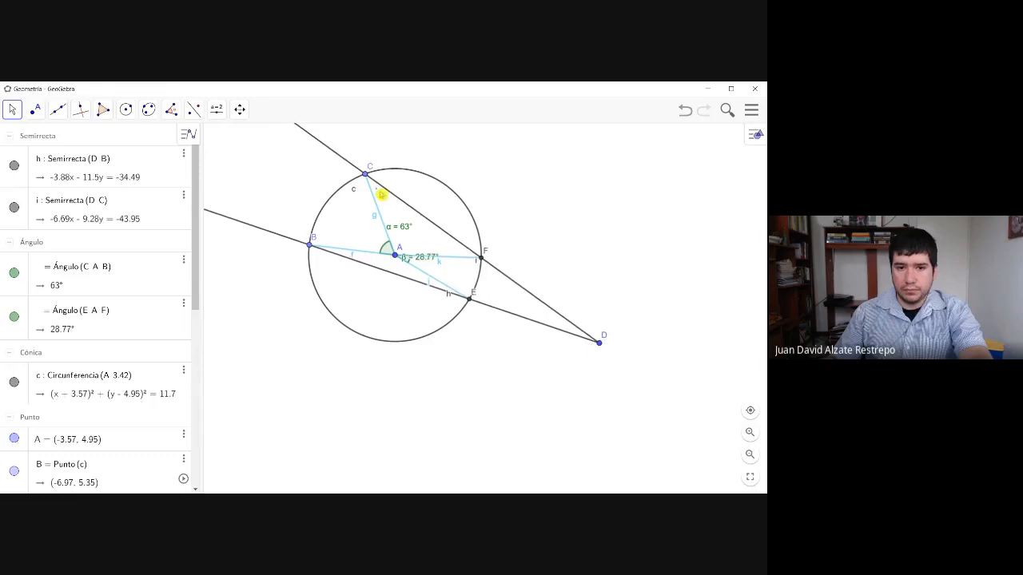
{"action": "left_click_drag", "start_coordinate": [366, 176], "coordinate": [361, 177]}
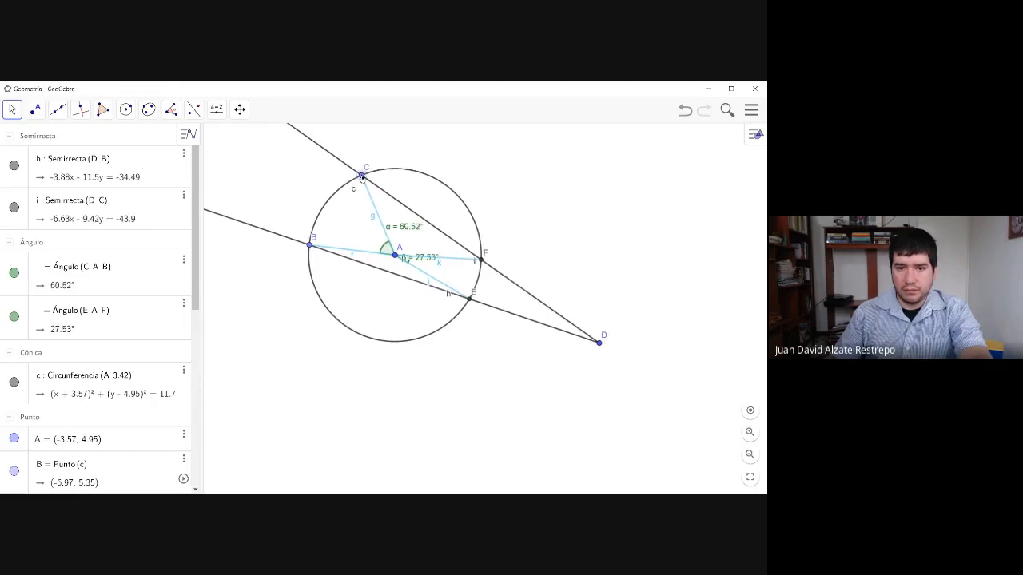
{"action": "left_click_drag", "start_coordinate": [599, 343], "coordinate": [553, 311]}
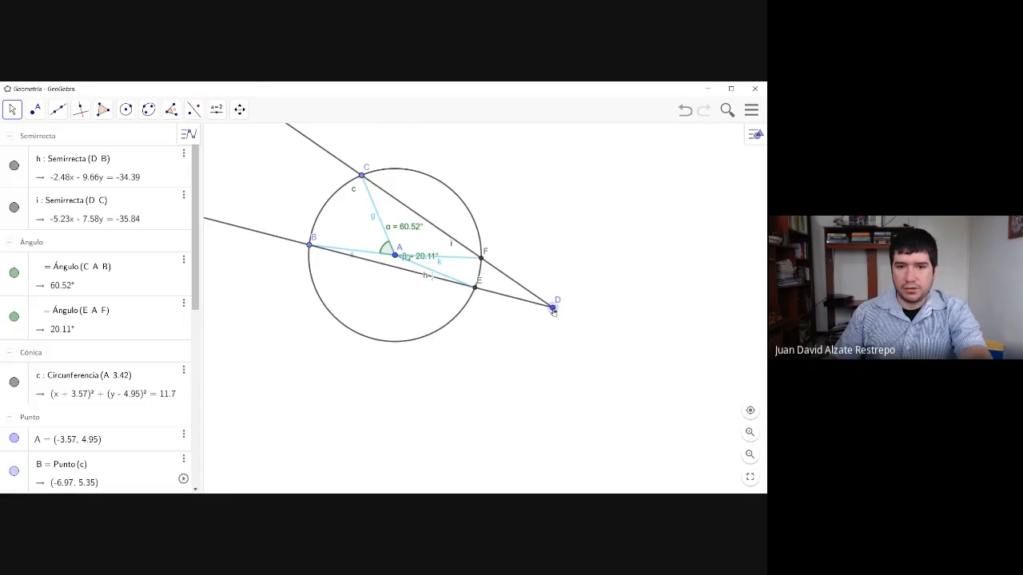
- Reposition the α and β angle labels beside their arcs, α between segments AB and AC and β between AE and AF
{"action": "left_click_drag", "start_coordinate": [430, 259], "coordinate": [443, 264]}
{"action": "mouse_move", "coordinate": [409, 229]}
{"action": "left_mouse_down"}
{"action": "mouse_move", "coordinate": [374, 229]}
{"action": "mouse_move", "coordinate": [404, 215]}
{"action": "left_mouse_up"}
{"action": "mouse_move", "coordinate": [435, 261]}
{"action": "left_mouse_down"}
{"action": "mouse_move", "coordinate": [441, 269]}
{"action": "mouse_move", "coordinate": [430, 268]}
{"action": "left_mouse_up"}
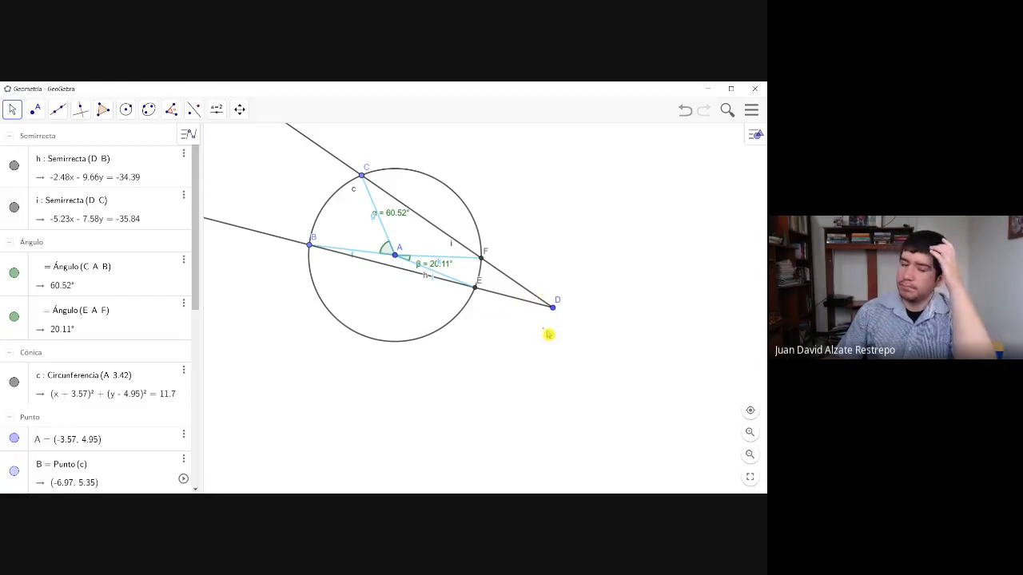
{"action": "left_click", "coordinate": [543, 308]}
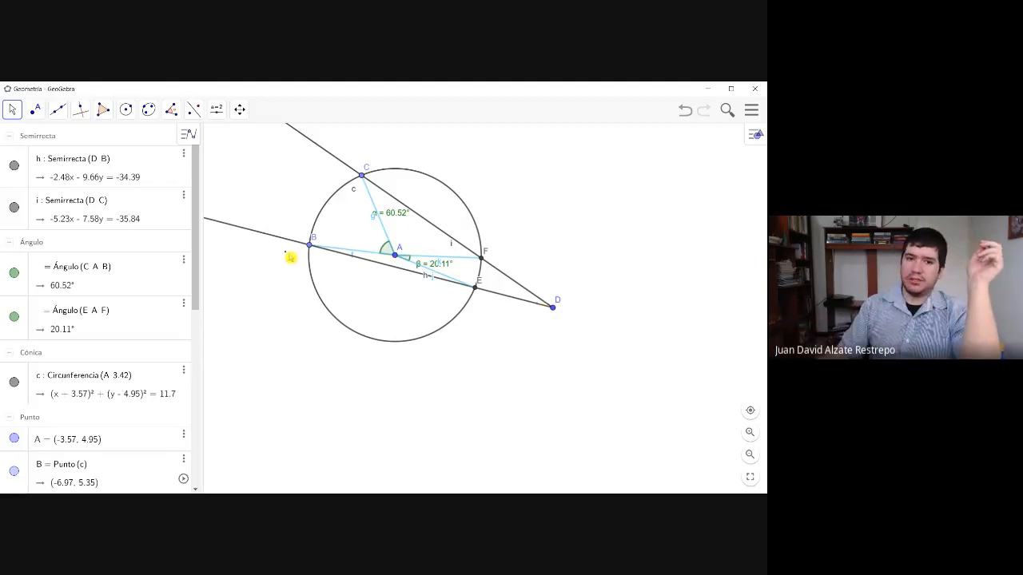
{"action": "left_click_drag", "start_coordinate": [399, 217], "coordinate": [337, 223]}
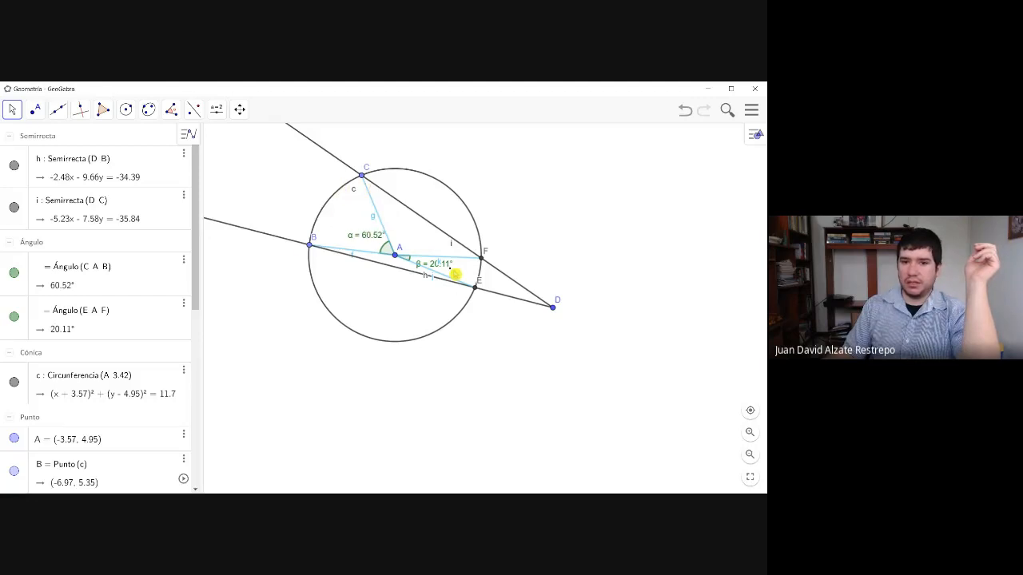
{"action": "mouse_move", "coordinate": [427, 269]}
{"action": "left_mouse_down"}
{"action": "mouse_move", "coordinate": [447, 270]}
{"action": "mouse_move", "coordinate": [437, 269]}
{"action": "left_mouse_up"}
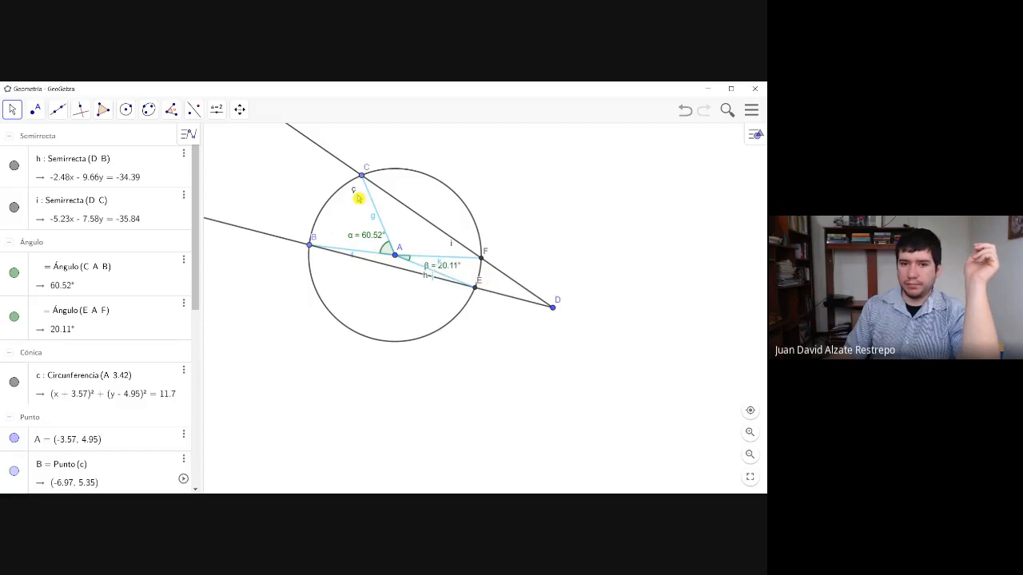
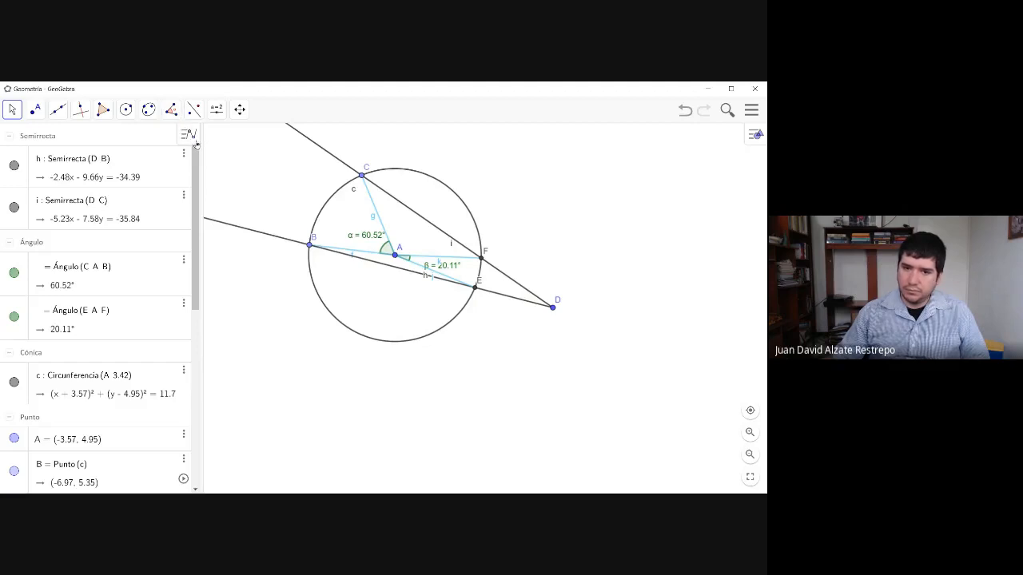
- Add the exterior angle FDE with vertex at D using the Angle tool
{"action": "left_click", "coordinate": [233, 139]}
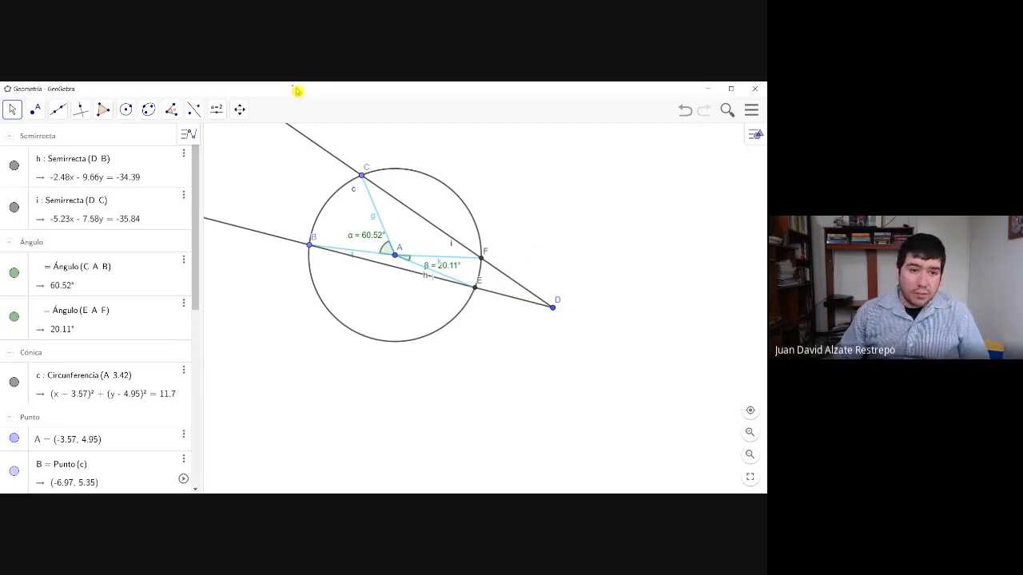
{"action": "left_click", "coordinate": [170, 112]}
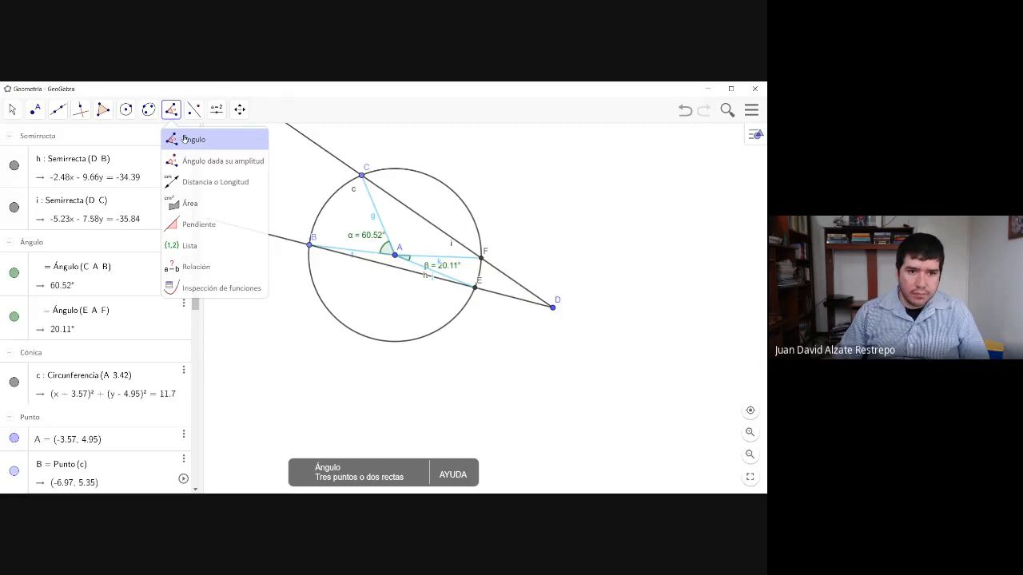
{"action": "left_click", "coordinate": [184, 139]}
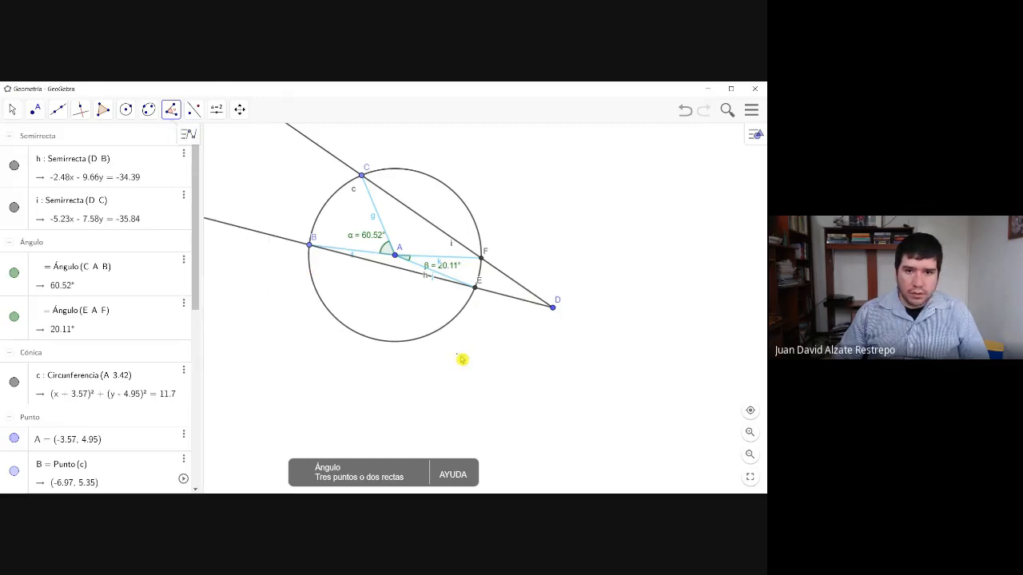
{"action": "left_click", "coordinate": [483, 260]}
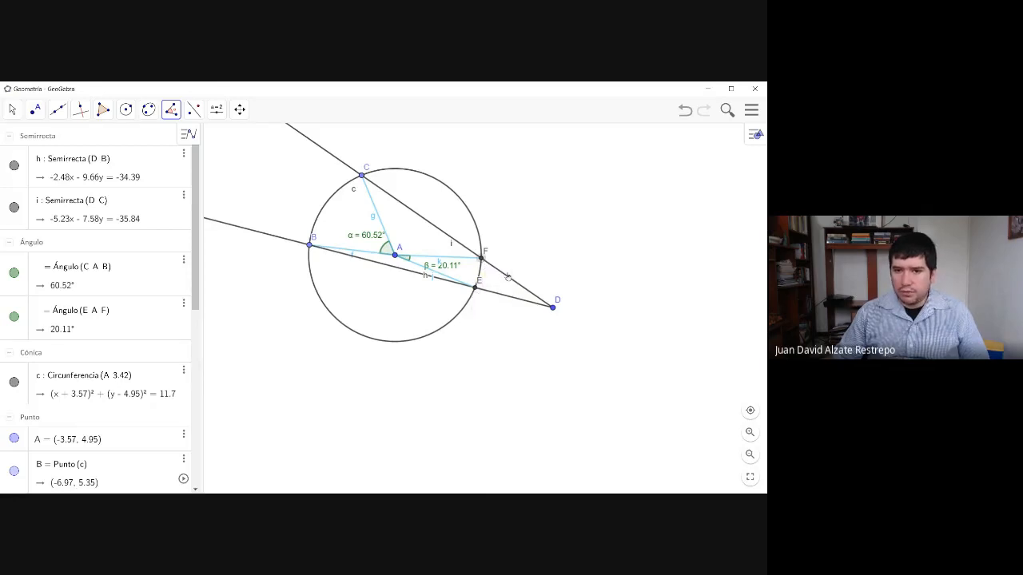
{"action": "left_click", "coordinate": [553, 307]}
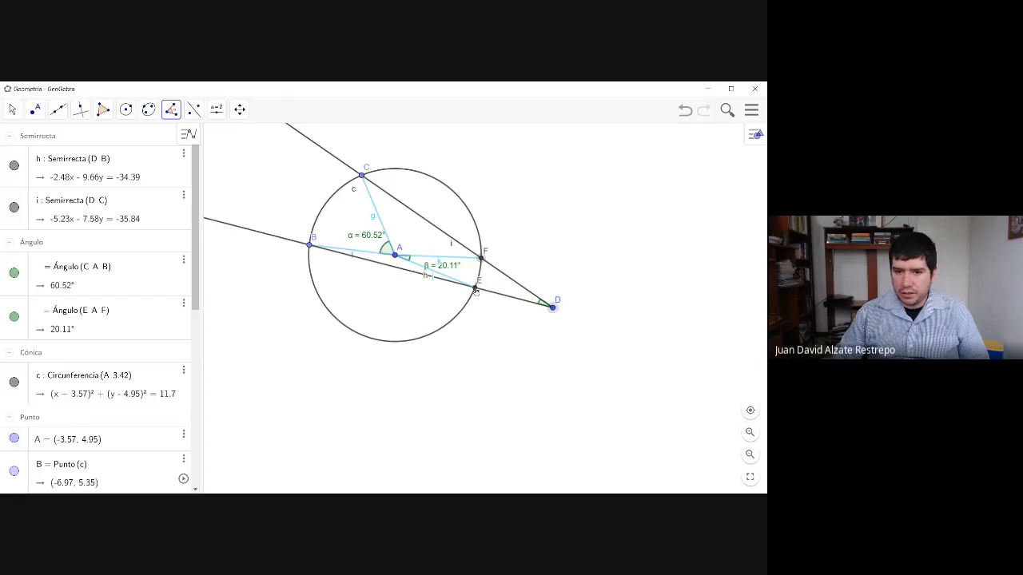
{"action": "left_click", "coordinate": [477, 286]}
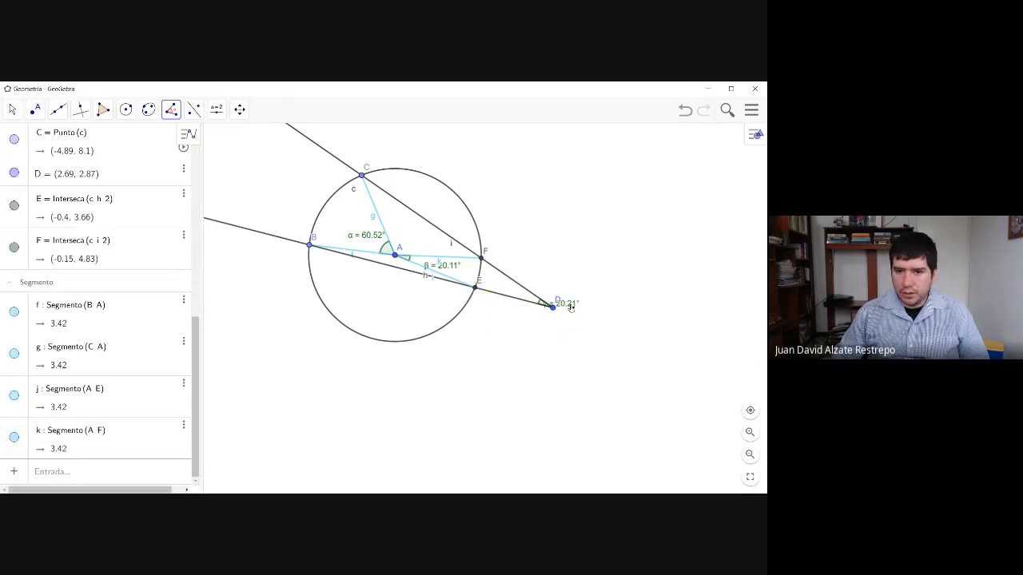
- Reposition the γ label beside its arc at D, and move point D away from the circle to about (3.81, 1.91)
{"action": "left_click", "coordinate": [12, 110]}
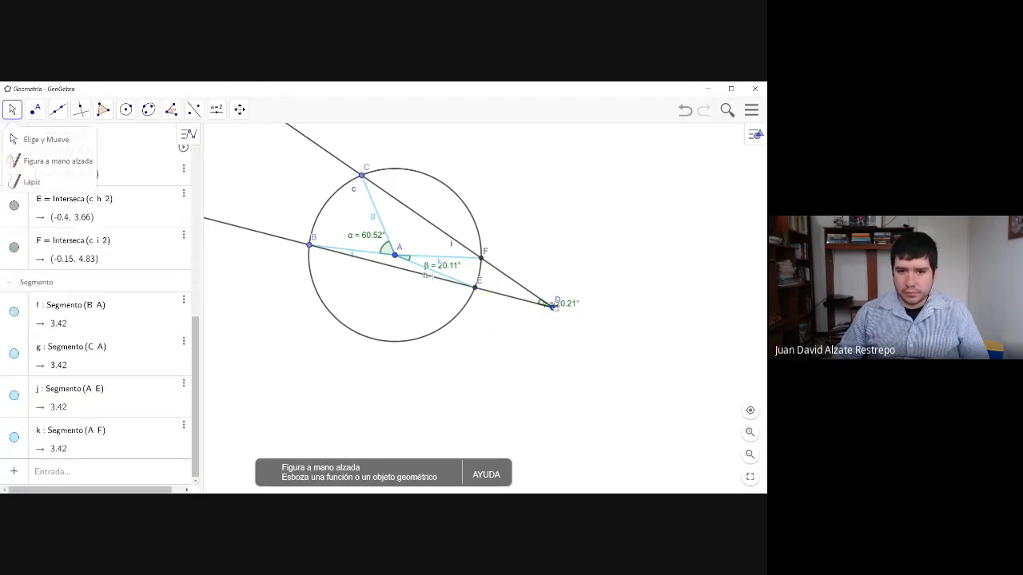
{"action": "left_click_drag", "start_coordinate": [567, 303], "coordinate": [527, 297]}
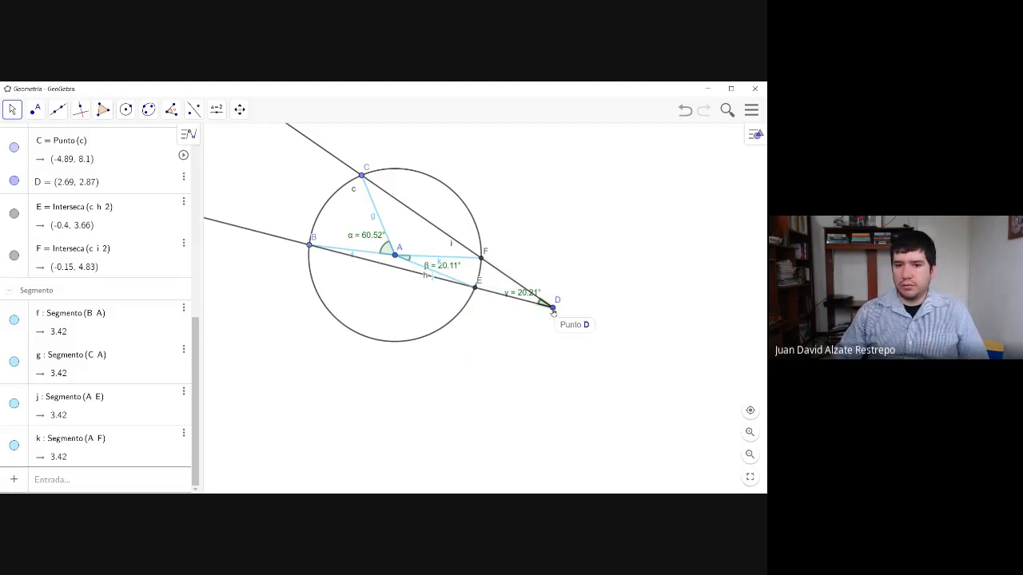
{"action": "left_click_drag", "start_coordinate": [553, 312], "coordinate": [522, 302]}
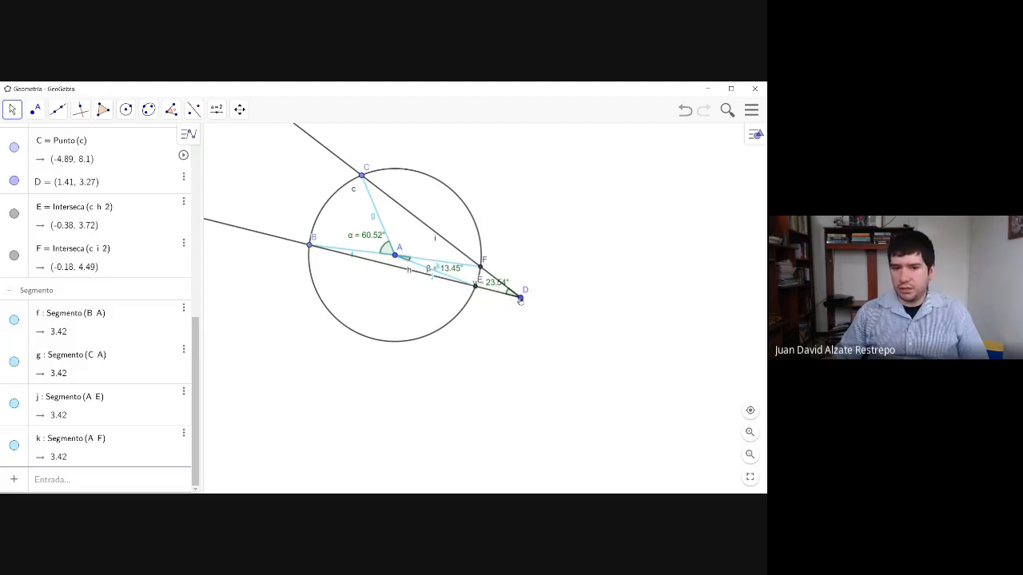
{"action": "left_click", "coordinate": [520, 298]}
{"action": "left_click_drag", "start_coordinate": [520, 300], "coordinate": [581, 331]}
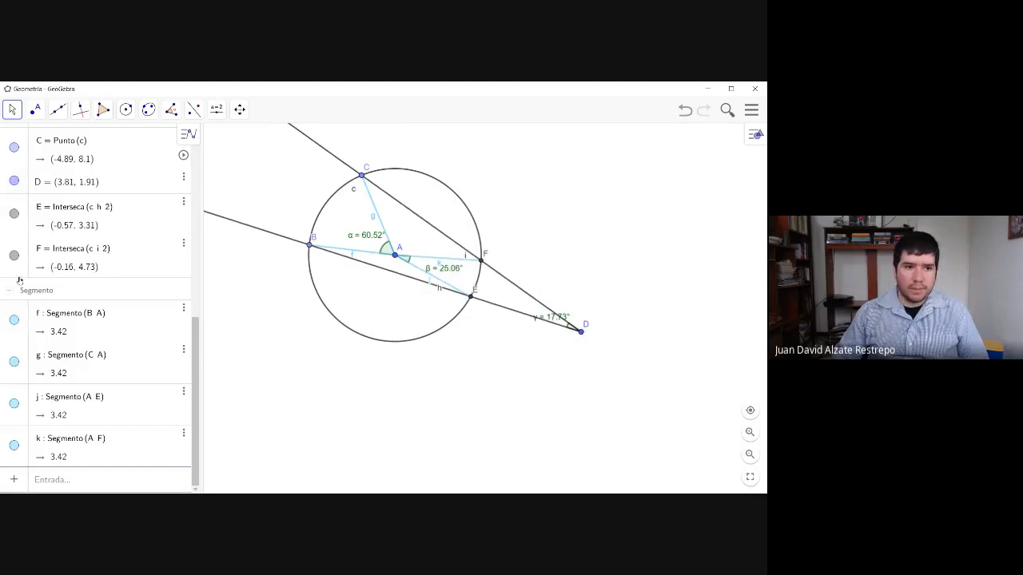
- Collapse the Ángulo, Cónica, Punto and Segmento groups in the object list
{"action": "scroll", "coordinate": [12, 297], "scroll_direction": "up", "scroll_amount": 5}
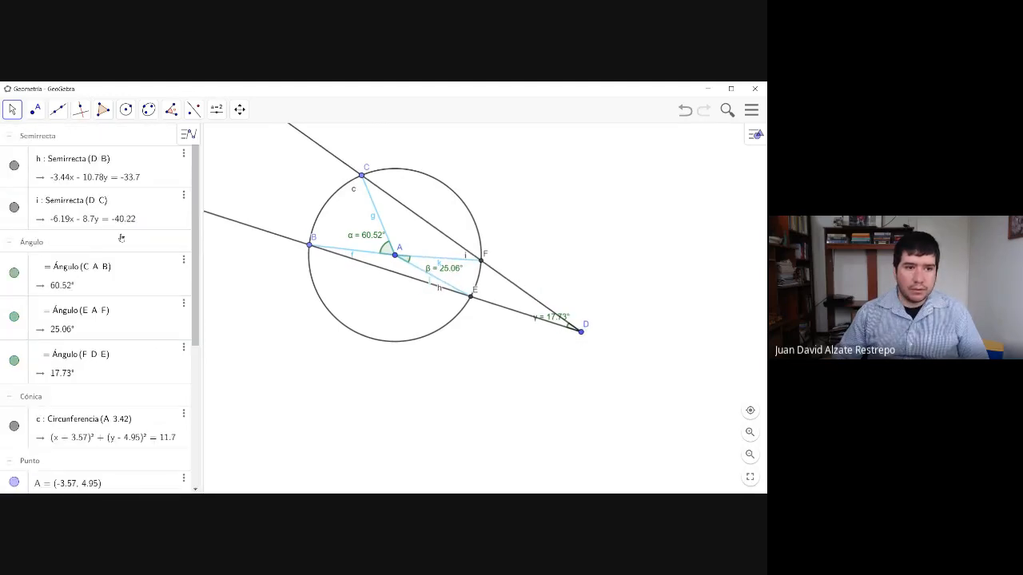
{"action": "left_click", "coordinate": [8, 246]}
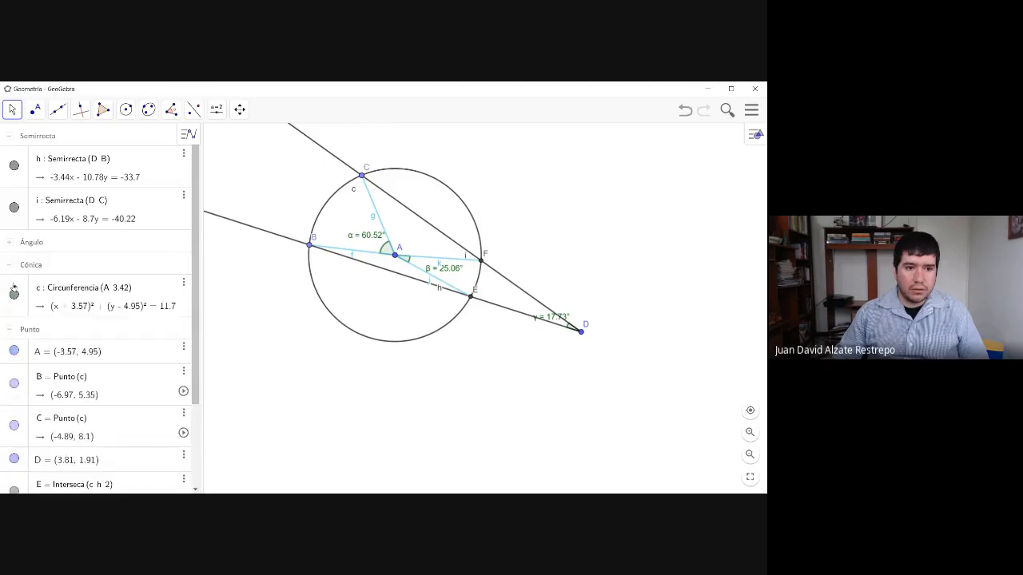
{"action": "left_click", "coordinate": [10, 266]}
{"action": "left_click", "coordinate": [10, 288]}
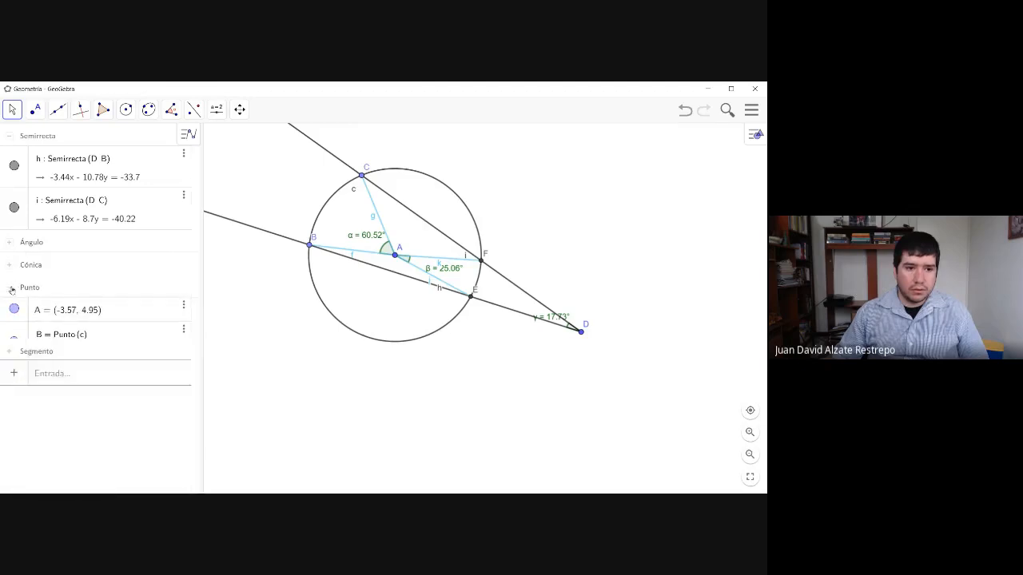
- Start a new parenthesized expression in the algebra input with Ángulo(C, A, B) as its first term
{"action": "left_click", "coordinate": [51, 335]}
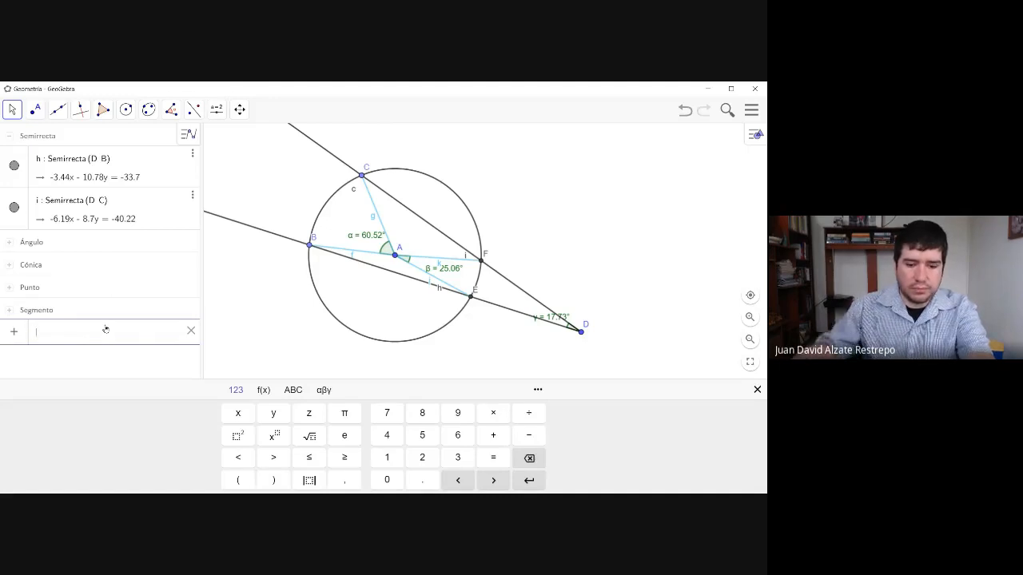
{"action": "type", "text": "("}
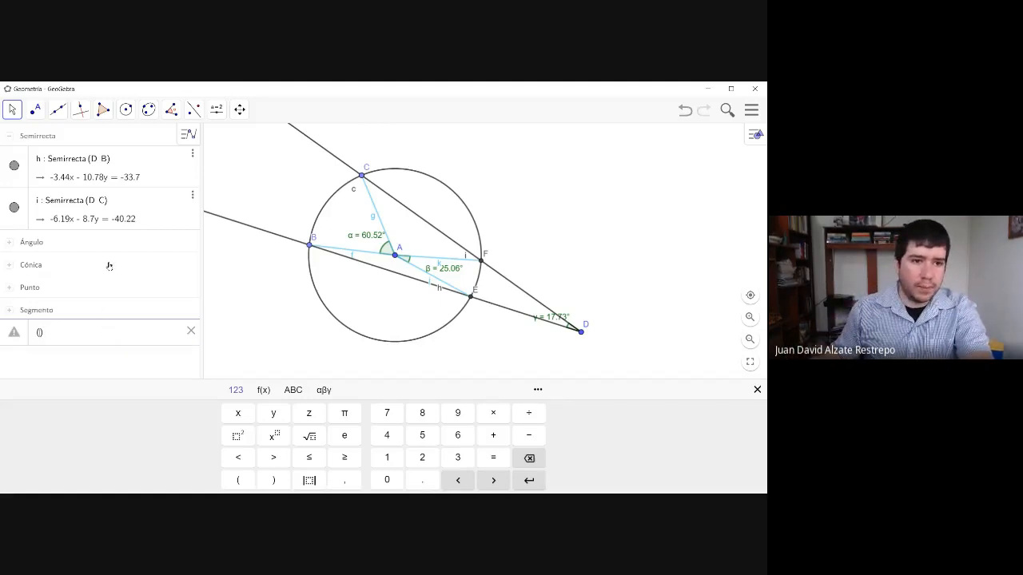
{"action": "left_click", "coordinate": [11, 243]}
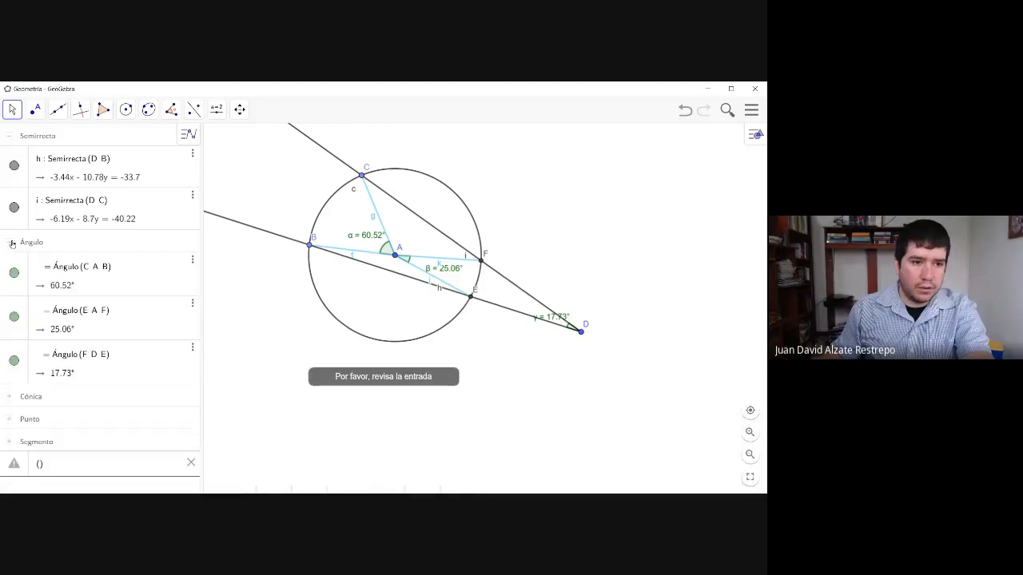
{"action": "left_click", "coordinate": [11, 243]}
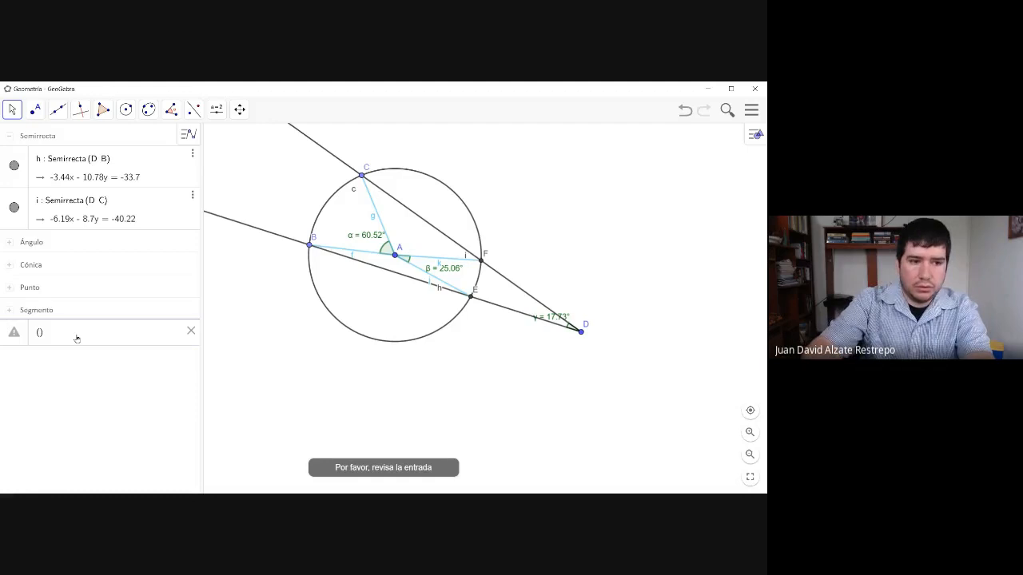
{"action": "type", "text": "Án"}
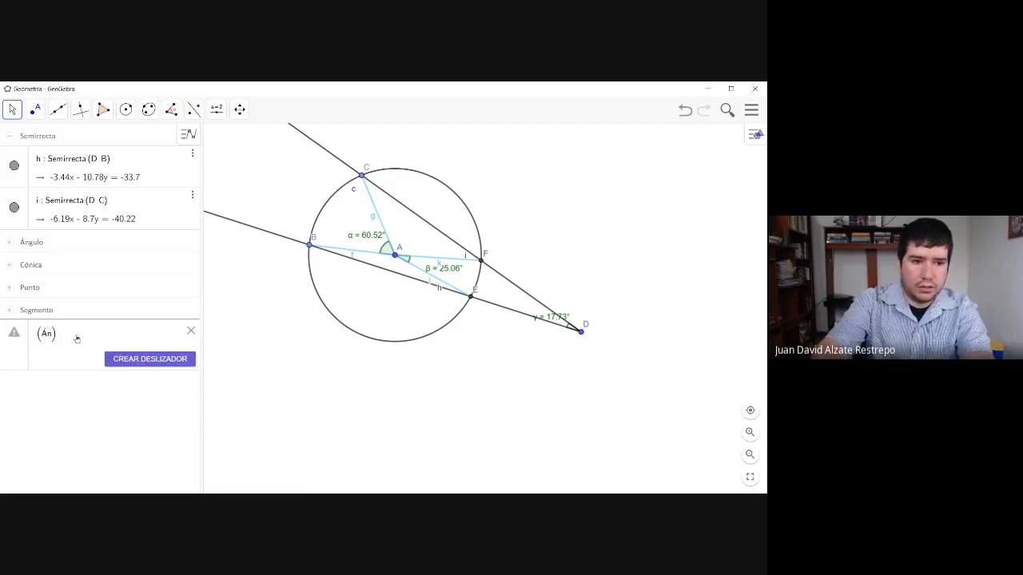
{"action": "type", "text": "gulo"}
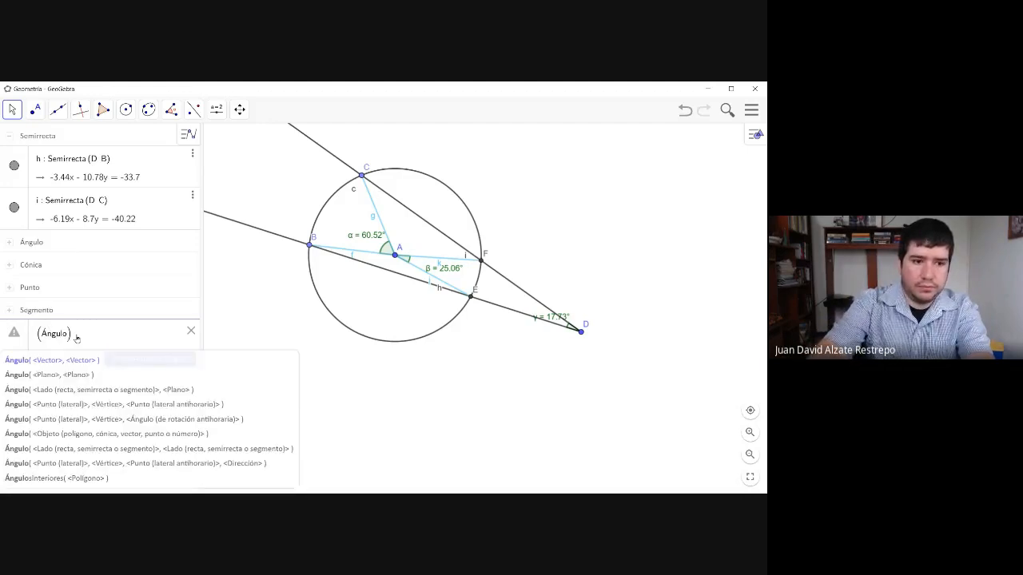
{"action": "type", "text": "("}
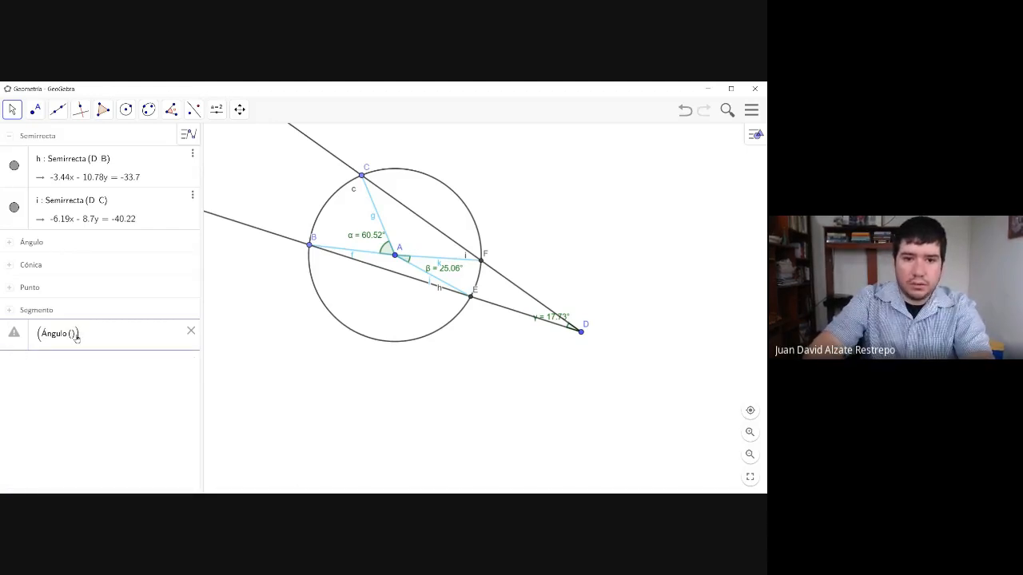
{"action": "type", "text": "C, "}
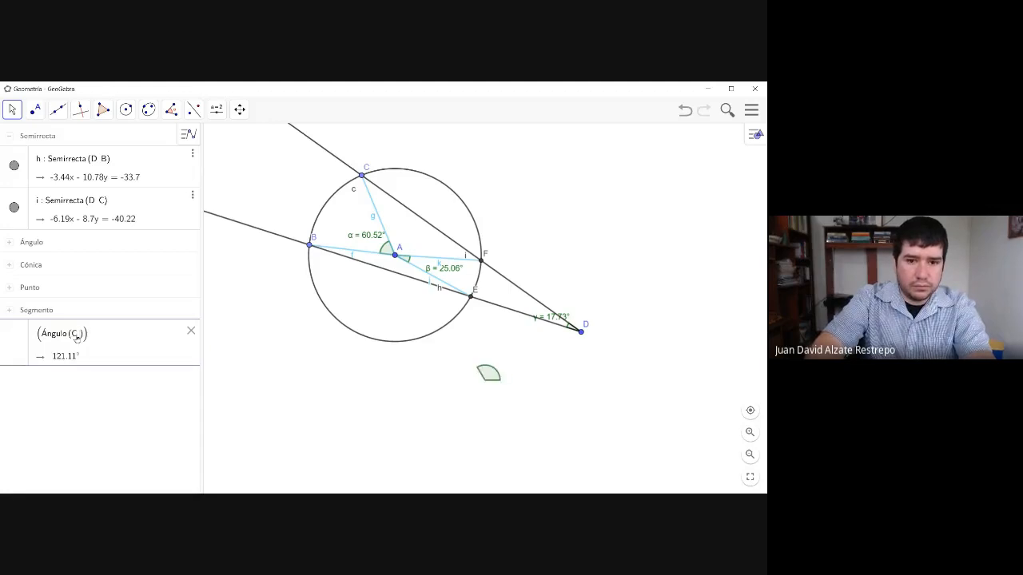
{"action": "type", "text": "A"}
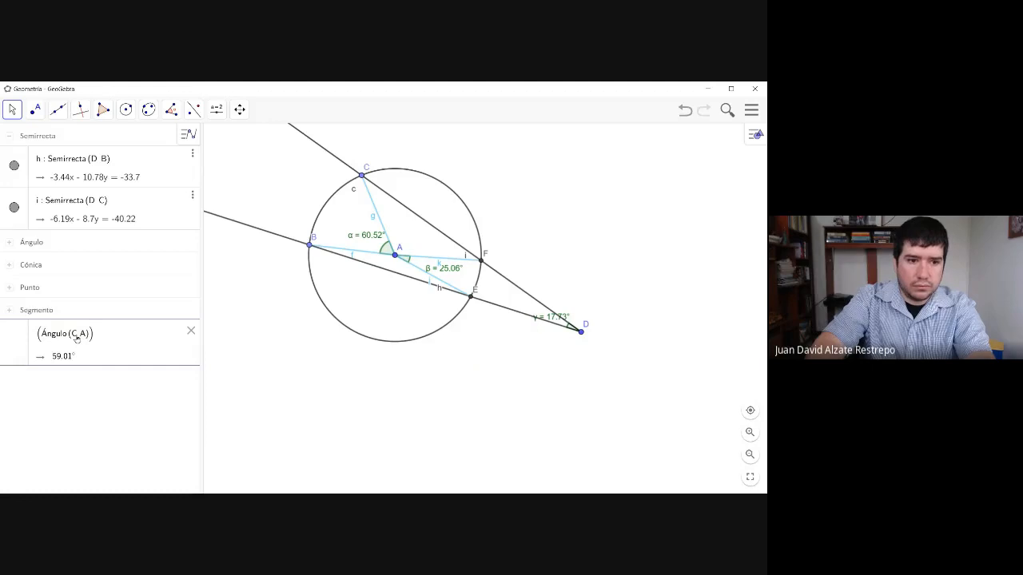
{"action": "type", "text": ", B"}
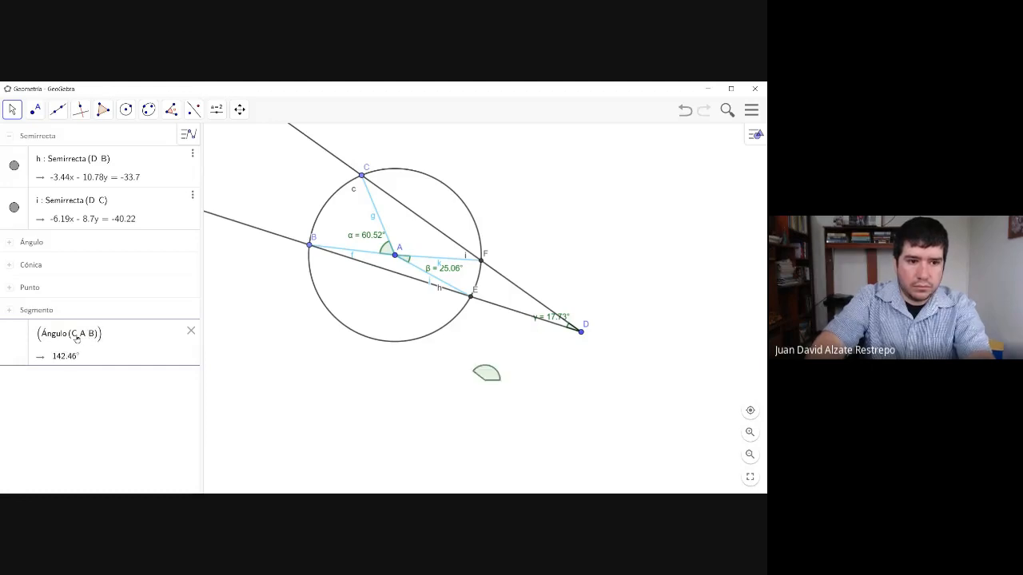
{"action": "key", "text": "Right"}
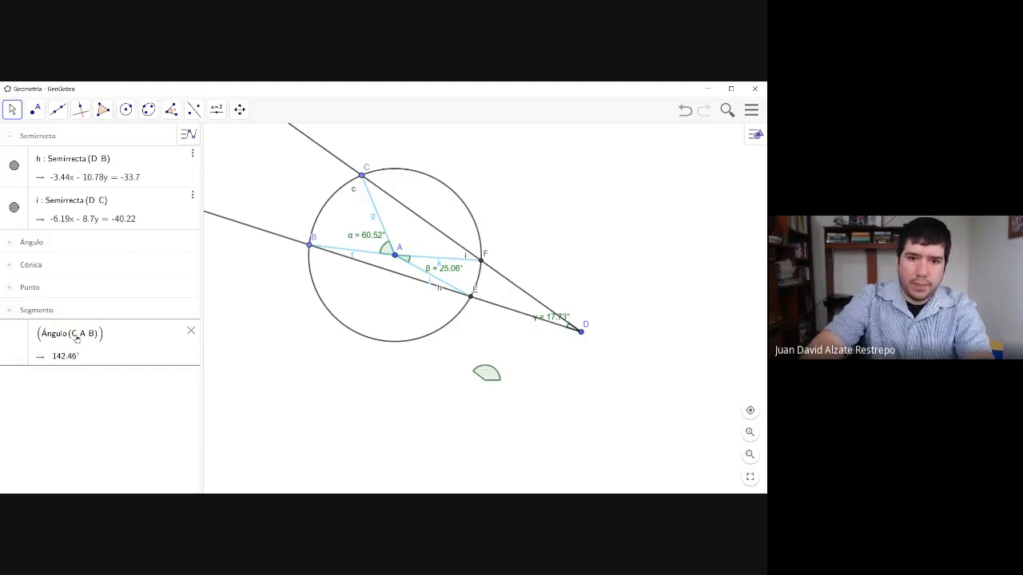
- Subtract Ángulo(E, A, F) from the first term inside the parentheses
{"action": "type", "text": "- "}
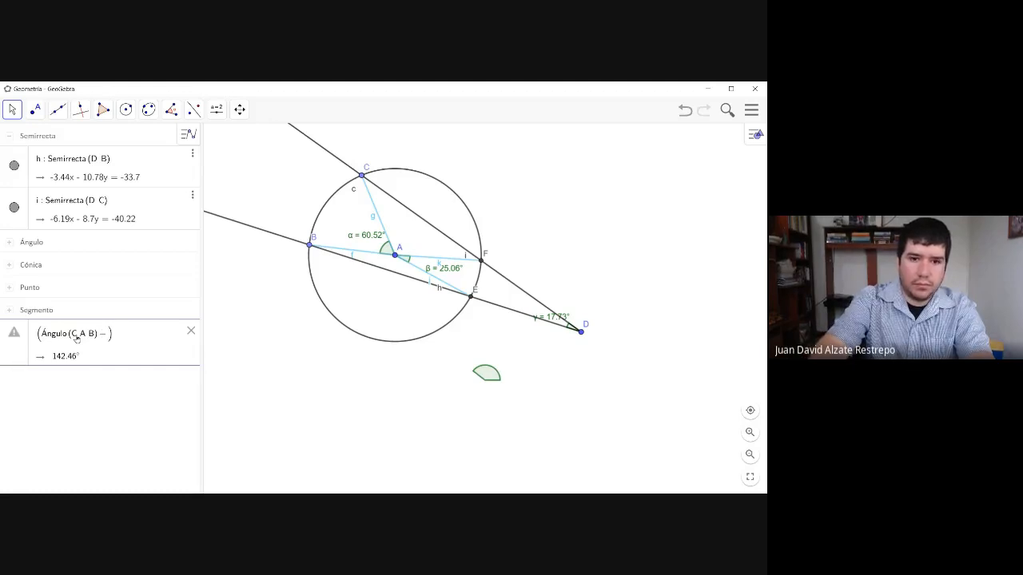
{"action": "type", "text": "Án"}
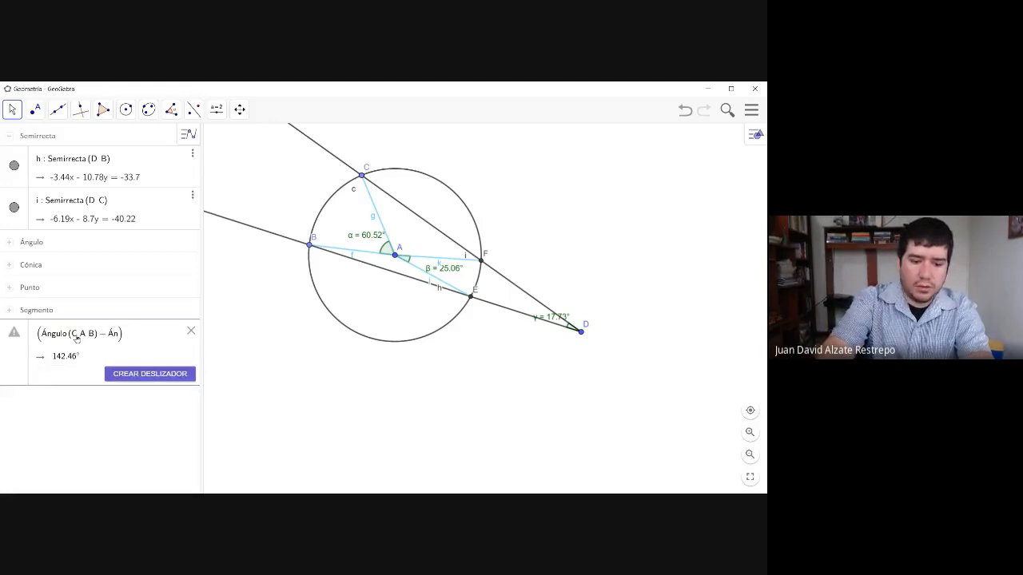
{"action": "type", "text": "gulo("}
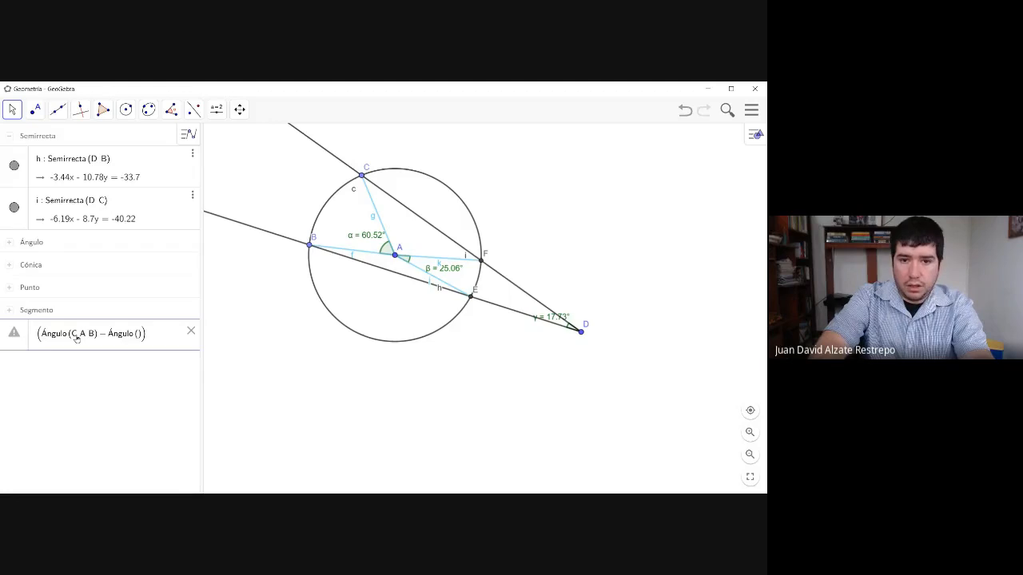
{"action": "type", "text": "E"}
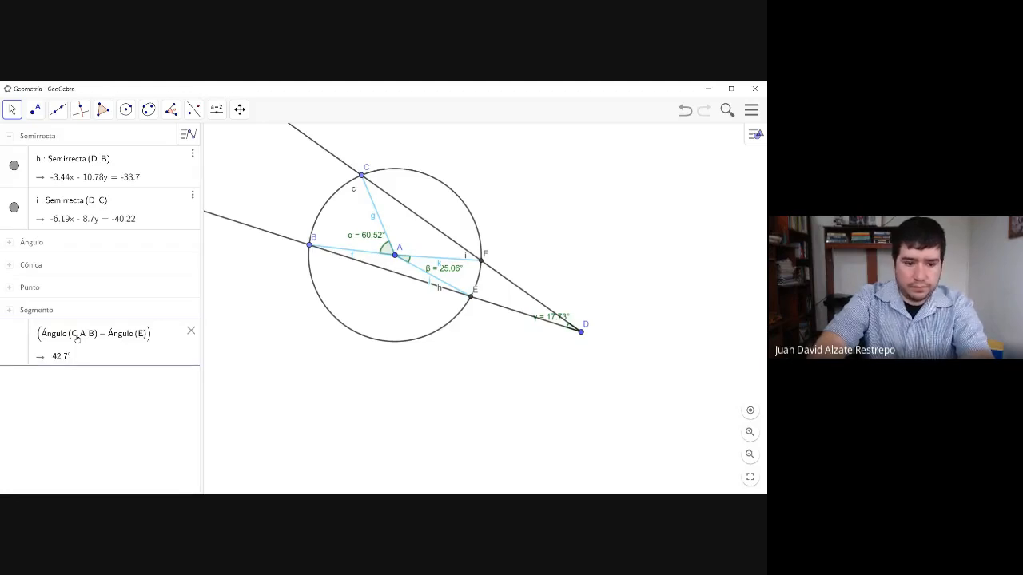
{"action": "type", "text": ",A"}
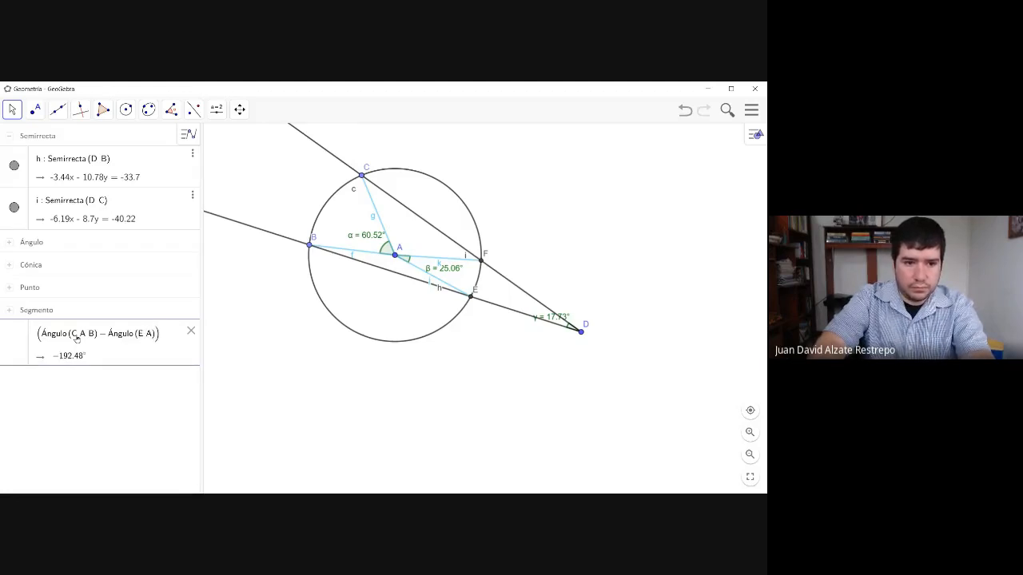
{"action": "type", "text": ","}
{"action": "type", "text": "F)"}
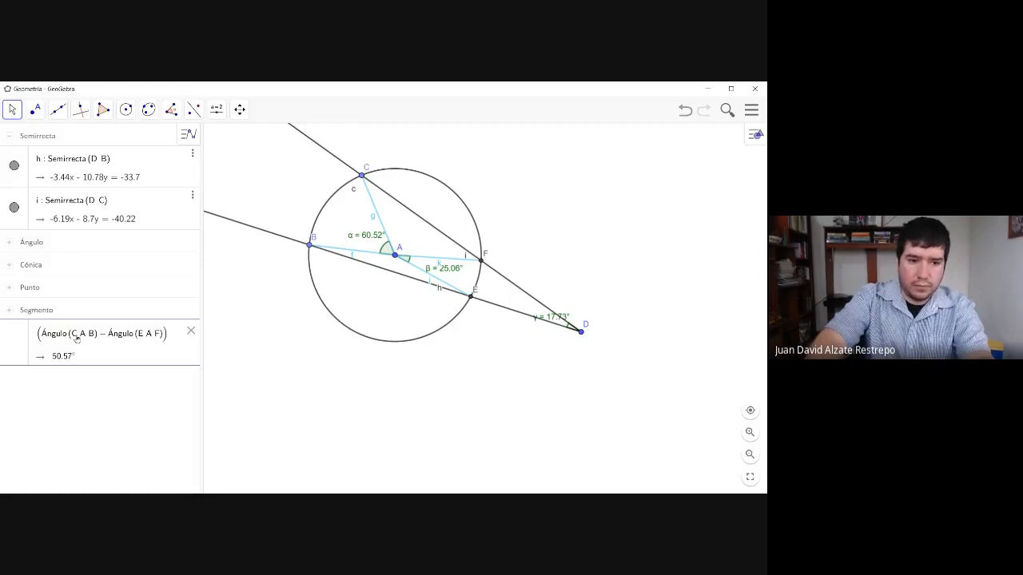
{"action": "type", "text": "/"}
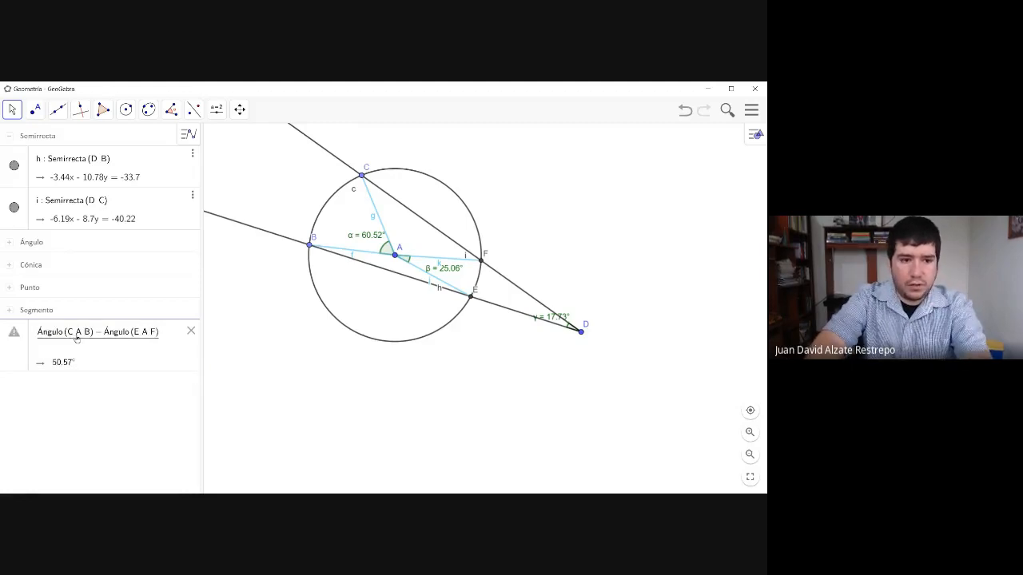
{"action": "type", "text": "2"}
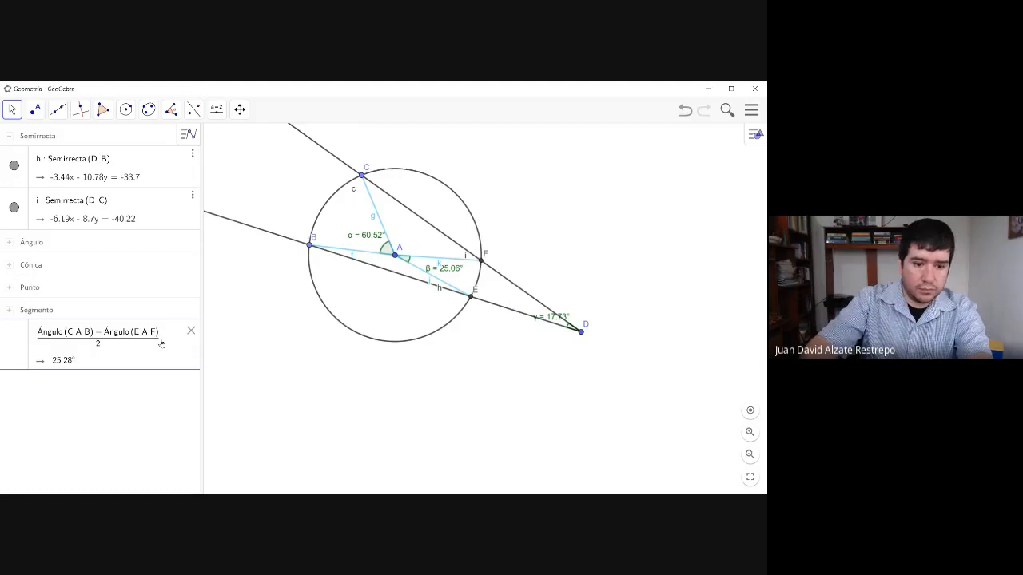
- Divide the difference between Ángulo(C, A, B) and Ángulo(E, A, F) by 2 in the algebra expression
{"action": "type", "text": "="}
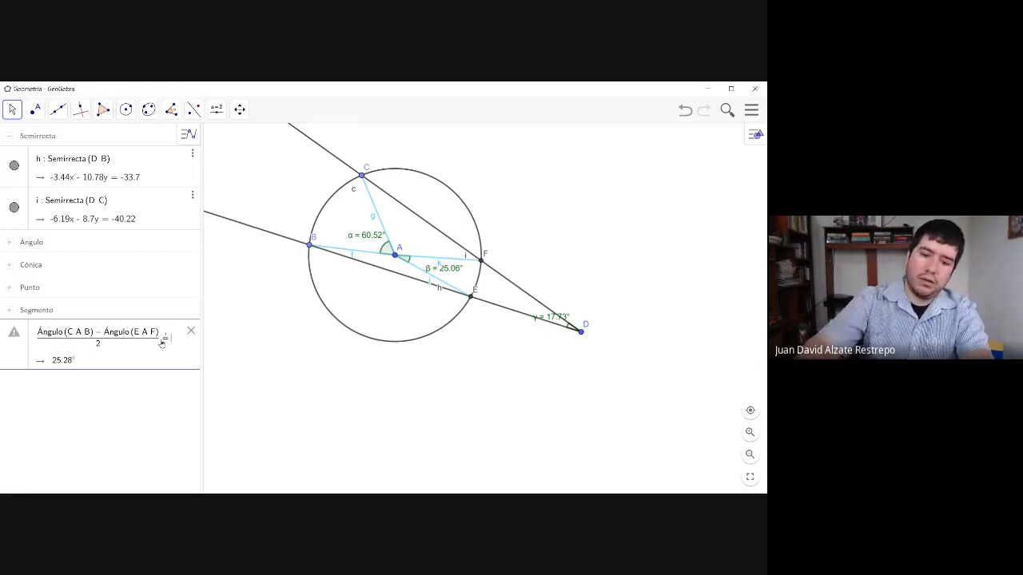
{"action": "key", "text": "BackSpace"}
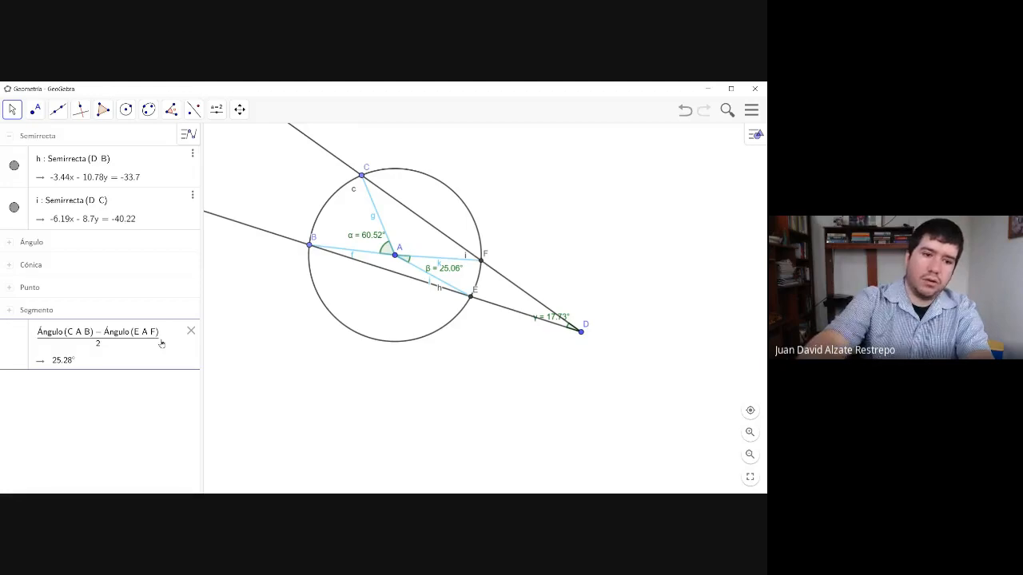
- Complete the expression as a comparison of the halved difference with Ángulo(F, D, E), and enter it
{"action": "type", "text": "="}
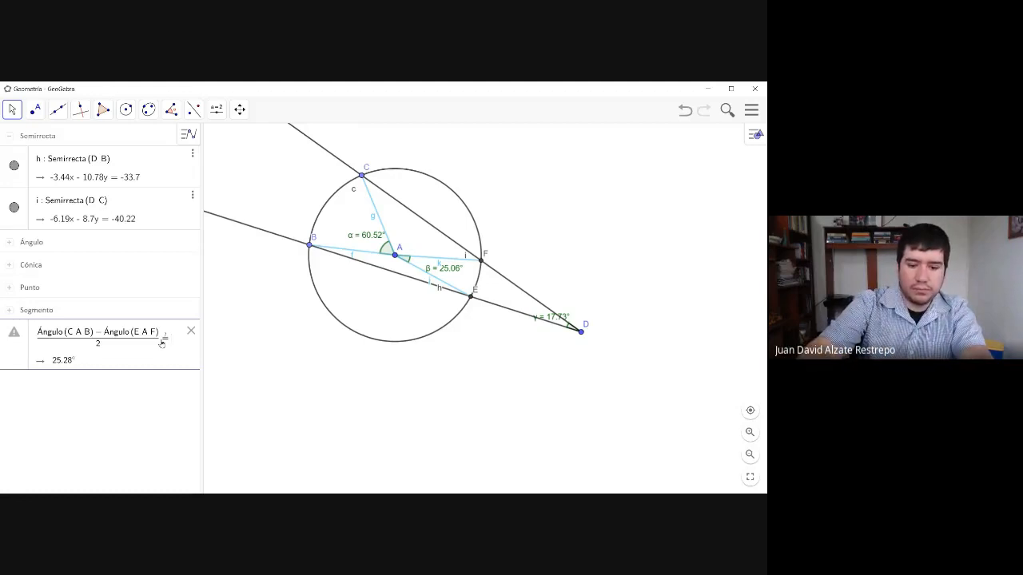
{"action": "type", "text": "Á"}
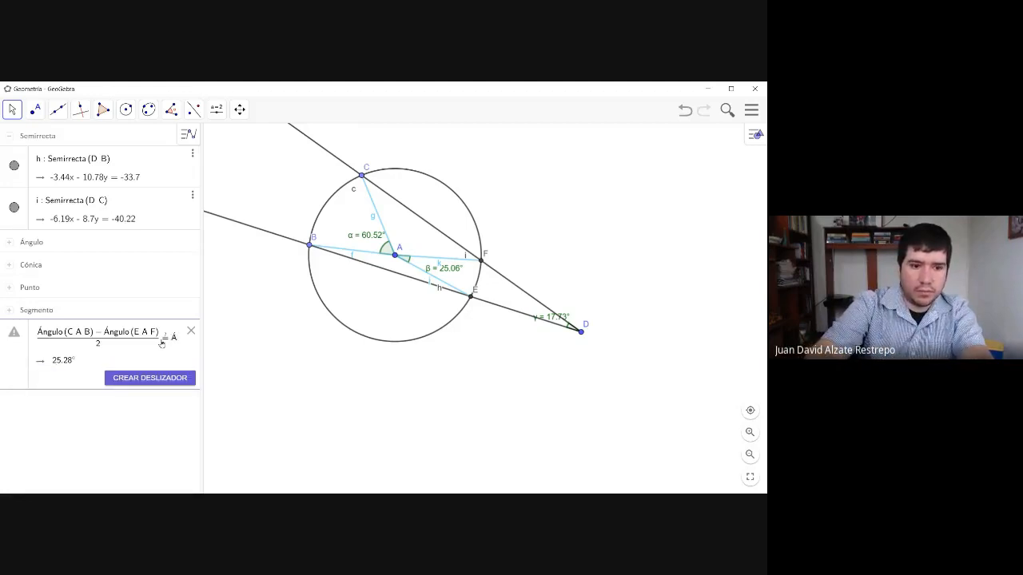
{"action": "type", "text": "ngu"}
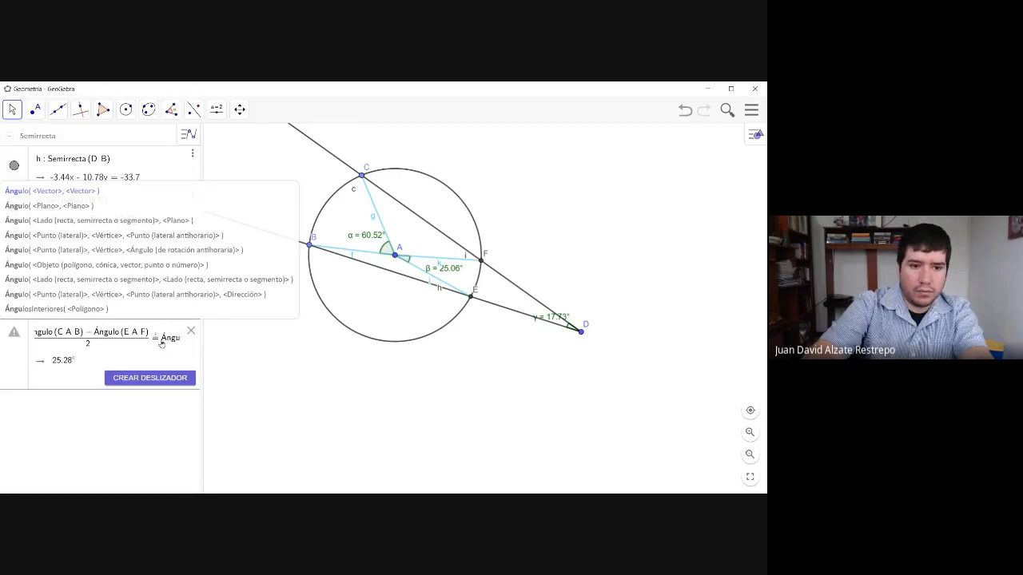
{"action": "type", "text": "lo"}
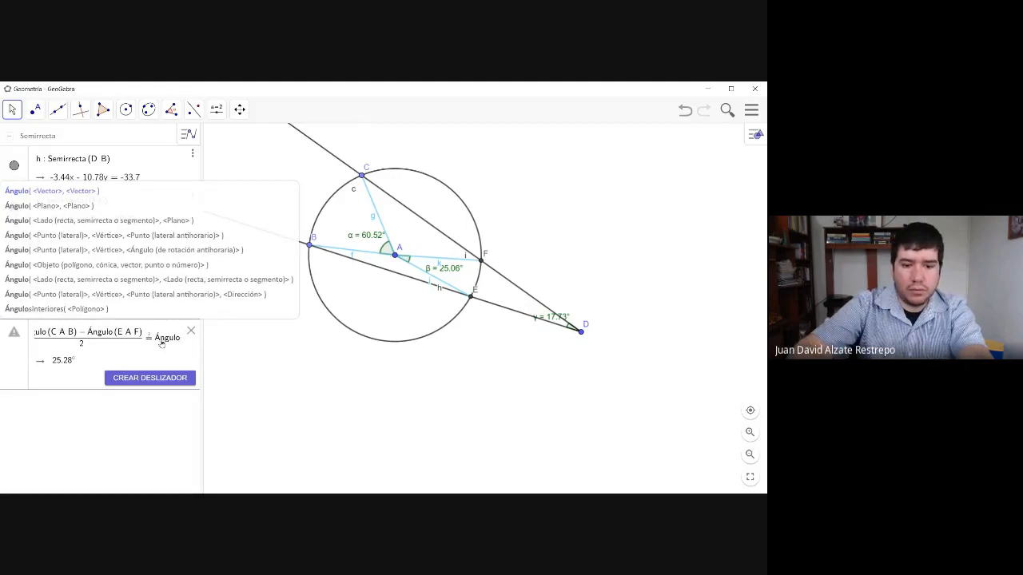
{"action": "type", "text": "("}
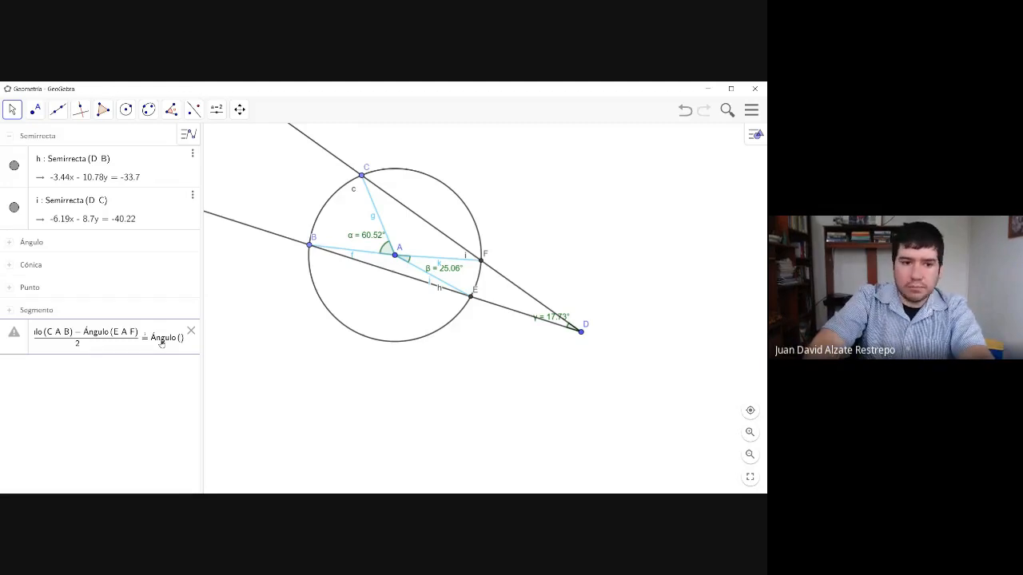
{"action": "type", "text": "F "}
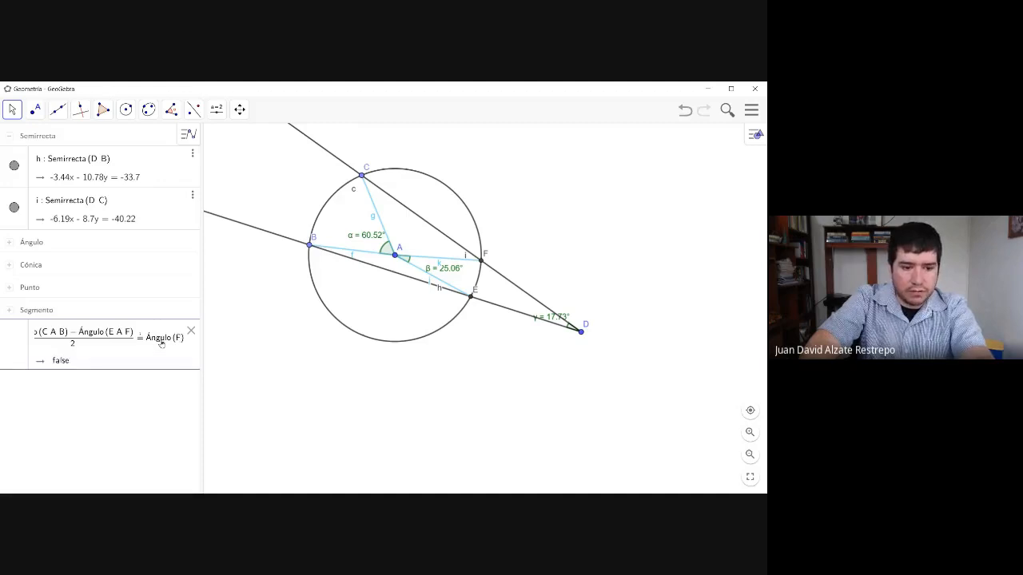
{"action": "type", "text": "D "}
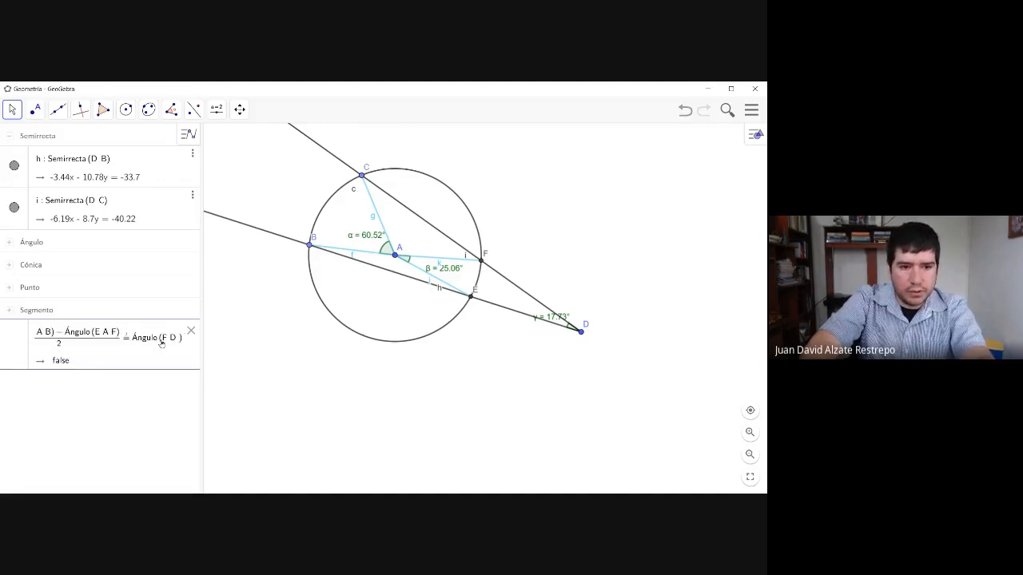
{"action": "type", "text": "E"}
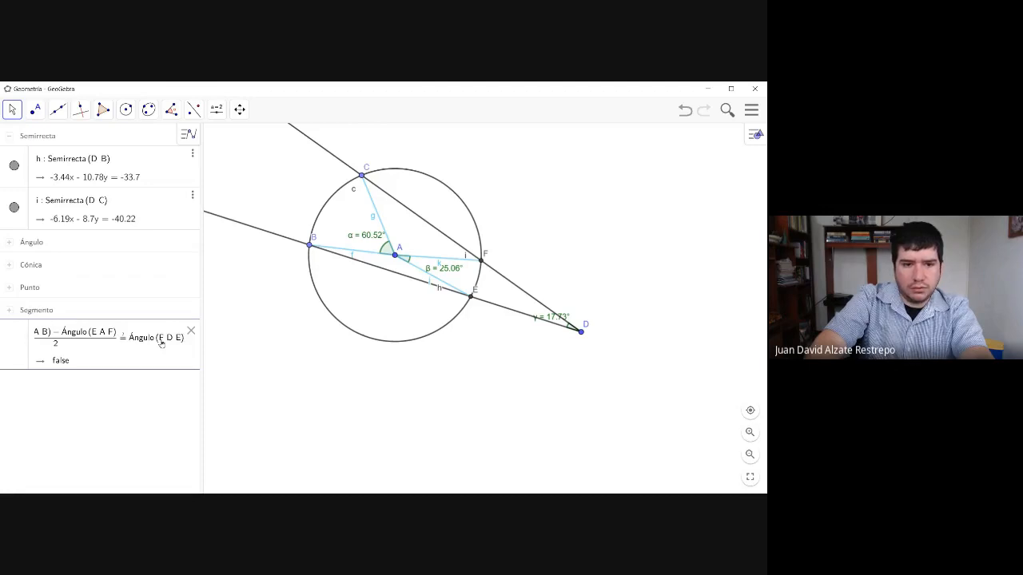
{"action": "key", "text": "Return"}
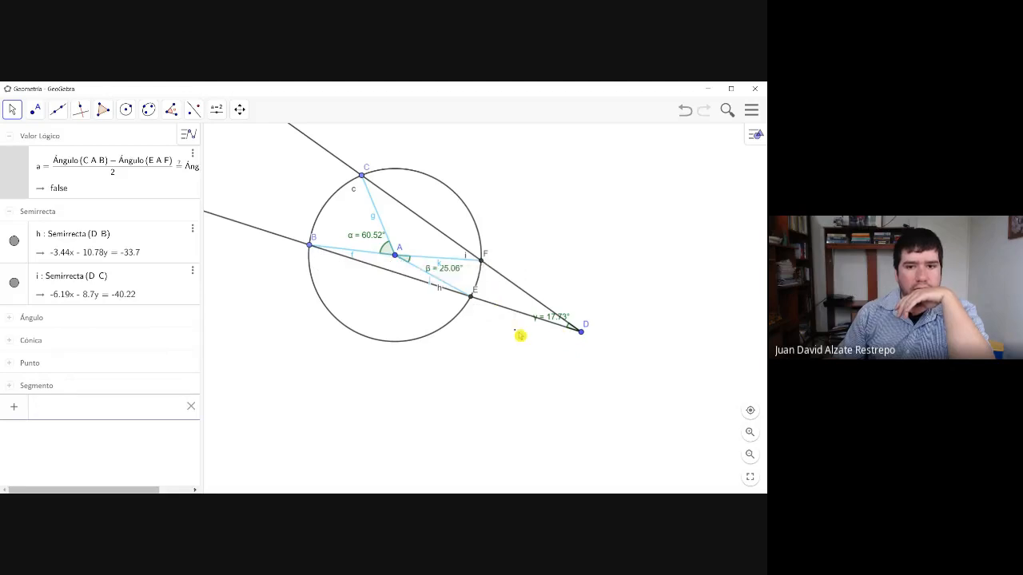
- Move point D farther from the circle so that ray DB runs almost through centre A
{"action": "left_click", "coordinate": [153, 177]}
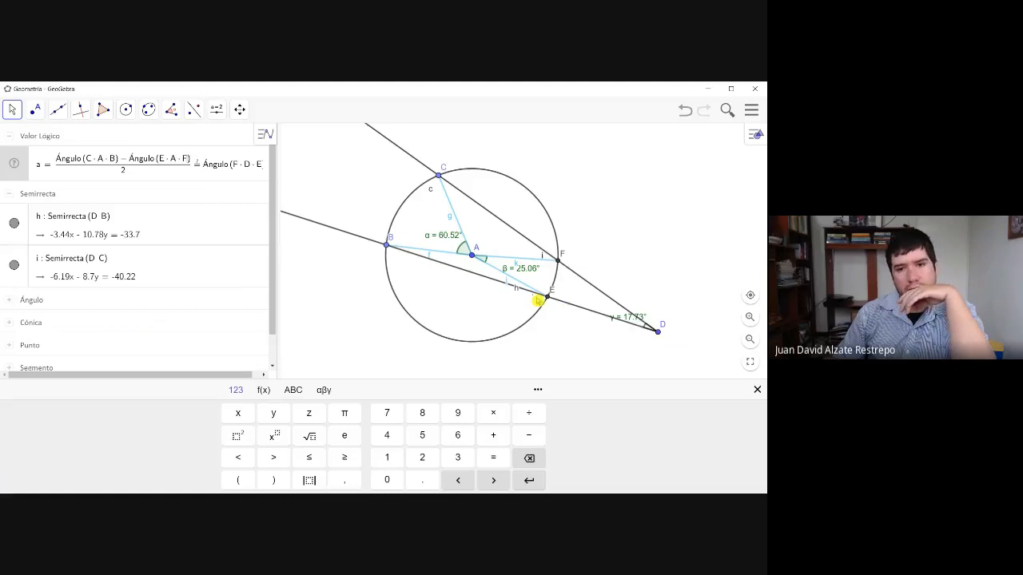
{"action": "left_click", "coordinate": [657, 334]}
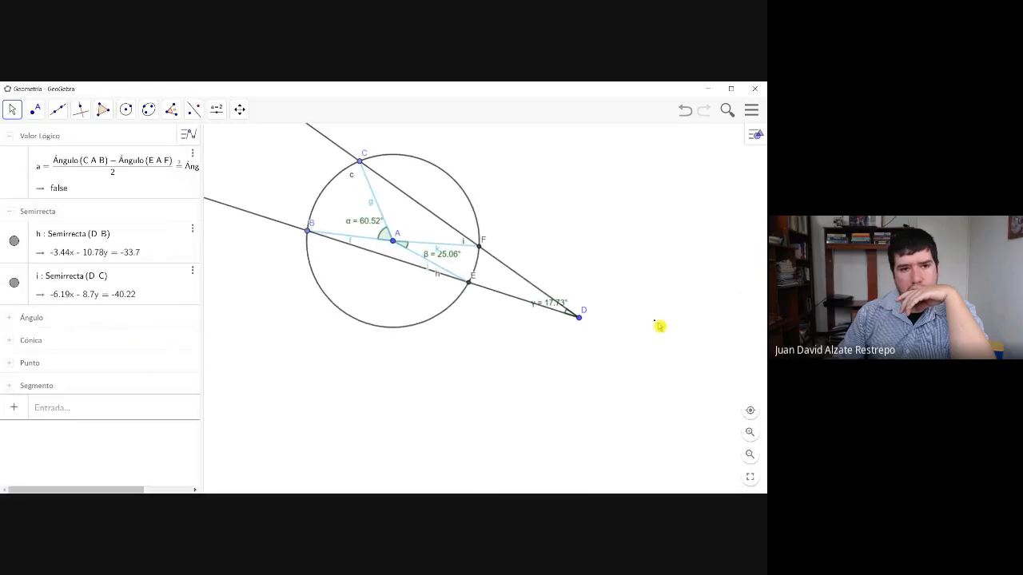
{"action": "left_click_drag", "start_coordinate": [579, 318], "coordinate": [623, 271]}
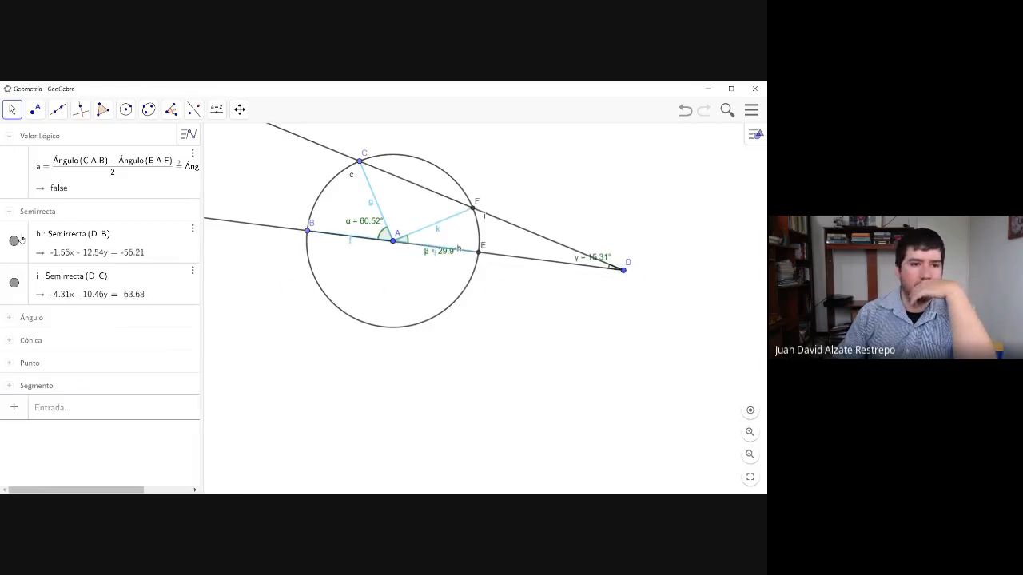
- Collapse the Semirrecta group, expand the Ángulo group, and check the comparison's first term against the Ángulo(C, A, B) definition
{"action": "left_click", "coordinate": [9, 213]}
{"action": "left_click", "coordinate": [9, 237]}
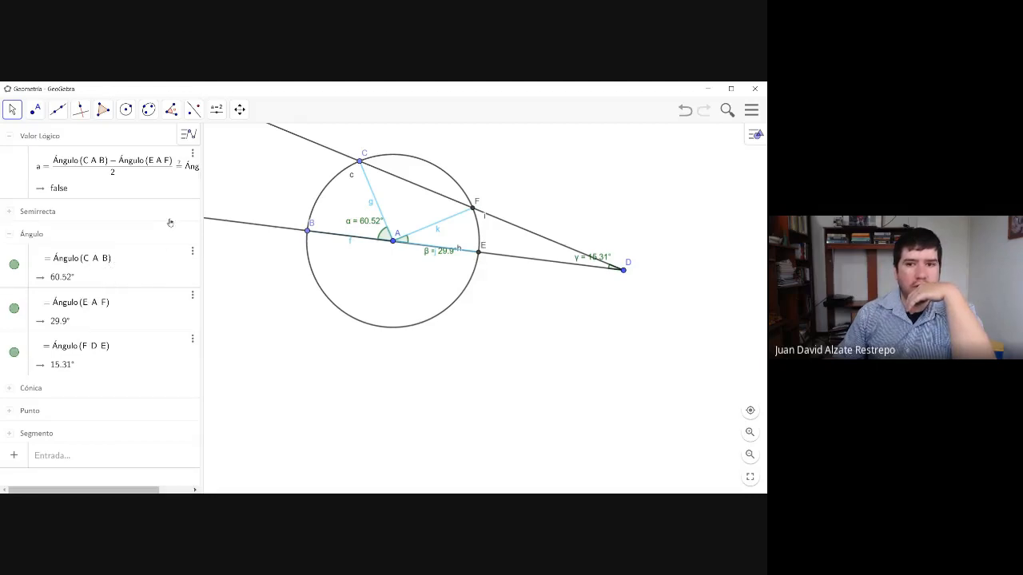
{"action": "left_click", "coordinate": [189, 167]}
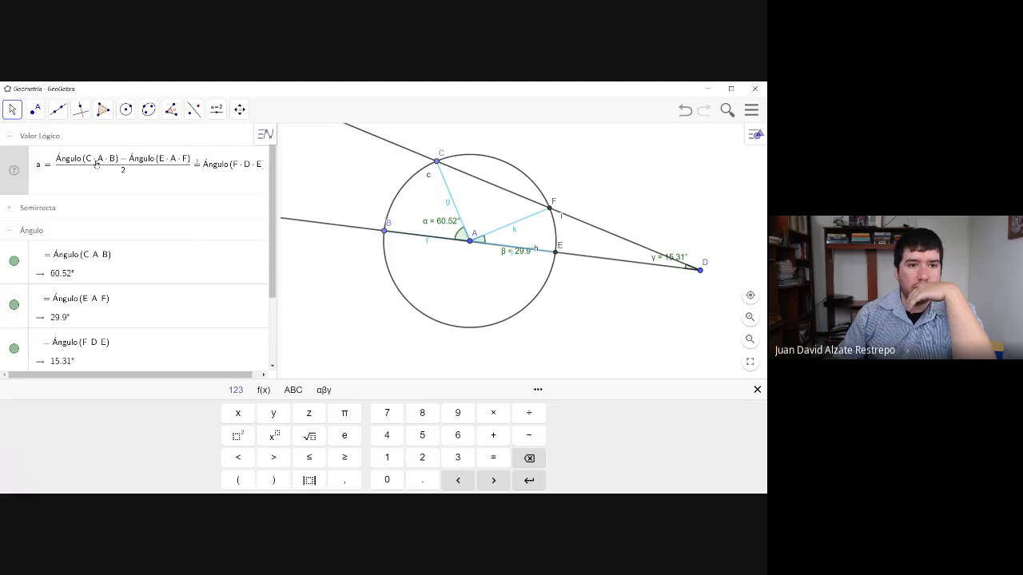
{"action": "left_click", "coordinate": [95, 255]}
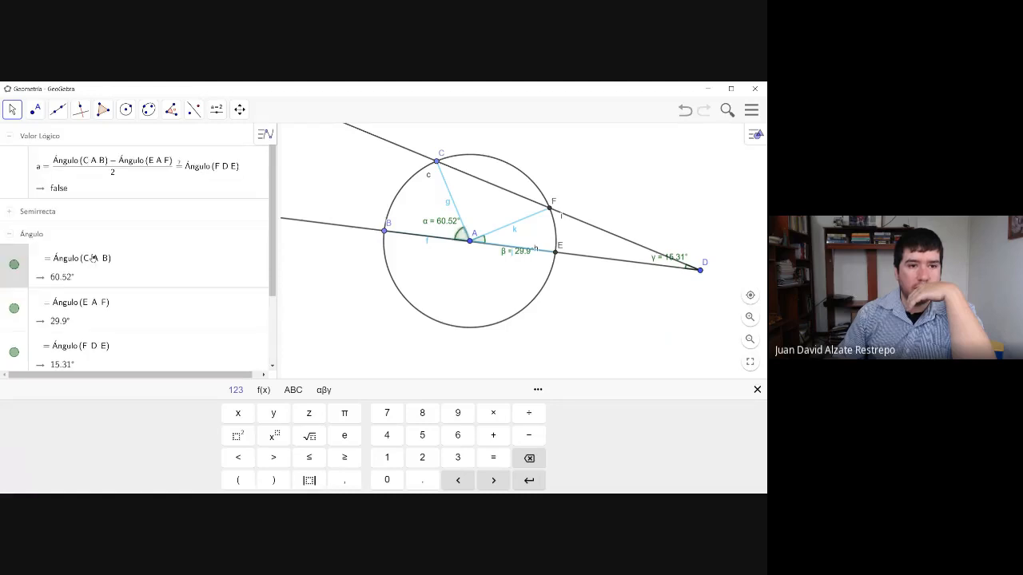
{"action": "left_click", "coordinate": [92, 167]}
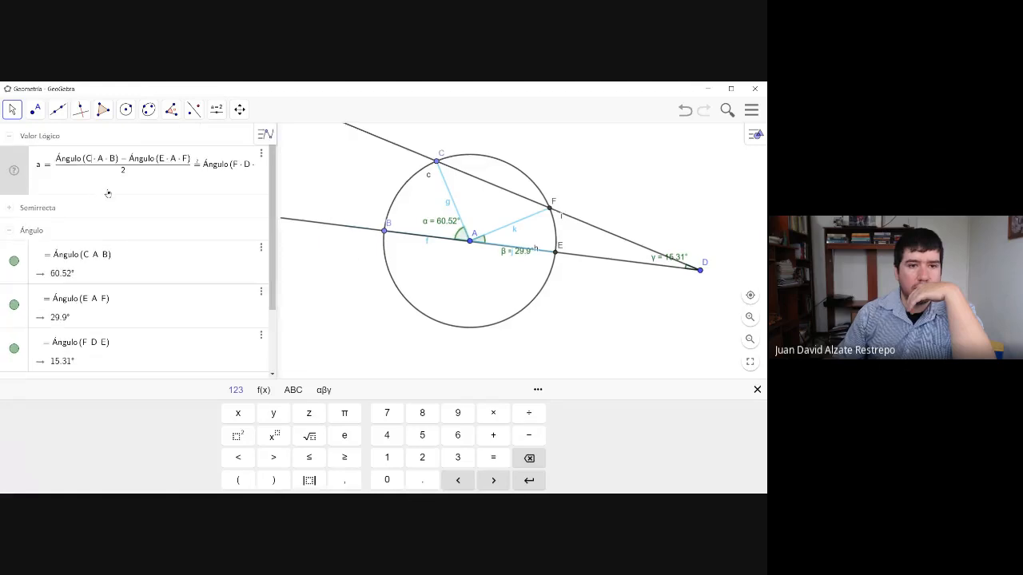
{"action": "left_click", "coordinate": [697, 255]}
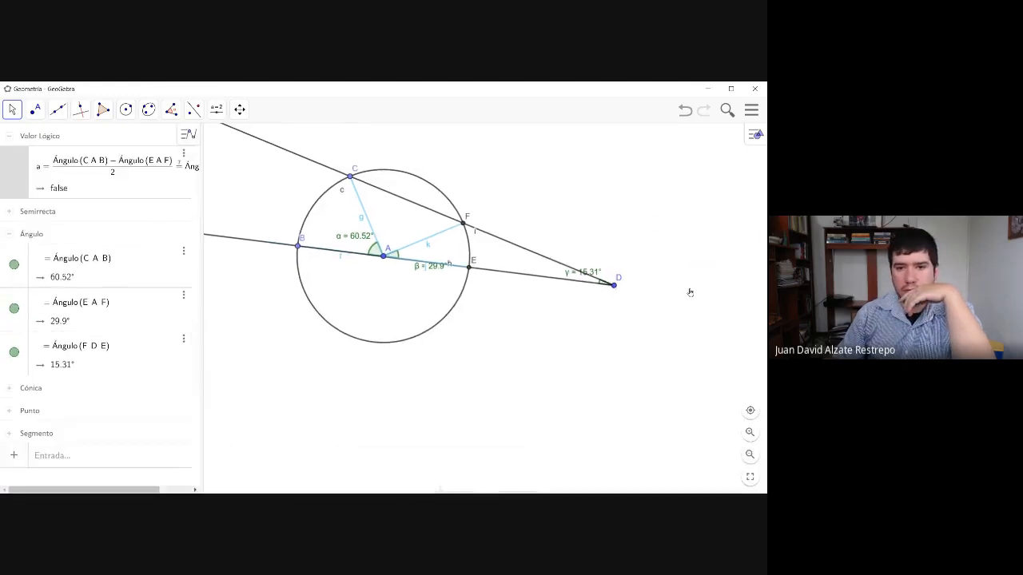
- Move point D well below the level of centre A, and inspect the definitions of the comparison and Ángulo(C, A, B)
{"action": "left_click_drag", "start_coordinate": [609, 308], "coordinate": [593, 344]}
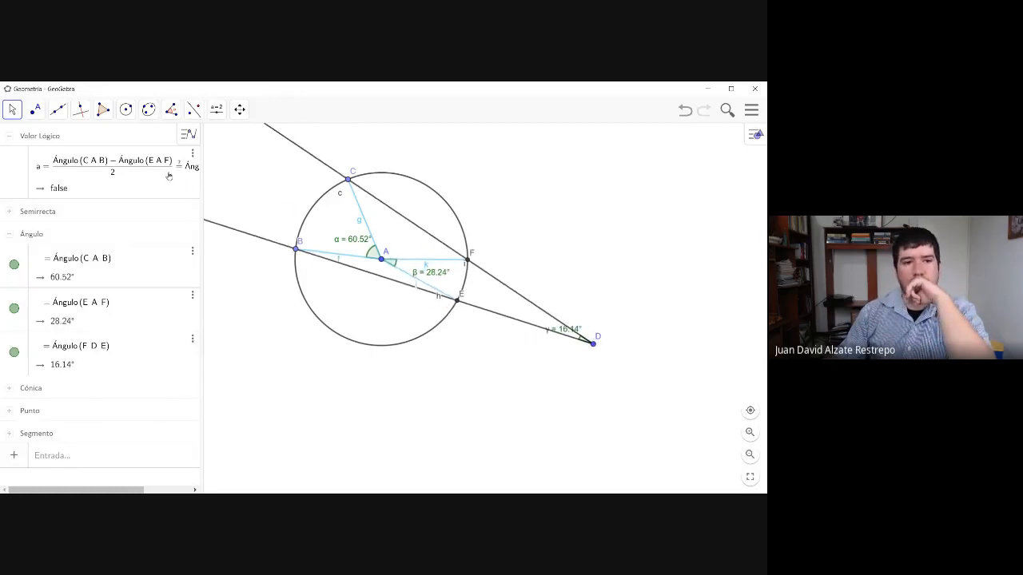
{"action": "left_click", "coordinate": [169, 176]}
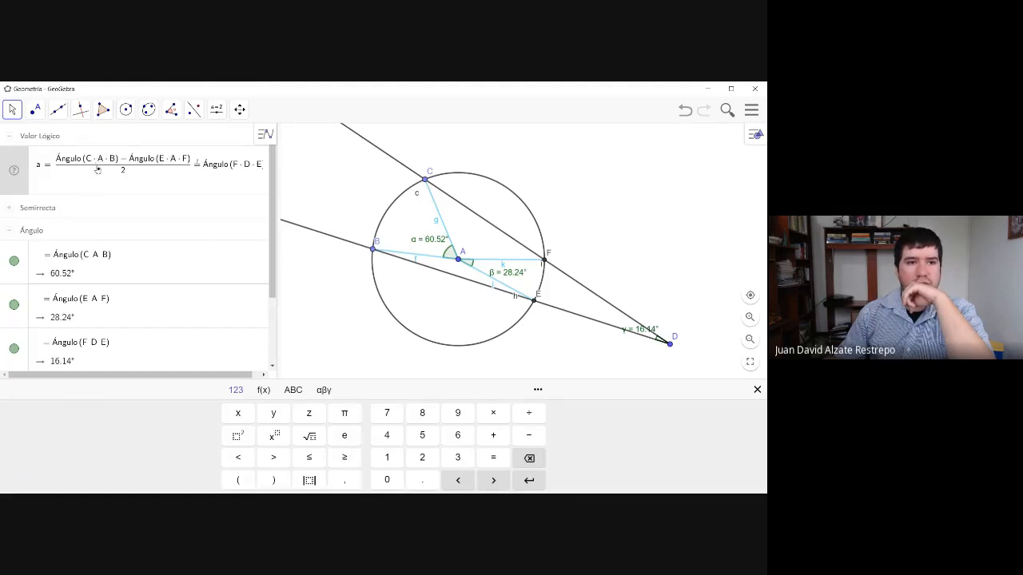
{"action": "left_click", "coordinate": [93, 257]}
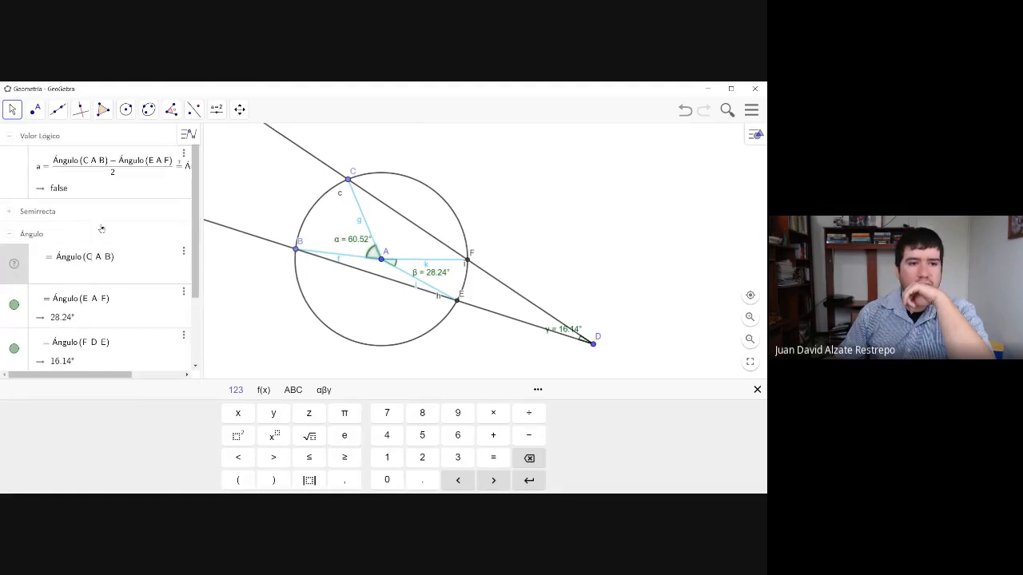
- Try to replace the multiplication signs between C, A and B with commas in the comparison's first Ángulo term
{"action": "left_click", "coordinate": [91, 164]}
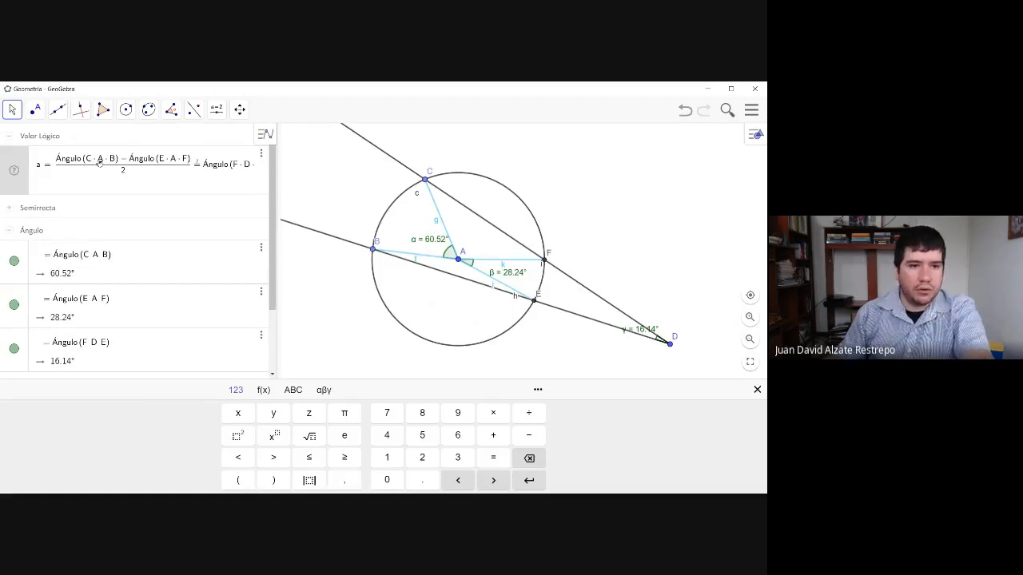
{"action": "key", "text": "BackSpace"}
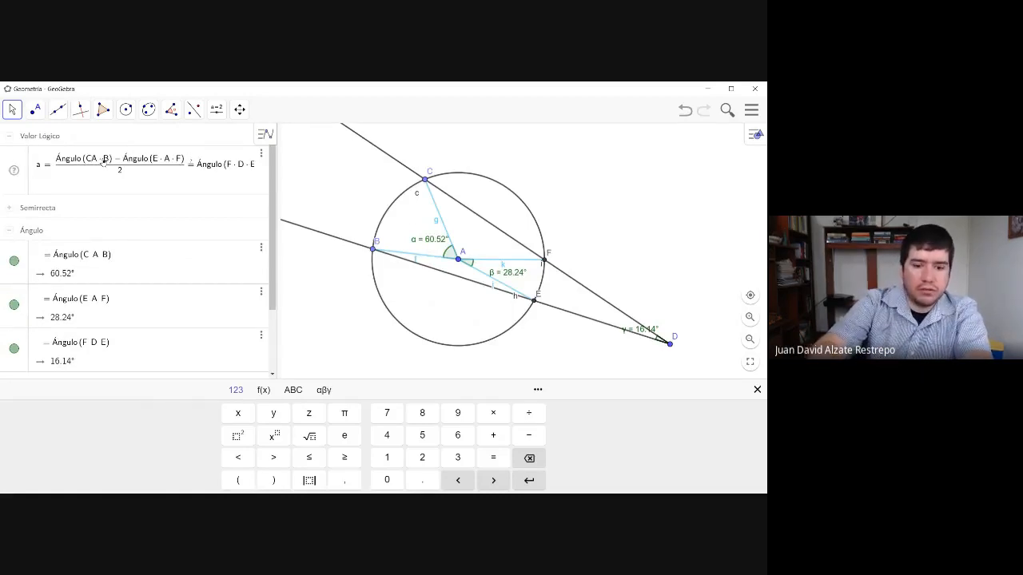
{"action": "type", "text": ","}
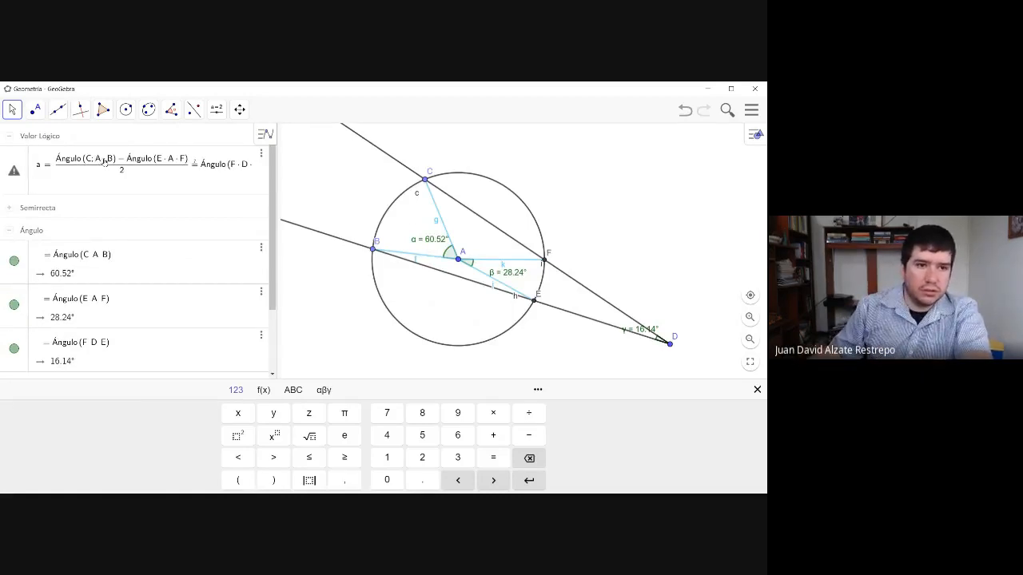
{"action": "key", "text": "BackSpace"}
{"action": "type", "text": ","}
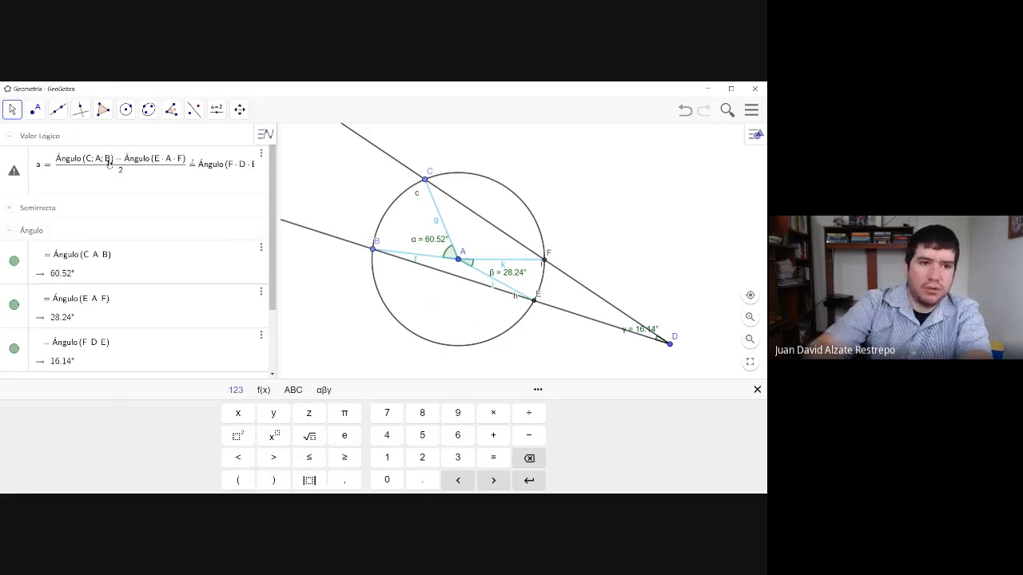
{"action": "key", "text": "Return"}
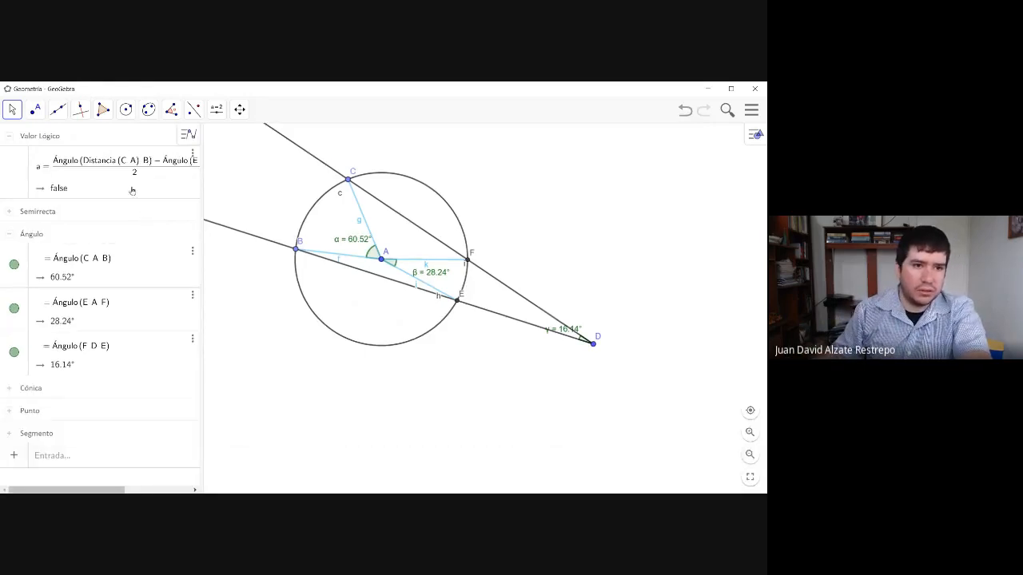
- Replace Distancia(C, A) with the separate points C, A in the comparison's first term, making it Ángulo(C, A, B)
{"action": "left_click", "coordinate": [129, 163]}
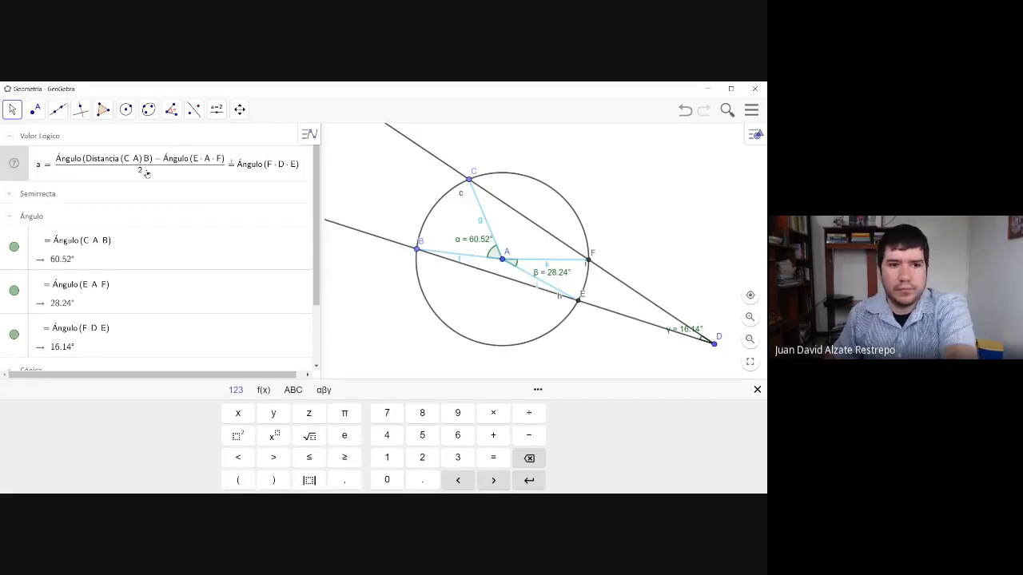
{"action": "key", "text": "BackSpace"}
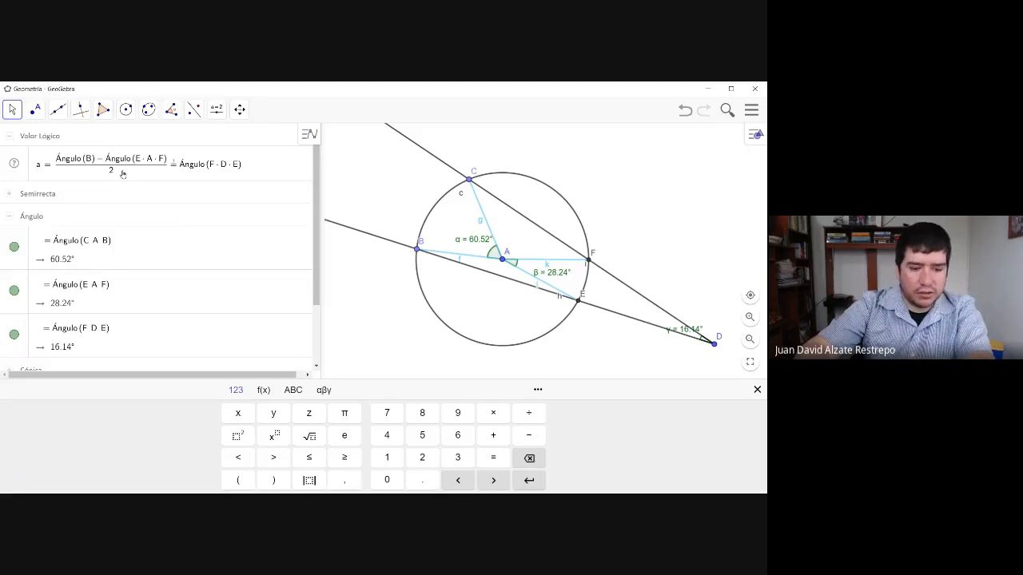
{"action": "type", "text": "C"}
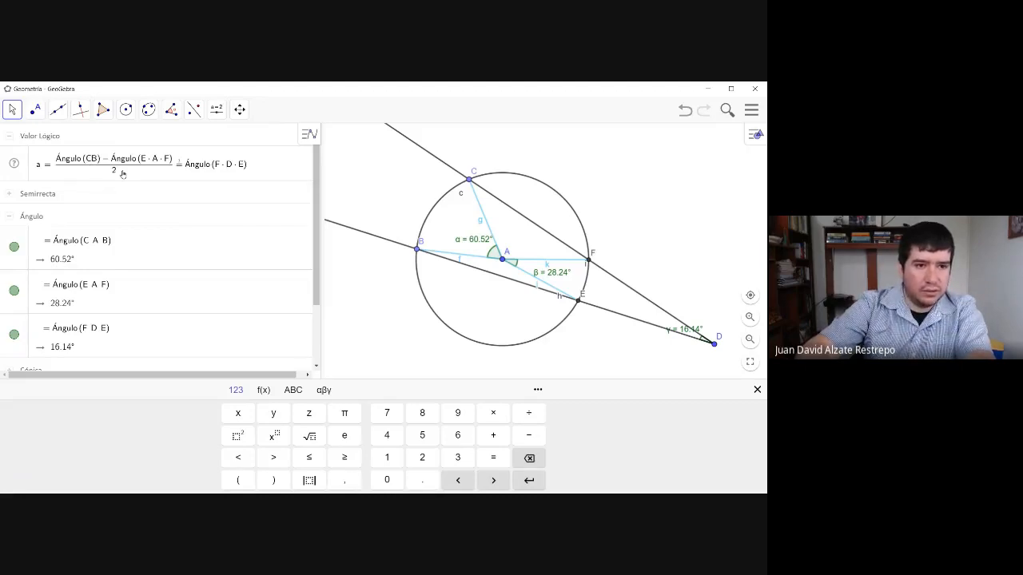
{"action": "type", "text": ",A,"}
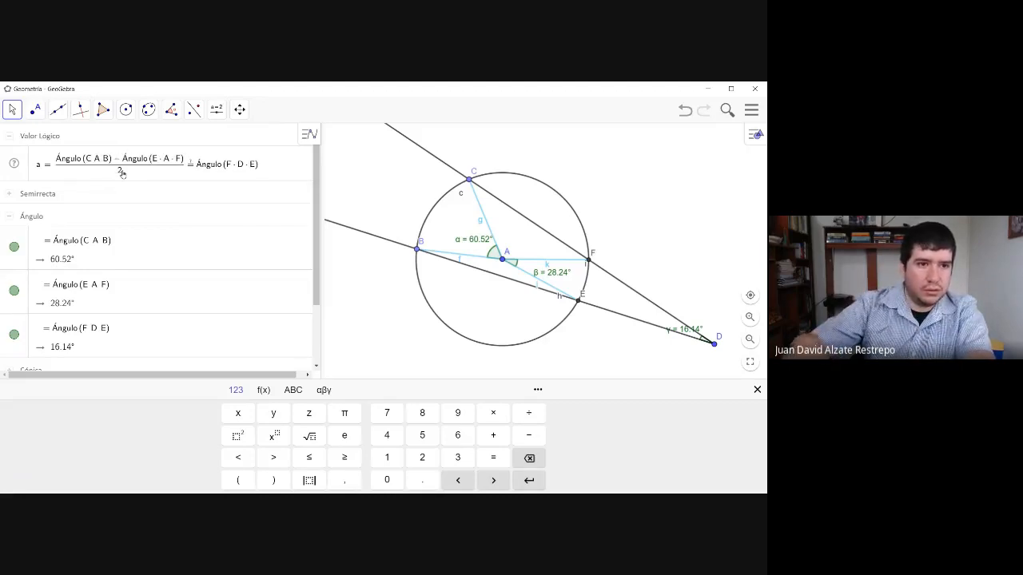
{"action": "left_click", "coordinate": [163, 192]}
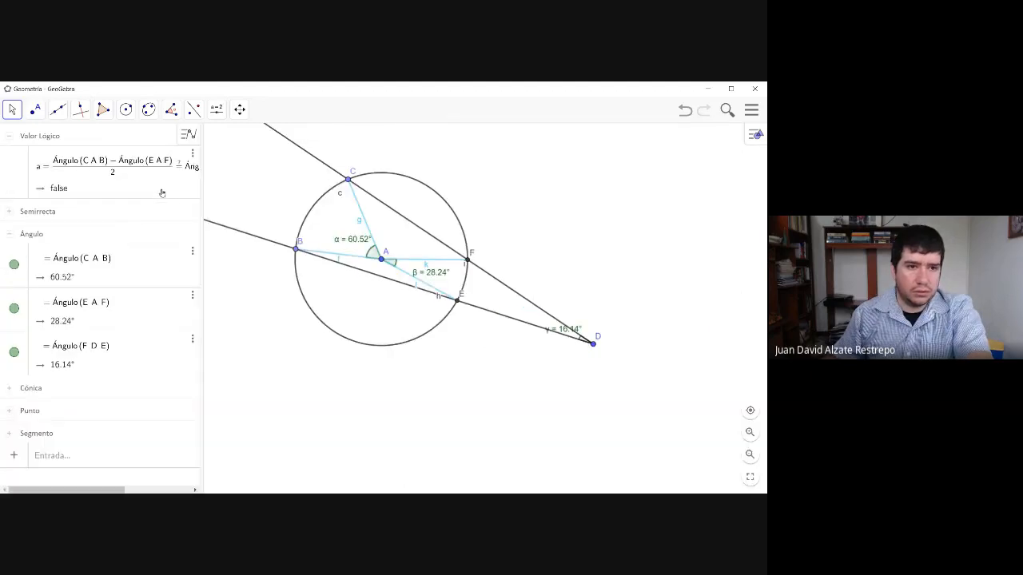
- Try to remove the multiplication signs inside the comparison's three Ángulo terms, writing them as CAB, EAF and FDE
{"action": "left_click", "coordinate": [100, 166]}
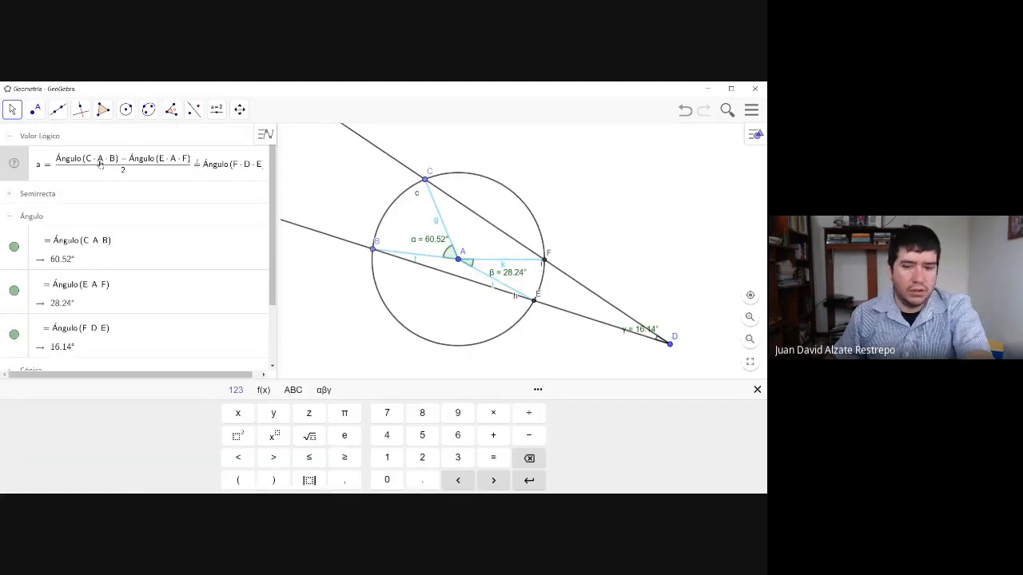
{"action": "key", "text": "BackSpace"}
{"action": "key", "text": "BackSpace"}
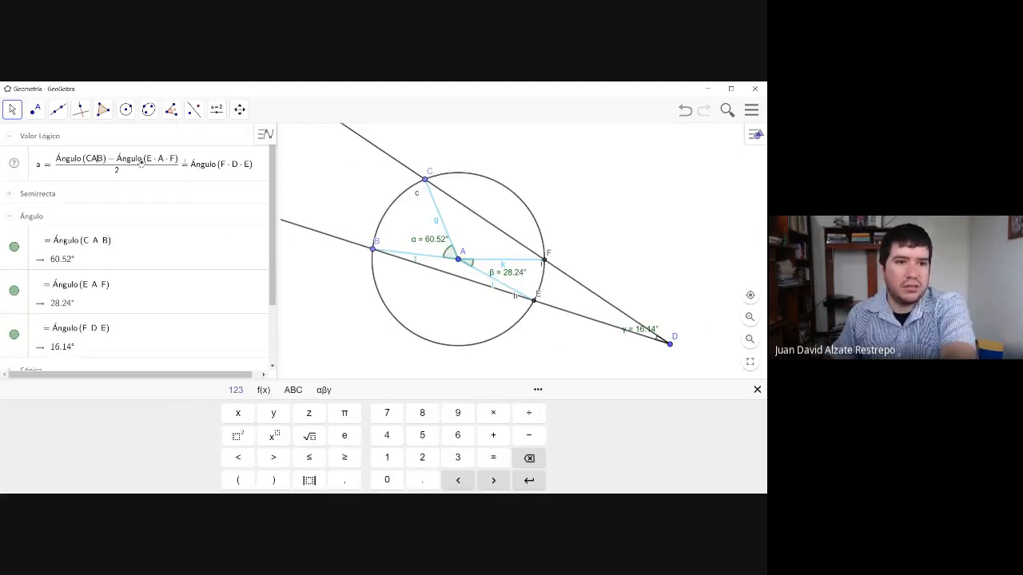
{"action": "key", "text": "BackSpace"}
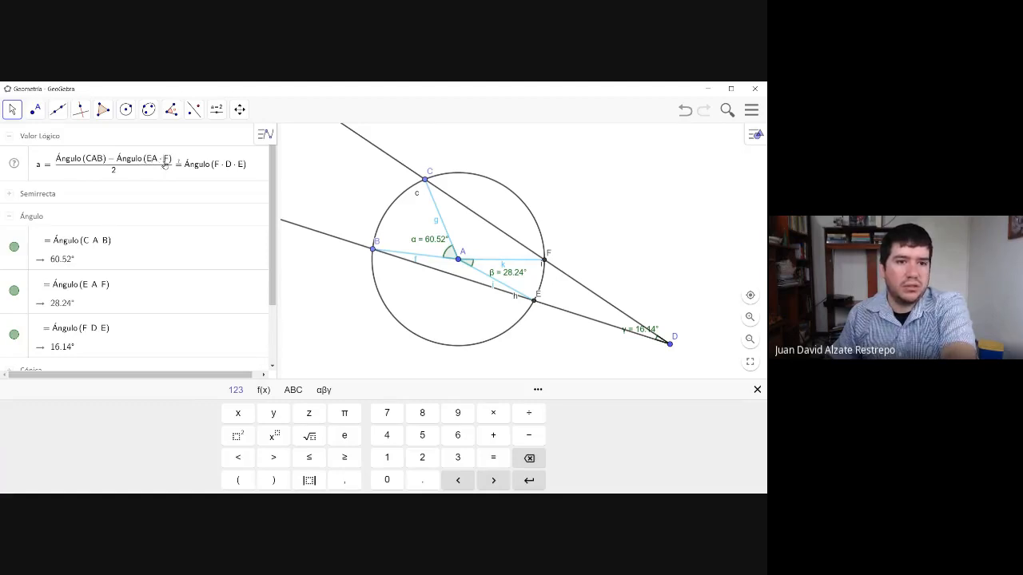
{"action": "key", "text": "BackSpace"}
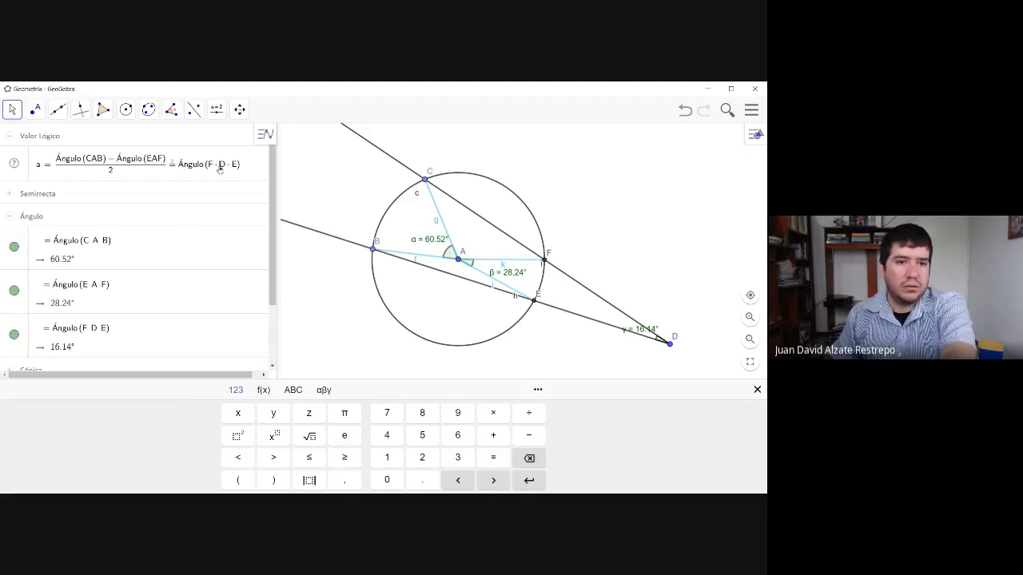
{"action": "key", "text": "BackSpace"}
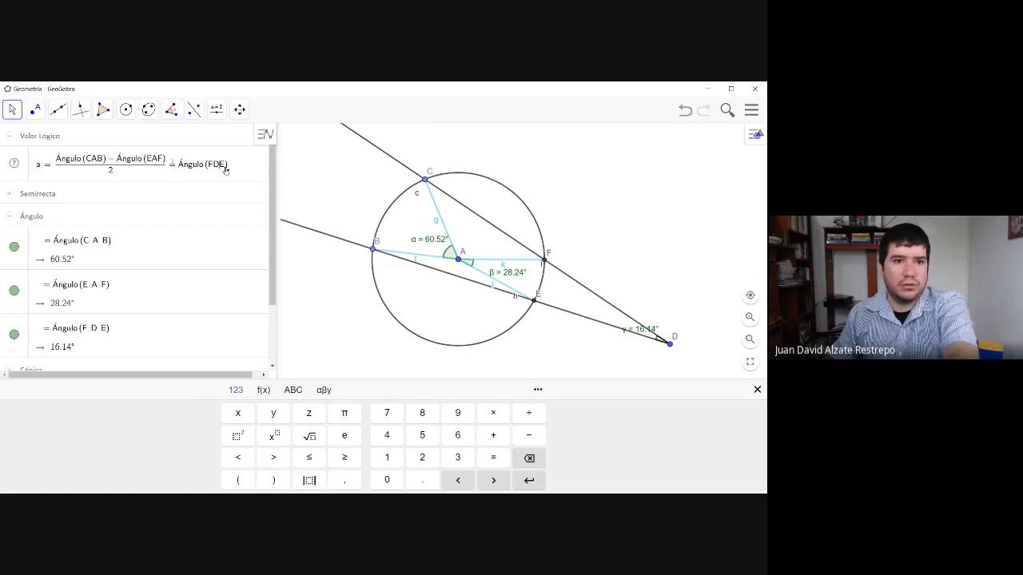
{"action": "key", "text": "Return"}
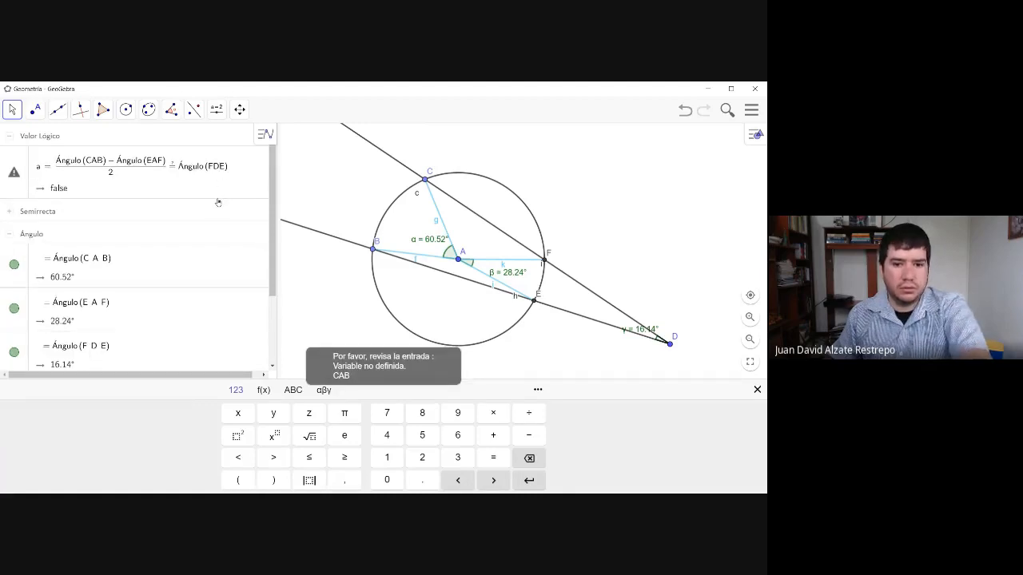
- Check the comparison's definition, and move point D slightly lower and nearer to the circle
{"action": "left_click", "coordinate": [93, 158]}
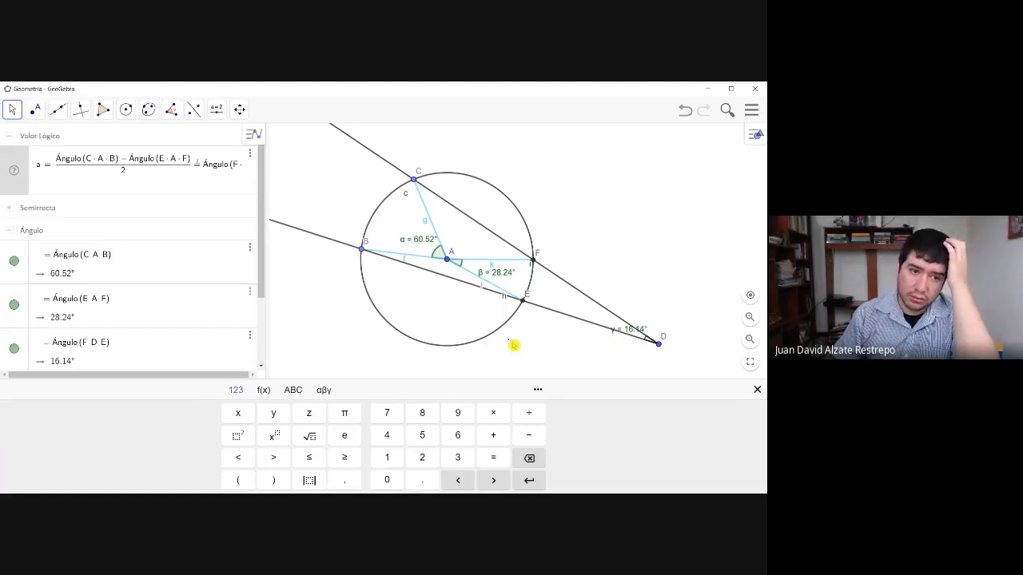
{"action": "left_click", "coordinate": [659, 346]}
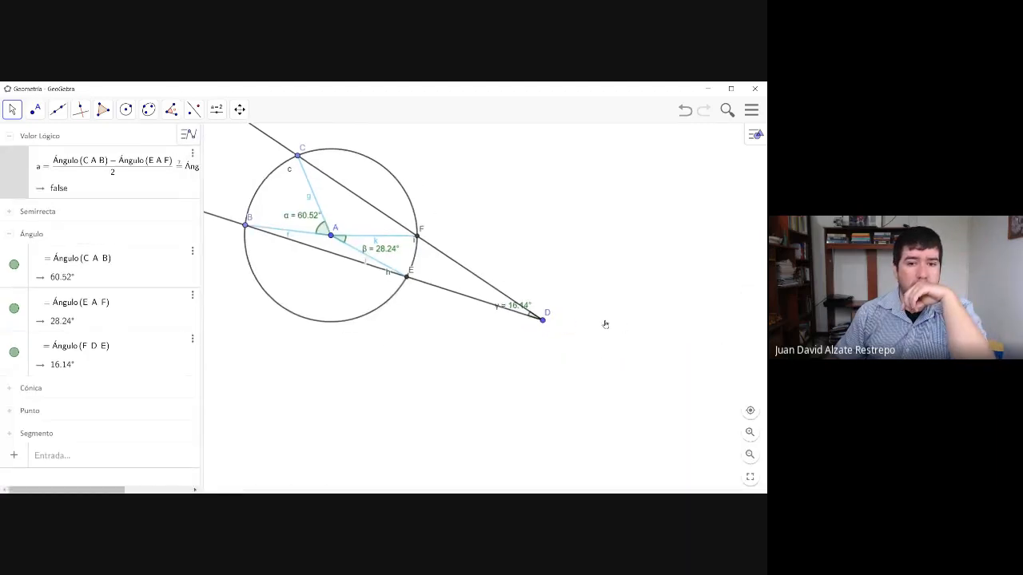
{"action": "left_click_drag", "start_coordinate": [558, 328], "coordinate": [506, 349]}
- Try to remove the "a =" label from the start of the comparison's definition
{"action": "left_click", "coordinate": [86, 175]}
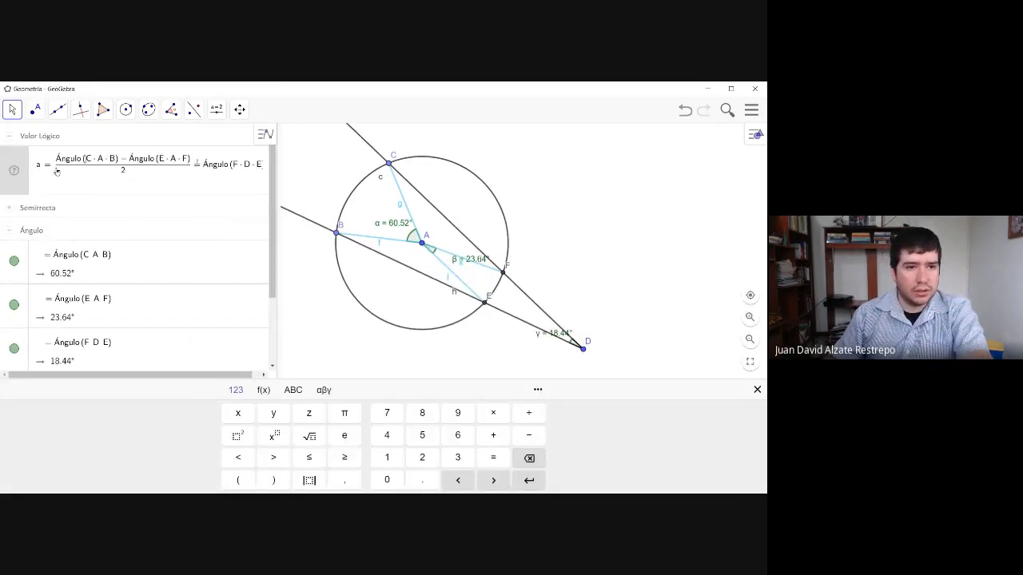
{"action": "key", "text": "BackSpace"}
{"action": "key", "text": "BackSpace"}
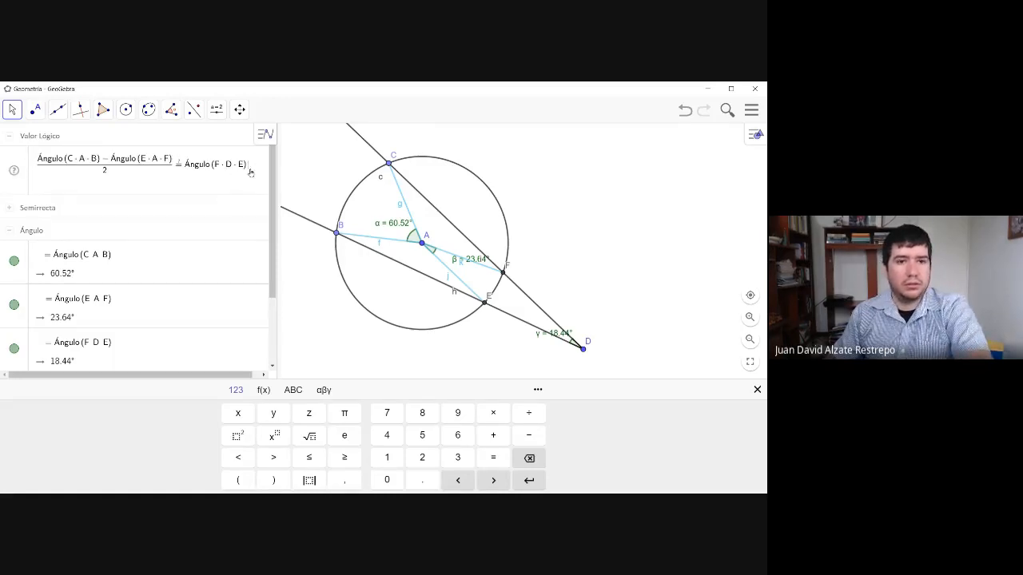
{"action": "left_click", "coordinate": [324, 162]}
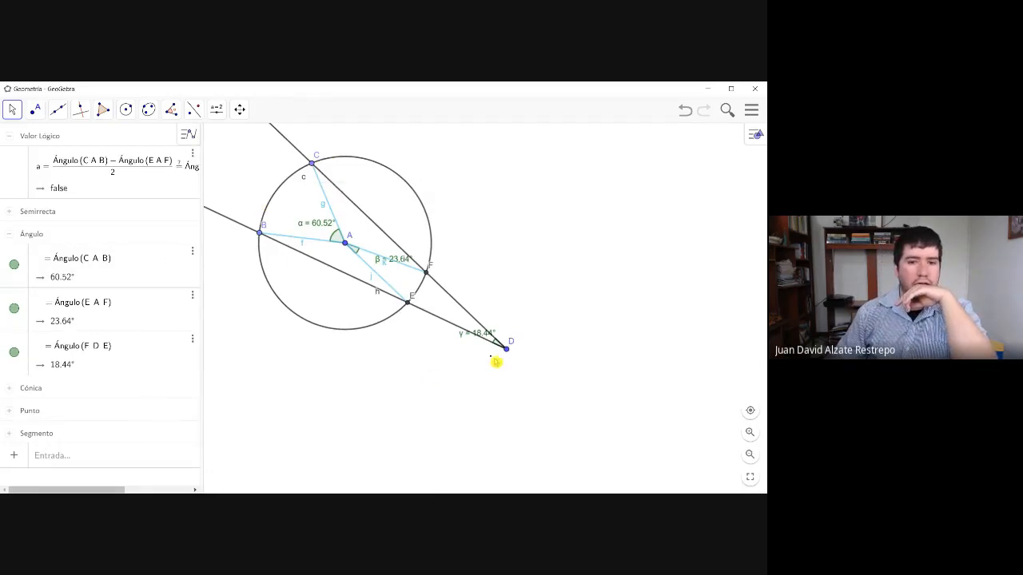
- Move point D a little closer to the circle, and view the Ángulo(C, A, B) definition with its command help
{"action": "left_click", "coordinate": [507, 353]}
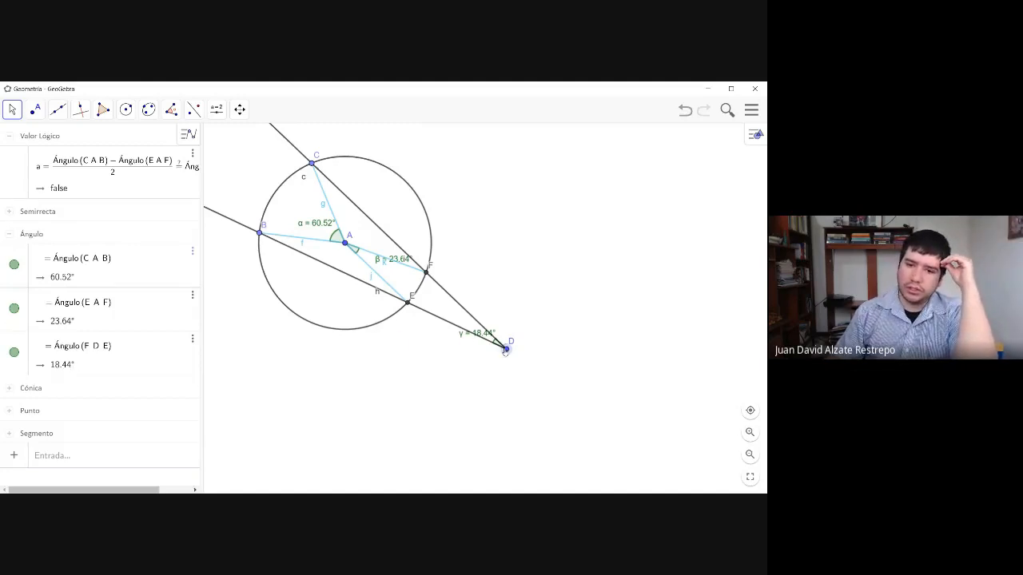
{"action": "left_click_drag", "start_coordinate": [506, 350], "coordinate": [479, 354]}
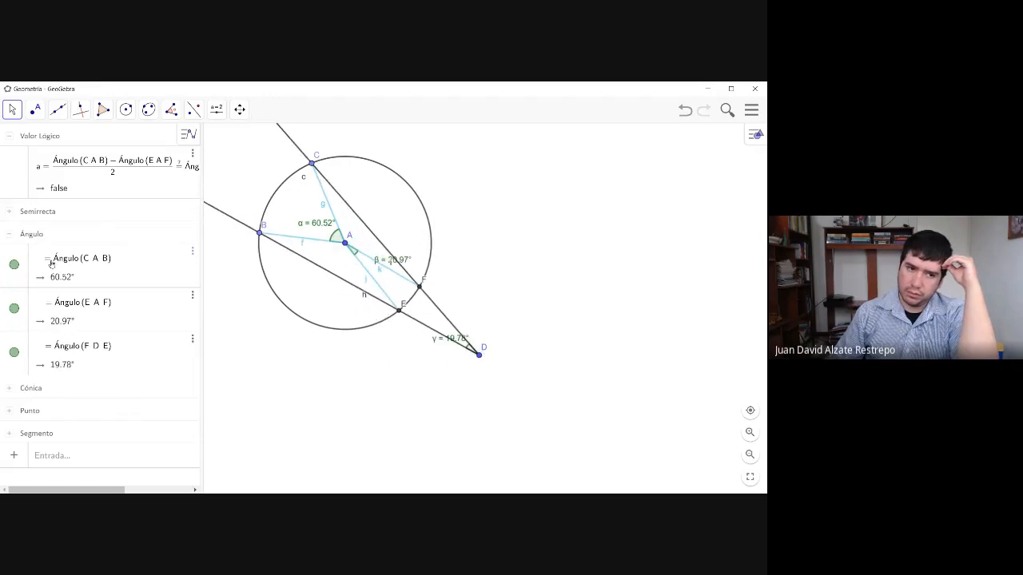
{"action": "left_click", "coordinate": [50, 264]}
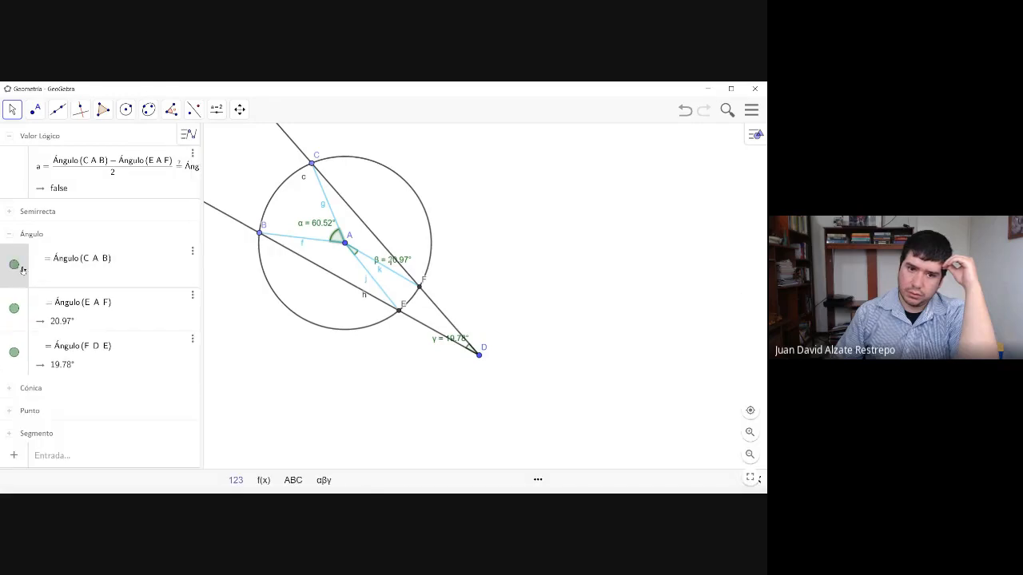
{"action": "left_click", "coordinate": [16, 266]}
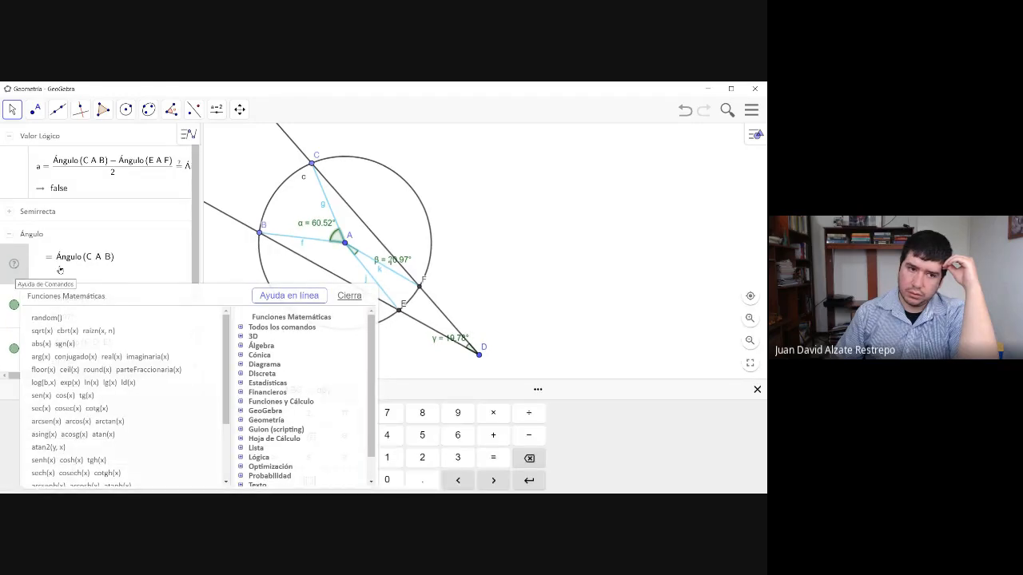
{"action": "left_click", "coordinate": [249, 268]}
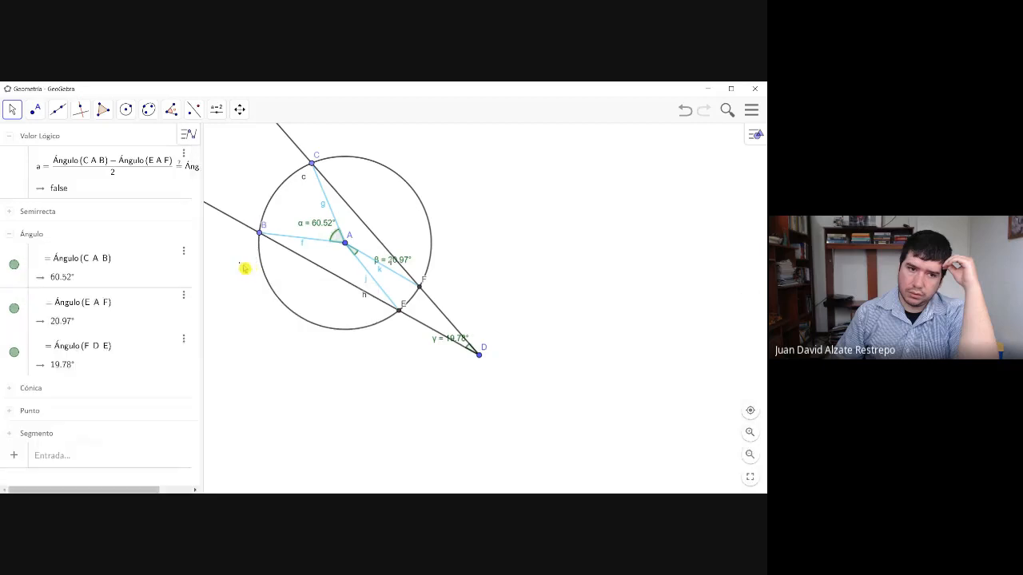
- Toggle the visibility of angle CAB, and examine its definition and the command help again
{"action": "left_click", "coordinate": [13, 267]}
{"action": "left_click", "coordinate": [14, 267]}
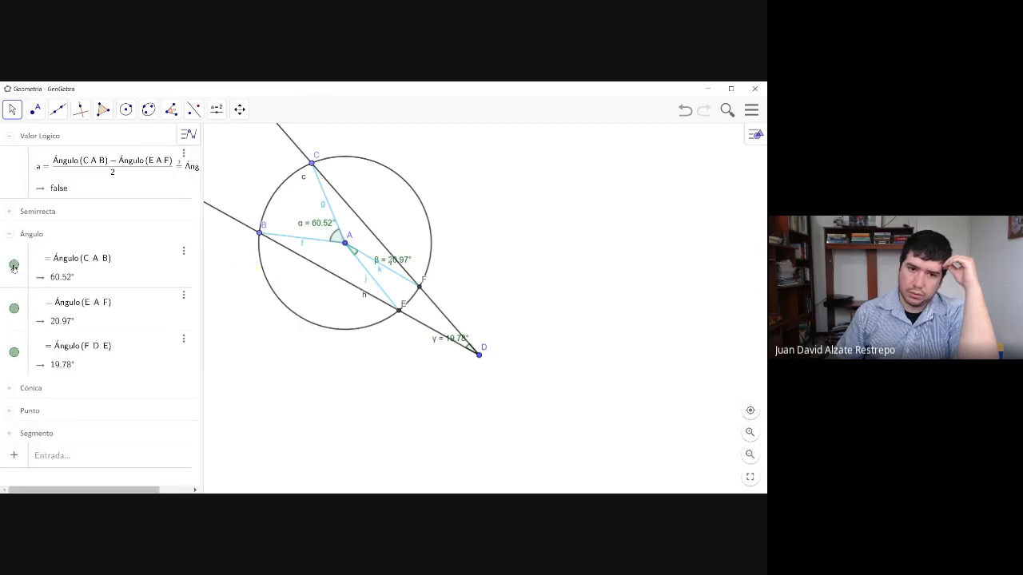
{"action": "left_click", "coordinate": [13, 267]}
{"action": "left_click", "coordinate": [14, 267]}
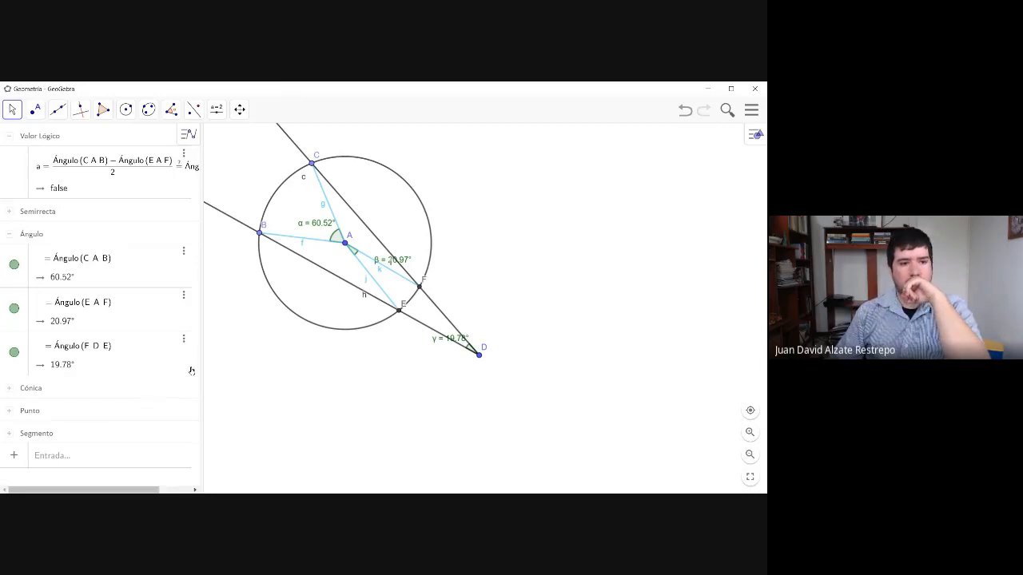
{"action": "left_click", "coordinate": [48, 262]}
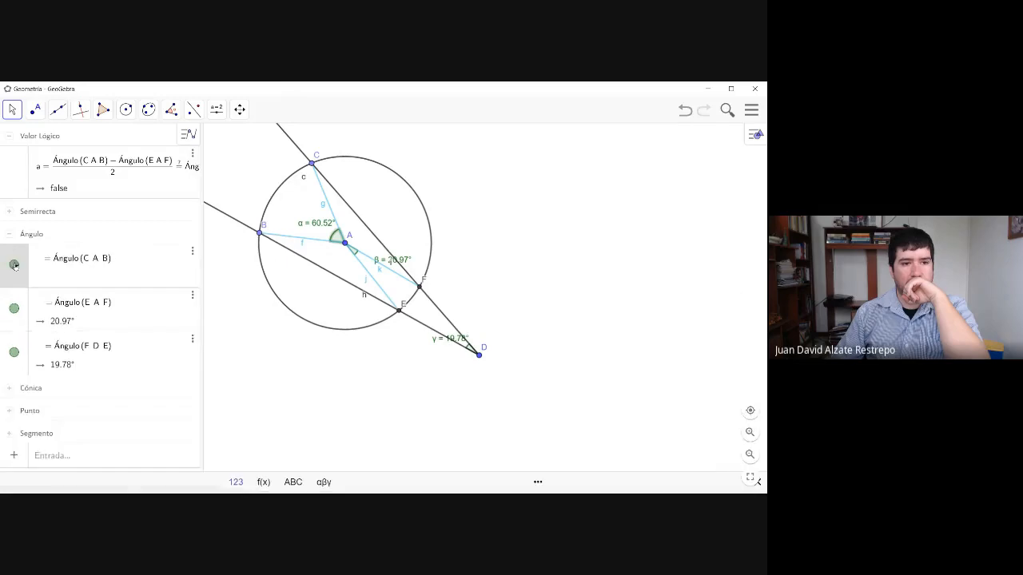
{"action": "left_click", "coordinate": [18, 265]}
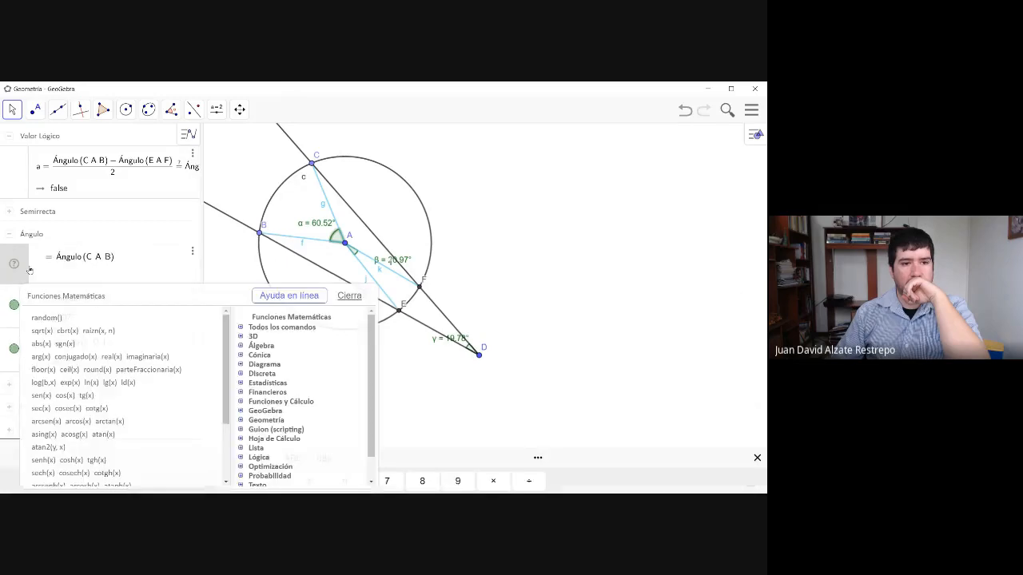
{"action": "left_click", "coordinate": [349, 295]}
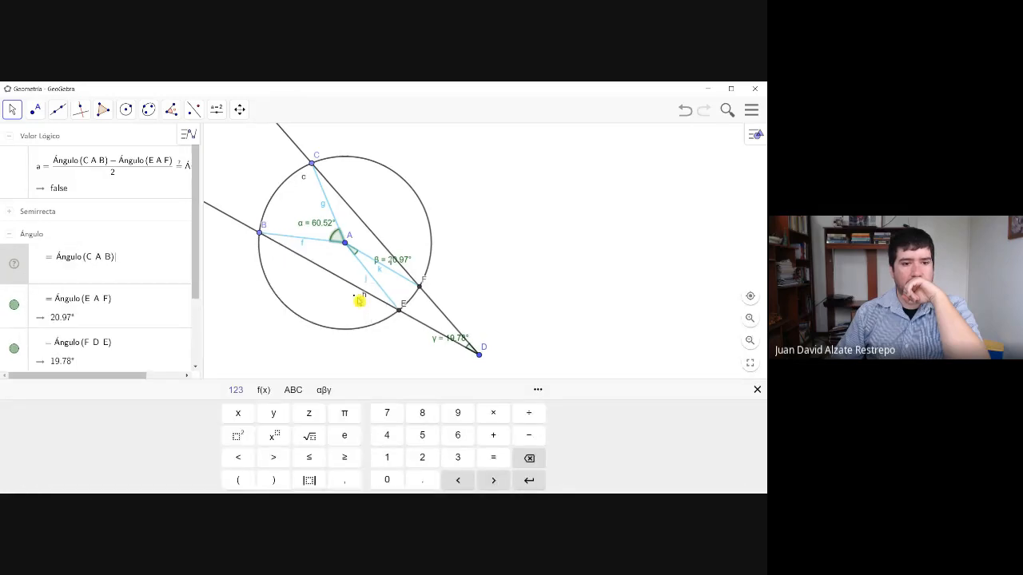
{"action": "left_click", "coordinate": [13, 265]}
{"action": "left_click", "coordinate": [12, 265]}
{"action": "left_click", "coordinate": [349, 294]}
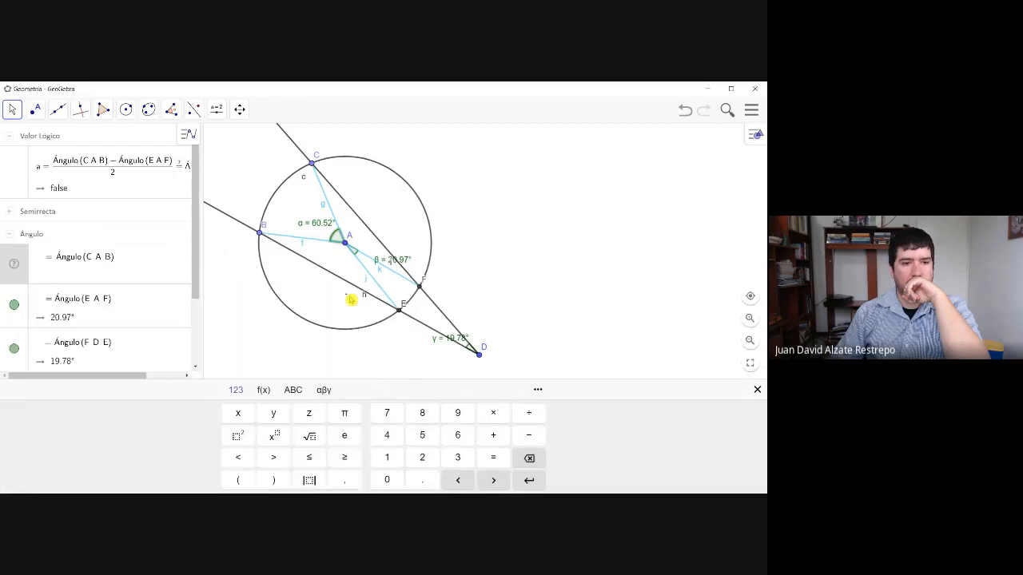
{"action": "left_click", "coordinate": [14, 265]}
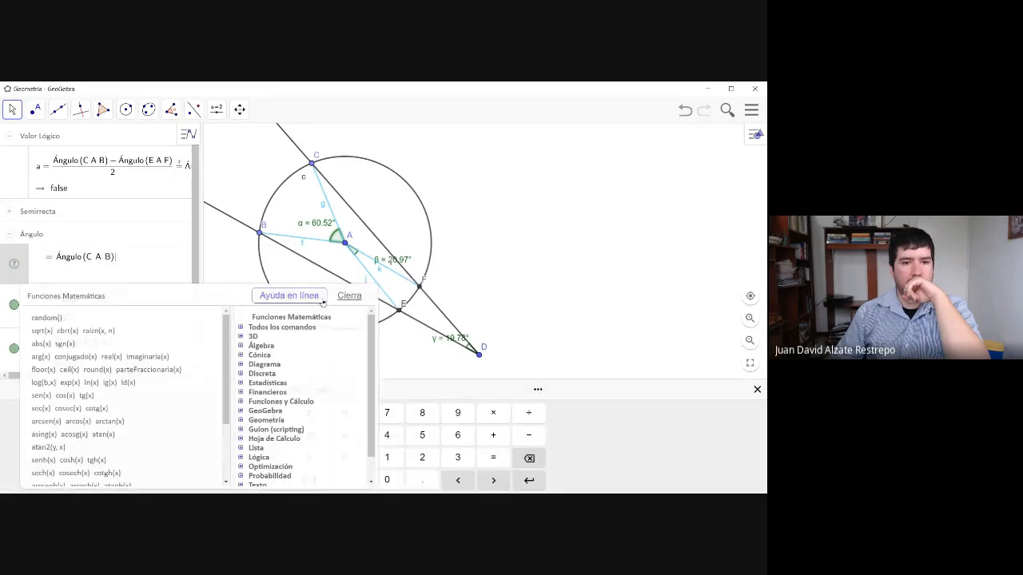
{"action": "left_click", "coordinate": [349, 295]}
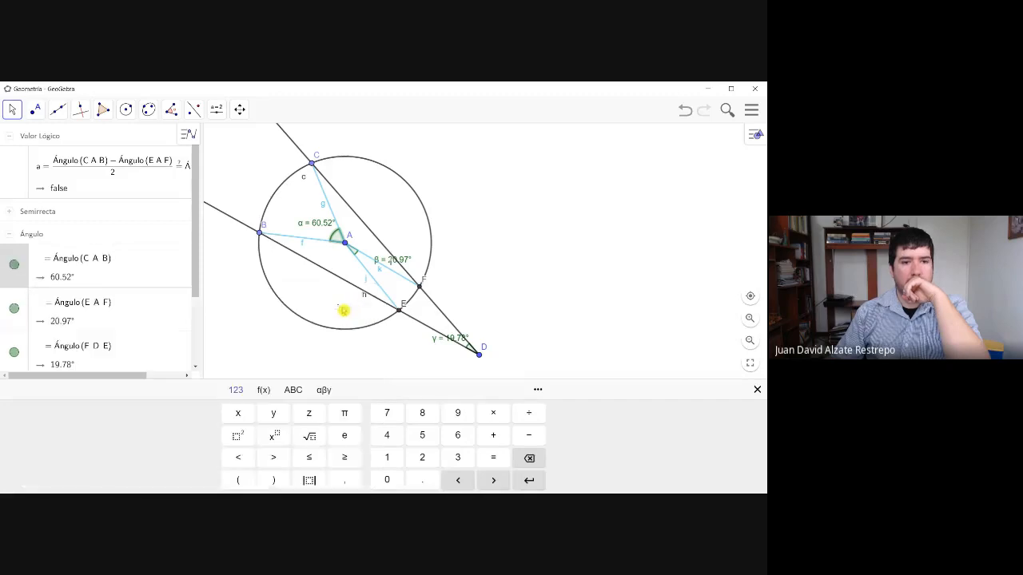
{"action": "left_click", "coordinate": [204, 312]}
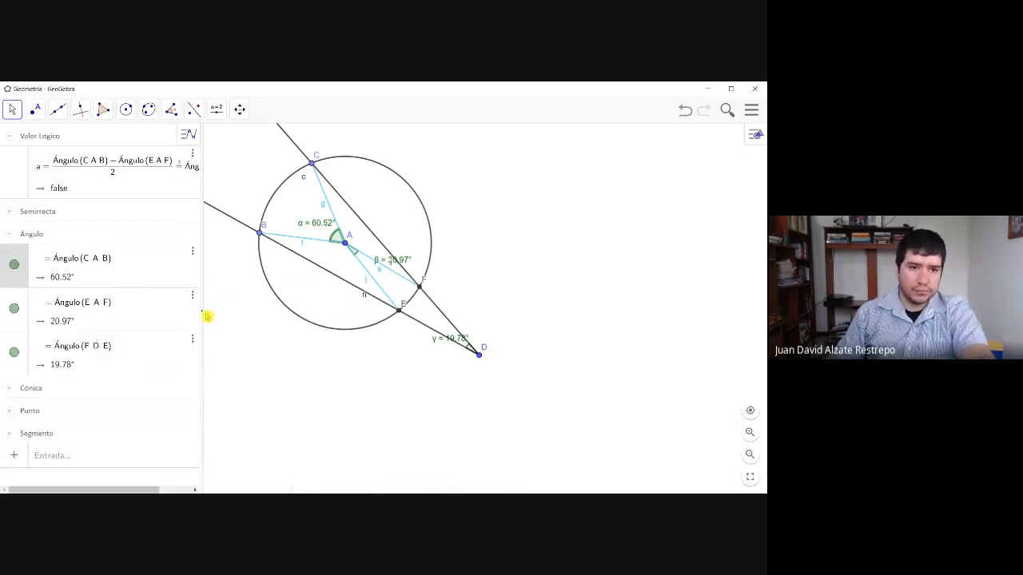
- Replace the multiplication signs in the comparison's first term with commas, making it Ángulo(C, A, B)
{"action": "left_click", "coordinate": [140, 174]}
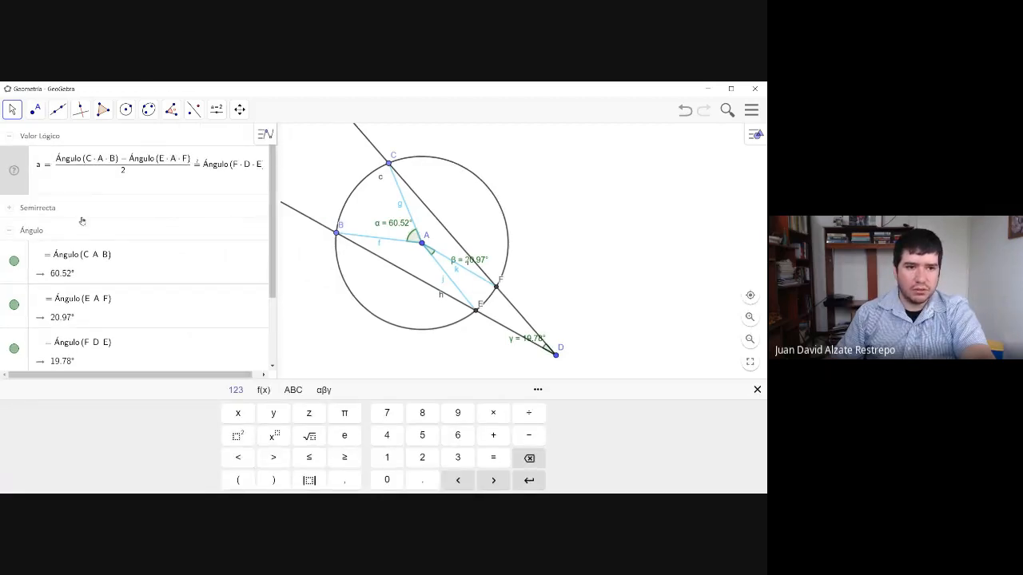
{"action": "left_click", "coordinate": [90, 264]}
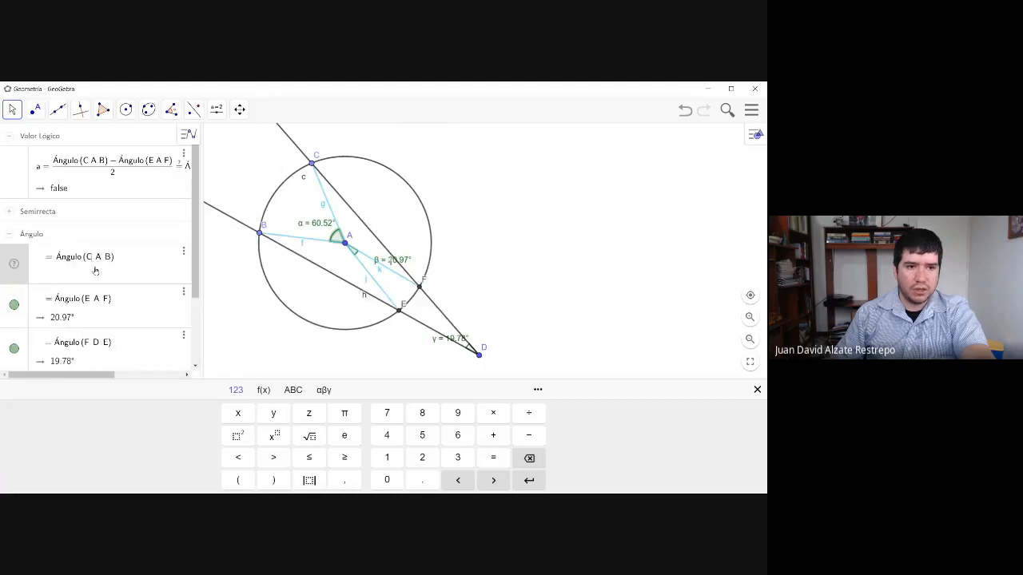
{"action": "left_click", "coordinate": [96, 168]}
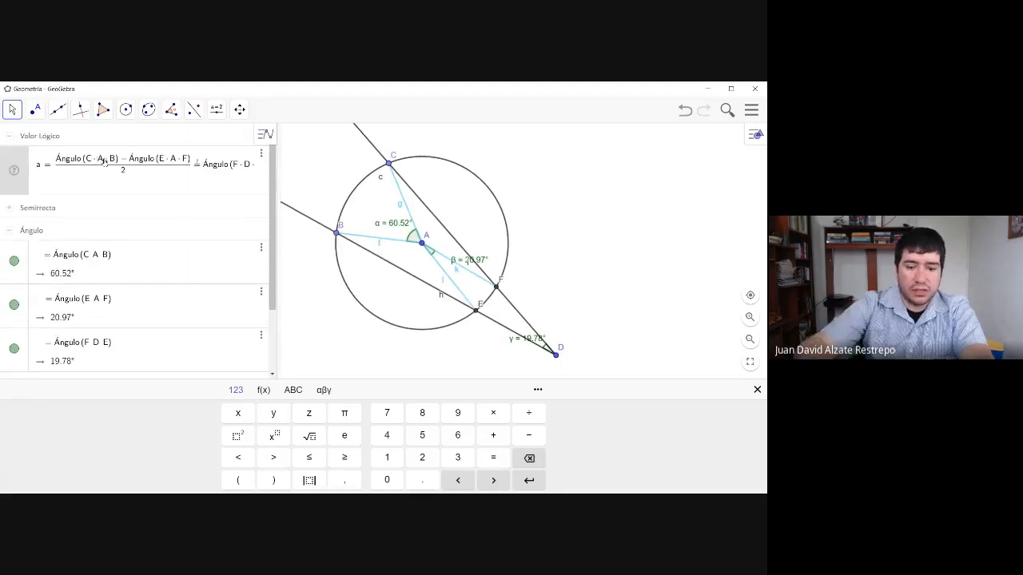
{"action": "key", "text": "BackSpace"}
{"action": "type", "text": ","}
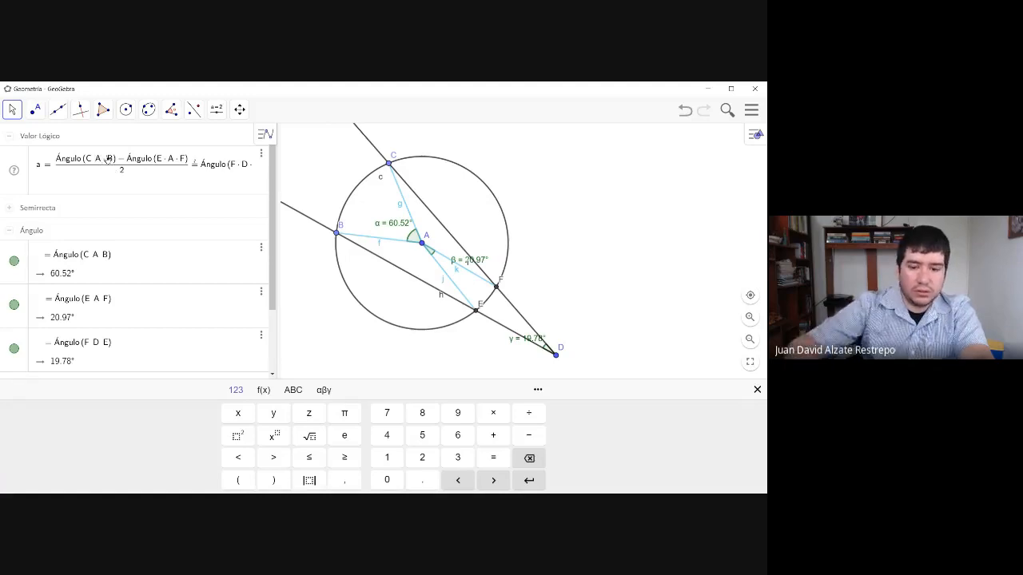
{"action": "key", "text": "BackSpace"}
{"action": "type", "text": ","}
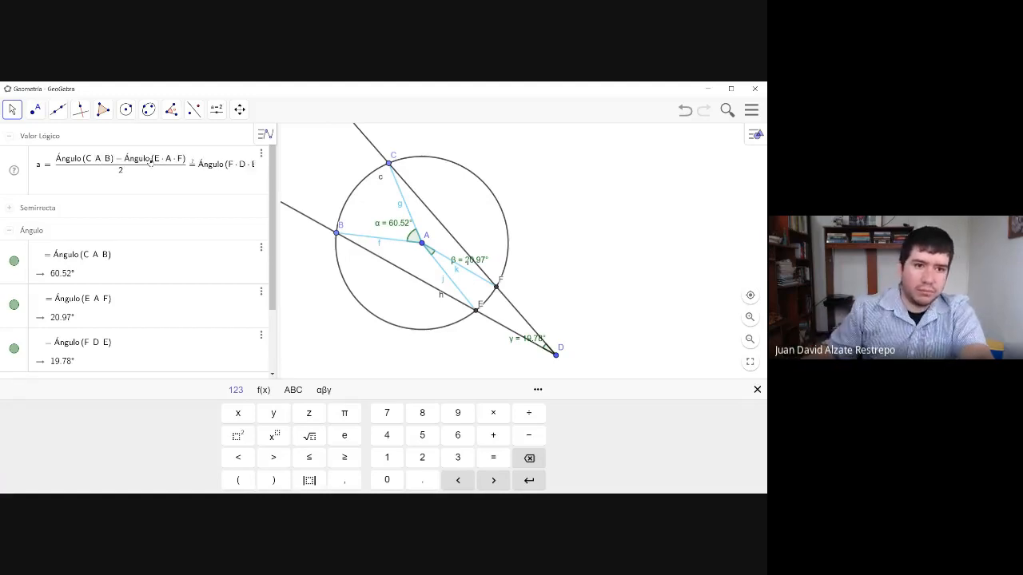
- Replace the multiplication signs in the comparison's second term with commas, making it Ángulo(E, A, F)
{"action": "key", "text": "BackSpace"}
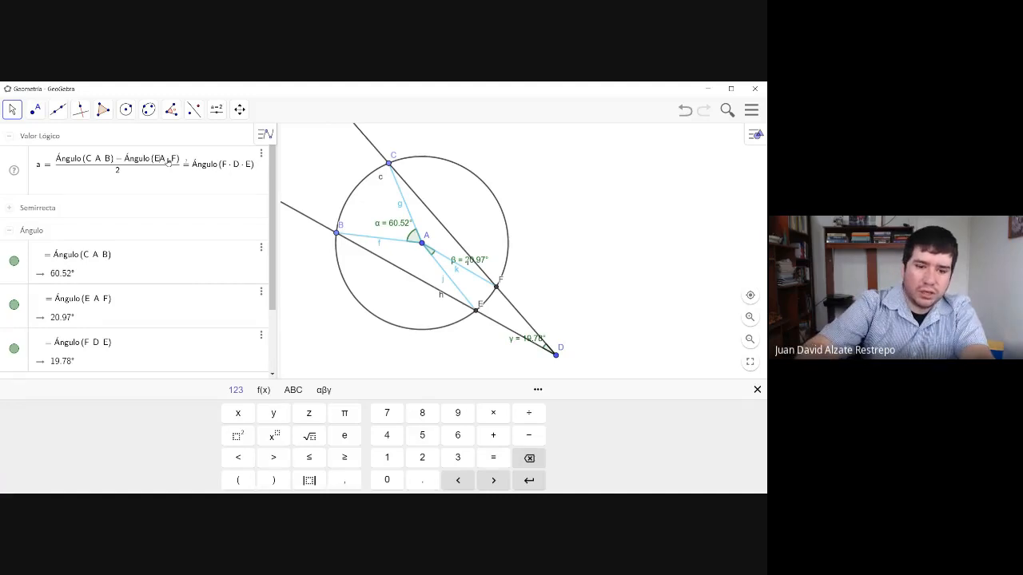
{"action": "type", "text": ","}
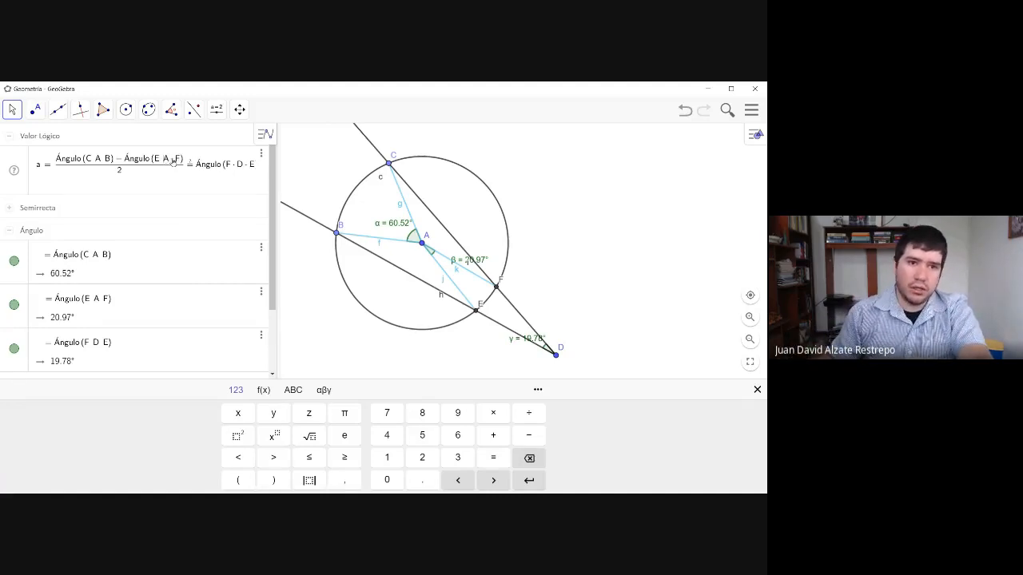
{"action": "key", "text": "BackSpace"}
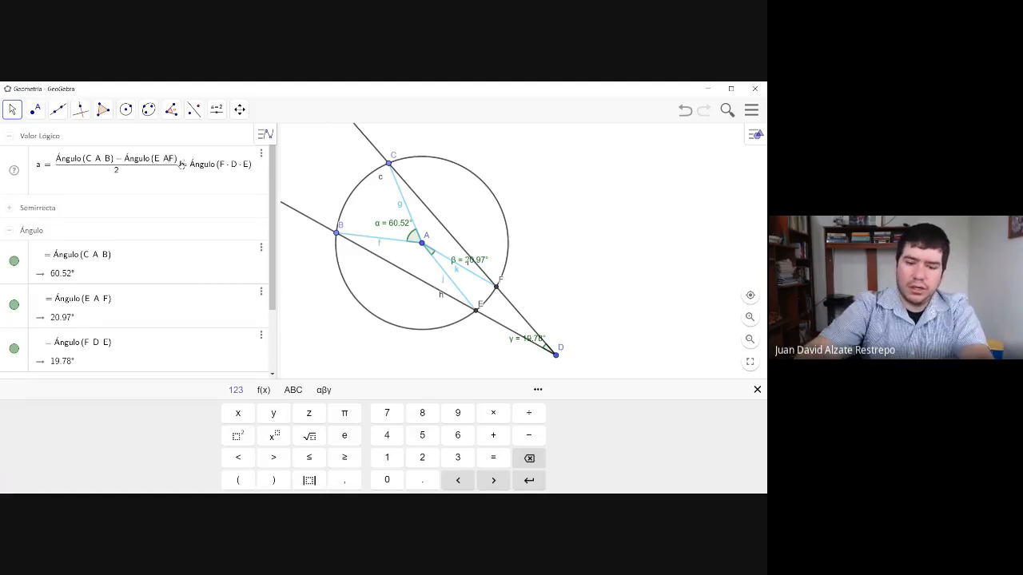
{"action": "type", "text": ","}
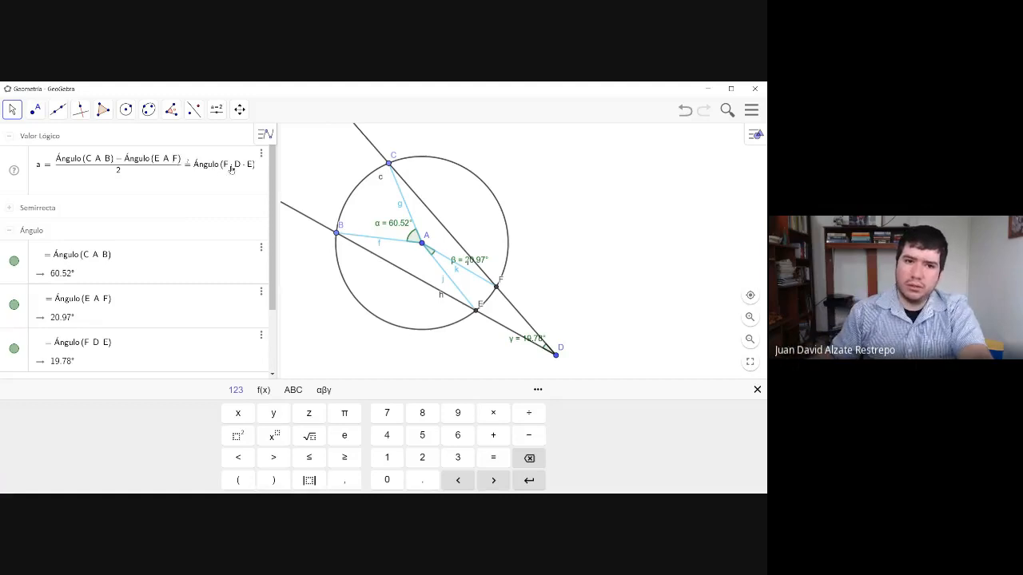
- Separate the points in the comparison's right-hand term with commas as Ángulo(F, D, E), and apply the edited definition
{"action": "key", "text": "BackSpace"}
{"action": "type", "text": ","}
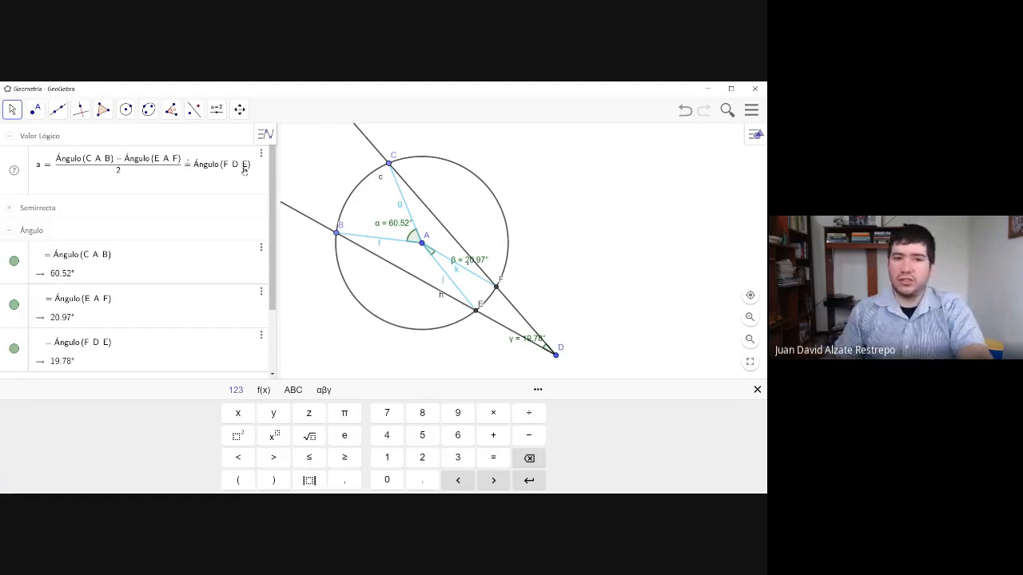
{"action": "left_click", "coordinate": [613, 215]}
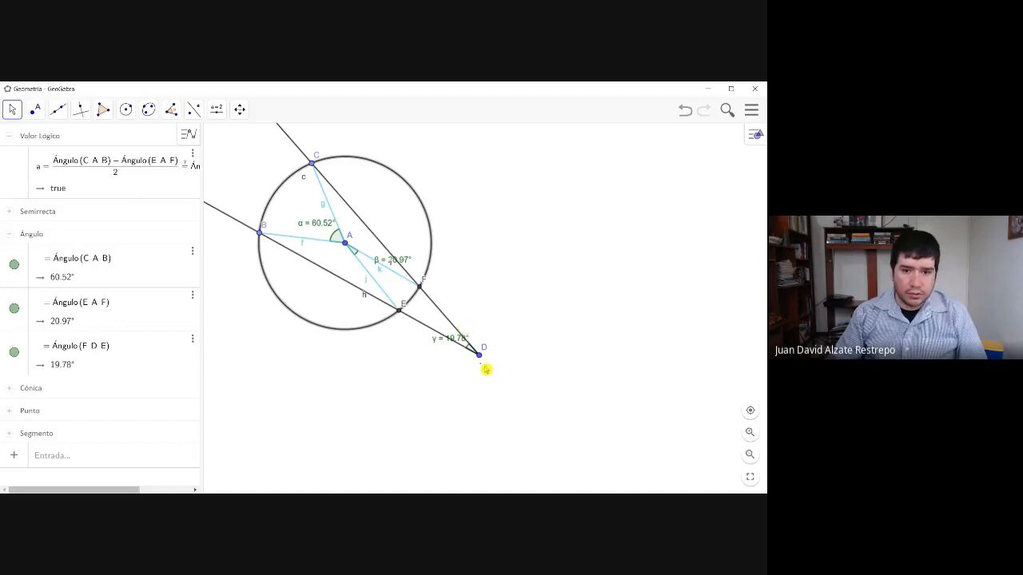
- Move point D inside the circle, just below centre A, to test the comparison there
{"action": "left_click_drag", "start_coordinate": [480, 355], "coordinate": [382, 278]}
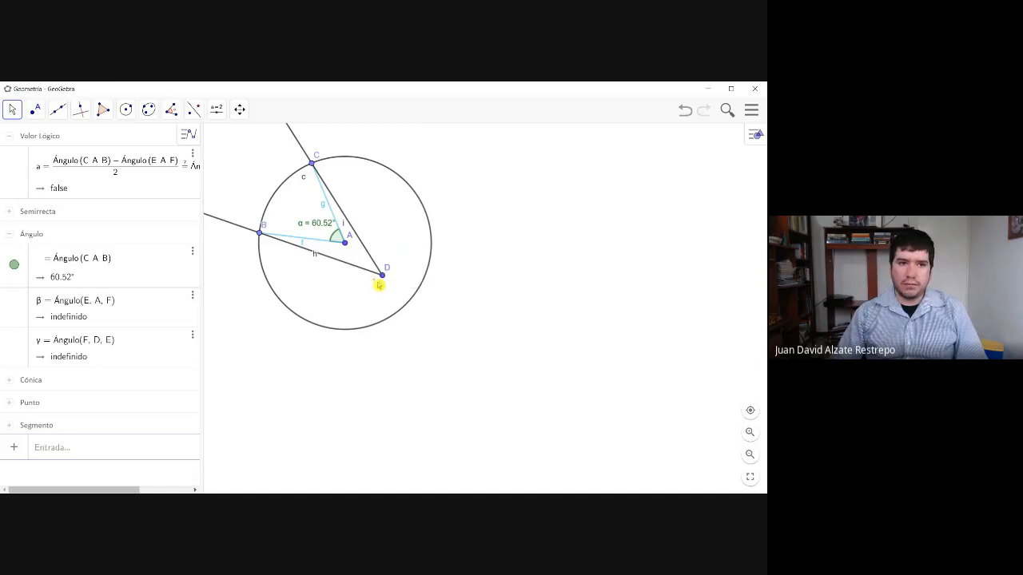
- Test the comparison by moving point D outside the circle, back inside near centre A, and out again to about (1.97, 1.63)
{"action": "left_click_drag", "start_coordinate": [381, 279], "coordinate": [493, 348]}
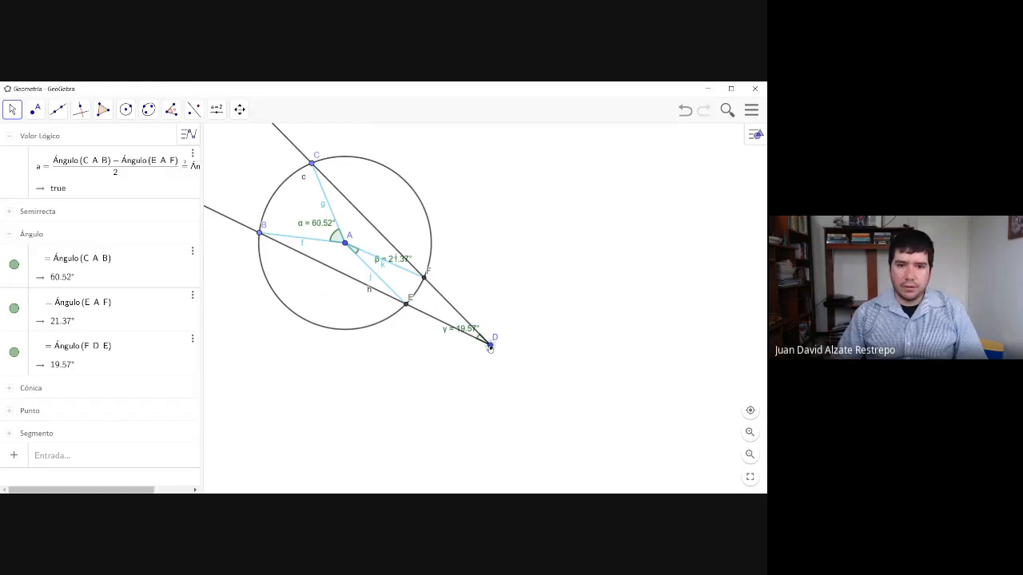
{"action": "left_click_drag", "start_coordinate": [490, 345], "coordinate": [374, 274]}
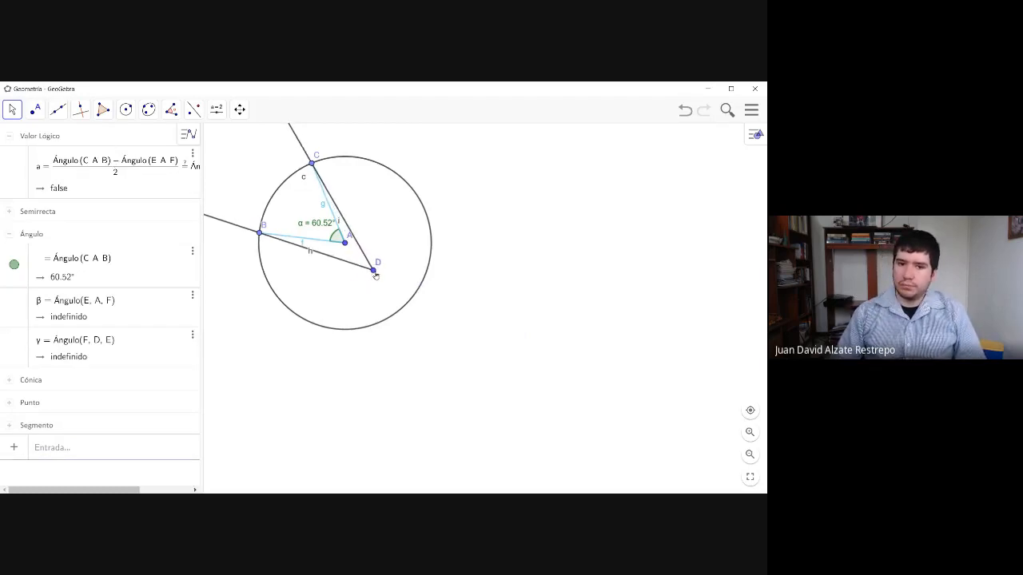
{"action": "left_click_drag", "start_coordinate": [376, 275], "coordinate": [484, 326]}
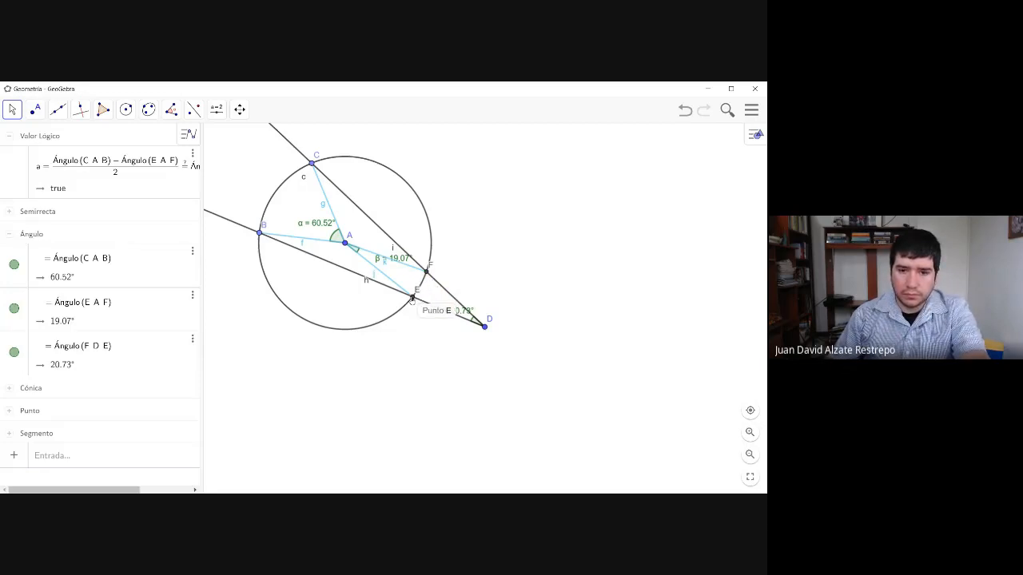
- Delete the two rays from D through C and from D through B, along with everything that depends on them
{"action": "left_click", "coordinate": [393, 246]}
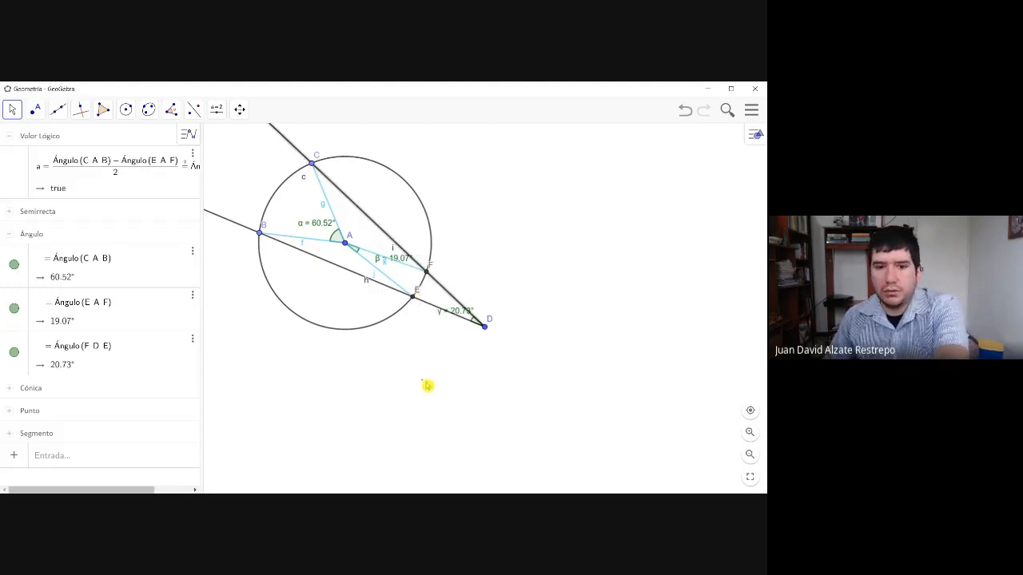
{"action": "key", "text": "Delete"}
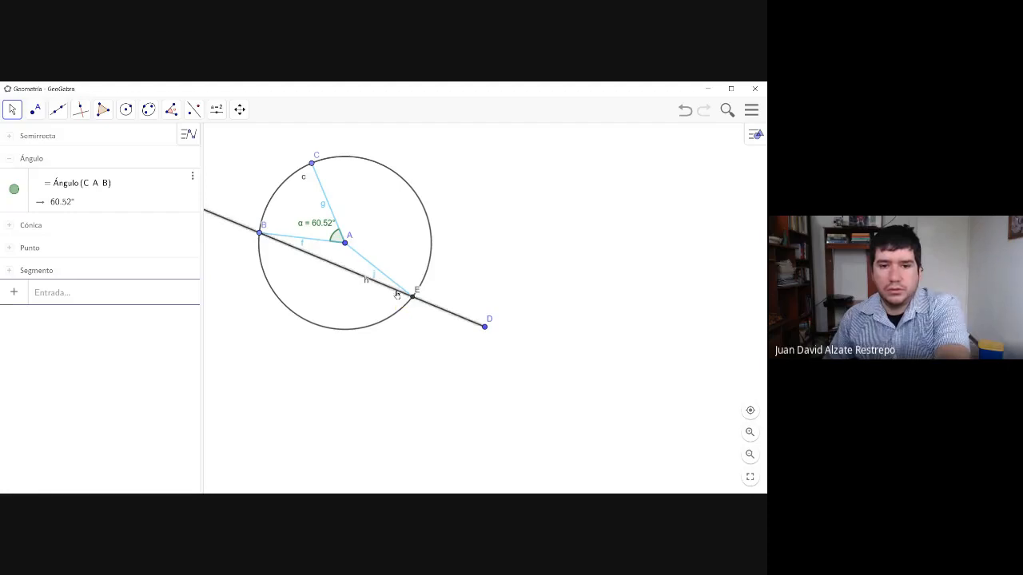
{"action": "key", "text": "Delete"}
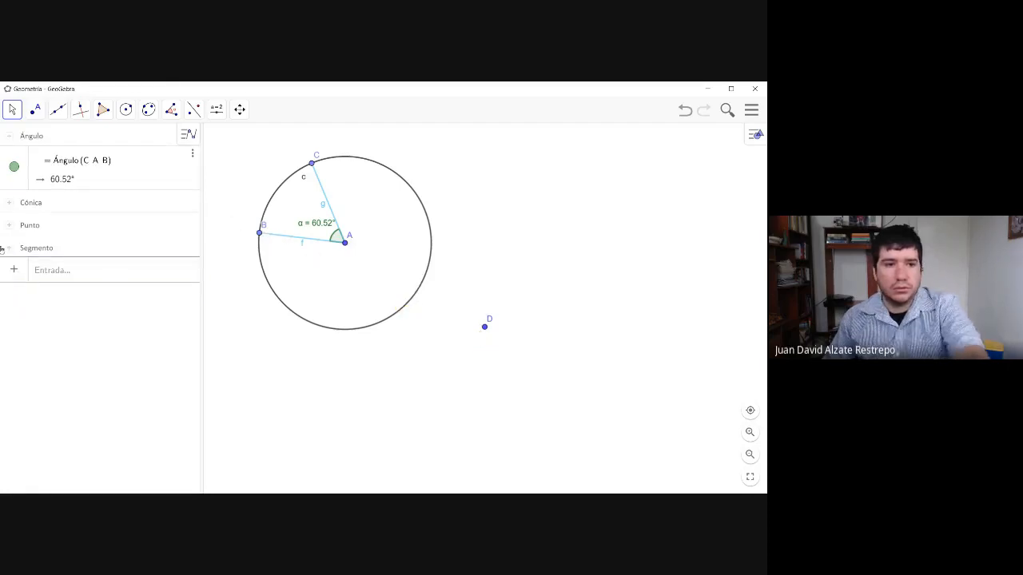
- Draw full lines through points C and D and through points B and D in place of the rays
{"action": "left_click", "coordinate": [57, 110]}
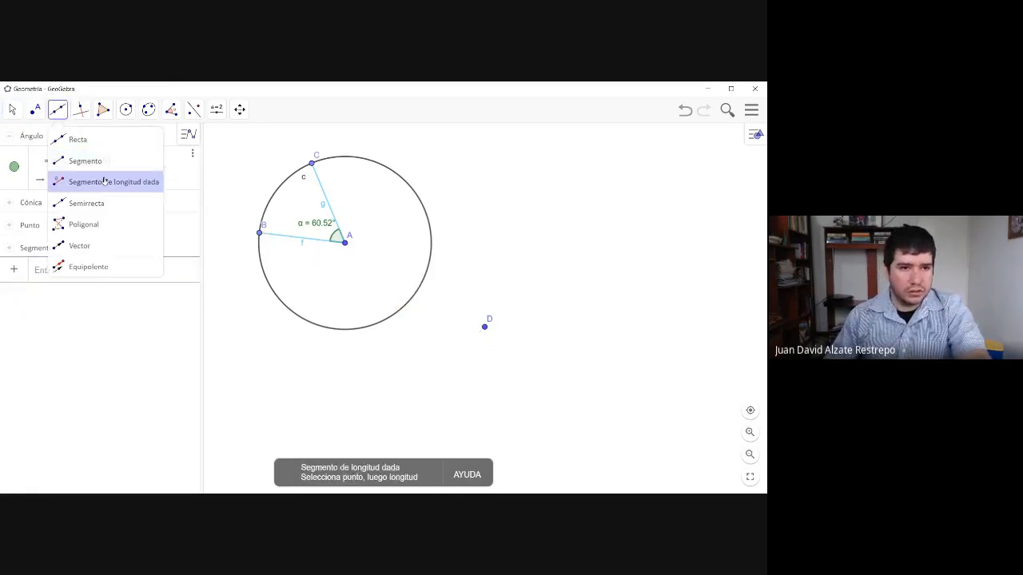
{"action": "left_click", "coordinate": [103, 150]}
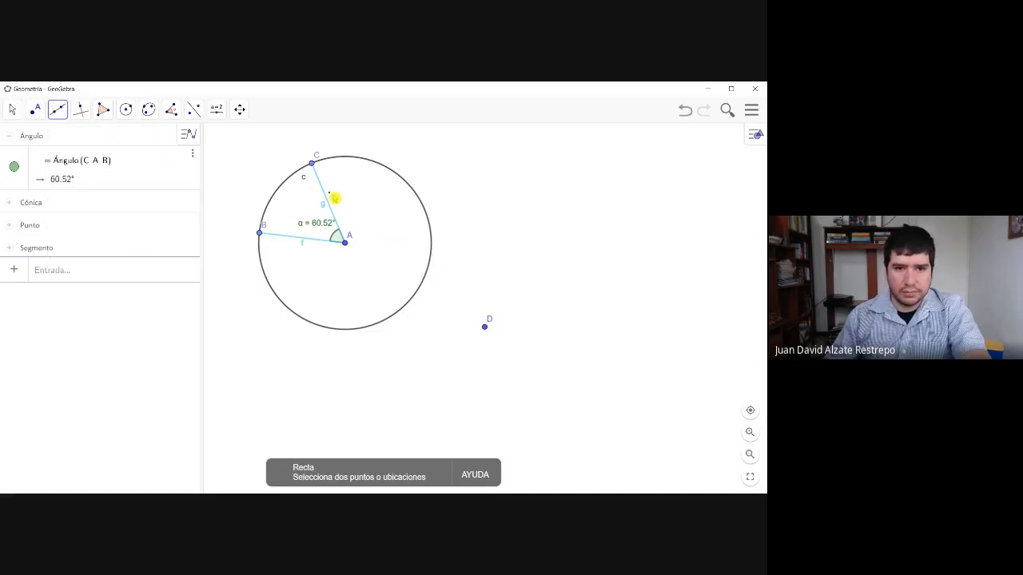
{"action": "left_click_drag", "start_coordinate": [311, 163], "coordinate": [482, 328]}
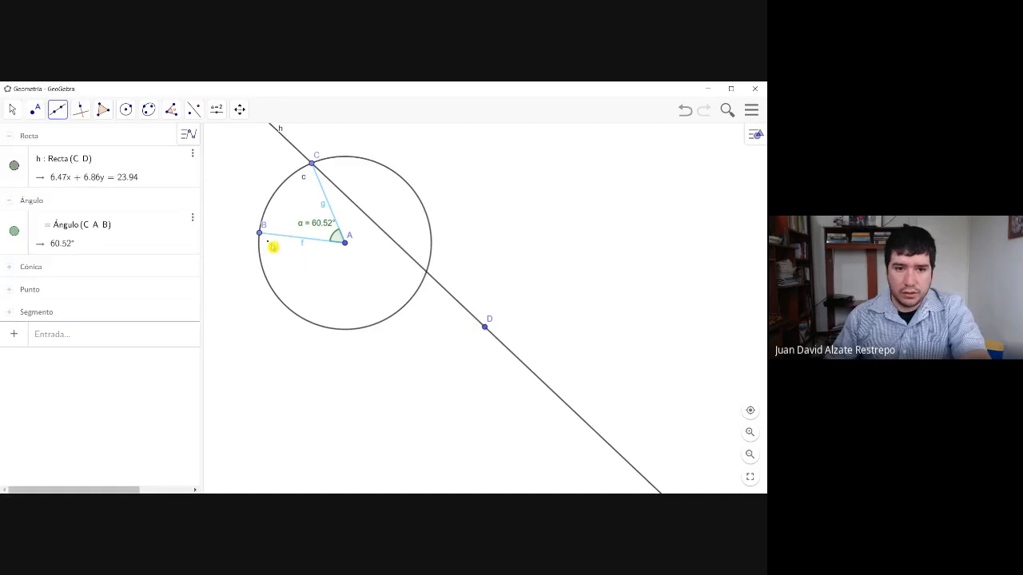
{"action": "left_click_drag", "start_coordinate": [260, 238], "coordinate": [484, 327]}
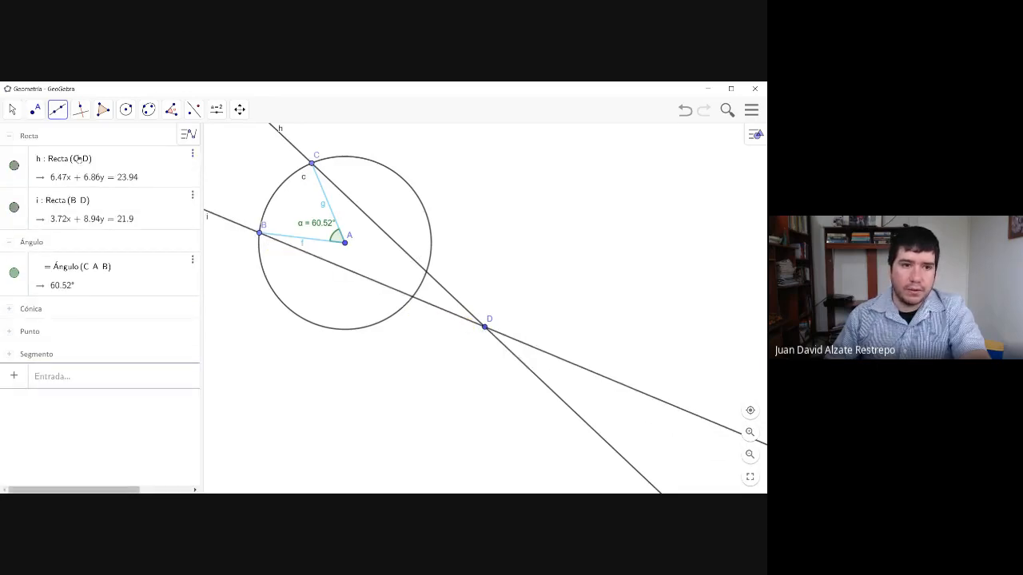
- Mark the second intersections of the circle with line CD as E and with line BD as F
{"action": "left_click", "coordinate": [35, 110]}
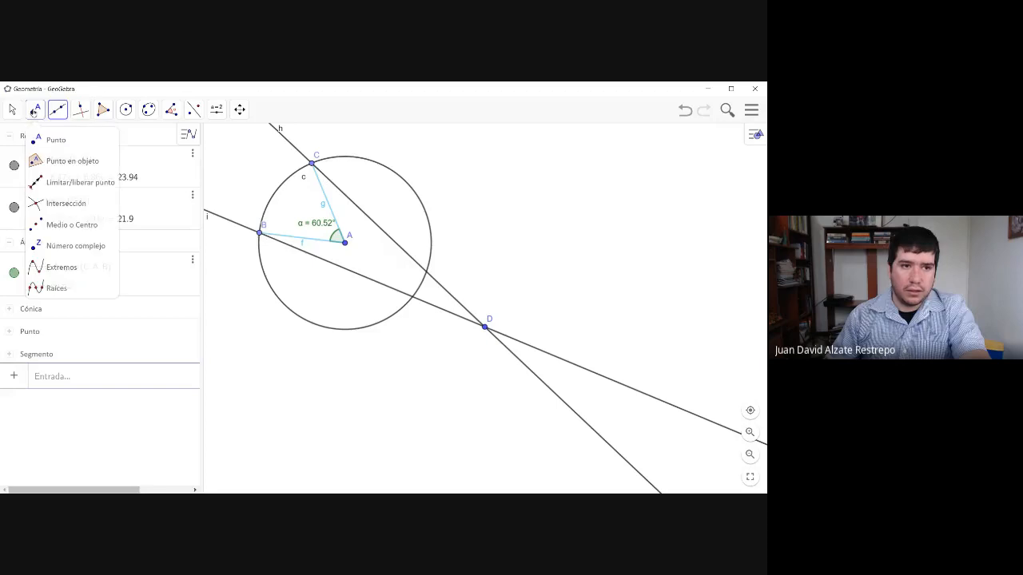
{"action": "left_click", "coordinate": [426, 274]}
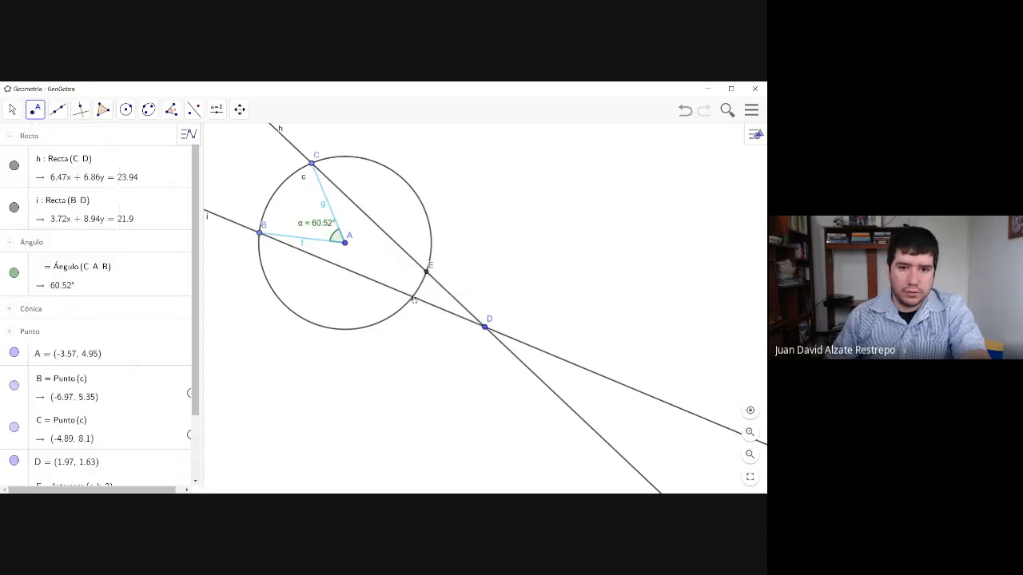
{"action": "left_click", "coordinate": [412, 296]}
- Draw segments from centre A to intersection points E and F
{"action": "left_click", "coordinate": [58, 110]}
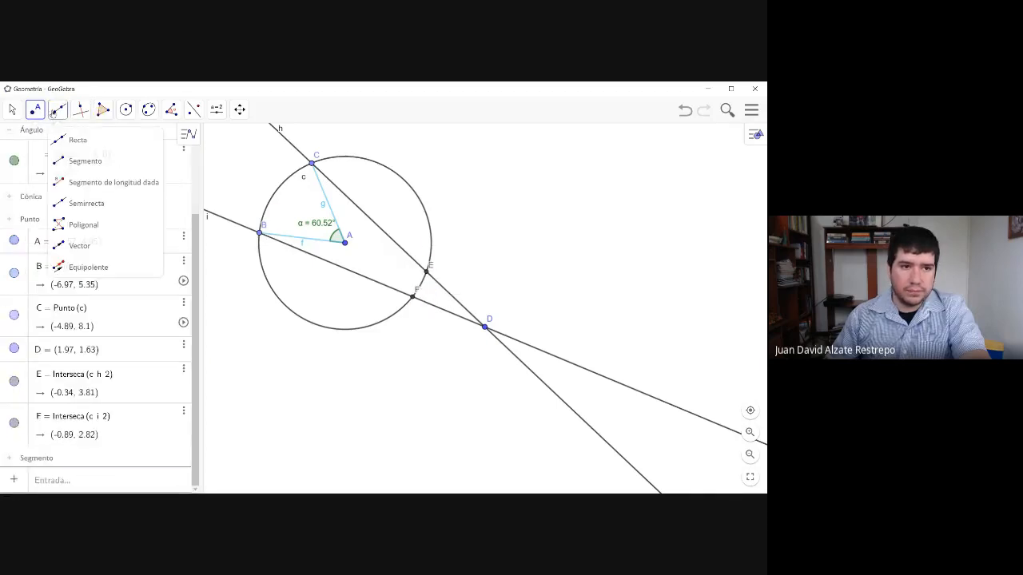
{"action": "left_click", "coordinate": [81, 163]}
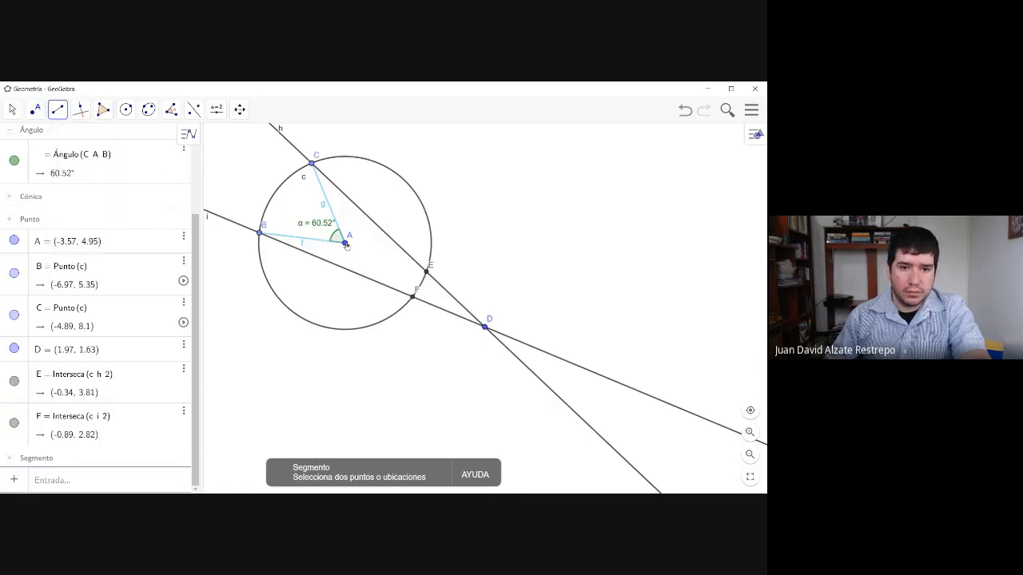
{"action": "left_click", "coordinate": [345, 242]}
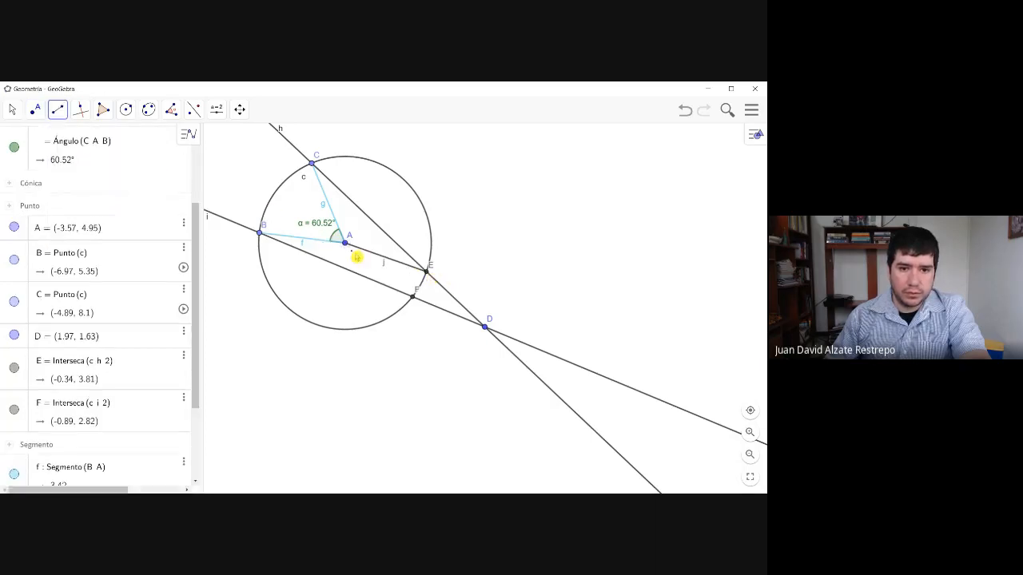
{"action": "left_click", "coordinate": [412, 296]}
{"action": "left_click", "coordinate": [412, 296]}
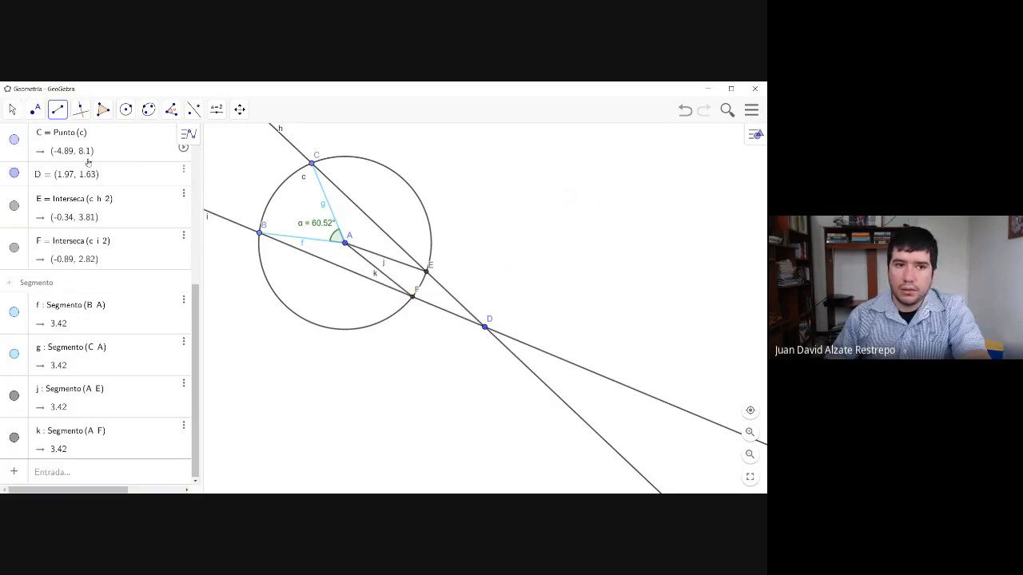
{"action": "scroll", "coordinate": [89, 163], "scroll_direction": "up", "scroll_amount": 5}
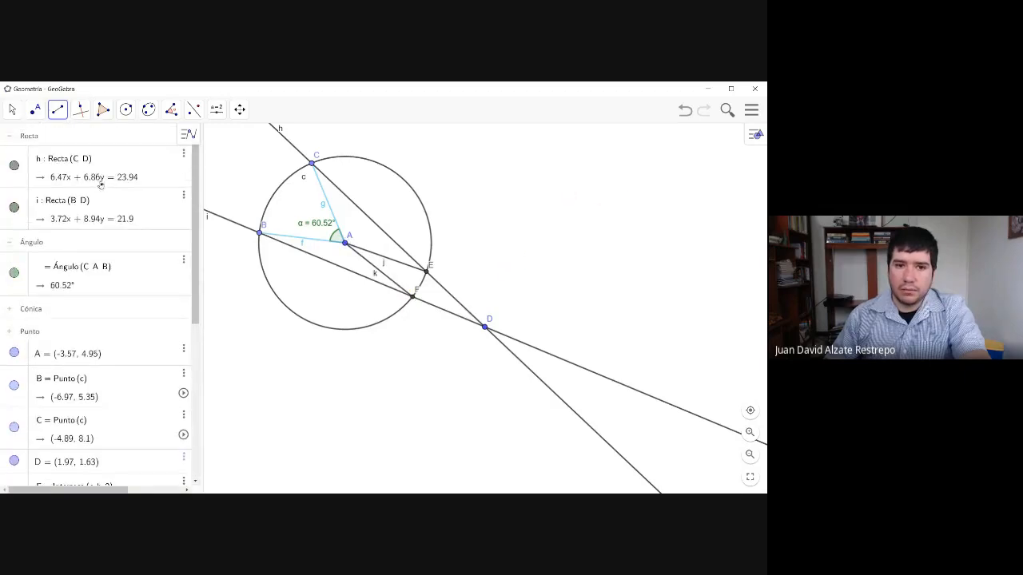
{"action": "scroll", "coordinate": [101, 183], "scroll_direction": "down", "scroll_amount": 3}
{"action": "left_click", "coordinate": [390, 278]}
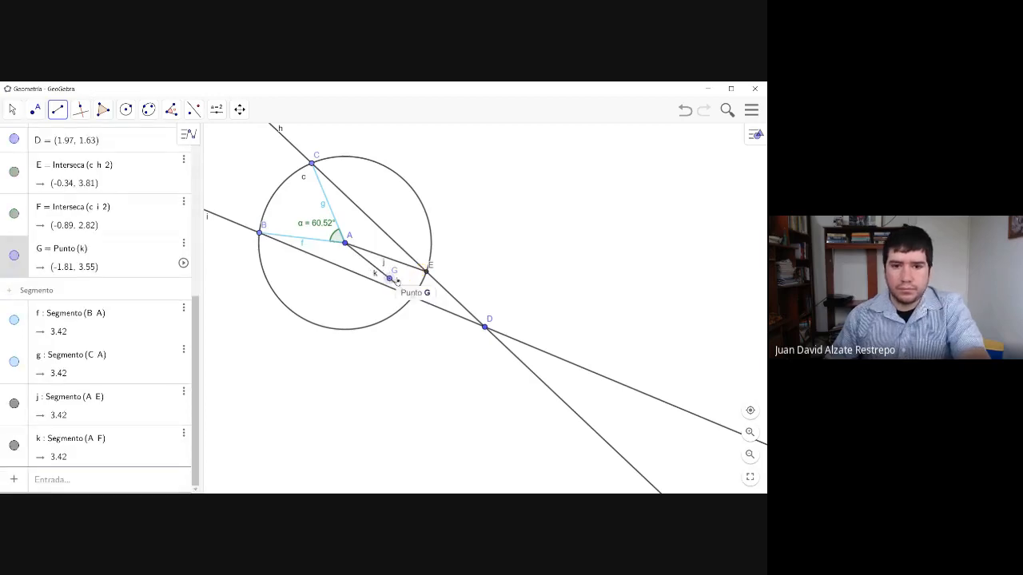
{"action": "left_click", "coordinate": [412, 294]}
- Recolour segments AF and AE light cyan (#99FFFF) and close their properties
{"action": "left_click", "coordinate": [11, 110]}
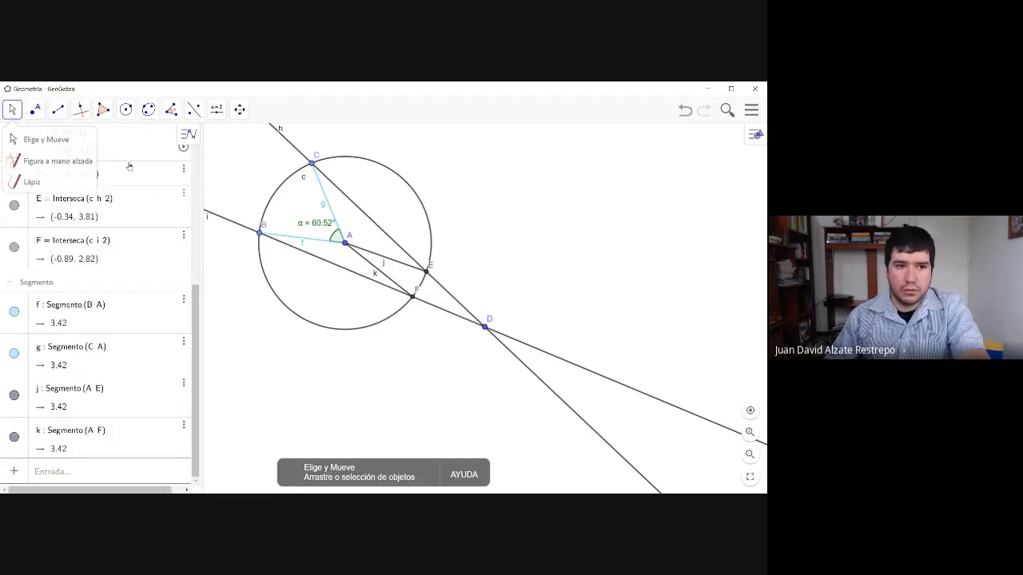
{"action": "left_click", "coordinate": [14, 137]}
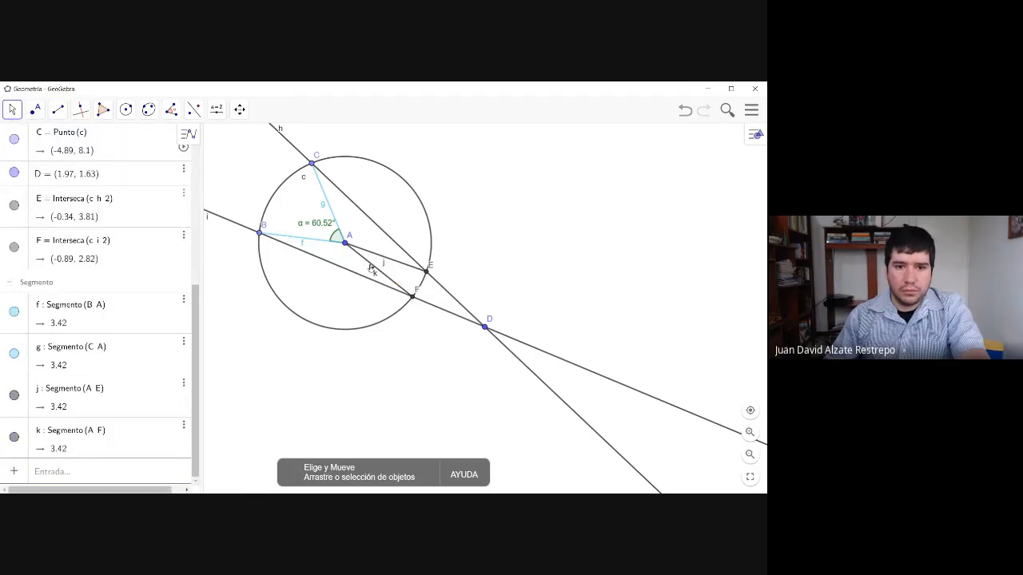
{"action": "left_click", "coordinate": [370, 269]}
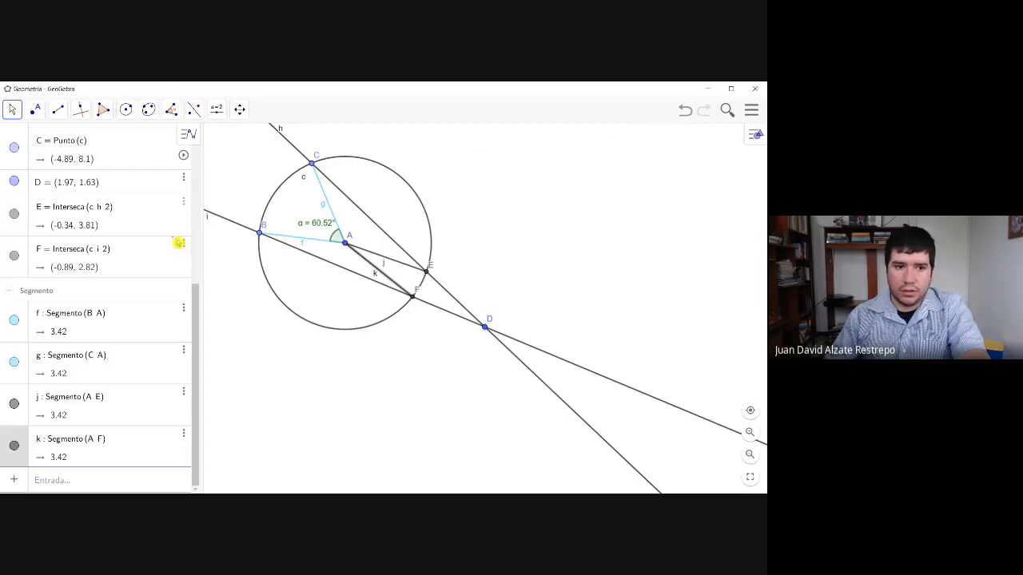
{"action": "left_click", "coordinate": [184, 393]}
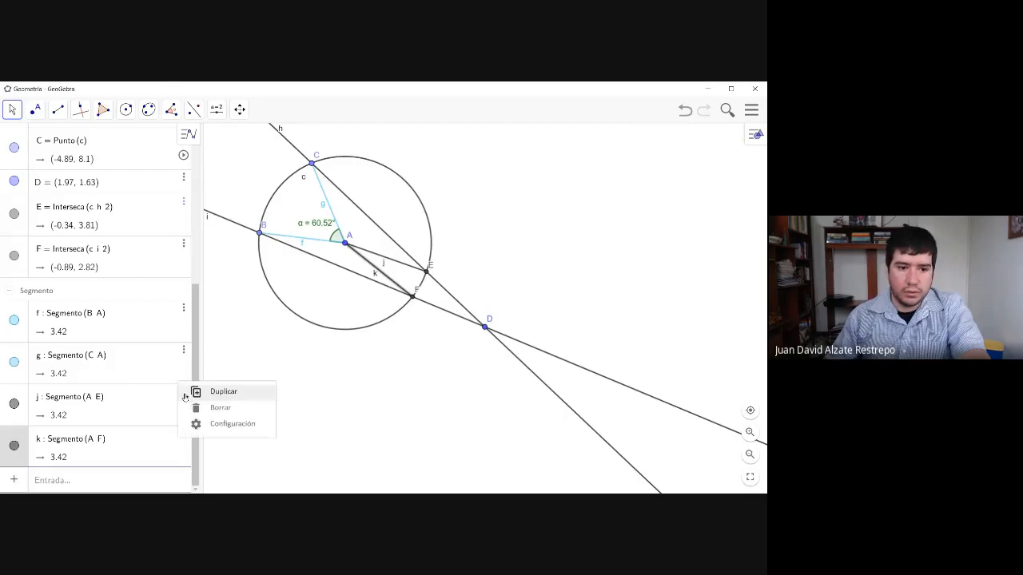
{"action": "left_click", "coordinate": [220, 426]}
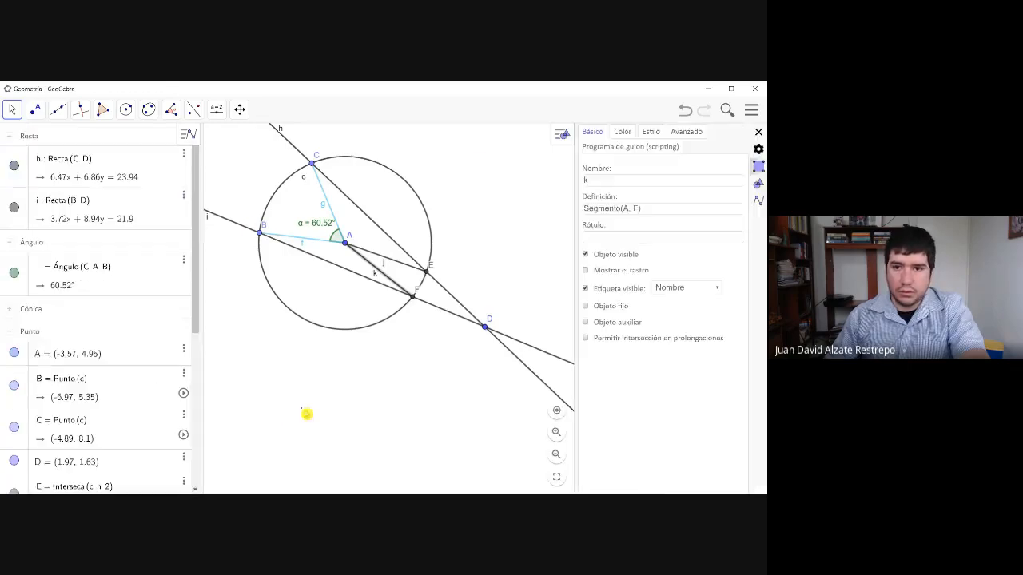
{"action": "left_click", "coordinate": [621, 132]}
{"action": "left_click", "coordinate": [631, 231]}
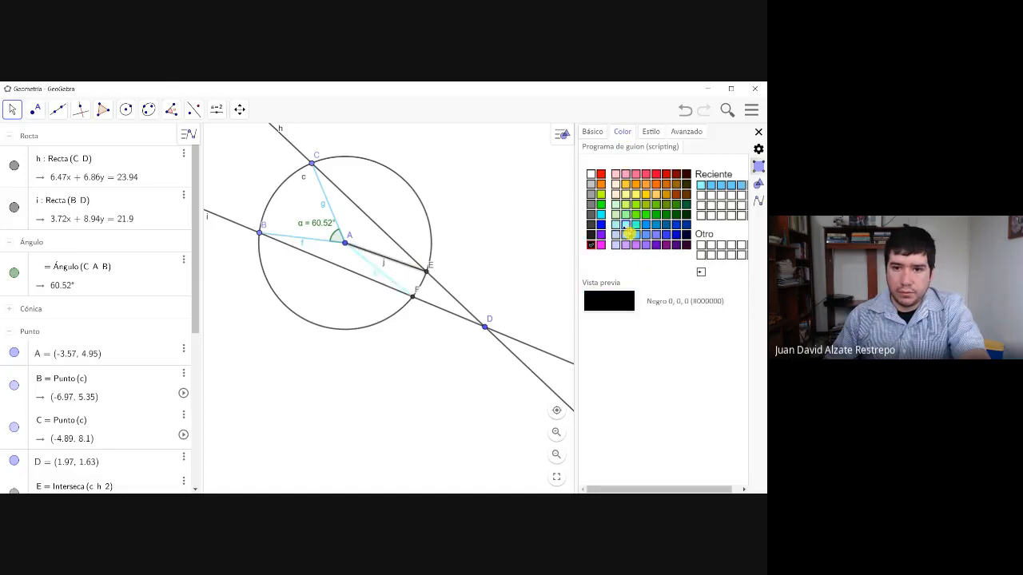
{"action": "left_click", "coordinate": [626, 226]}
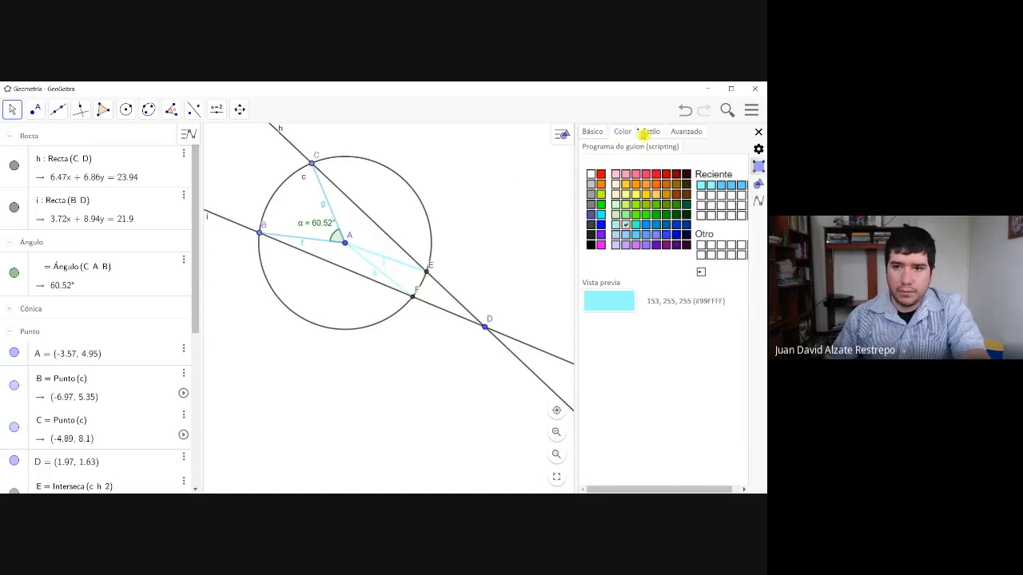
{"action": "left_click", "coordinate": [758, 132]}
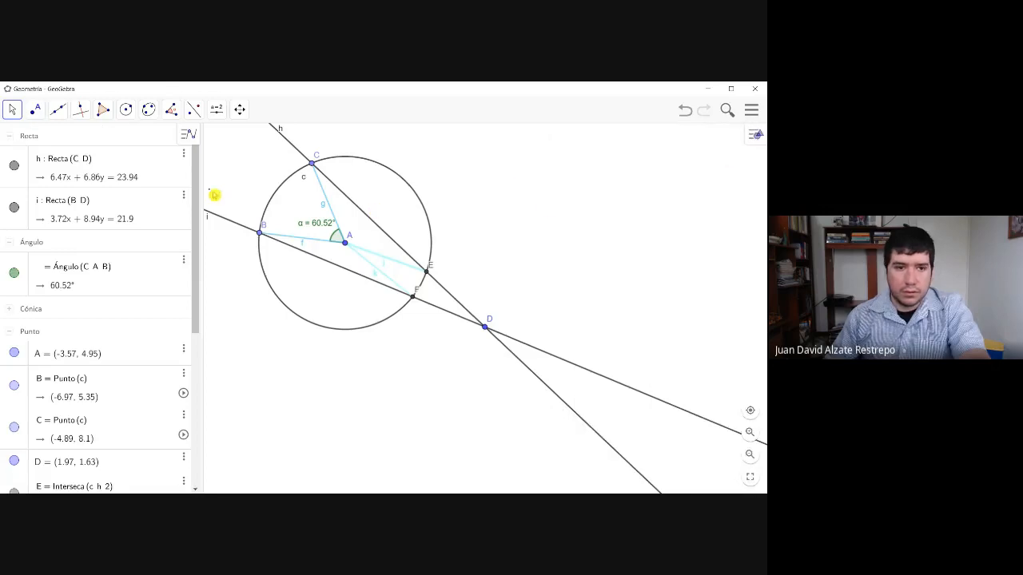
- Mark the central angle FAE and the angle EDF at point D with the Angle tool
{"action": "left_click", "coordinate": [171, 110]}
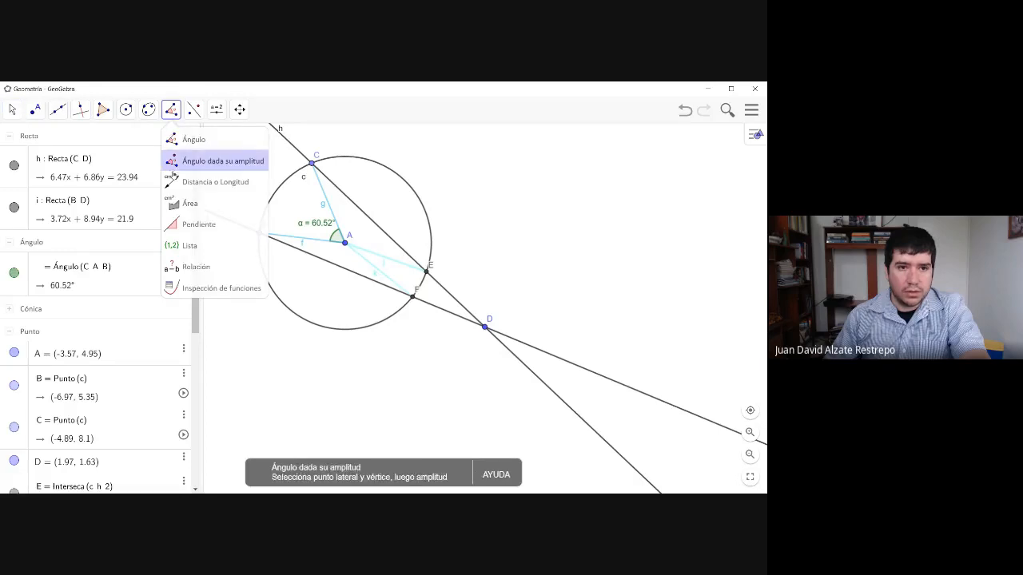
{"action": "left_click", "coordinate": [192, 137]}
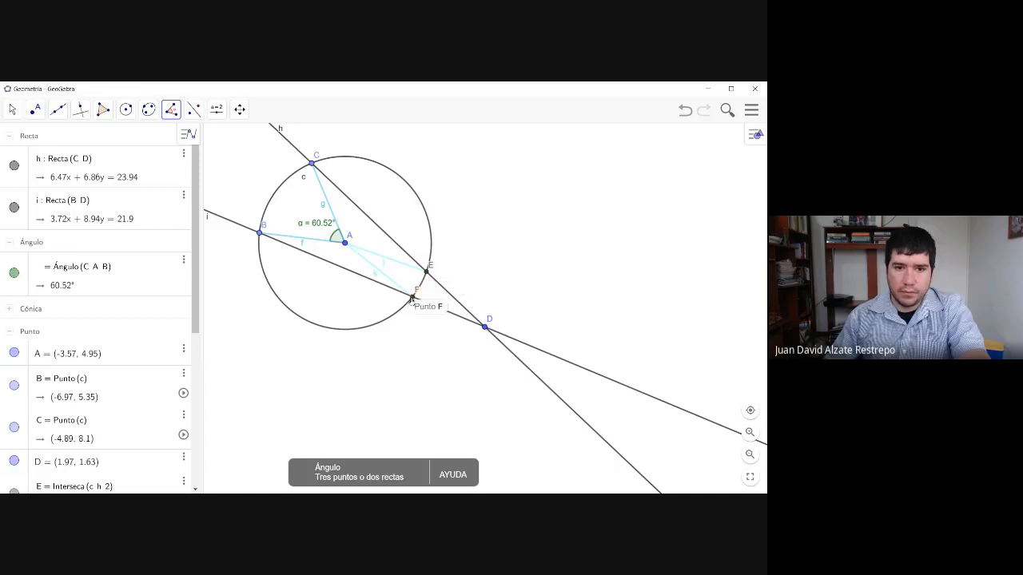
{"action": "left_click", "coordinate": [413, 298]}
{"action": "left_click", "coordinate": [345, 244]}
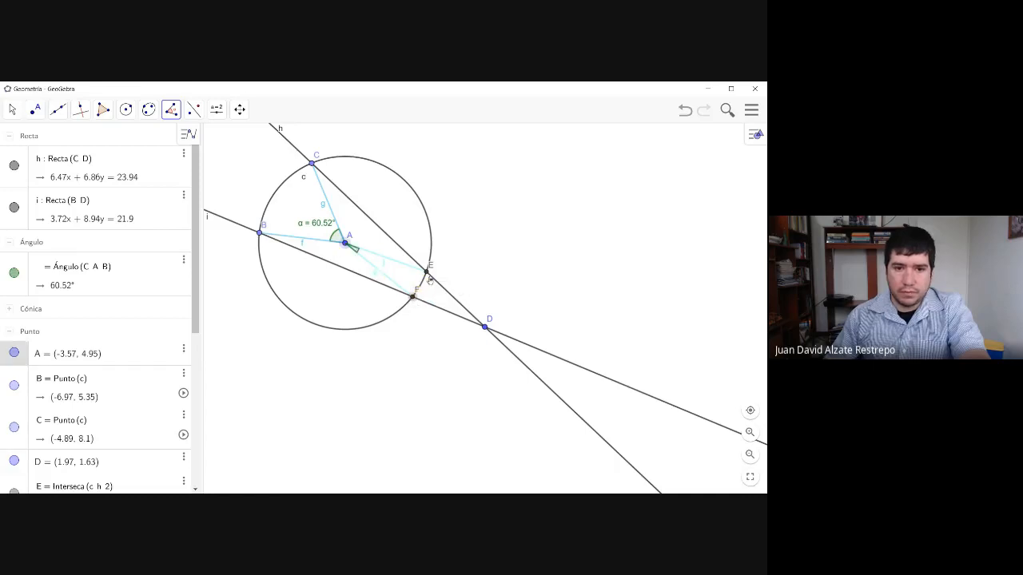
{"action": "left_click", "coordinate": [426, 272]}
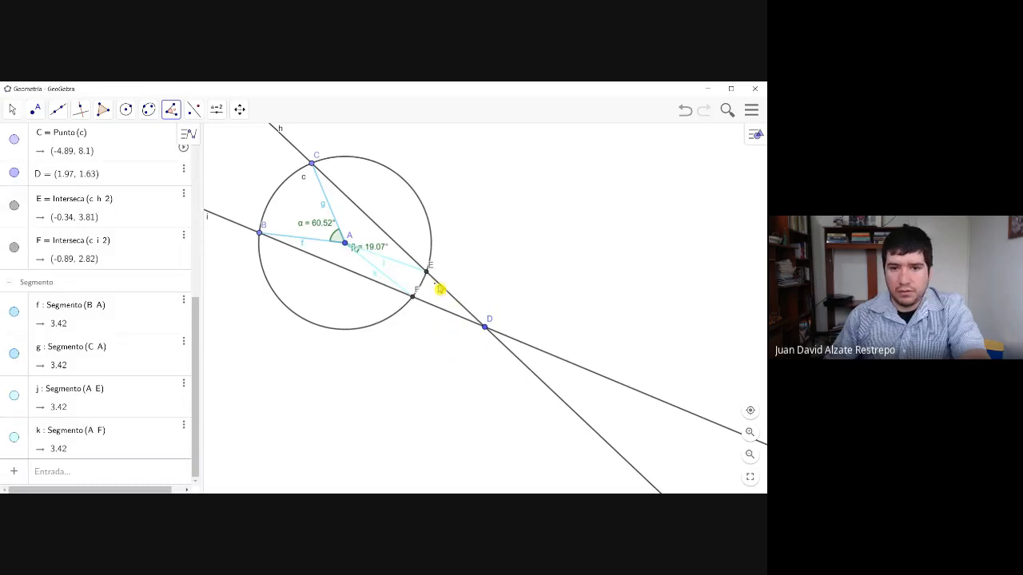
{"action": "left_click", "coordinate": [484, 329]}
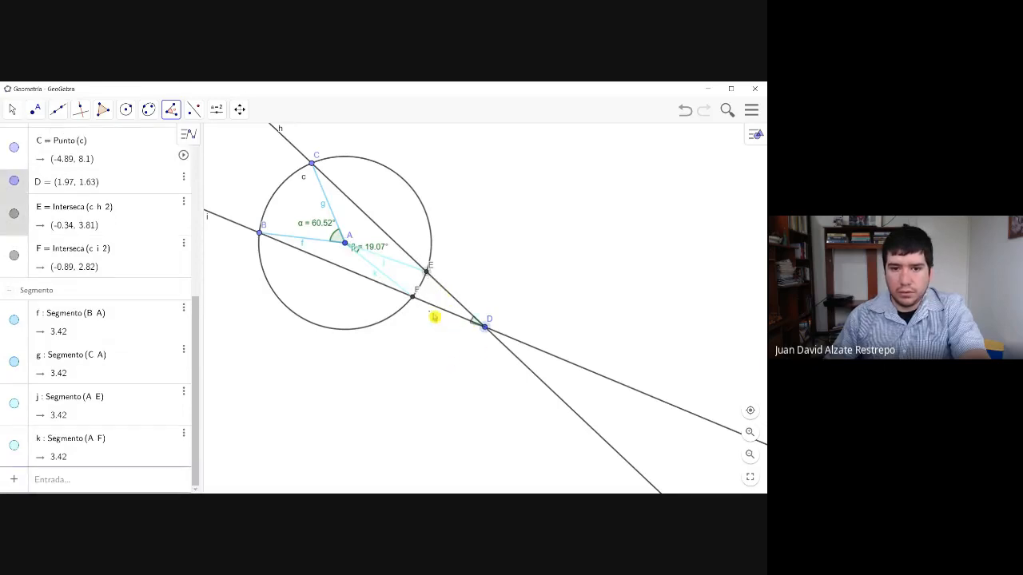
{"action": "left_click", "coordinate": [413, 299]}
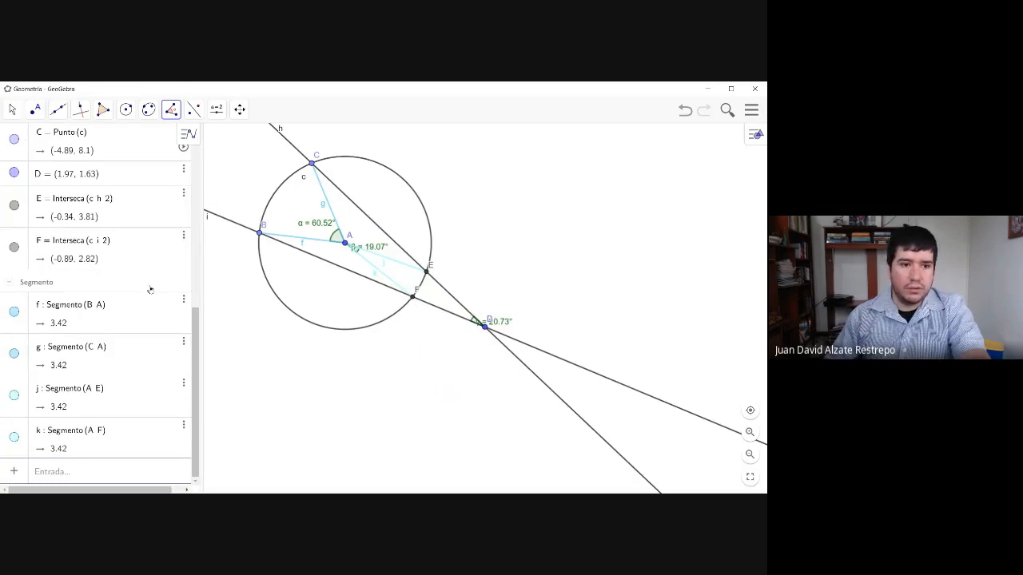
- Collapse the Recta and Punto groups in the object list, keeping the angle definitions expanded
{"action": "scroll", "coordinate": [9, 289], "scroll_direction": "up", "scroll_amount": 5}
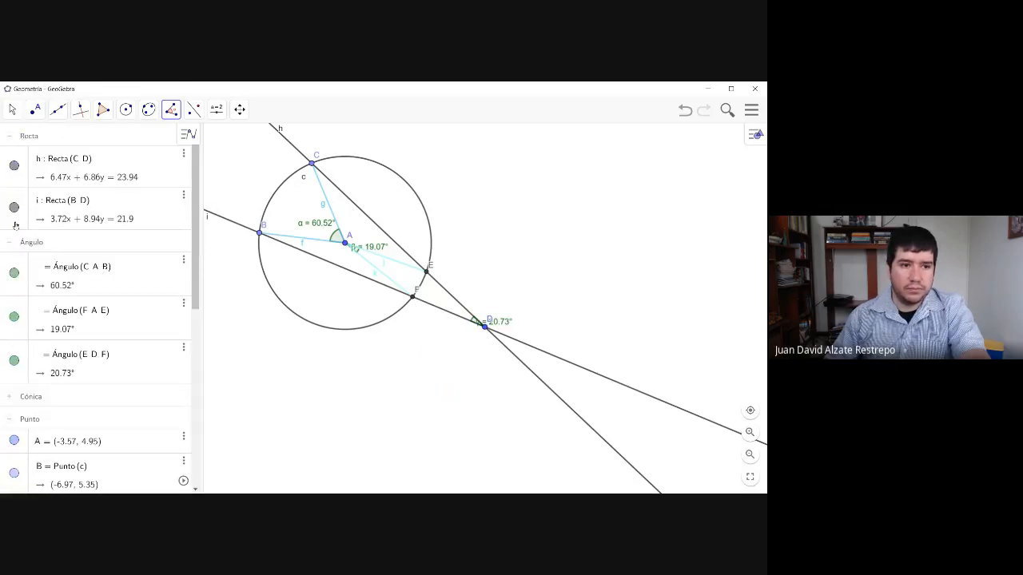
{"action": "left_click", "coordinate": [10, 138]}
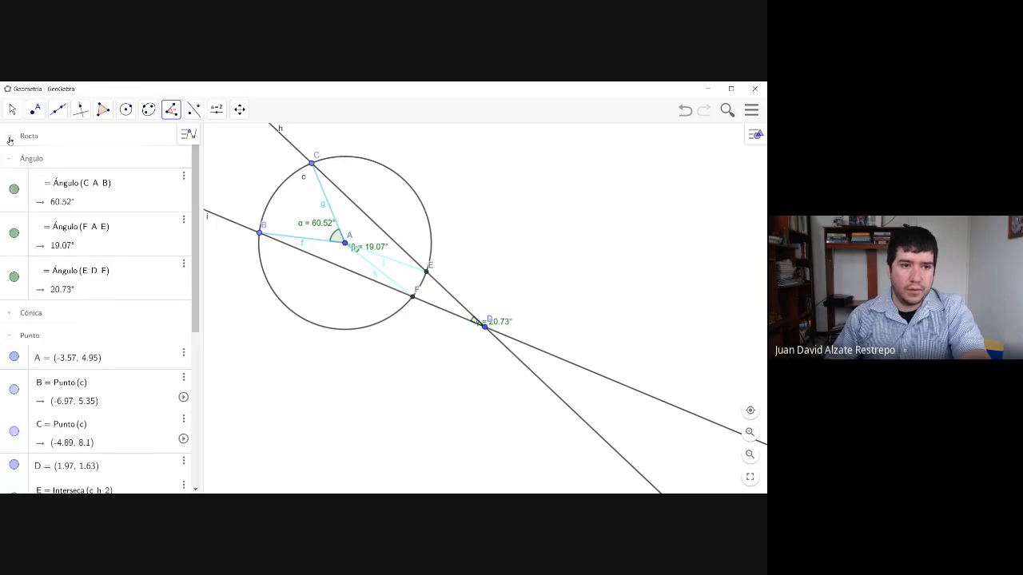
{"action": "left_click", "coordinate": [10, 337]}
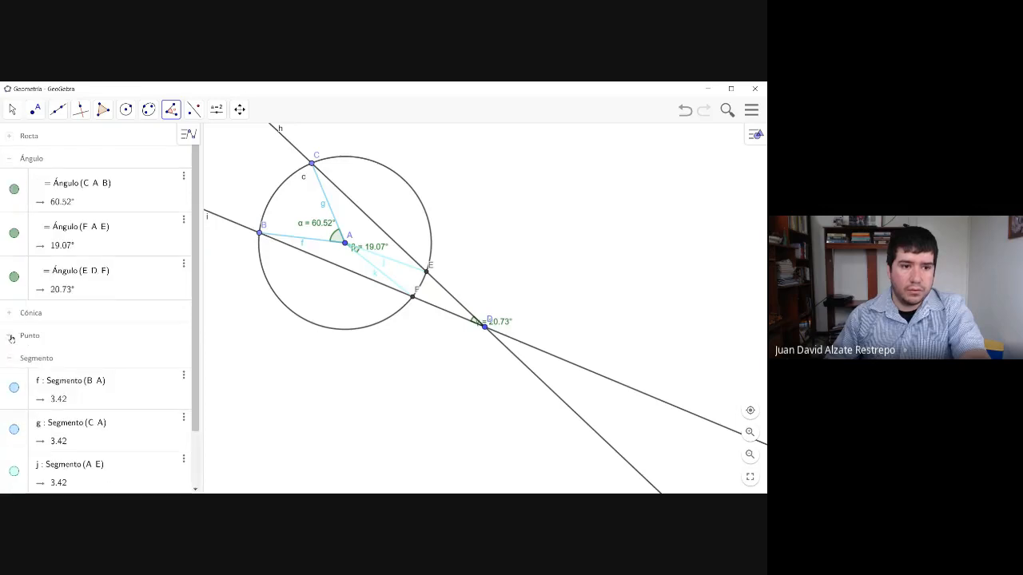
- Collapse the Segmento group and begin a new algebra entry with the angle Ángulo(C, A, B)
{"action": "left_click", "coordinate": [12, 358]}
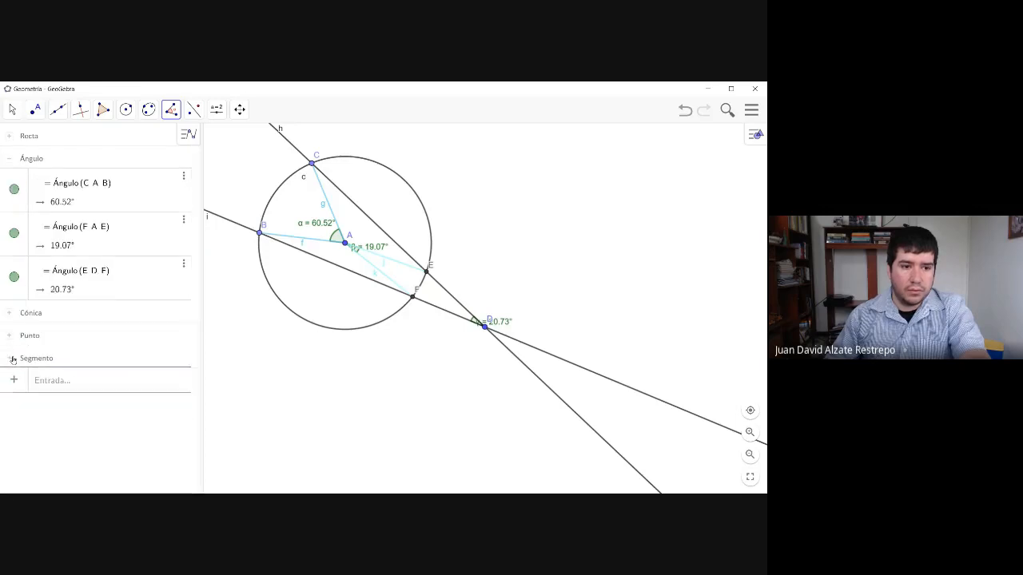
{"action": "left_click", "coordinate": [74, 381]}
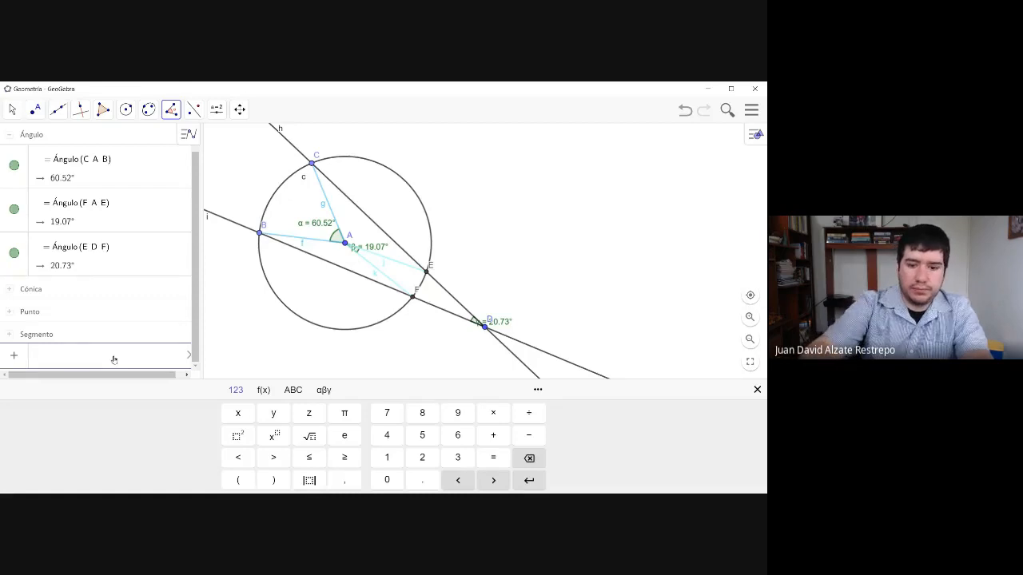
{"action": "type", "text": "Án"}
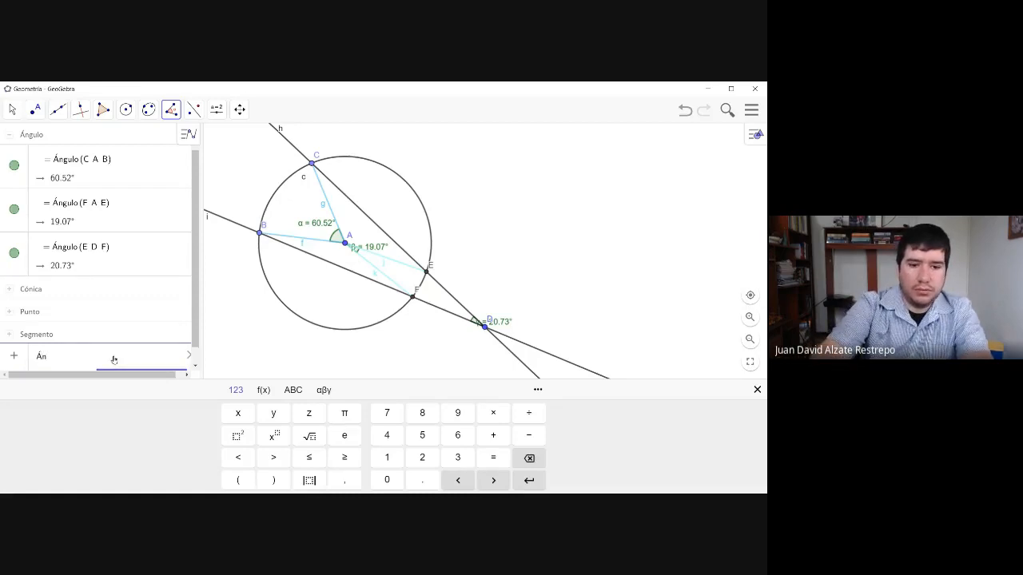
{"action": "type", "text": "gulo("}
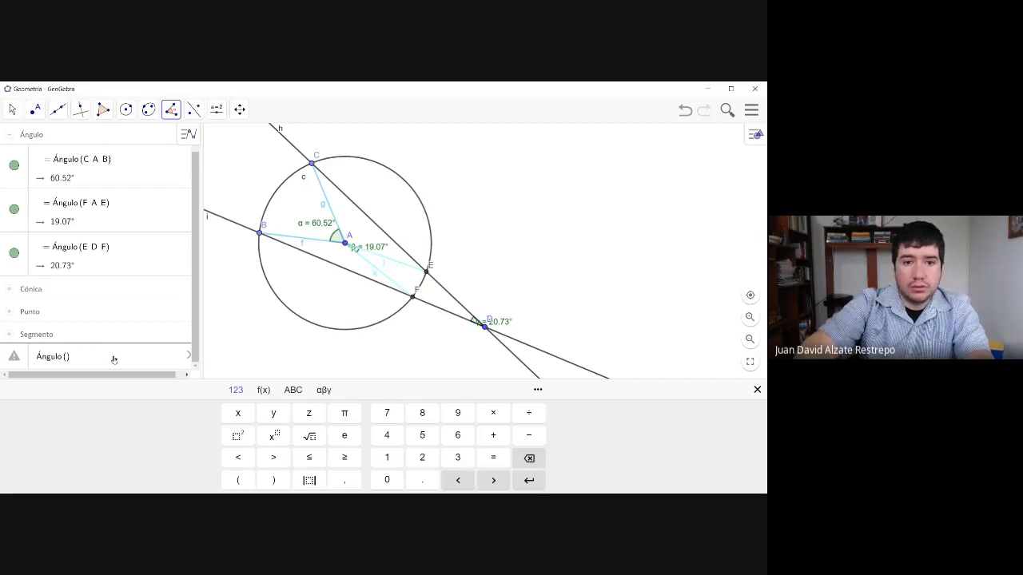
{"action": "type", "text": "C"}
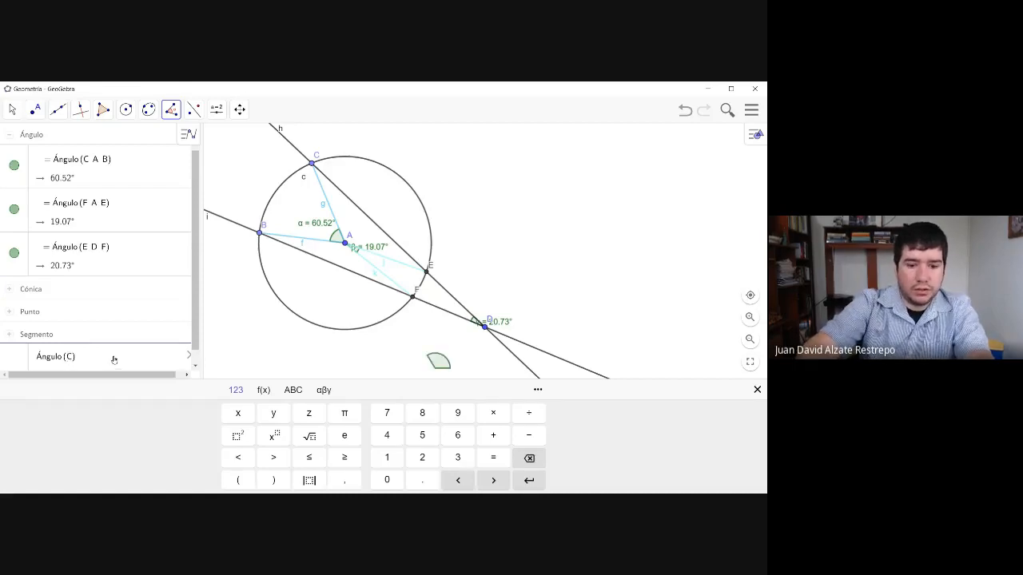
{"action": "type", "text": ","}
{"action": "type", "text": "A "}
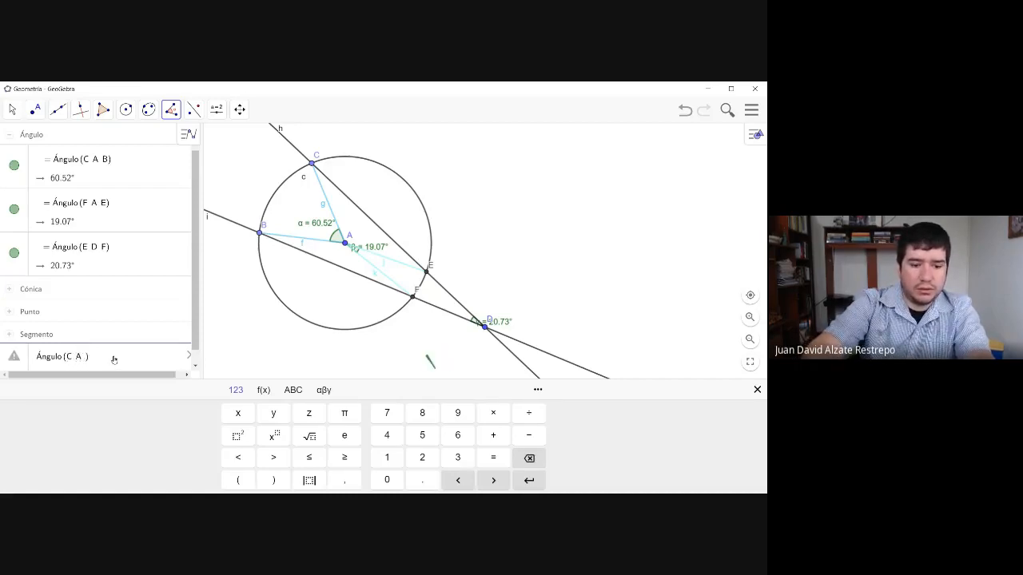
{"action": "type", "text": ",B"}
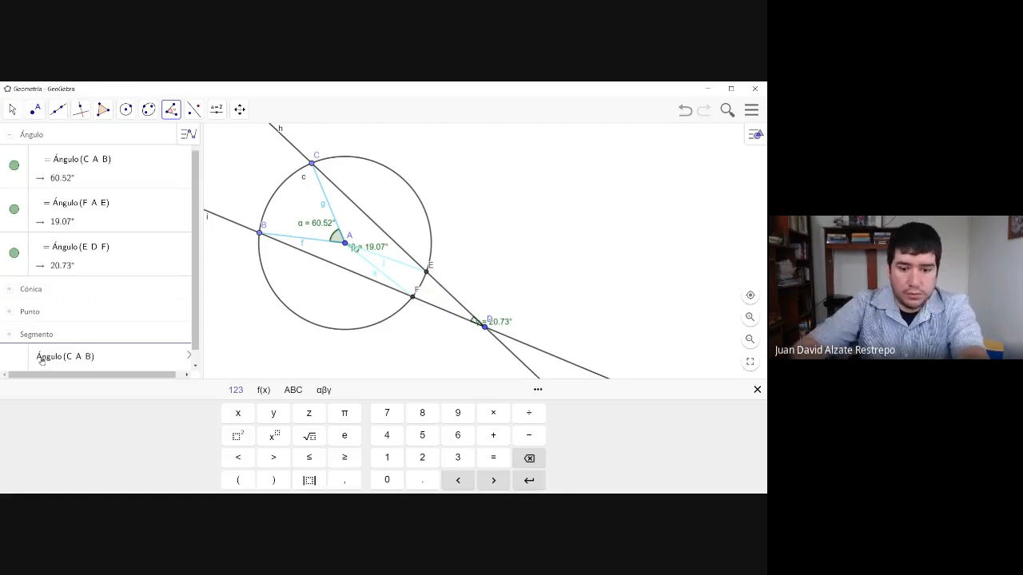
{"action": "type", "text": "("}
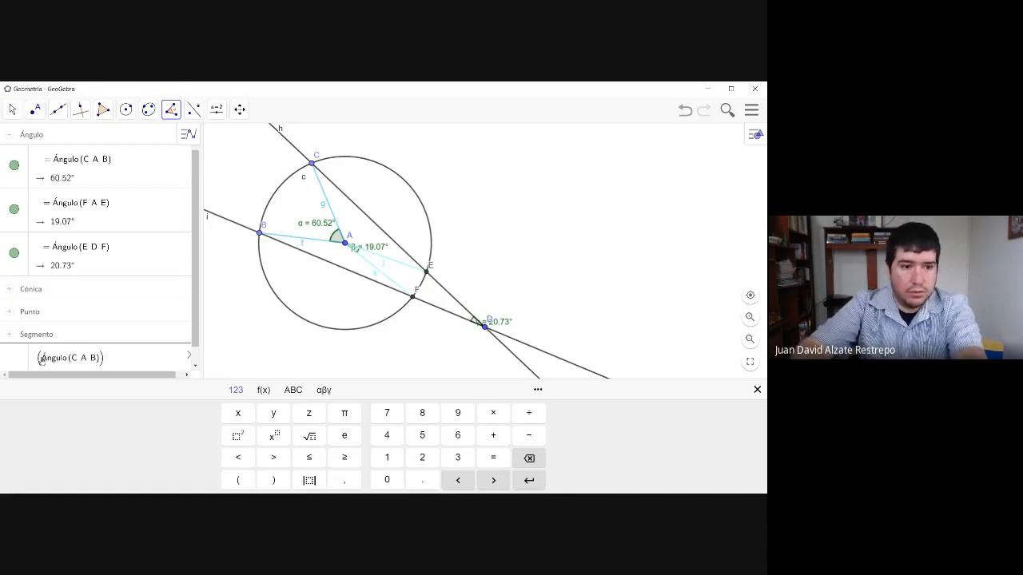
- Turn the entry into half the difference of the central angles: (Ángulo(C, A, B) − Ángulo(F, A, E)) / 2
{"action": "left_click", "coordinate": [101, 363]}
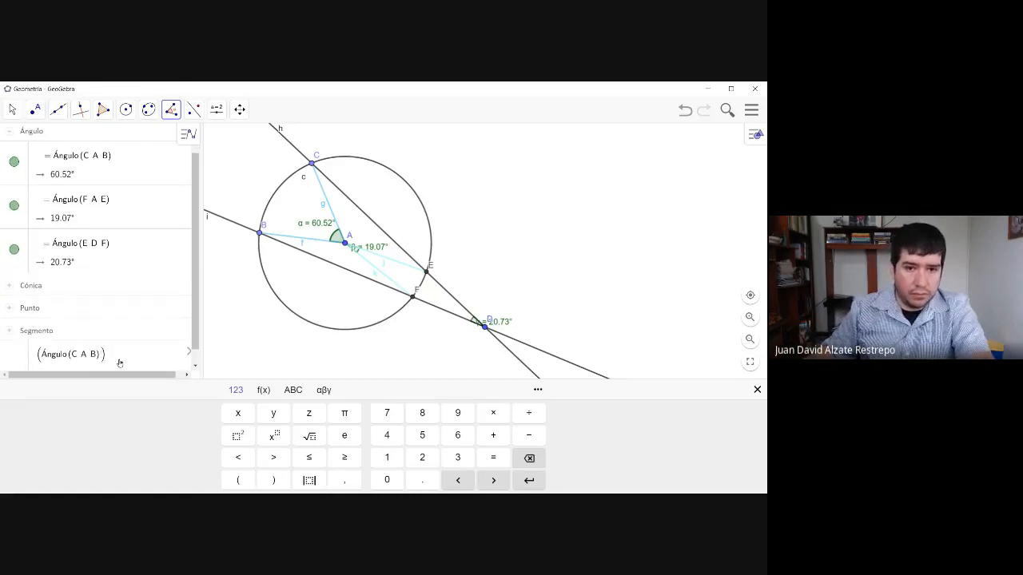
{"action": "type", "text": "- "}
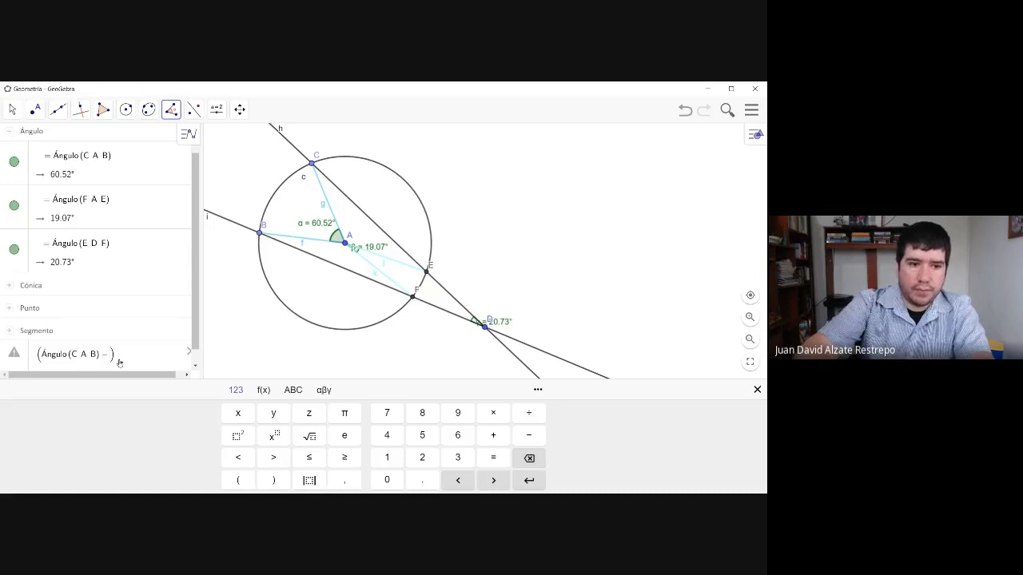
{"action": "type", "text": "A"}
{"action": "type", "text": "ngulo"}
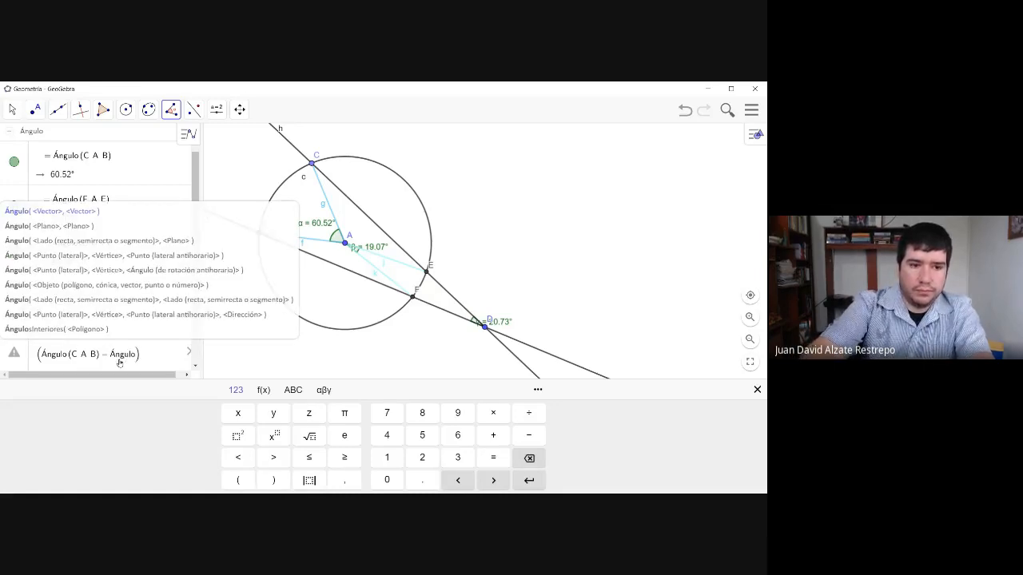
{"action": "type", "text": "("}
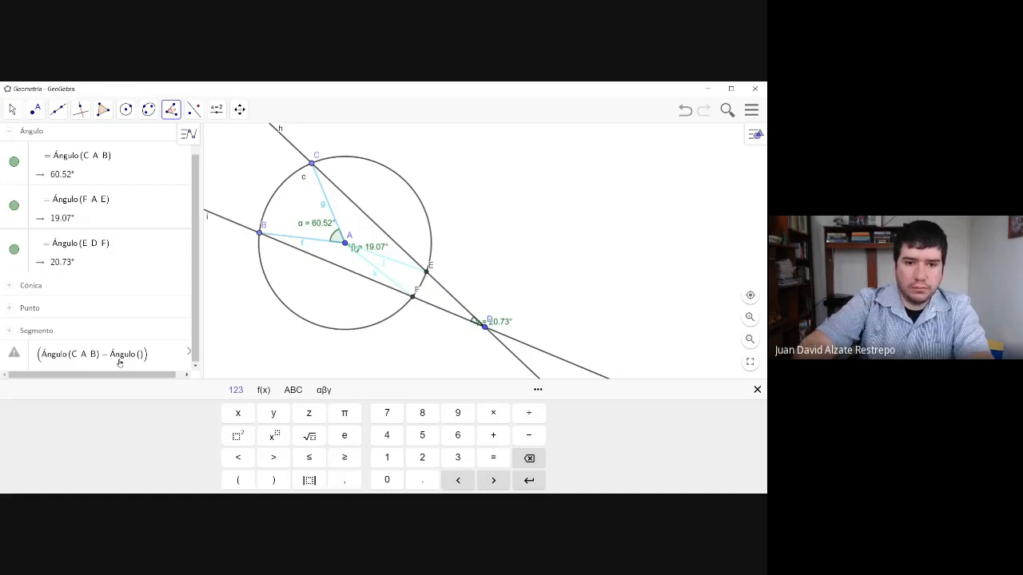
{"action": "type", "text": "F"}
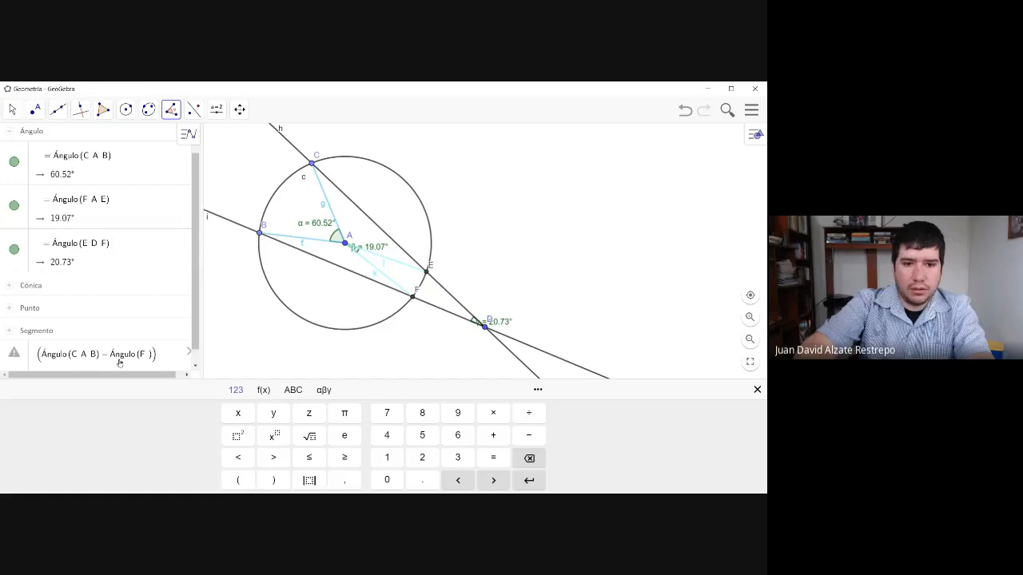
{"action": "type", "text": "A E)"}
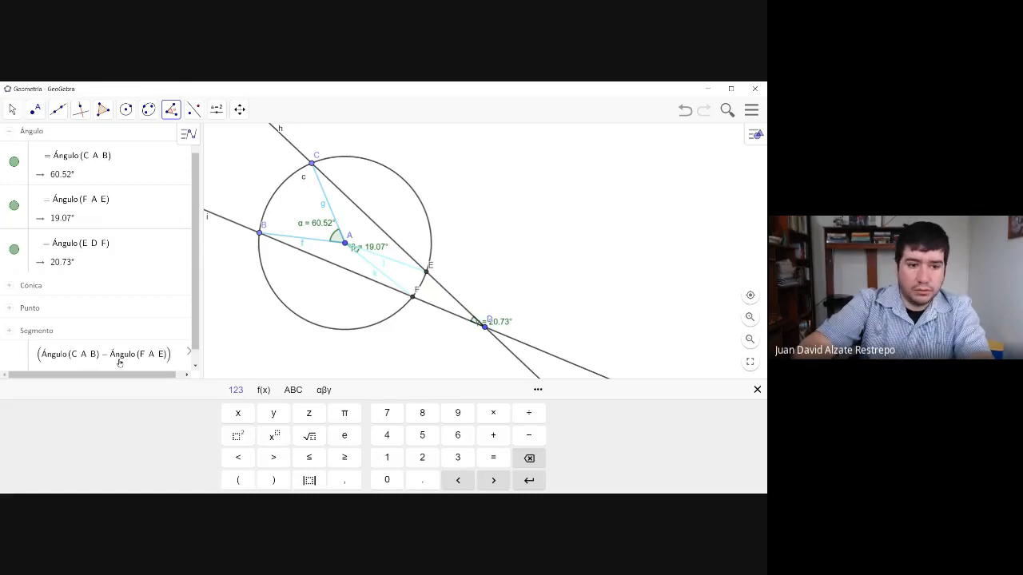
{"action": "type", "text": "/"}
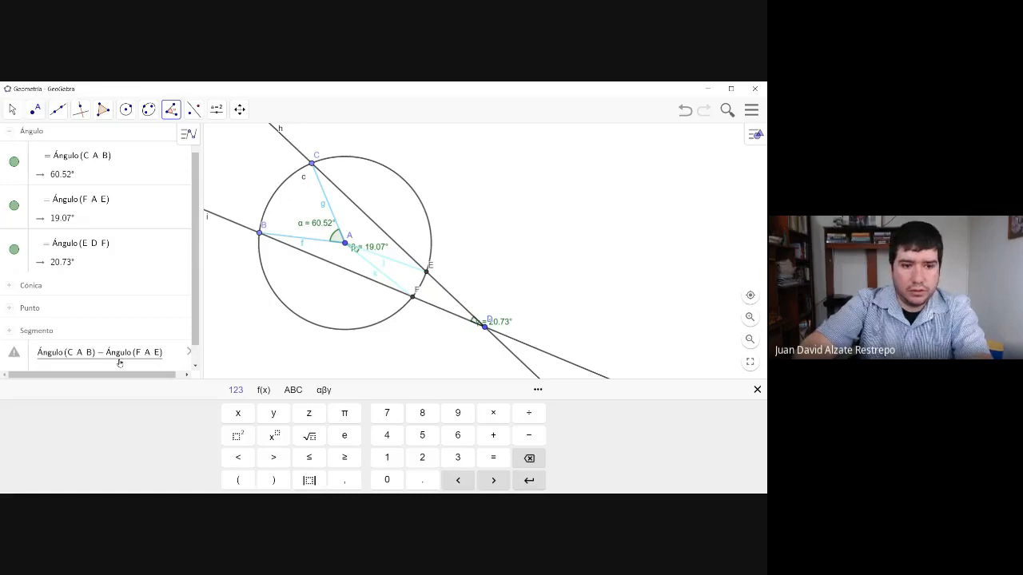
{"action": "type", "text": "2 "}
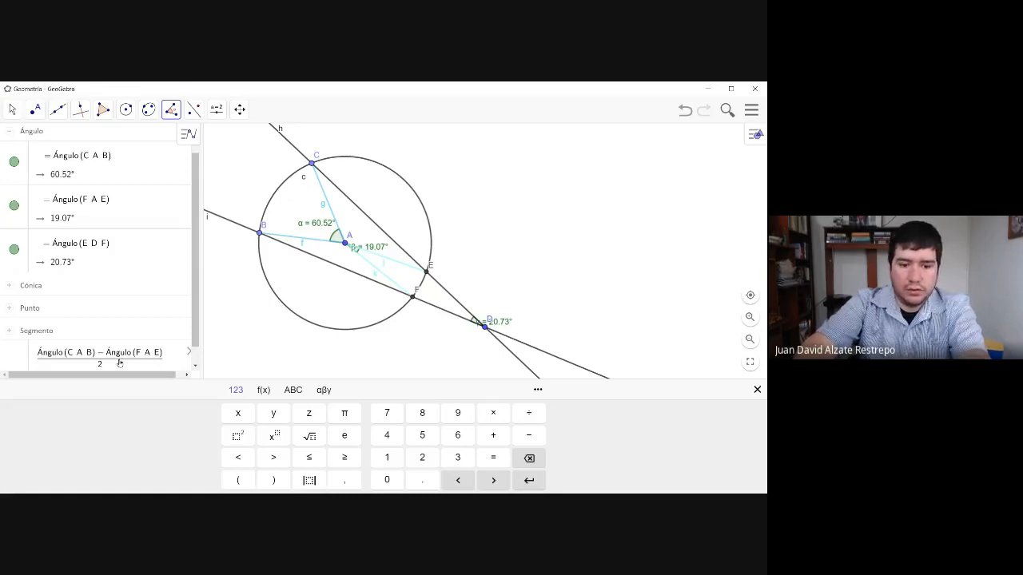
{"action": "type", "text": "= "}
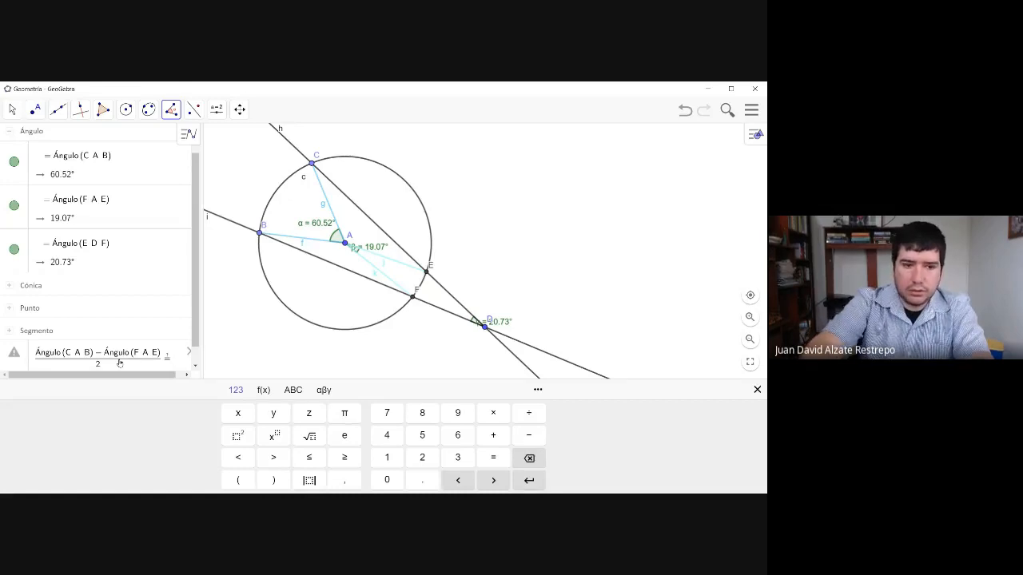
{"action": "type", "text": "Án"}
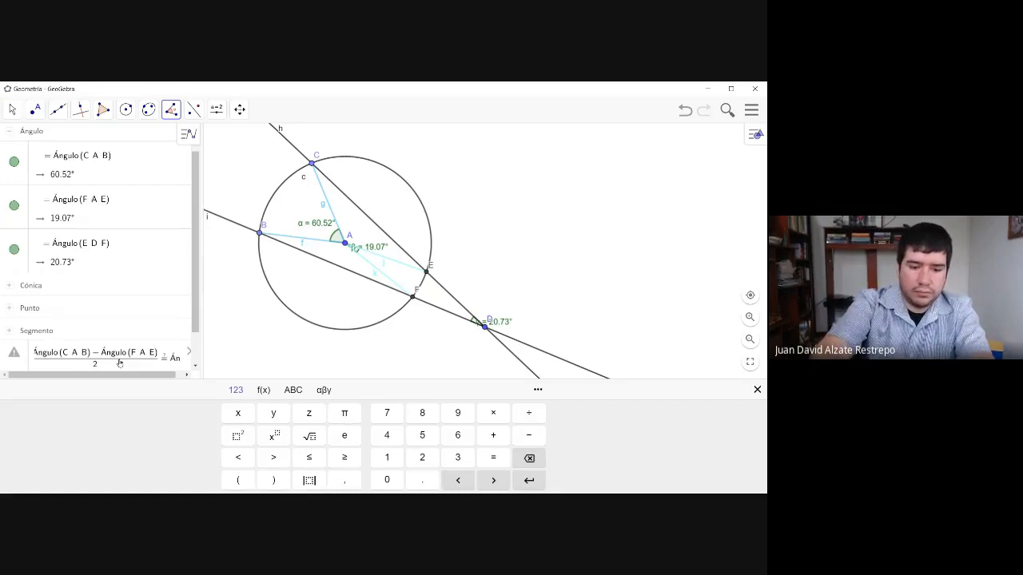
{"action": "type", "text": "gulo("}
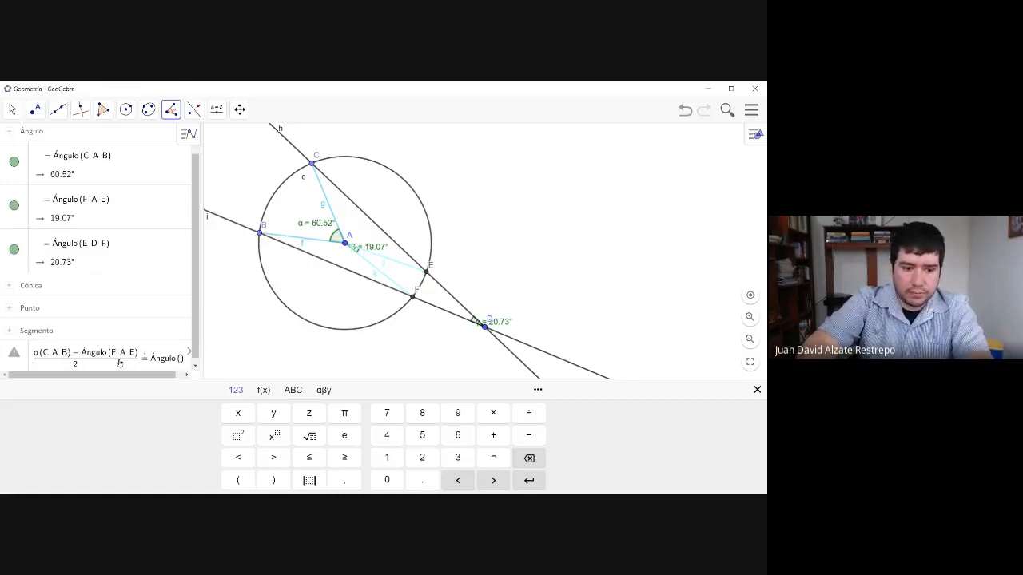
- Complete the entry as an equality test against Ángulo(E, D, F), commit it, and collapse the Punto group
{"action": "type", "text": "E "}
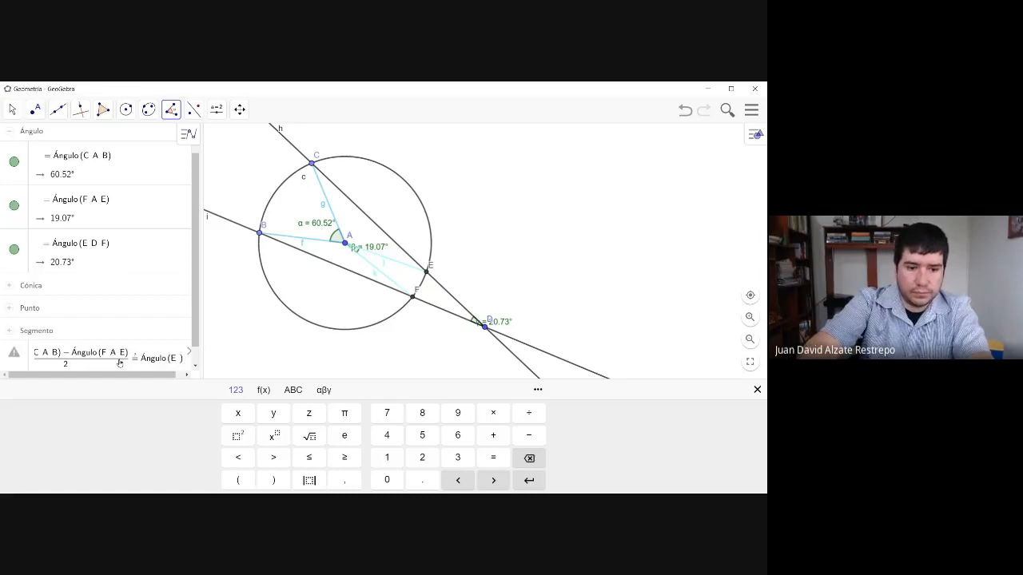
{"action": "type", "text": ",D"}
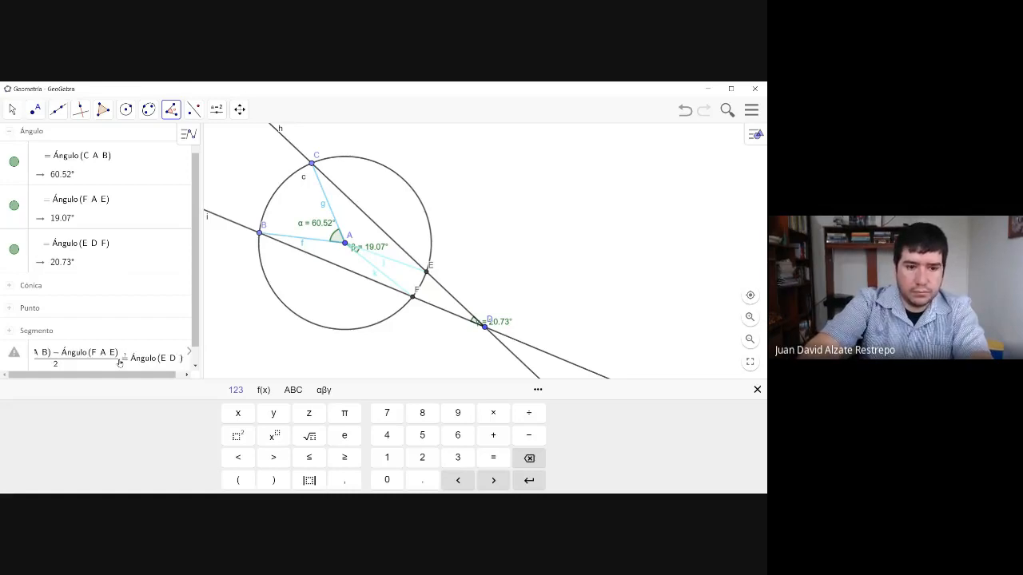
{"action": "type", "text": ",F"}
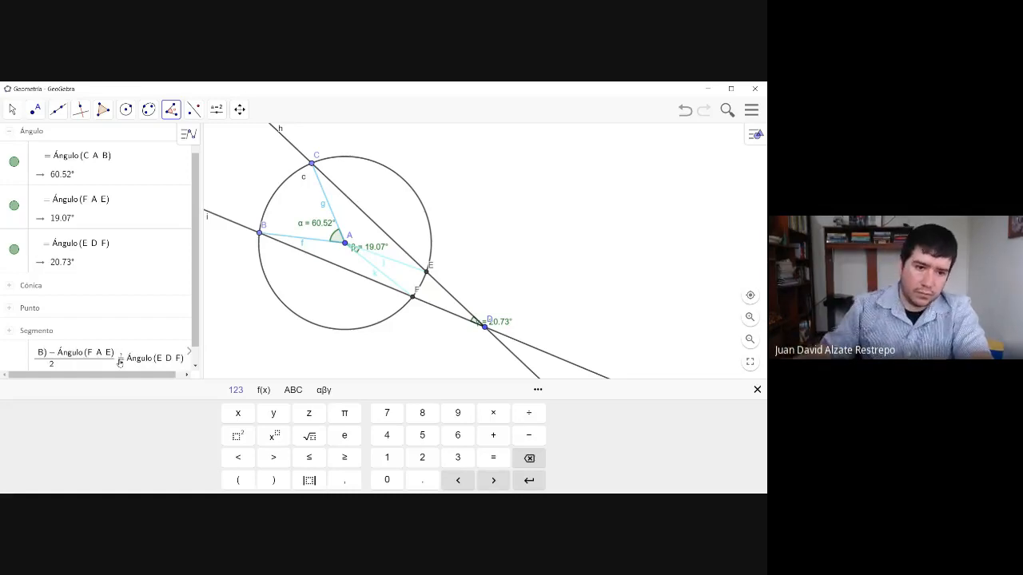
{"action": "left_click", "coordinate": [224, 327]}
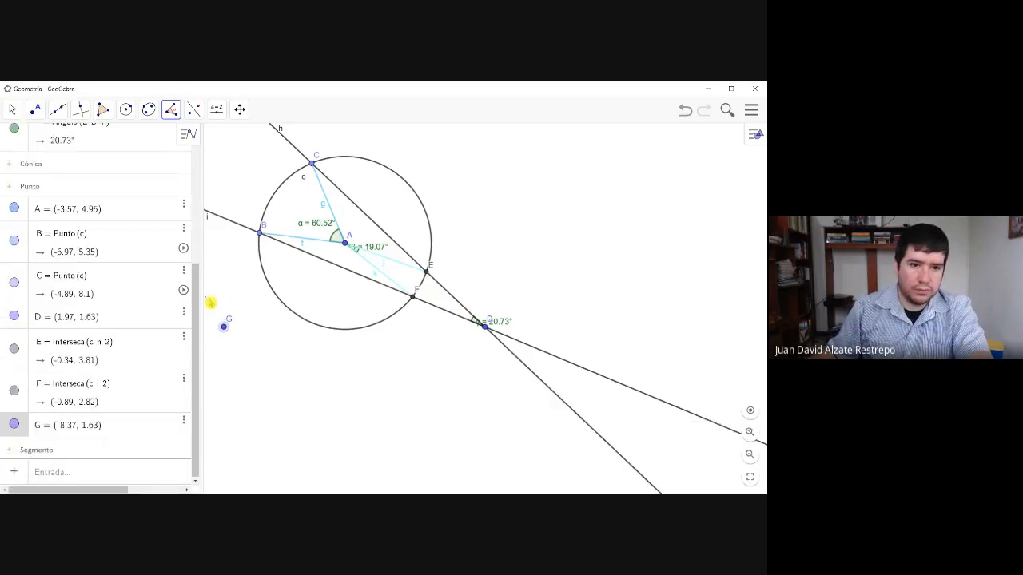
{"action": "scroll", "coordinate": [183, 287], "scroll_direction": "up", "scroll_amount": 1}
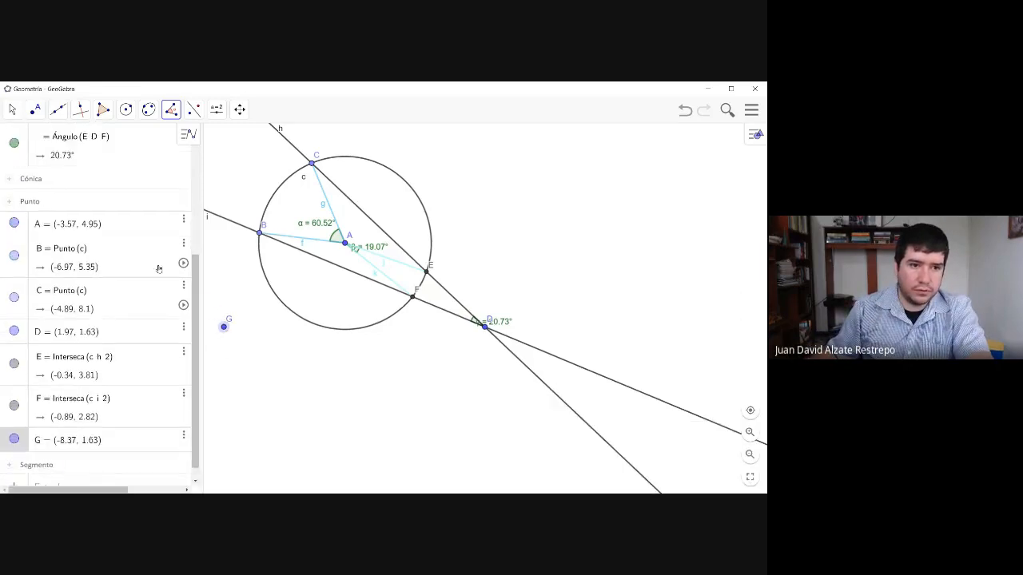
{"action": "left_click", "coordinate": [10, 204]}
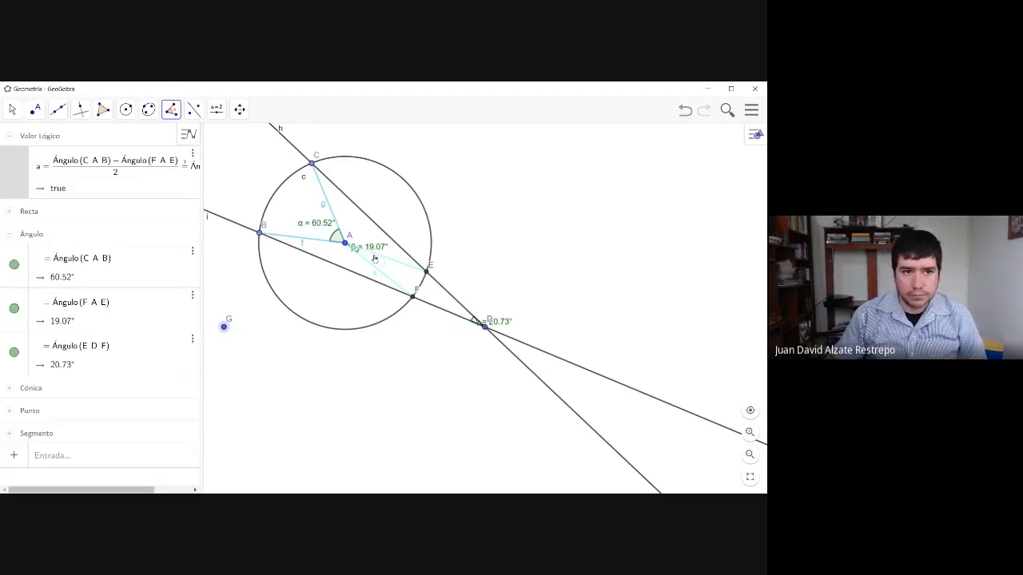
- Undo the stray point G and the equality test, and collapse the expanded object groups with the Move tool active
{"action": "left_click", "coordinate": [13, 110]}
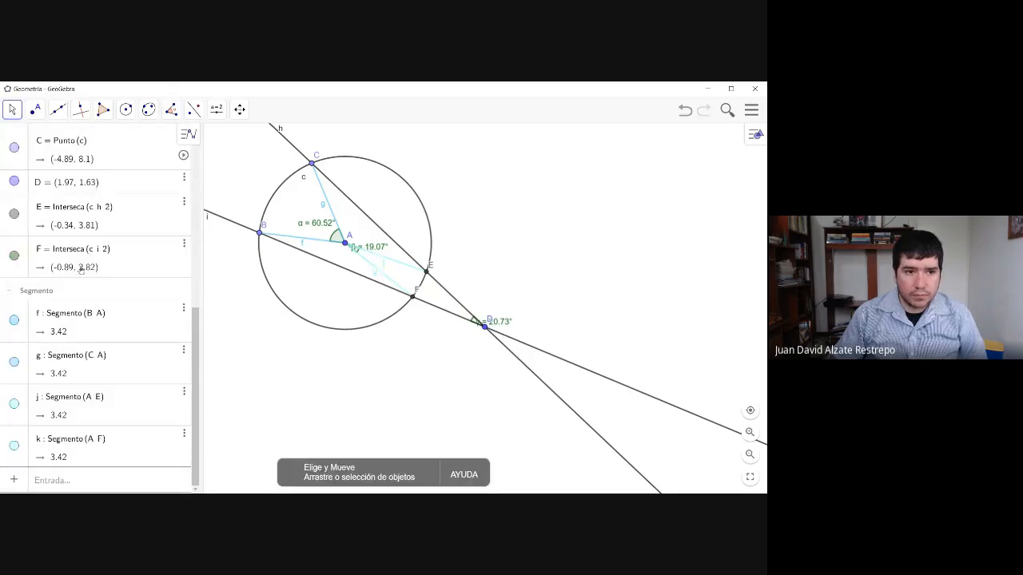
{"action": "scroll", "coordinate": [9, 294], "scroll_direction": "up", "scroll_amount": 5}
{"action": "left_click", "coordinate": [9, 242]}
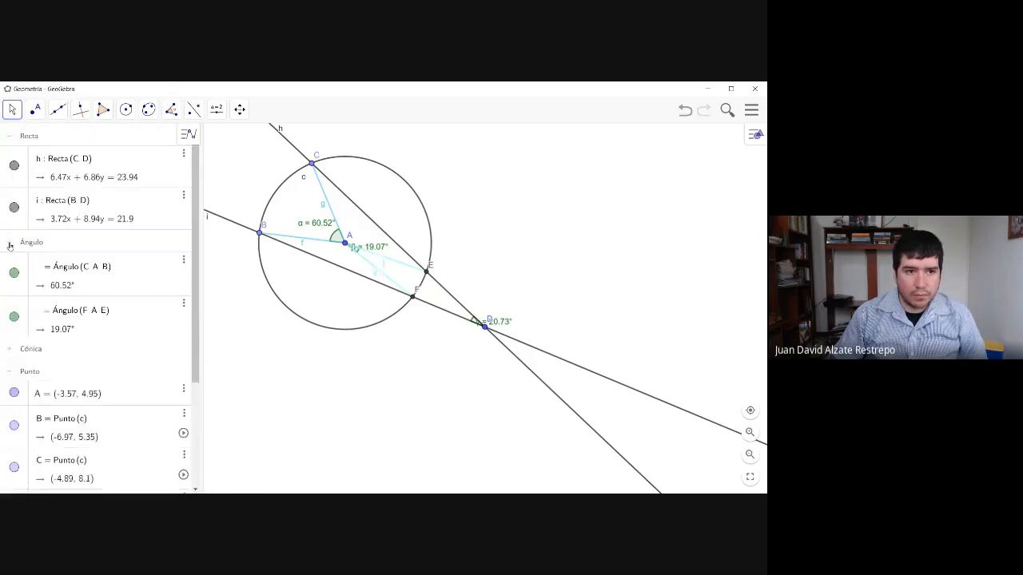
{"action": "left_click", "coordinate": [10, 138]}
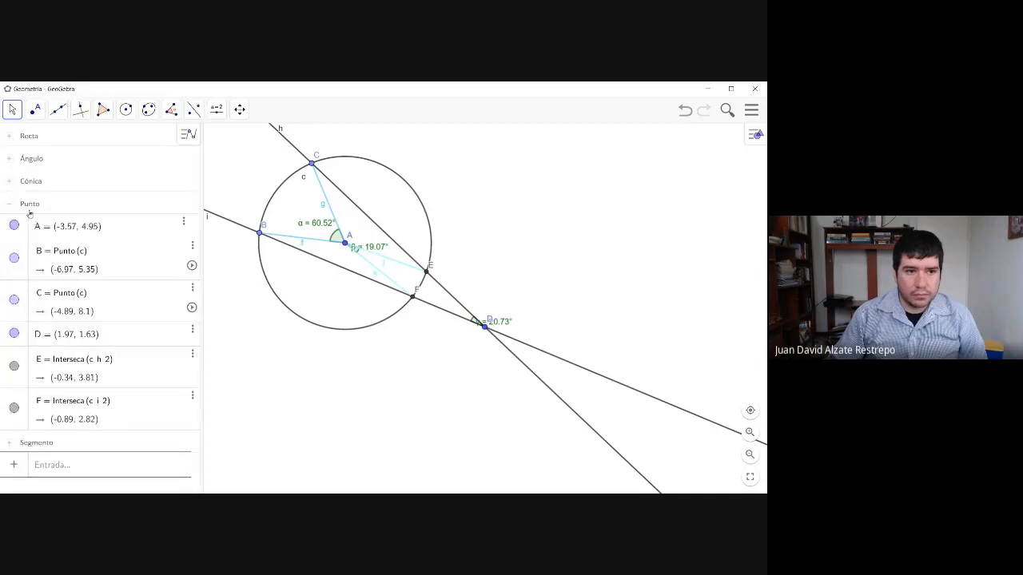
{"action": "left_click", "coordinate": [16, 206]}
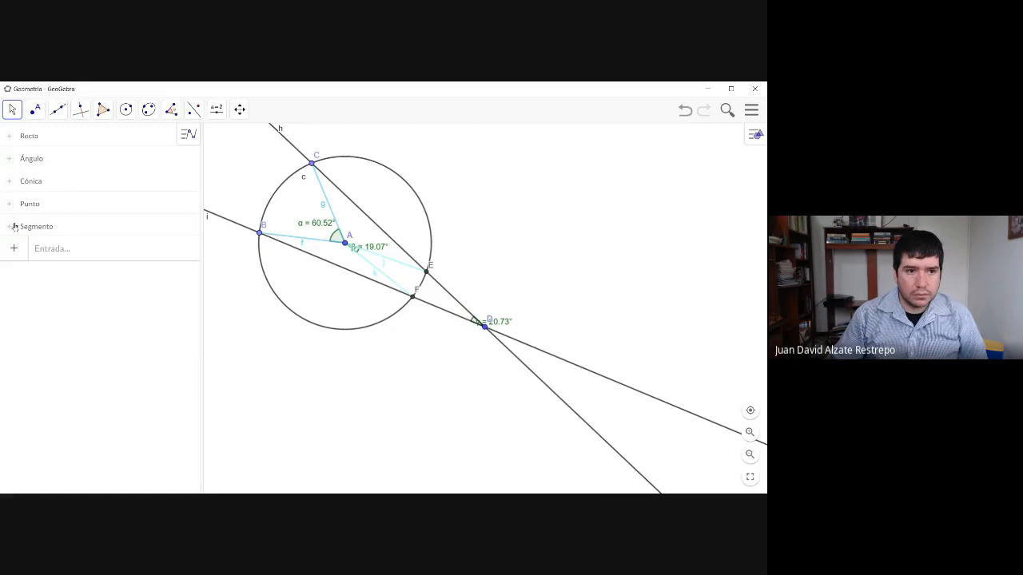
- Check the contents of the Recta, Ángulo, Cónica, Punto and Segmento groups one by one, collapsing each again
{"action": "left_click", "coordinate": [9, 136]}
{"action": "left_click", "coordinate": [9, 136]}
{"action": "left_click", "coordinate": [10, 165]}
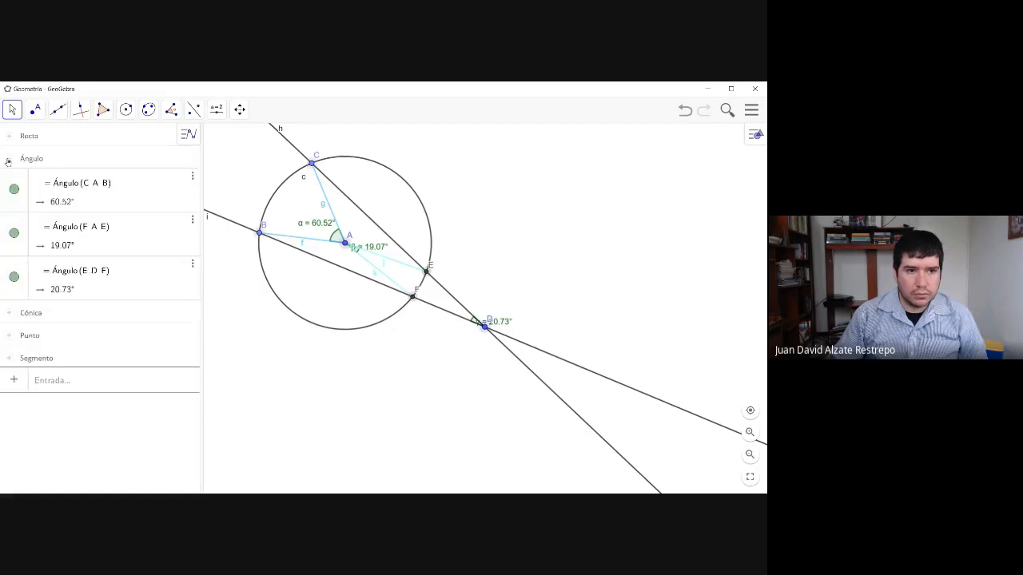
{"action": "left_click", "coordinate": [10, 164]}
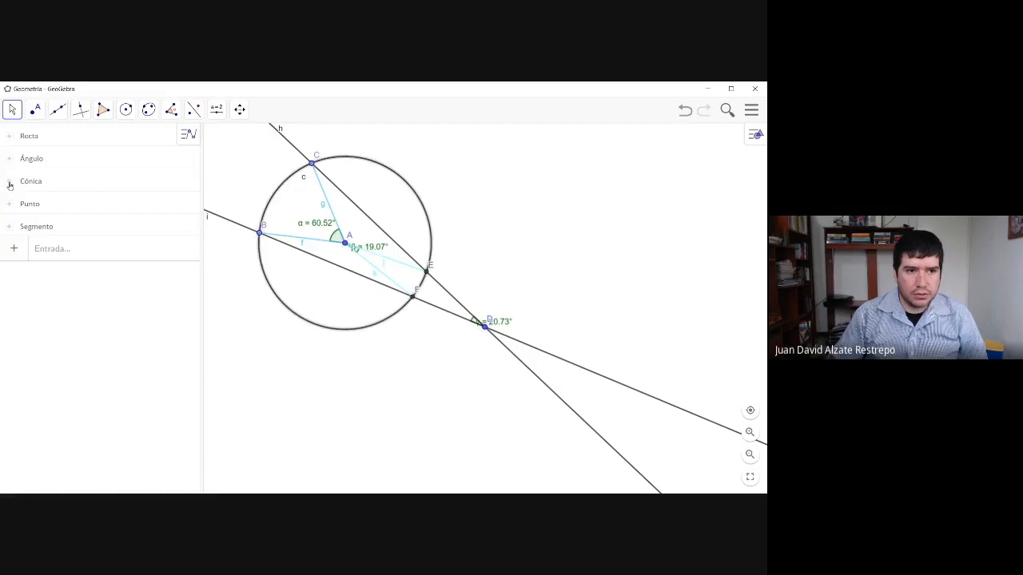
{"action": "left_click", "coordinate": [10, 185]}
{"action": "left_click", "coordinate": [10, 185]}
{"action": "left_click", "coordinate": [12, 206]}
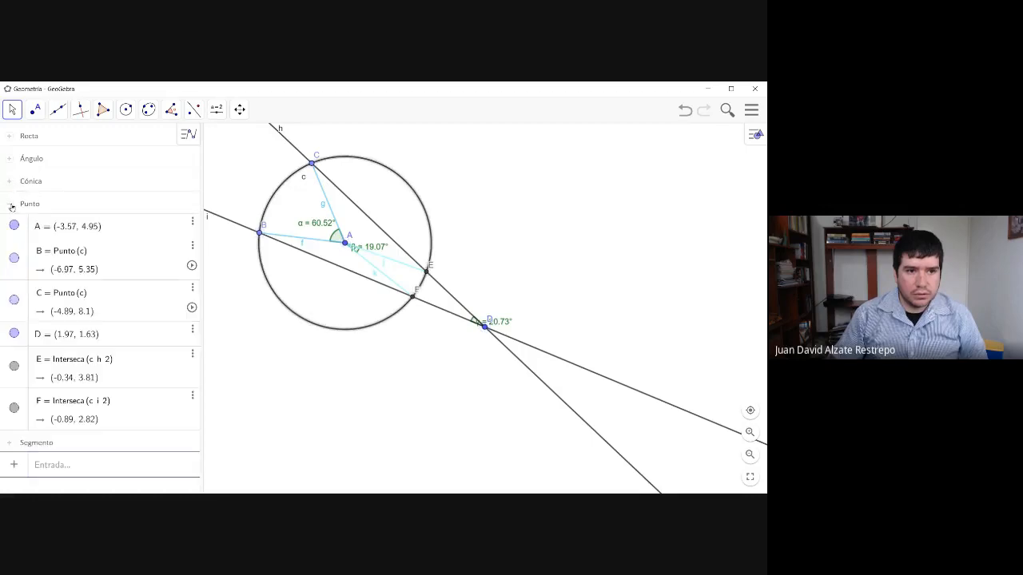
{"action": "left_click", "coordinate": [12, 205]}
{"action": "left_click", "coordinate": [12, 226]}
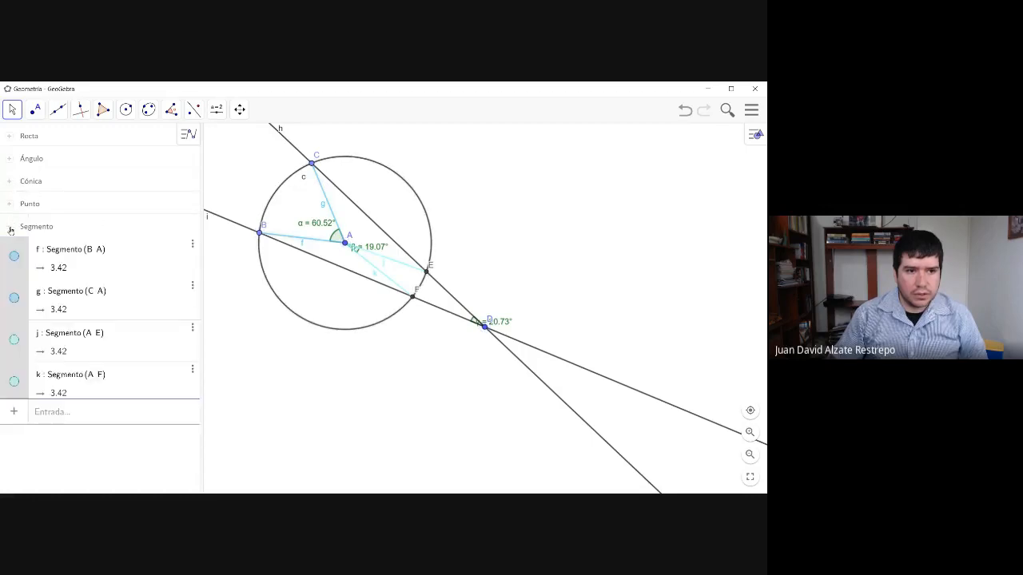
{"action": "left_click", "coordinate": [12, 226]}
- Move point D slightly upward, keeping it outside the circle, and activate the empty algebra entry
{"action": "left_click", "coordinate": [102, 255]}
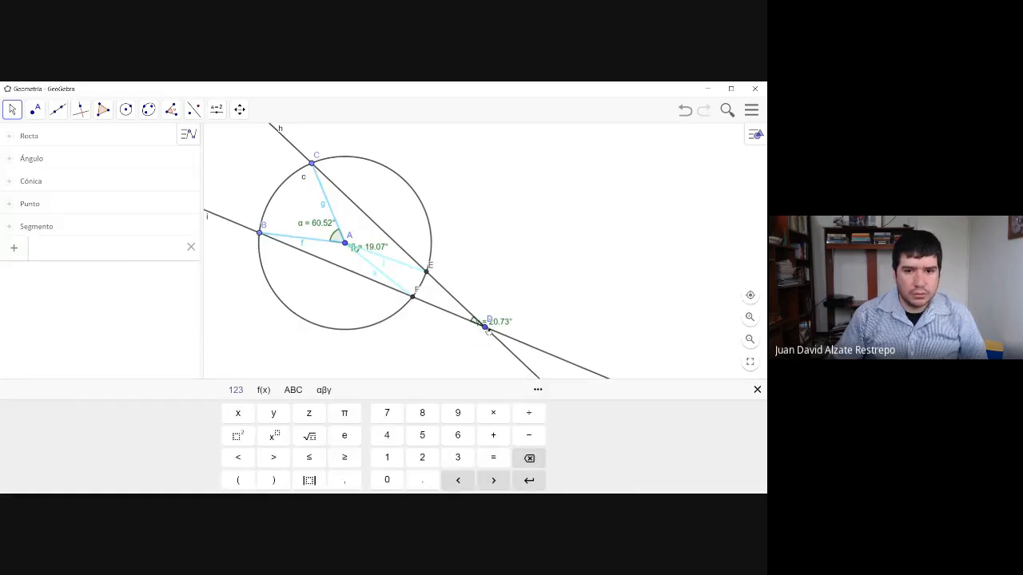
{"action": "left_click_drag", "start_coordinate": [485, 328], "coordinate": [491, 300]}
{"action": "left_click", "coordinate": [124, 258]}
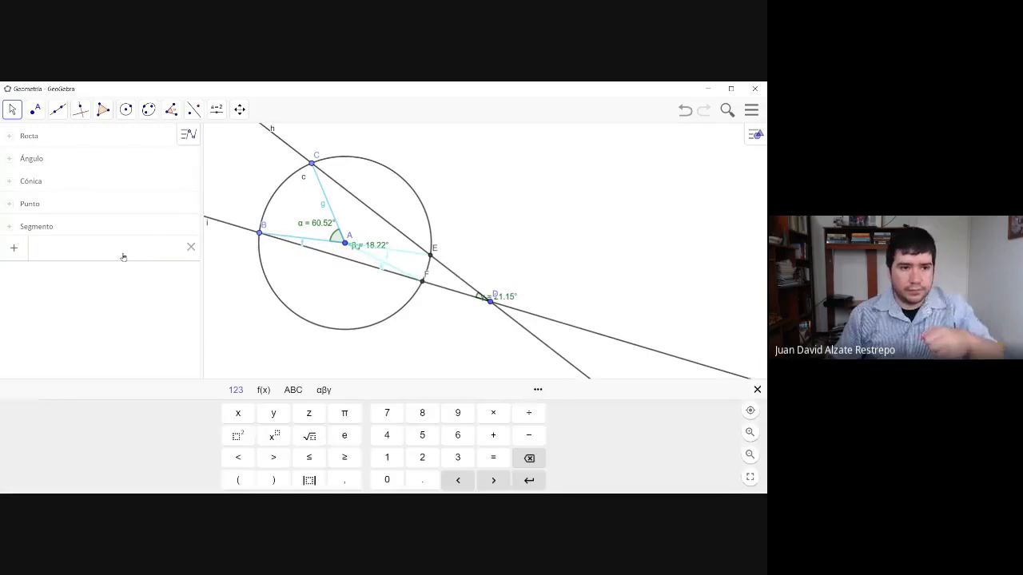
{"action": "type", "text": "Á"}
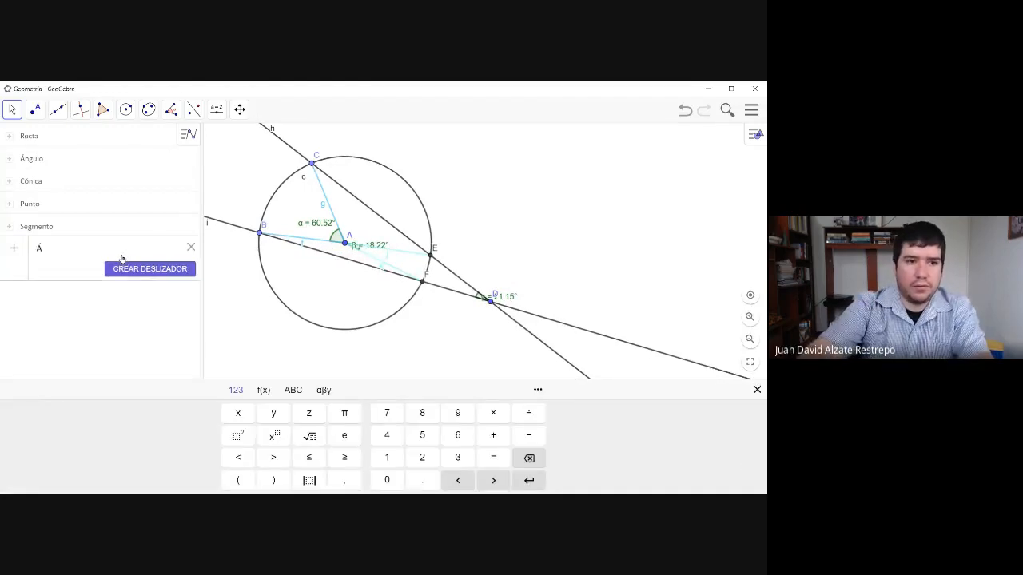
{"action": "type", "text": "ng"}
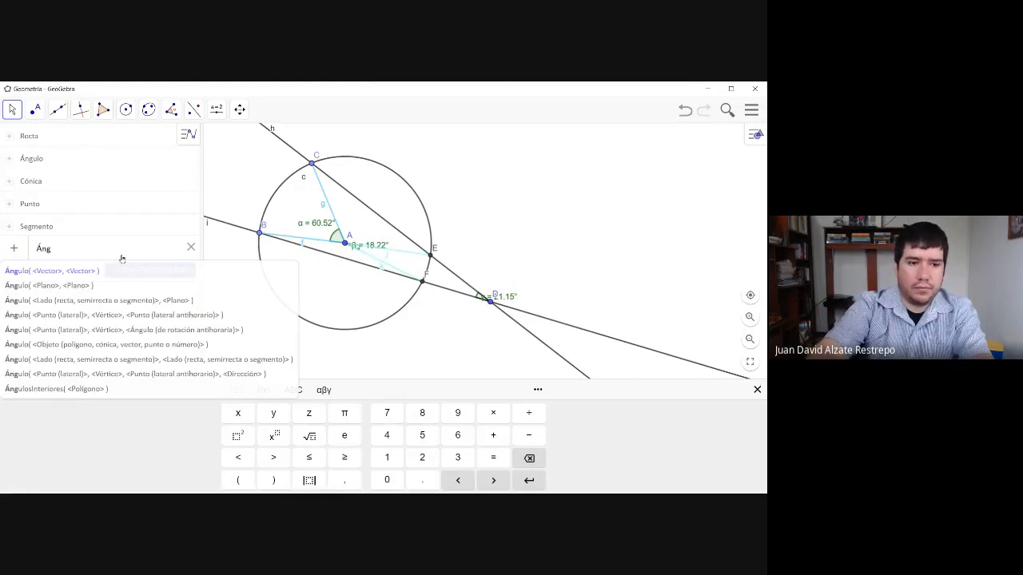
{"action": "type", "text": "ulo"}
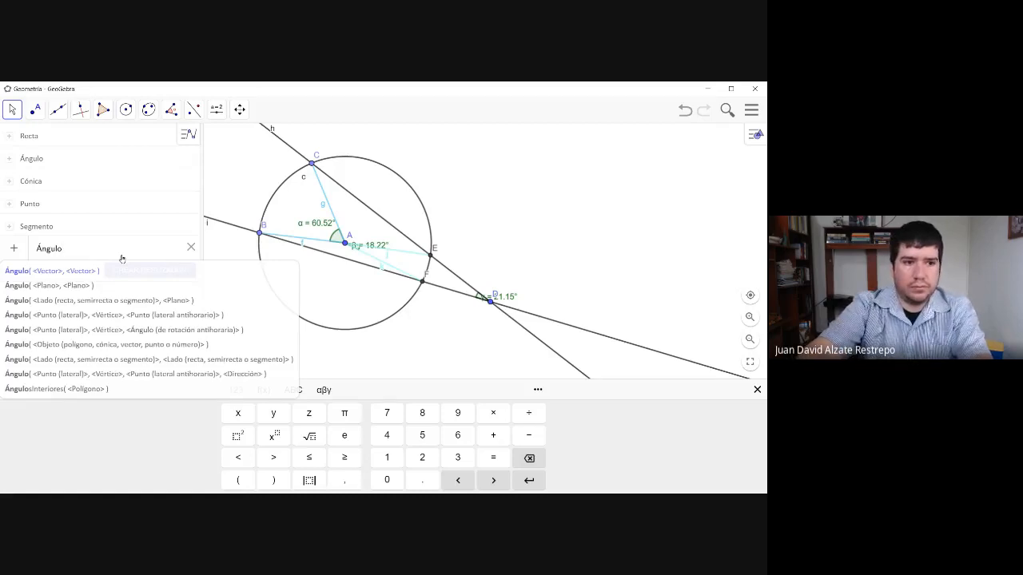
{"action": "key", "text": "BackSpace"}
{"action": "key", "text": "BackSpace"}
{"action": "key", "text": "BackSpace"}
{"action": "key", "text": "BackSpace"}
{"action": "key", "text": "BackSpace"}
{"action": "key", "text": "BackSpace"}
- Begin a parenthesized algebra expression with the central angle Ángulo(C, A, B)
{"action": "type", "text": "("}
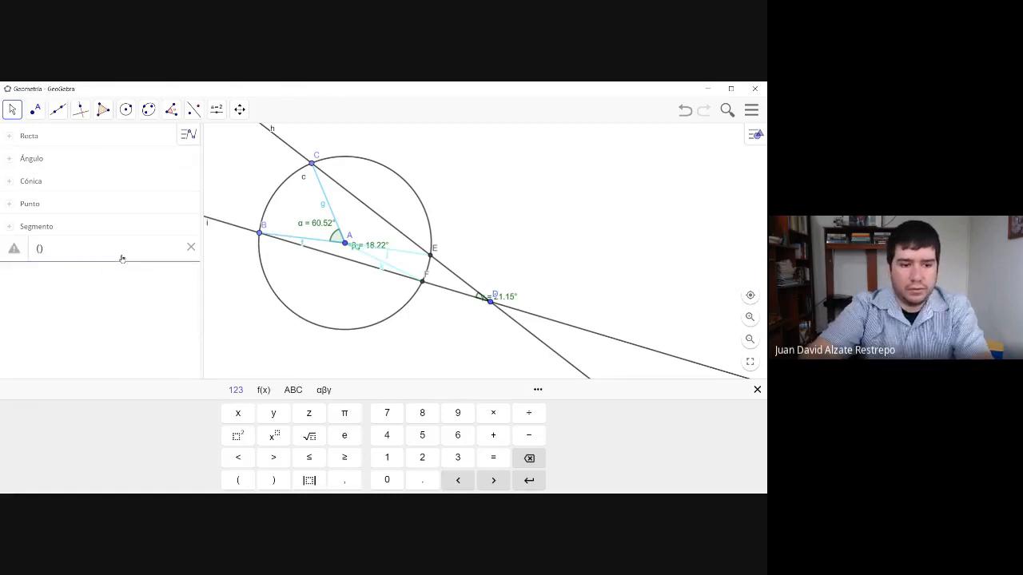
{"action": "type", "text": "Ángul"}
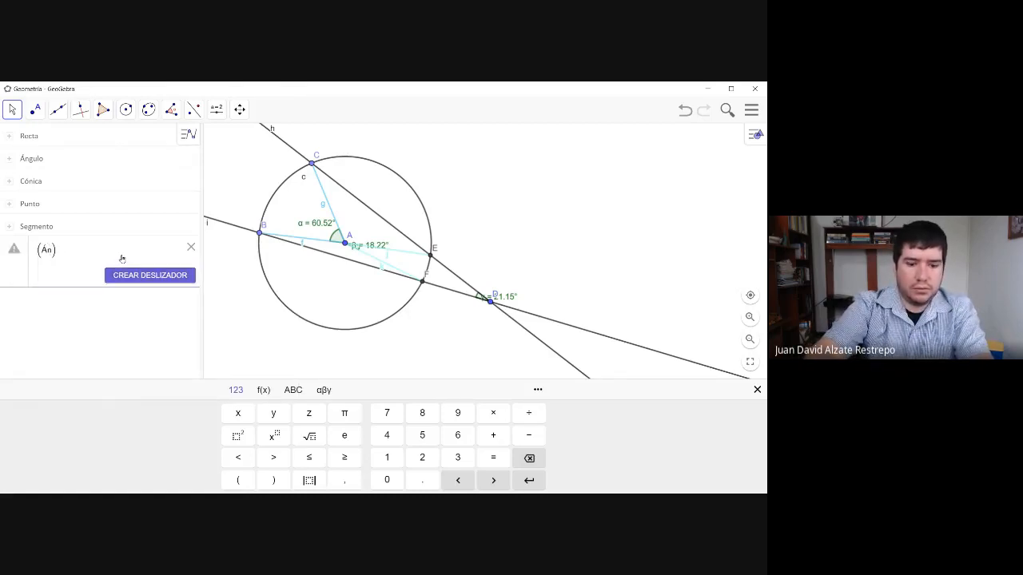
{"action": "type", "text": "o"}
{"action": "key", "text": "Return"}
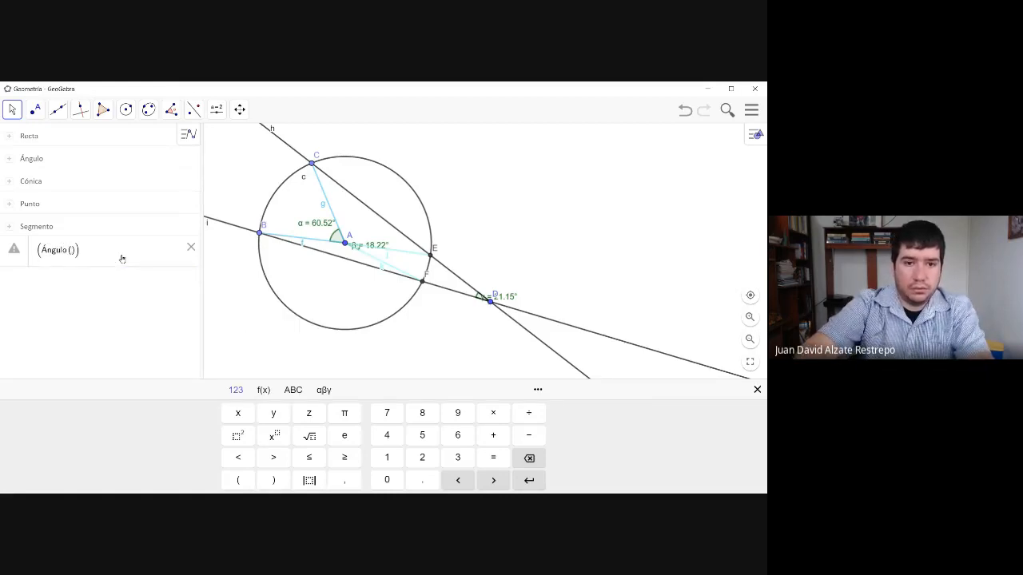
{"action": "type", "text": "C "}
{"action": "type", "text": ","}
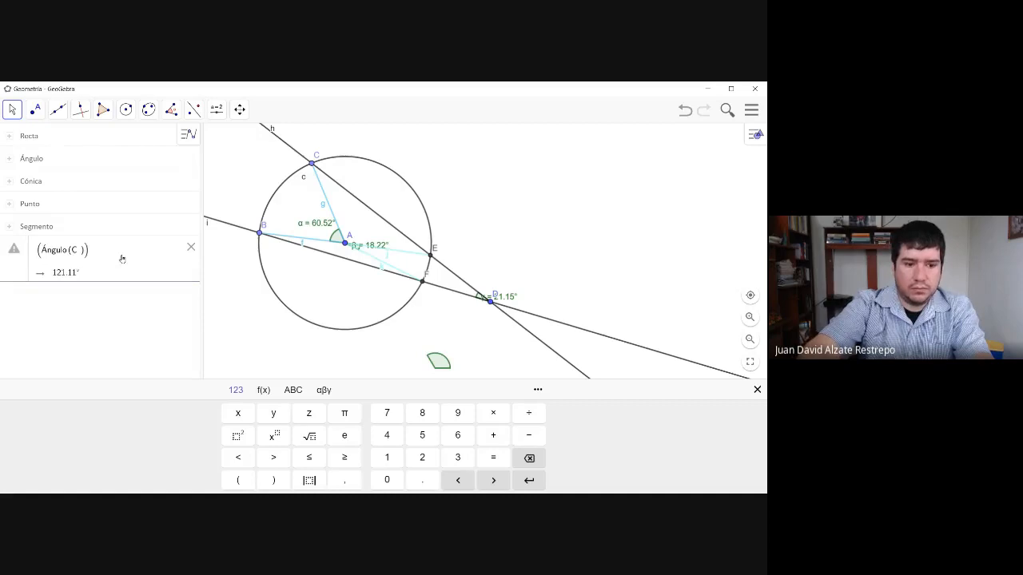
{"action": "type", "text": "A "}
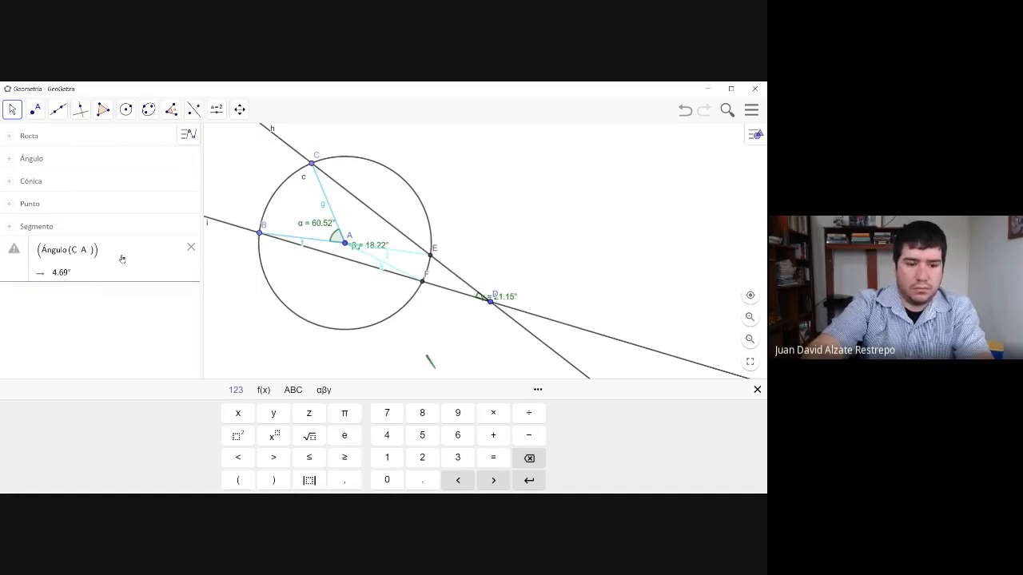
{"action": "type", "text": "B"}
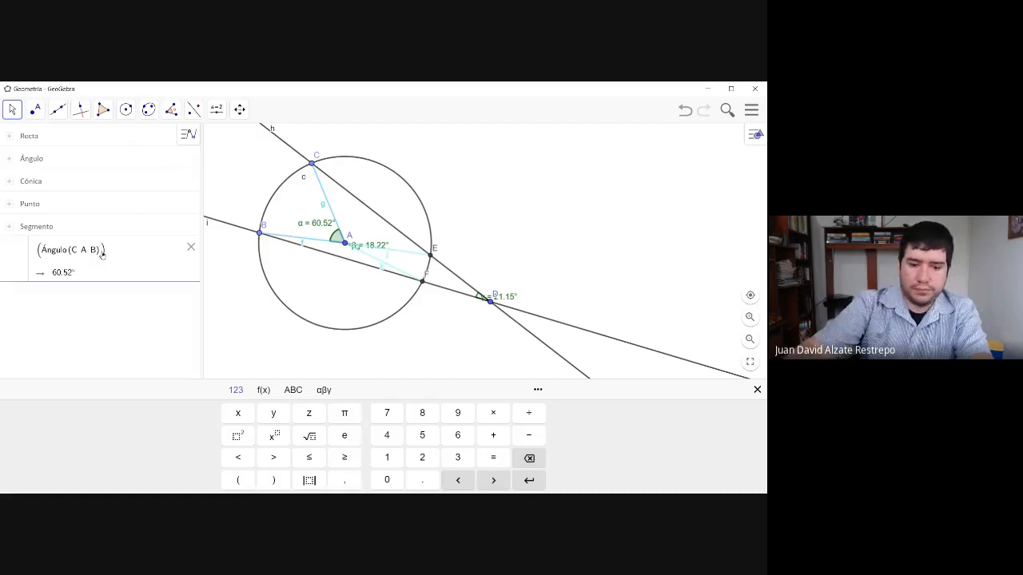
{"action": "type", "text": "-"}
{"action": "type", "text": "a"}
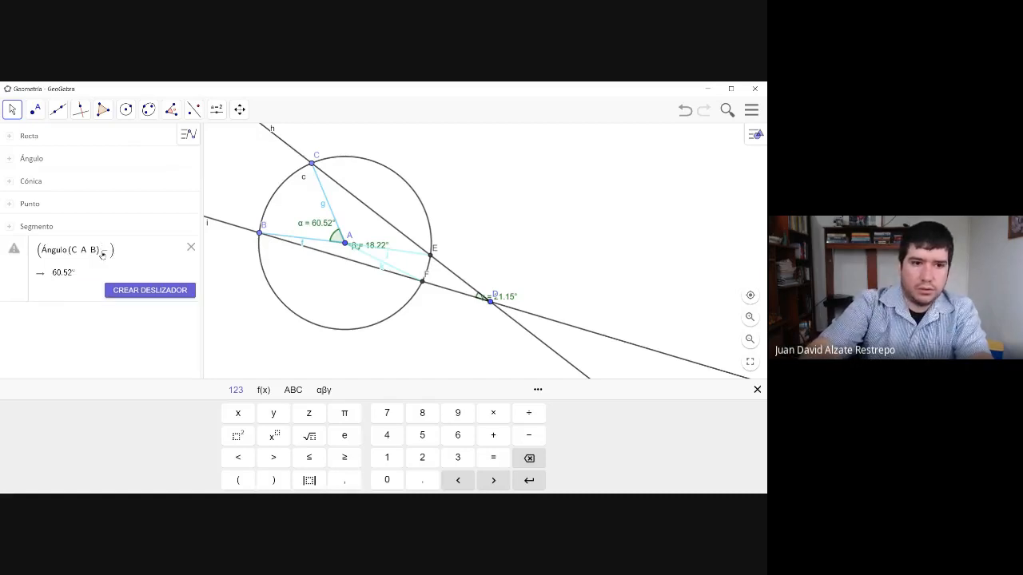
{"action": "type", "text": "A"}
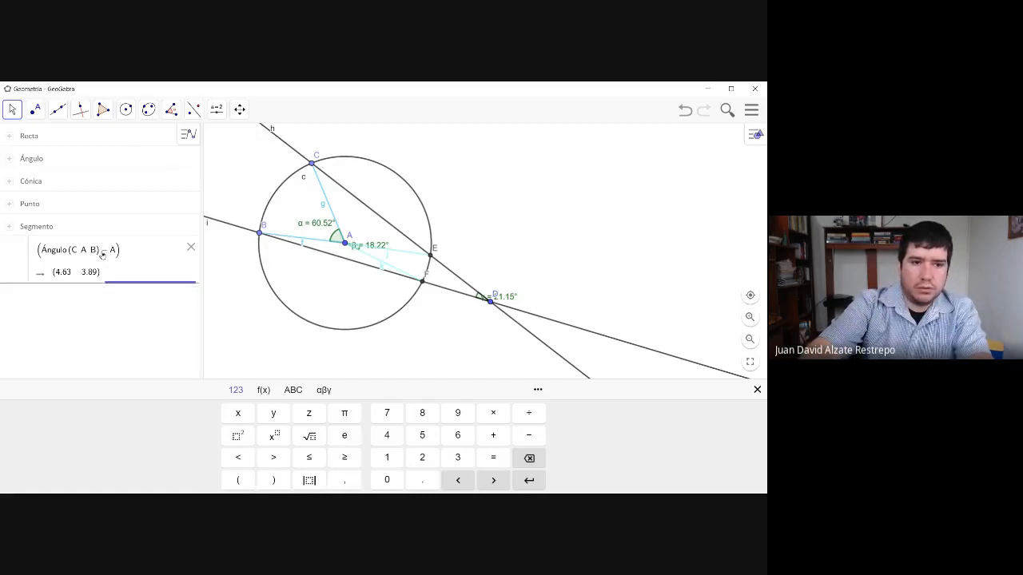
- Subtract Ángulo(F, A, E) from Ángulo(C, A, B) inside the parentheses of the algebra expression
{"action": "key", "text": "BackSpace"}
{"action": "type", "text": "Ángul"}
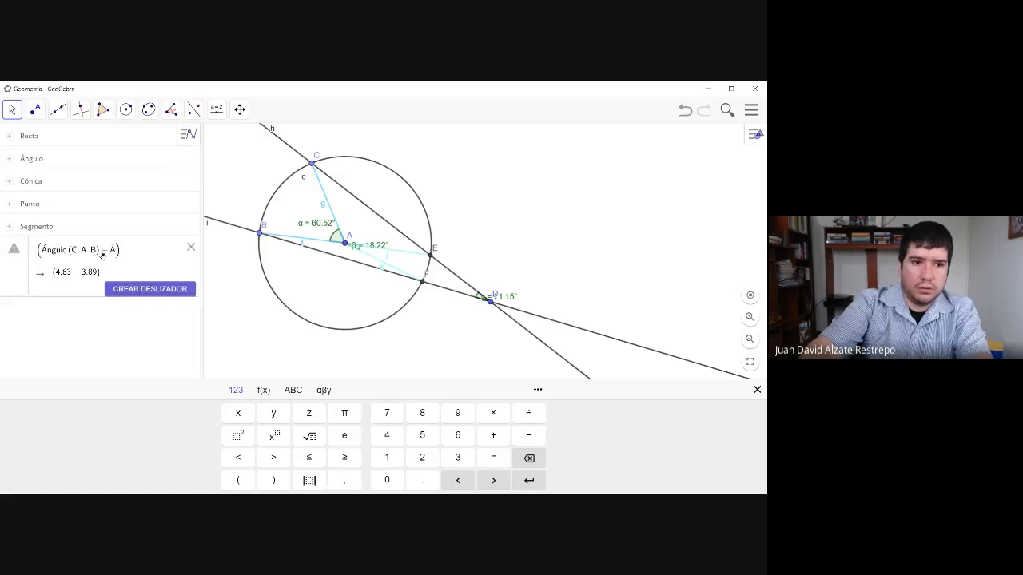
{"action": "type", "text": "o"}
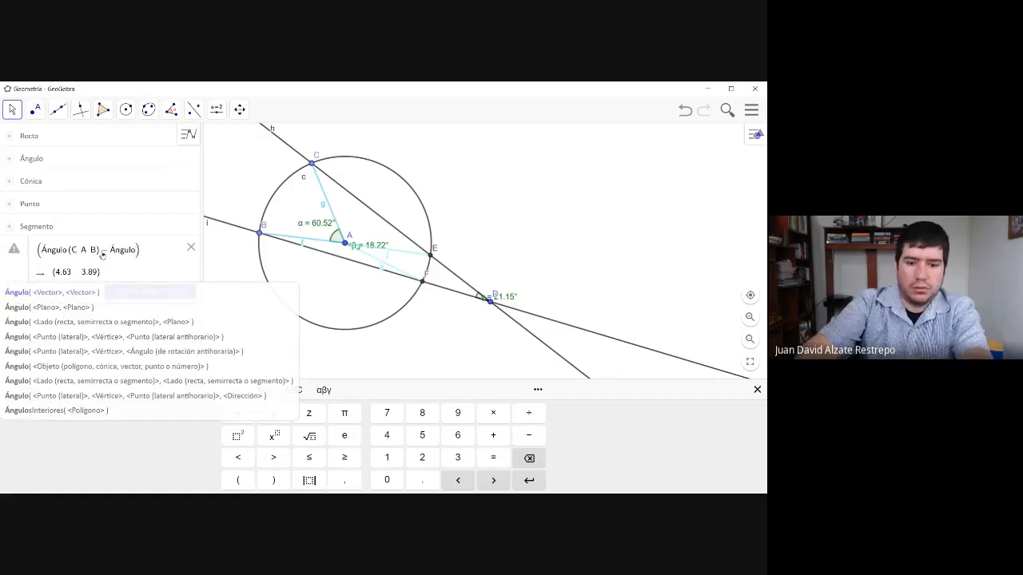
{"action": "type", "text": "("}
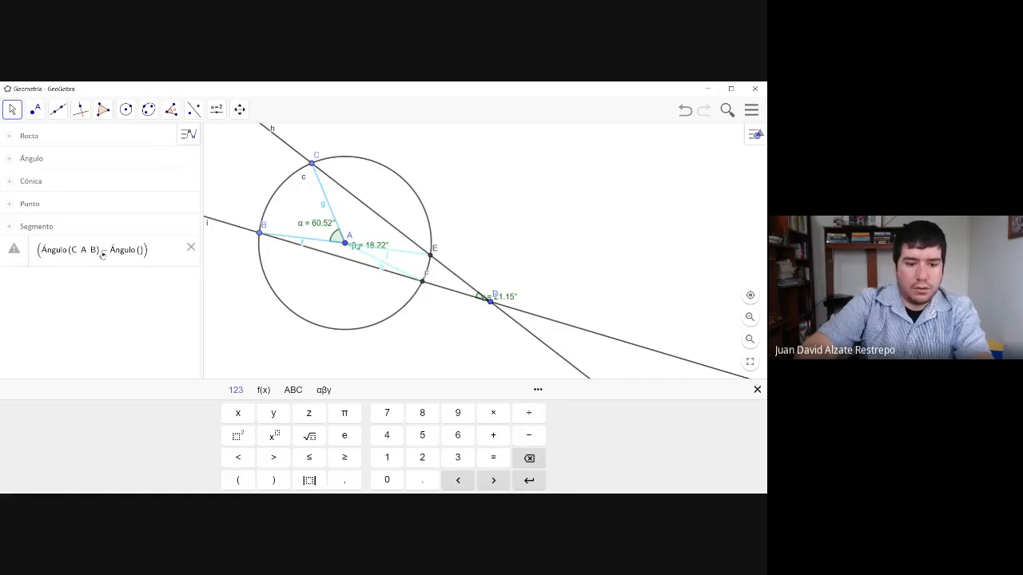
{"action": "type", "text": "F"}
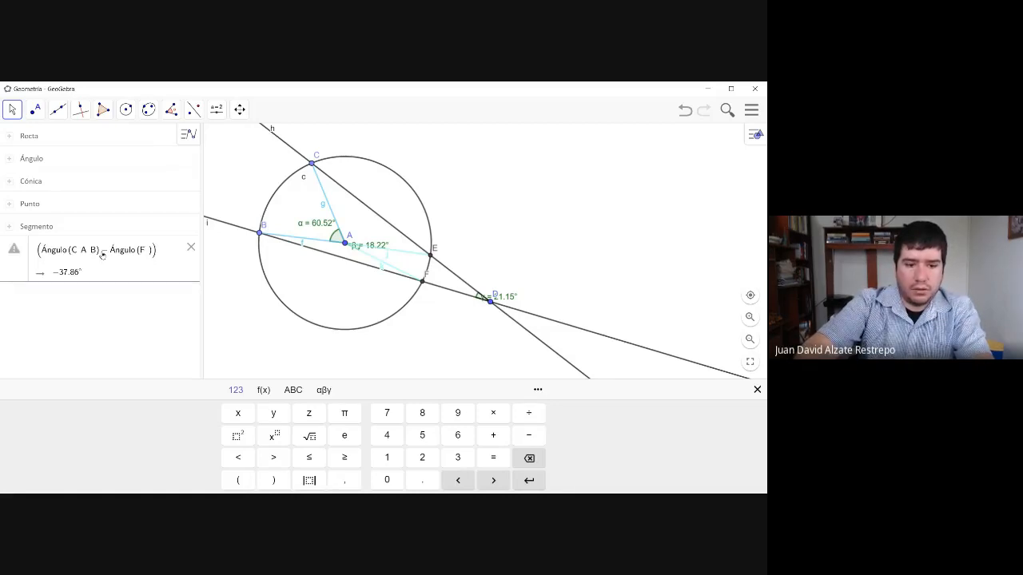
{"action": "type", "text": " A"}
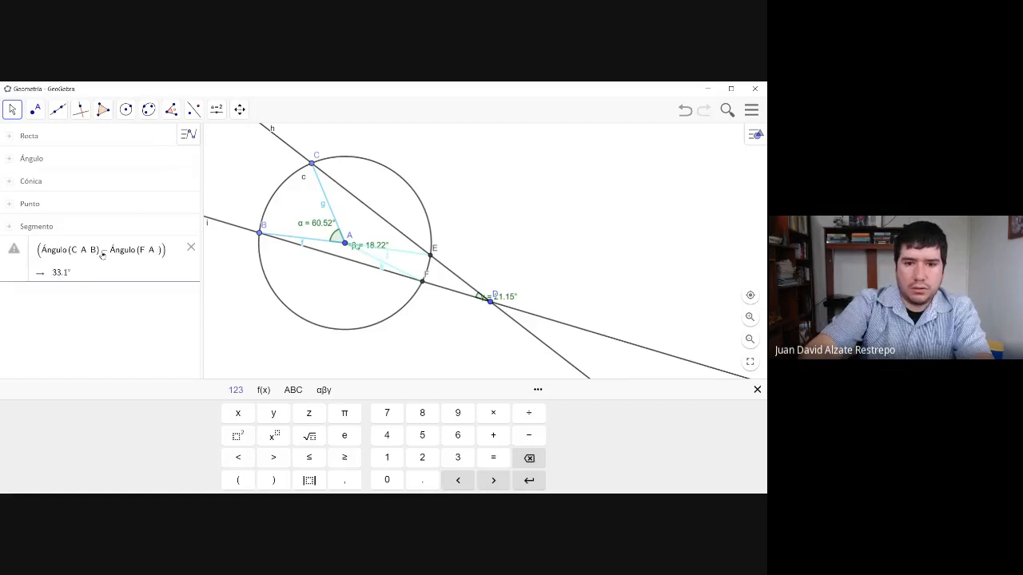
{"action": "type", "text": " E"}
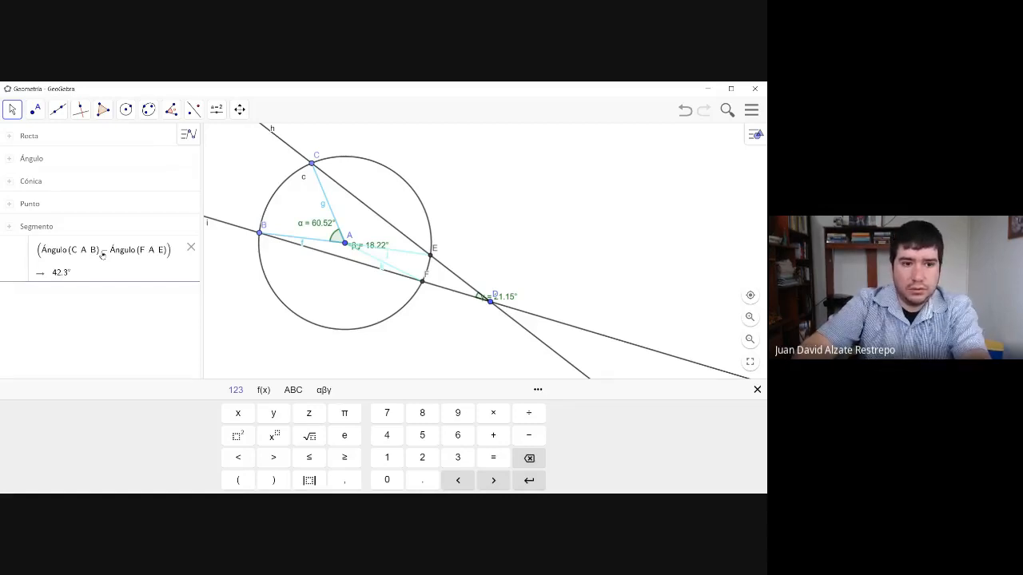
{"action": "type", "text": "/2"}
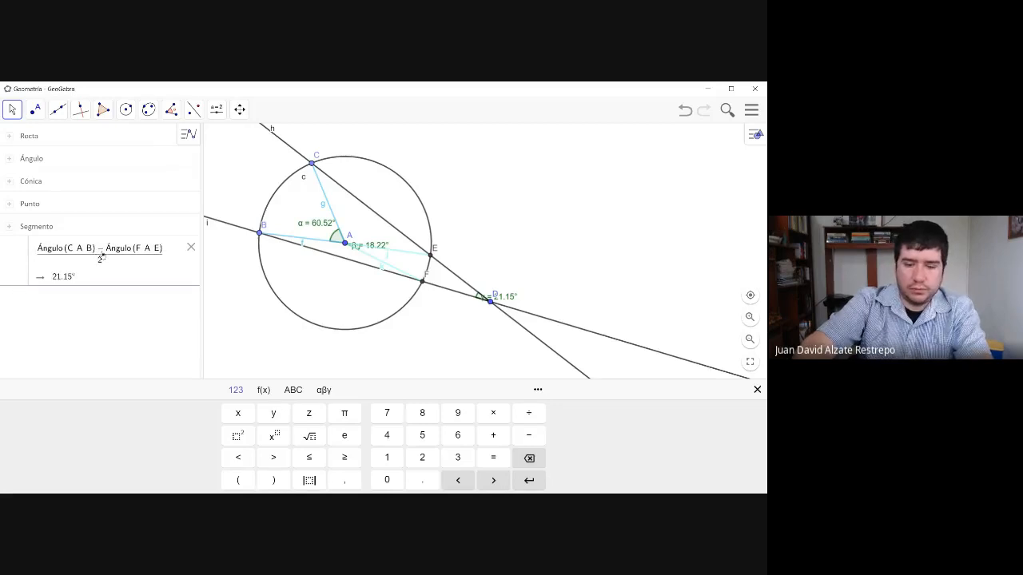
{"action": "type", "text": "=="}
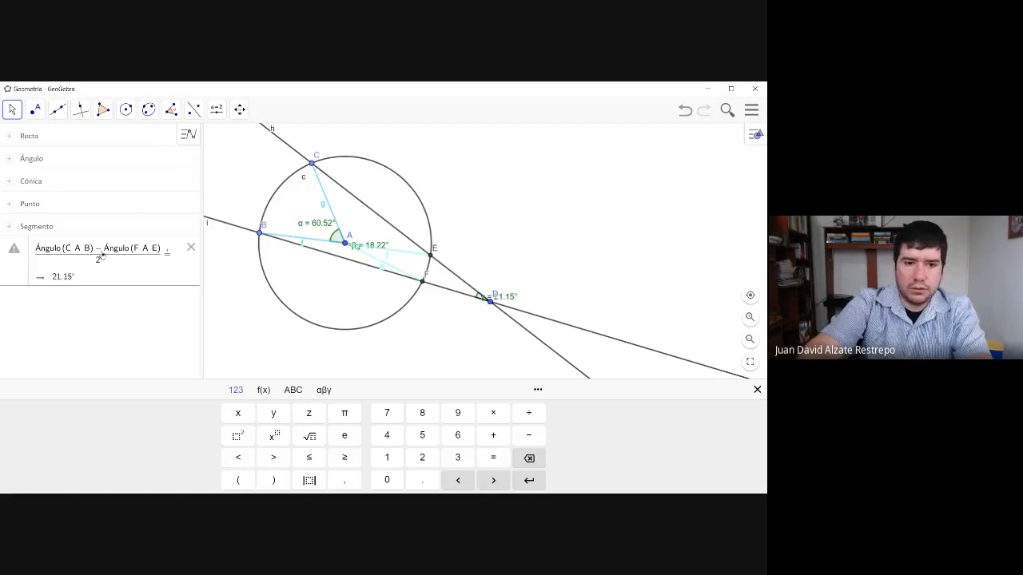
{"action": "type", "text": "Ángul"}
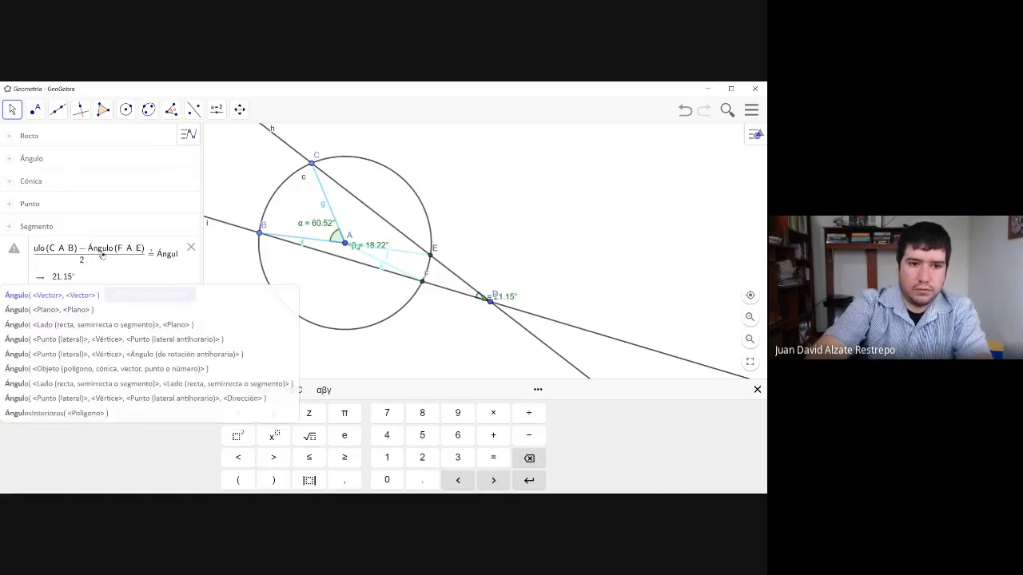
{"action": "type", "text": "o("}
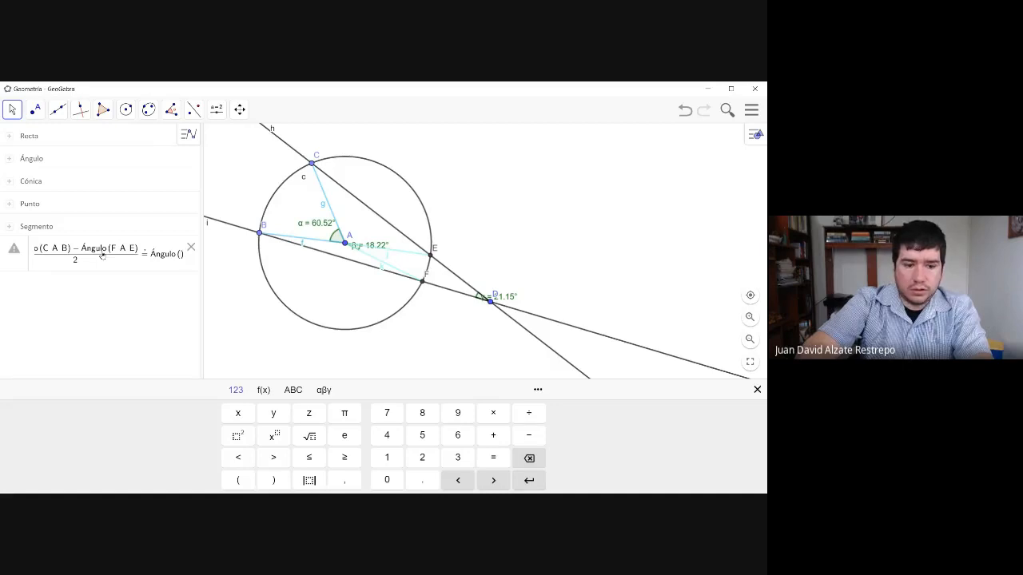
{"action": "type", "text": "E D"}
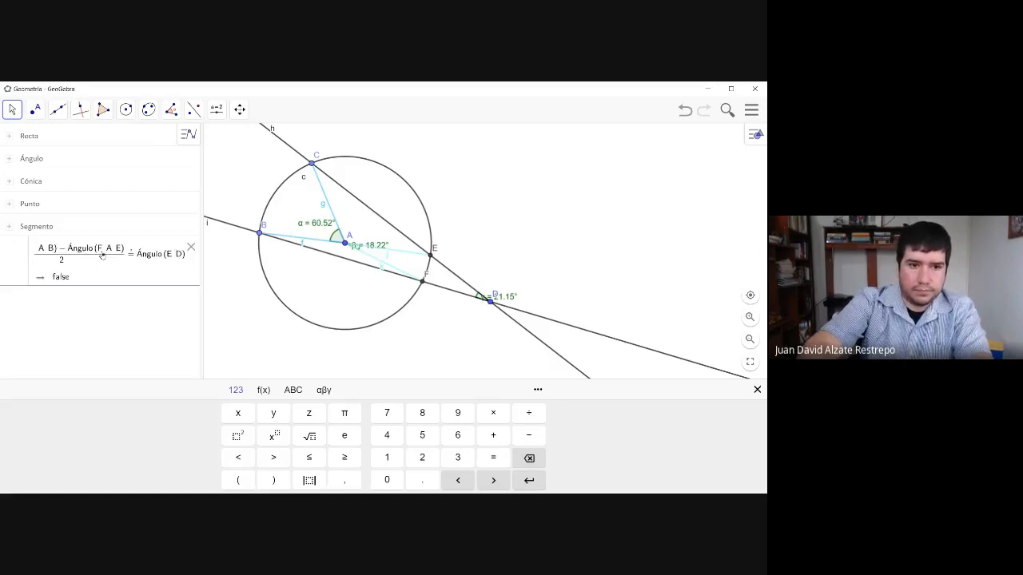
{"action": "type", "text": " F"}
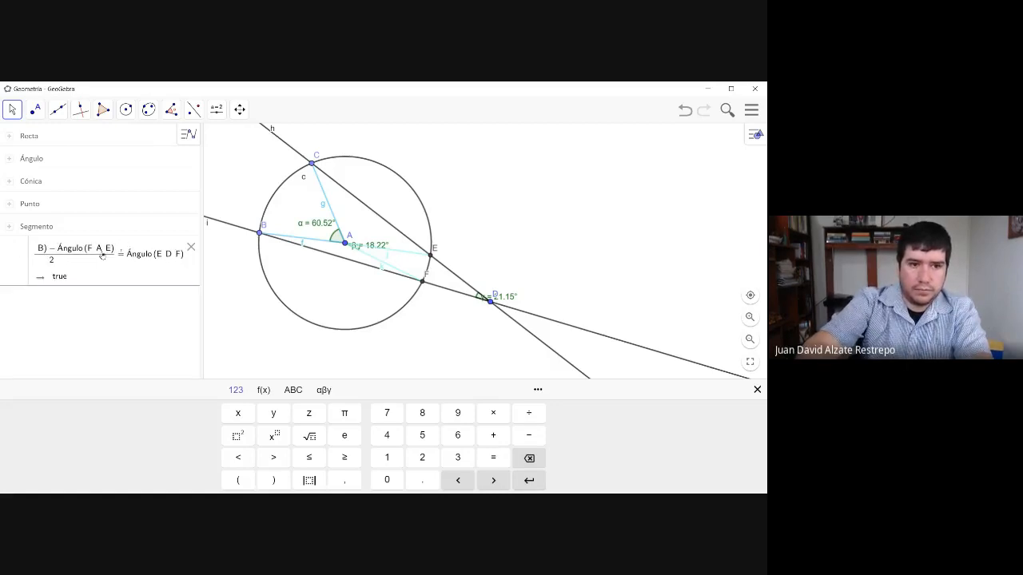
- Divide the angle difference by 2, test its equality with Ángulo(E, D, F), and commit the entry
{"action": "key", "text": "Return"}
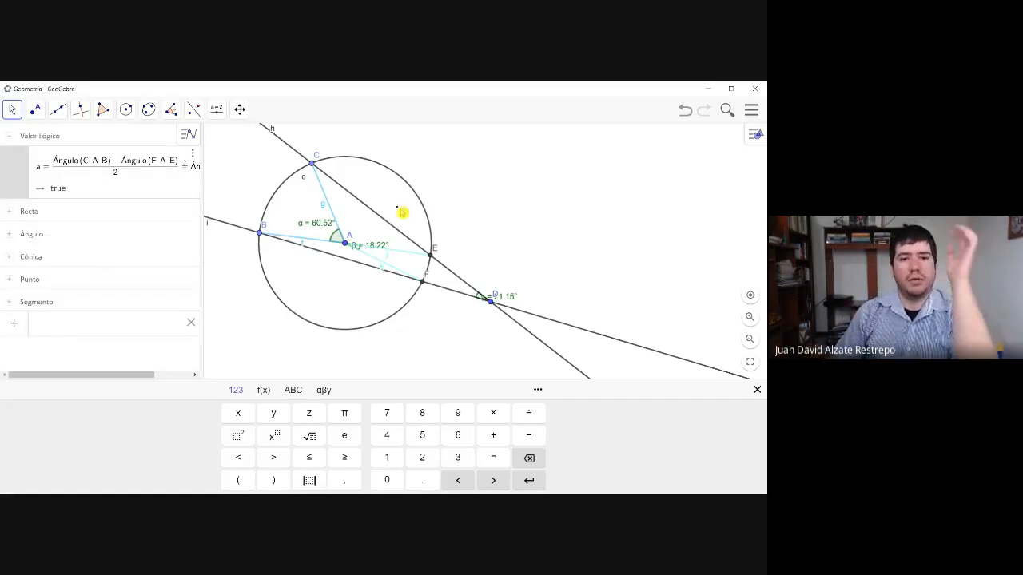
- Move point D inside the circle, first below and right of center A, finally above and right of it
{"action": "left_click", "coordinate": [491, 304]}
{"action": "left_click_drag", "start_coordinate": [491, 303], "coordinate": [374, 278]}
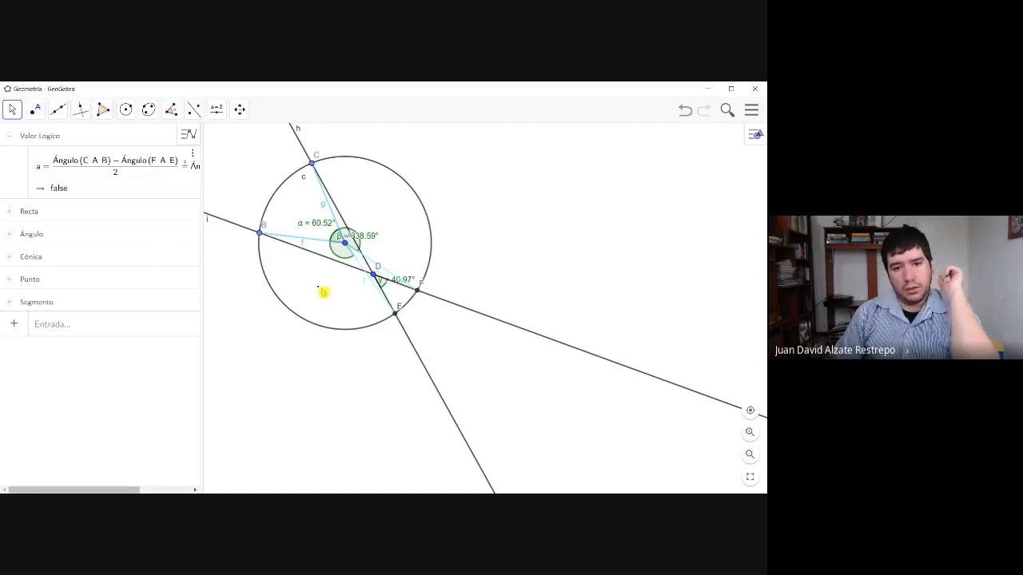
{"action": "left_click_drag", "start_coordinate": [375, 278], "coordinate": [382, 205]}
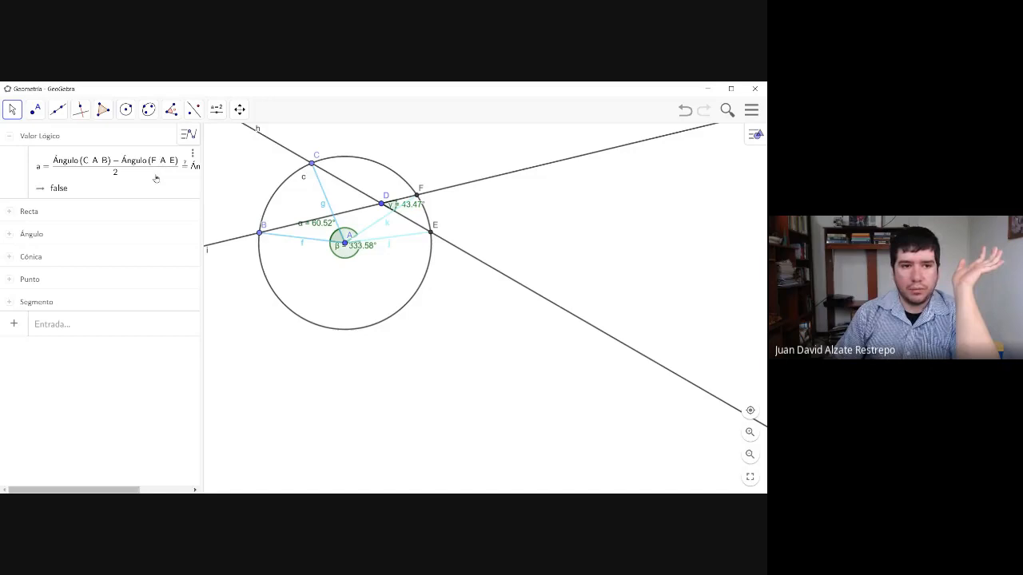
- Expand the Ángulo group and redefine the central angle Ángulo(F, A, E) as Ángulo(E, A, F)
{"action": "left_click", "coordinate": [9, 235]}
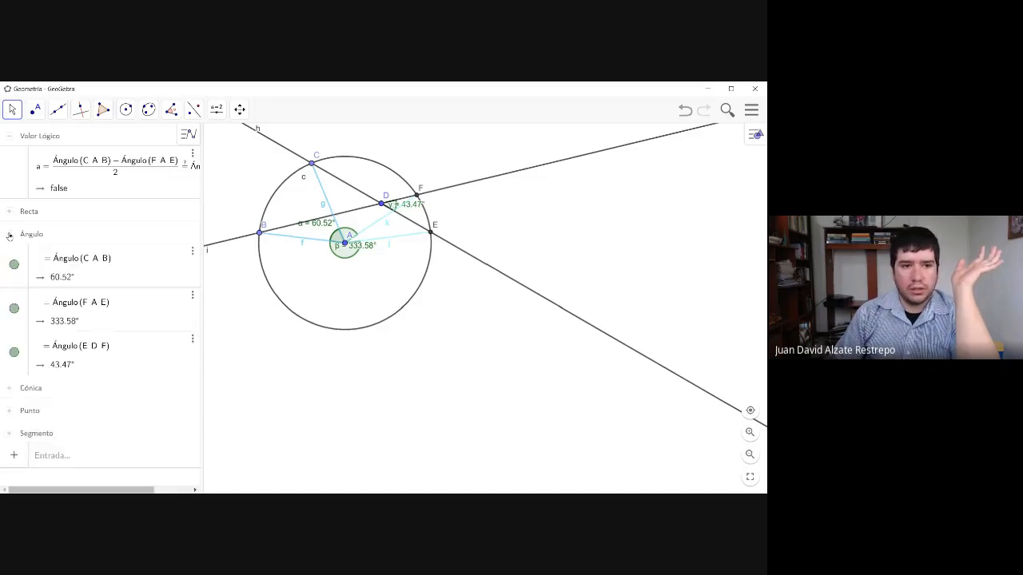
{"action": "left_click", "coordinate": [103, 258]}
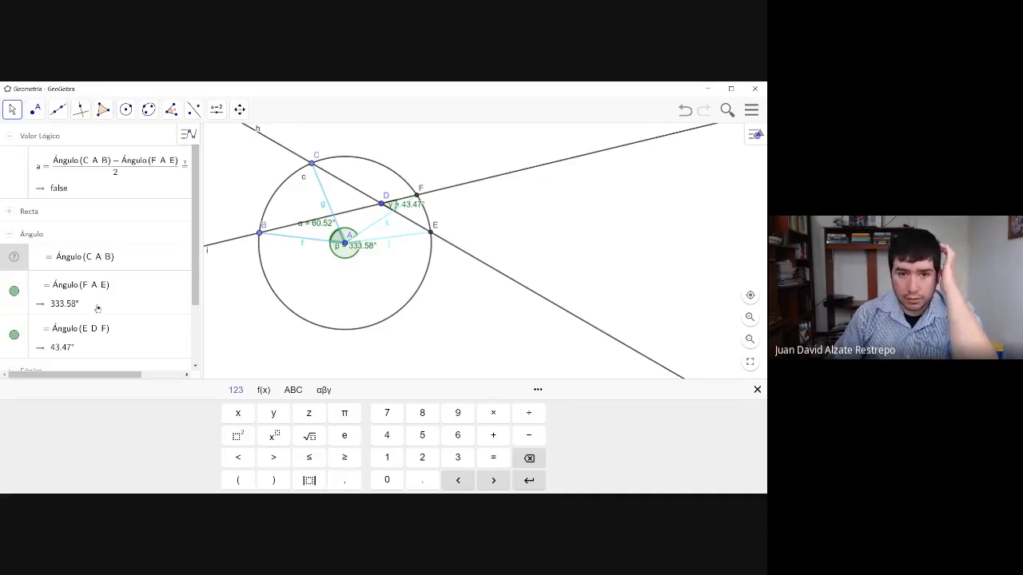
{"action": "left_click", "coordinate": [99, 290]}
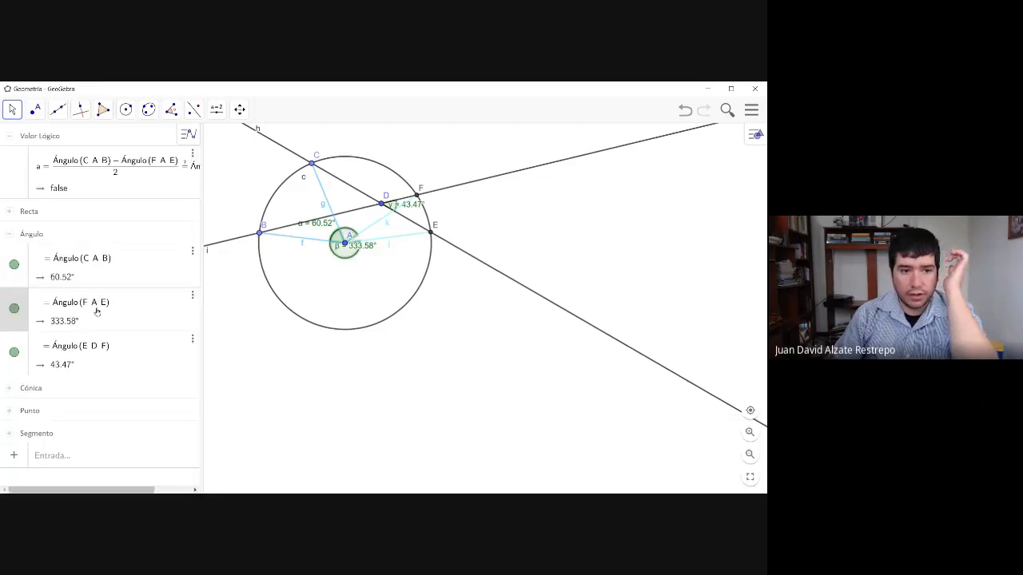
{"action": "left_click", "coordinate": [88, 308]}
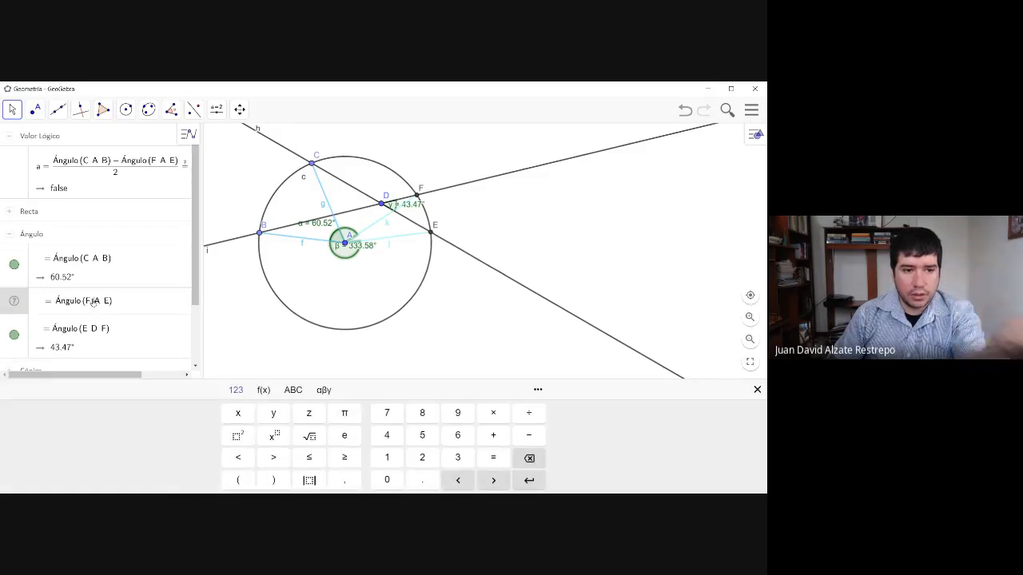
{"action": "key", "text": "BackSpace"}
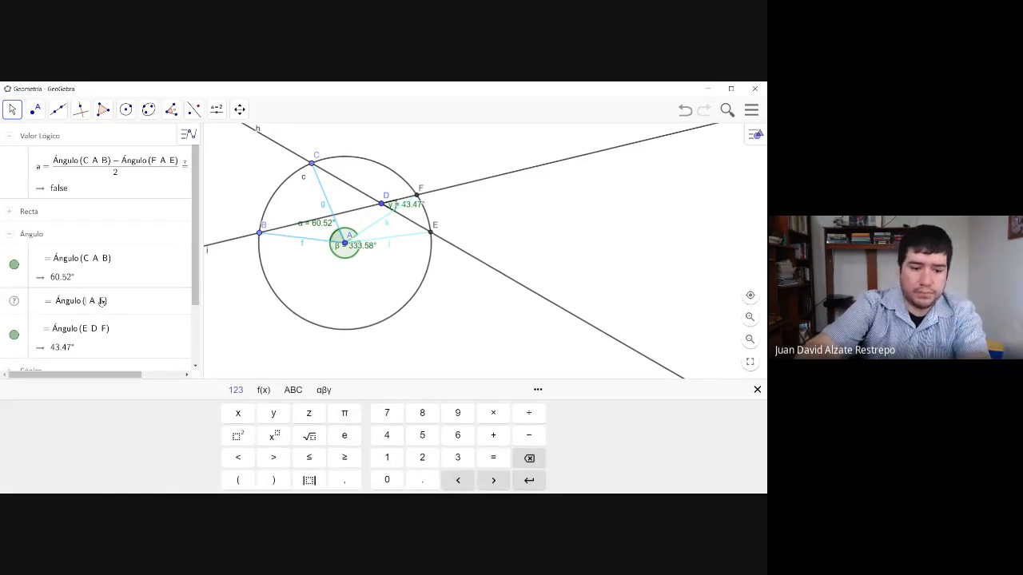
{"action": "type", "text": "E"}
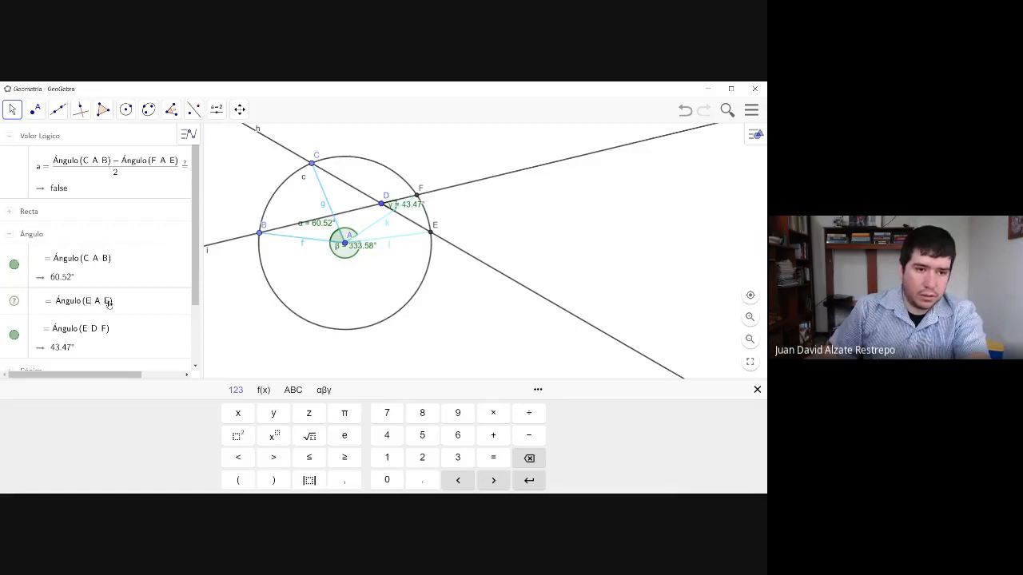
{"action": "left_click", "coordinate": [112, 303]}
{"action": "key", "text": "BackSpace"}
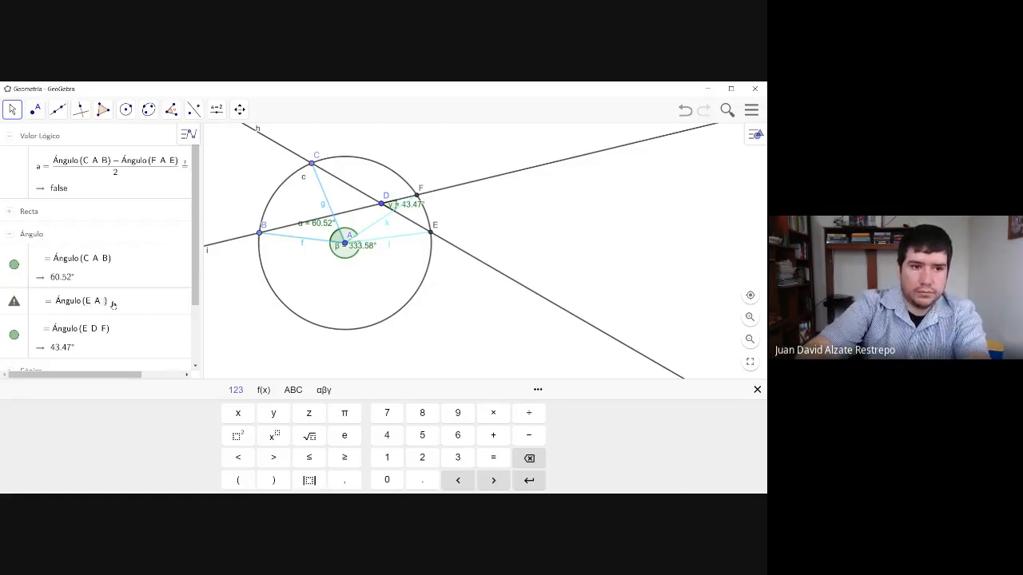
{"action": "type", "text": "F"}
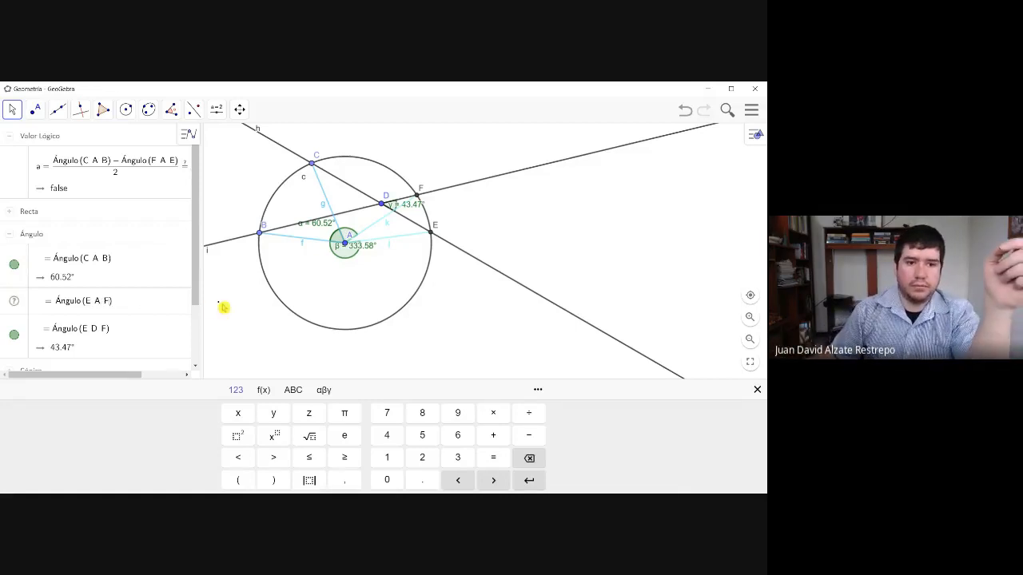
{"action": "key", "text": "Return"}
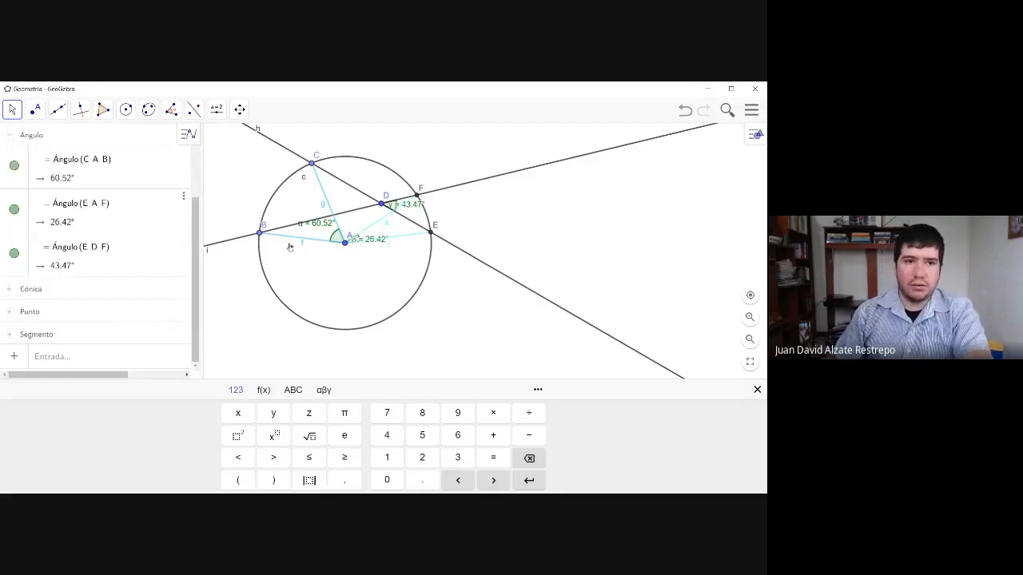
- Nudge point D slightly toward center A and replace Ángulo(F, A, E) with Ángulo(E, A, F) in the equality test
{"action": "scroll", "coordinate": [102, 204], "scroll_direction": "up", "scroll_amount": 3}
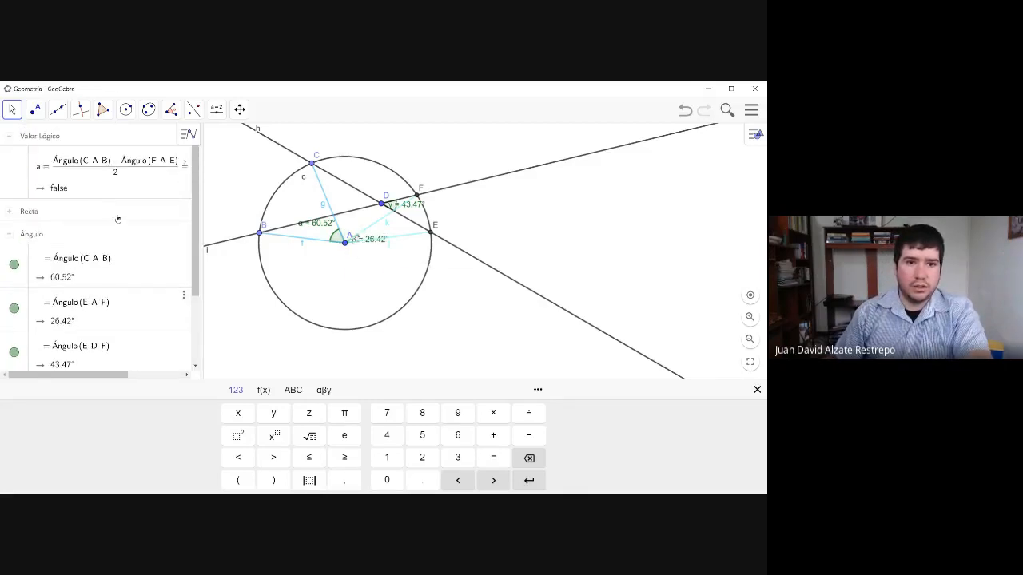
{"action": "mouse_move", "coordinate": [384, 206]}
{"action": "left_mouse_down"}
{"action": "mouse_move", "coordinate": [398, 209]}
{"action": "mouse_move", "coordinate": [368, 233]}
{"action": "mouse_move", "coordinate": [377, 211]}
{"action": "left_mouse_up"}
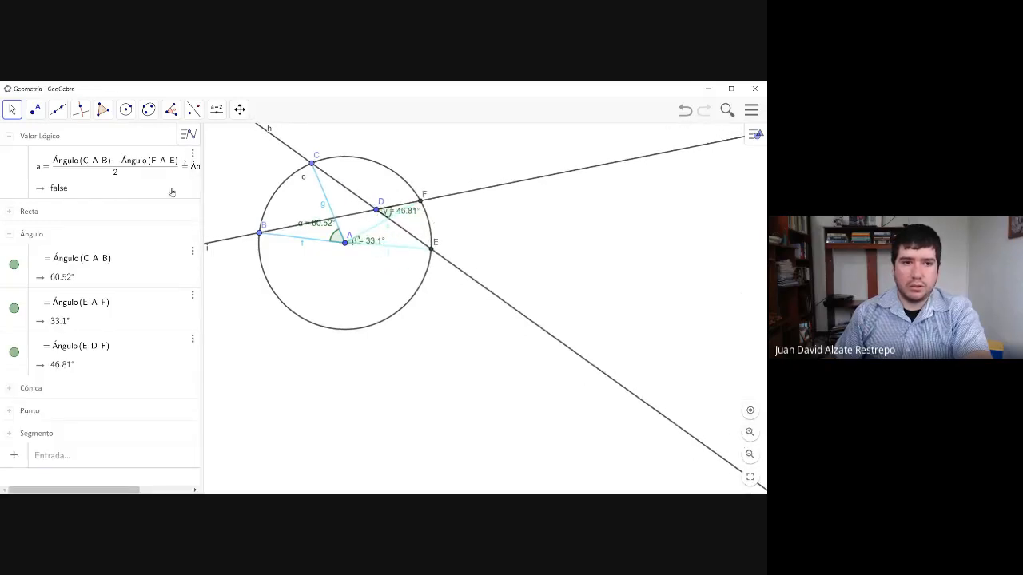
{"action": "left_click", "coordinate": [157, 162]}
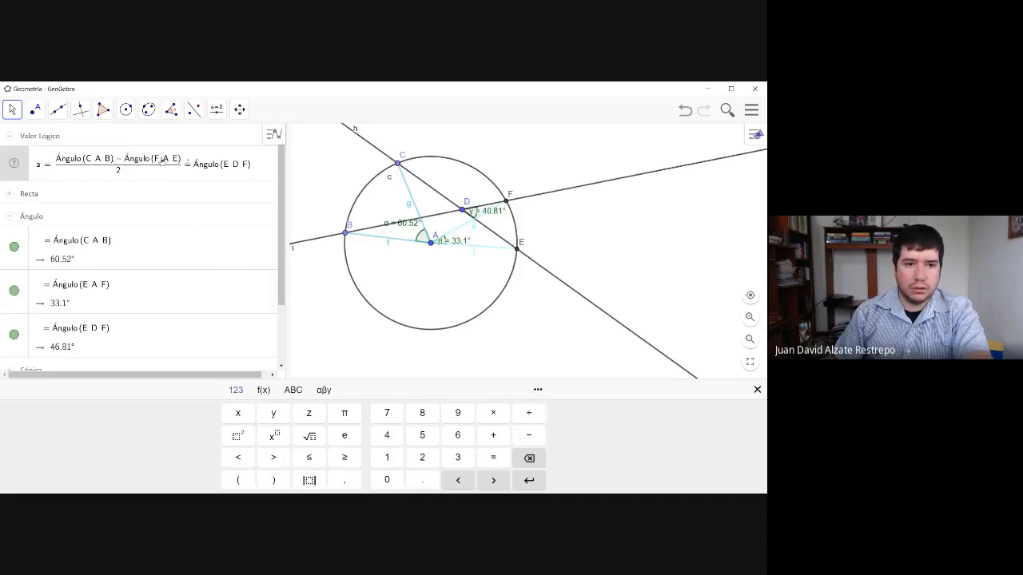
{"action": "key", "text": "BackSpace"}
{"action": "type", "text": "E"}
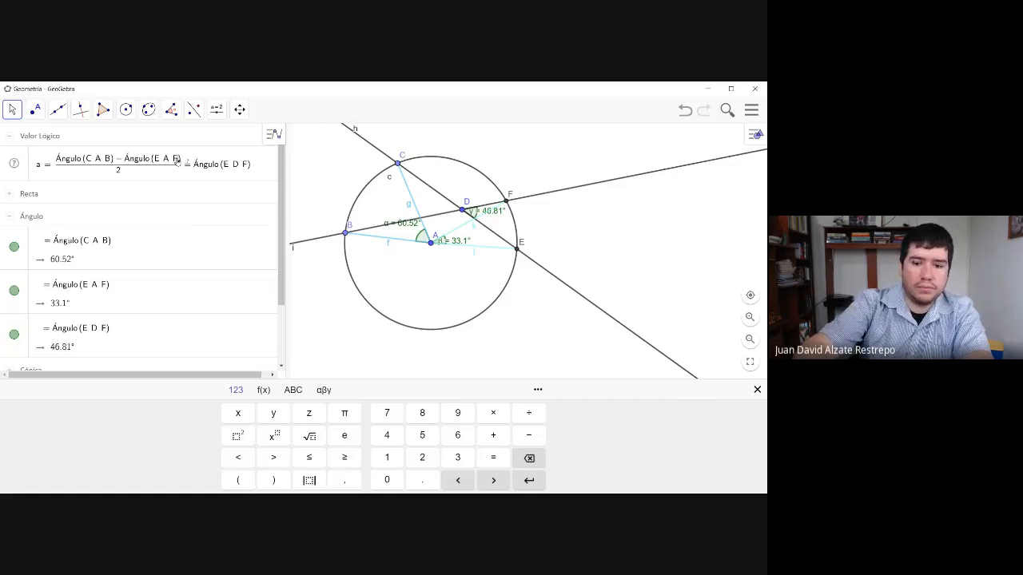
{"action": "scroll", "coordinate": [178, 162], "scroll_direction": "down", "scroll_amount": 1}
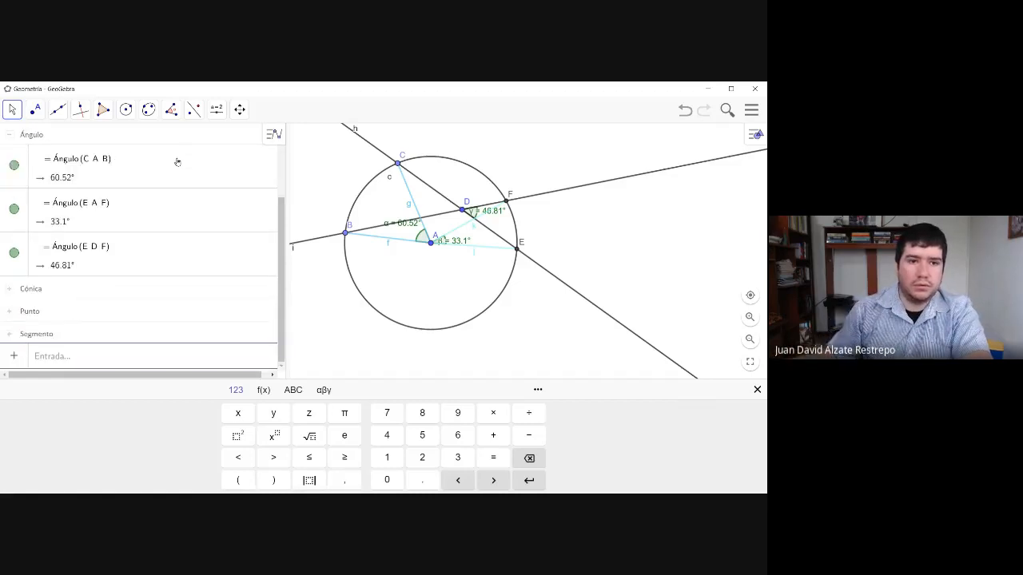
{"action": "scroll", "coordinate": [178, 162], "scroll_direction": "up", "scroll_amount": 3}
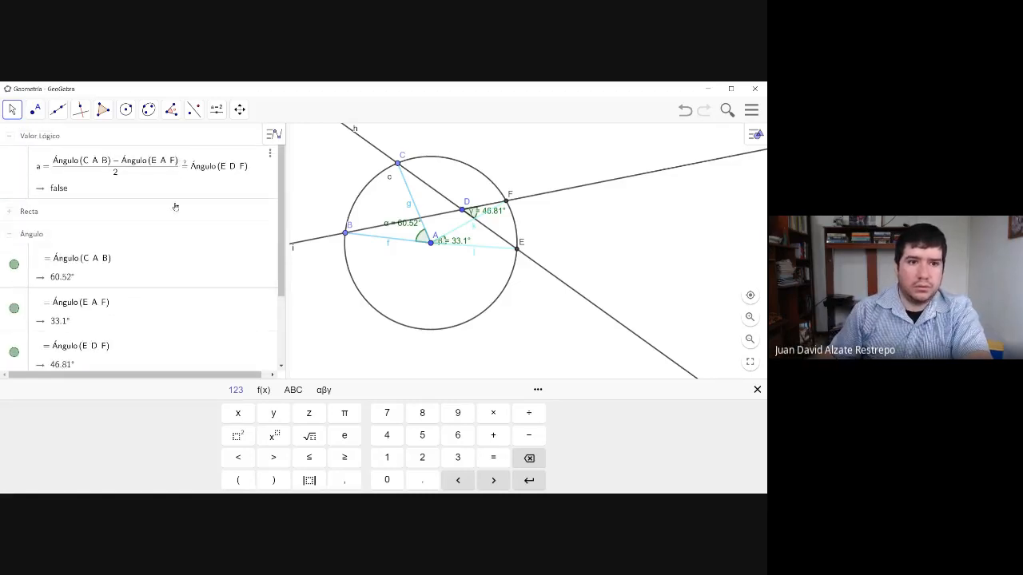
- Move point D closer to center A, still inside the circle, to check the half-difference equality at other positions
{"action": "left_click", "coordinate": [466, 213]}
{"action": "left_click", "coordinate": [468, 215]}
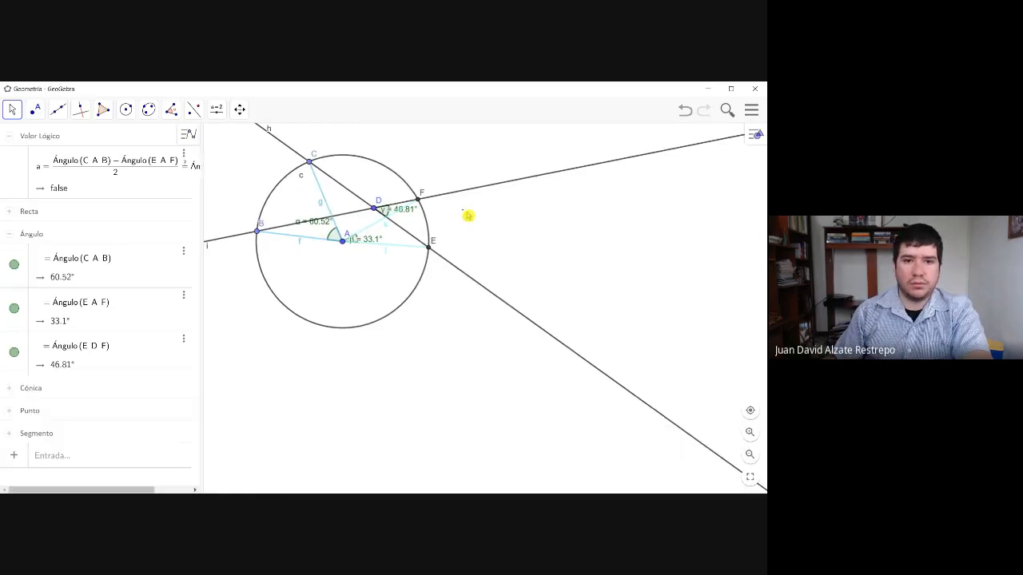
{"action": "mouse_move", "coordinate": [378, 210]}
{"action": "left_mouse_down"}
{"action": "mouse_move", "coordinate": [365, 187]}
{"action": "mouse_move", "coordinate": [411, 235]}
{"action": "mouse_move", "coordinate": [343, 286]}
{"action": "mouse_move", "coordinate": [375, 252]}
{"action": "mouse_move", "coordinate": [370, 211]}
{"action": "left_mouse_up"}
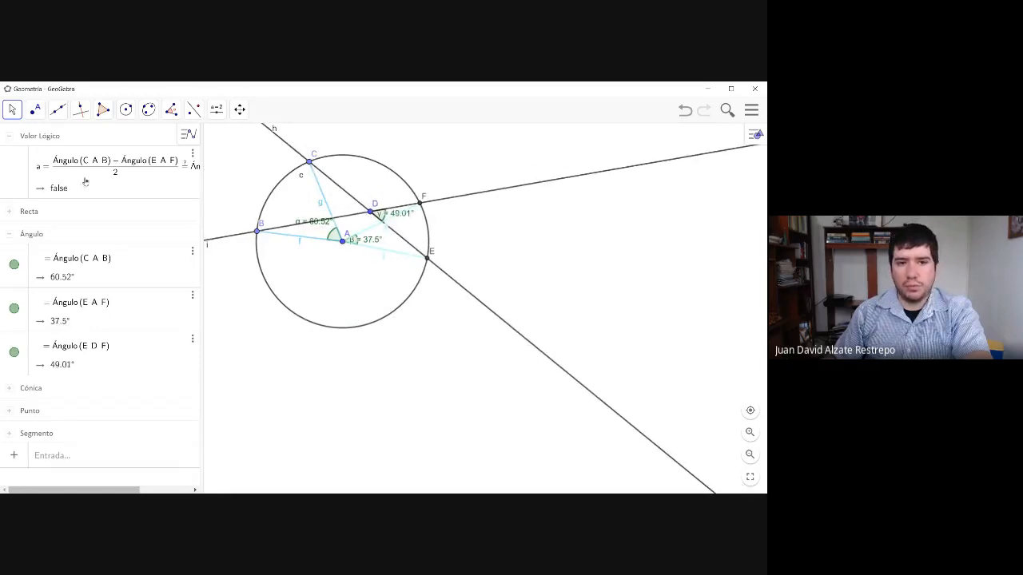
{"action": "mouse_move", "coordinate": [370, 210]}
{"action": "left_mouse_down"}
{"action": "mouse_move", "coordinate": [365, 193]}
{"action": "mouse_move", "coordinate": [377, 232]}
{"action": "mouse_move", "coordinate": [371, 199]}
{"action": "mouse_move", "coordinate": [382, 220]}
{"action": "mouse_move", "coordinate": [358, 213]}
{"action": "left_mouse_up"}
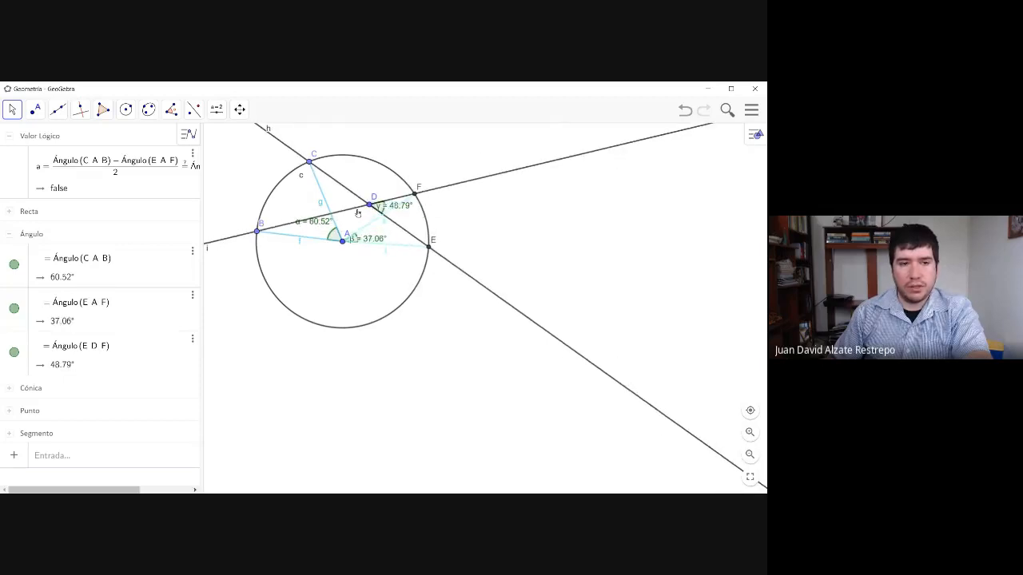
- Change the equality test to use the sum of Ángulo(C, A, B) and Ángulo(E, A, F) instead of their difference
{"action": "left_click", "coordinate": [121, 164]}
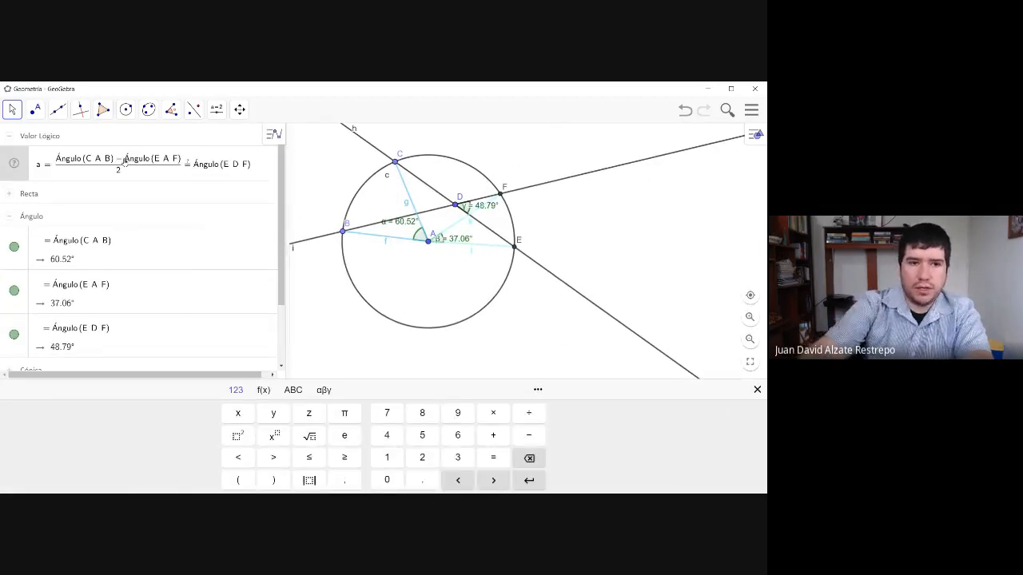
{"action": "key", "text": "BackSpace"}
{"action": "type", "text": "+"}
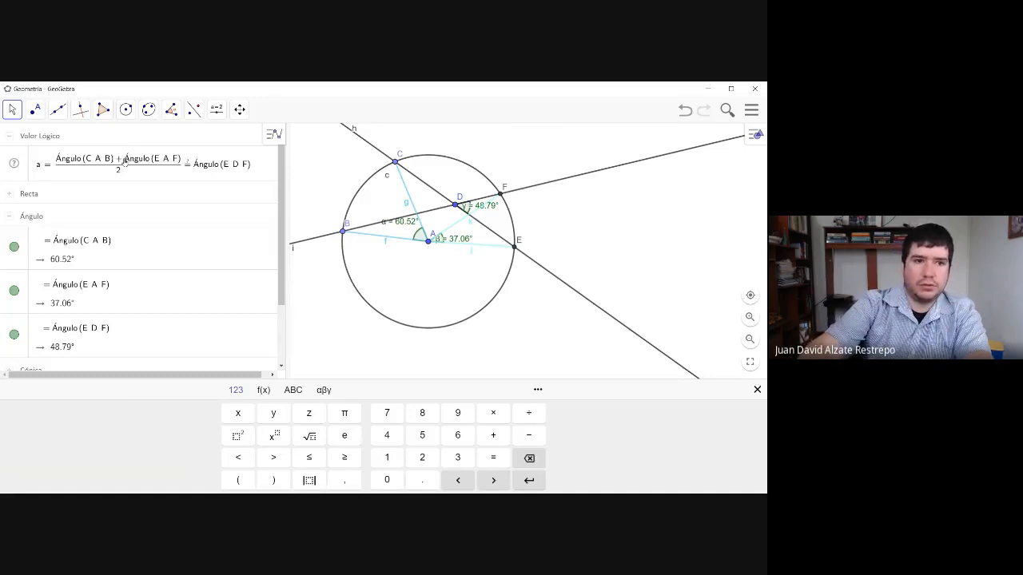
{"action": "key", "text": "Return"}
{"action": "scroll", "coordinate": [152, 158], "scroll_direction": "up", "scroll_amount": 2}
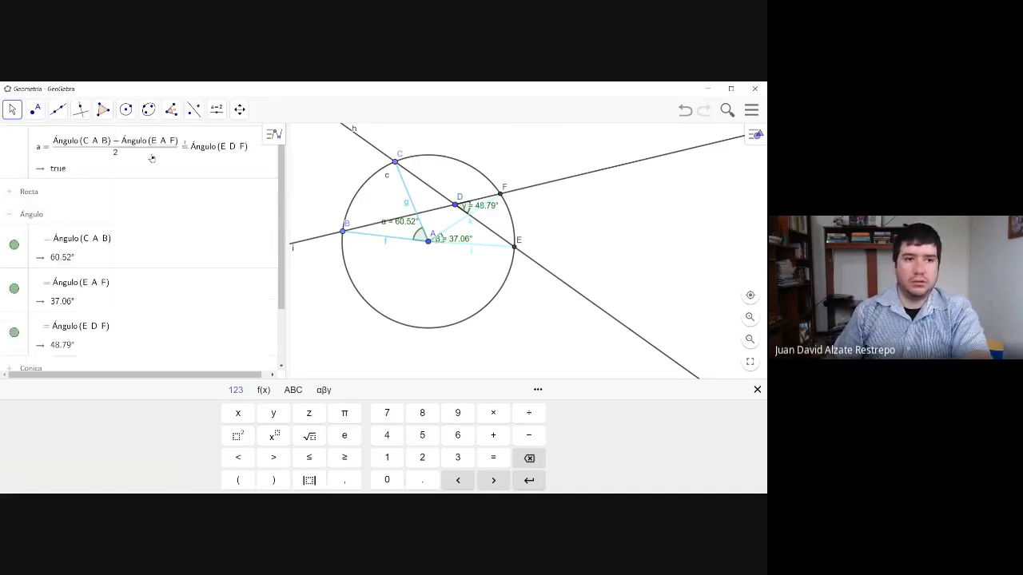
{"action": "scroll", "coordinate": [152, 158], "scroll_direction": "up", "scroll_amount": 1}
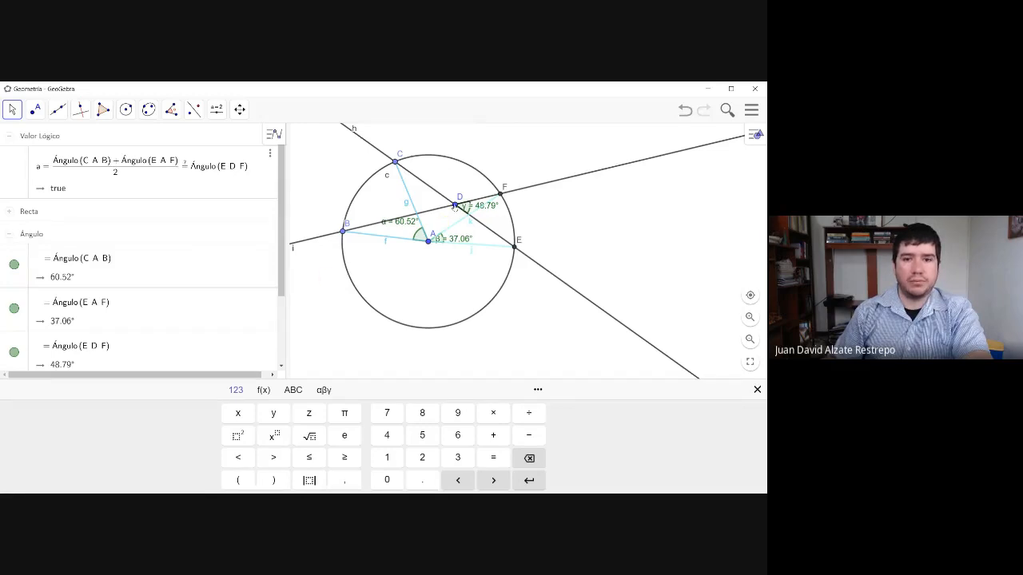
- Move point D through several positions inside the circle to test the half-sum equality, ending above and right of center A
{"action": "left_click", "coordinate": [469, 231]}
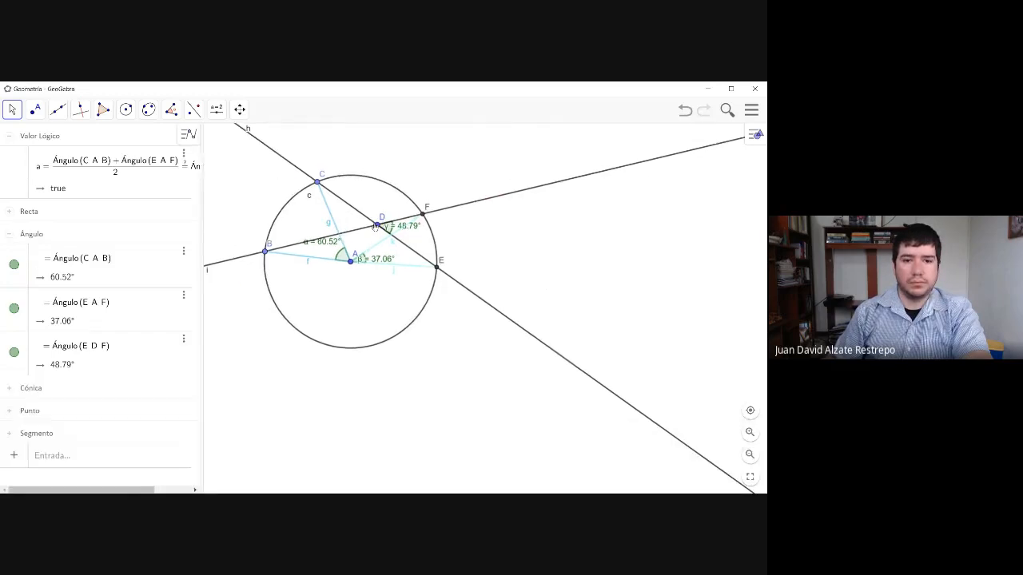
{"action": "mouse_move", "coordinate": [376, 227]}
{"action": "left_mouse_down"}
{"action": "mouse_move", "coordinate": [381, 206]}
{"action": "mouse_move", "coordinate": [381, 263]}
{"action": "mouse_move", "coordinate": [354, 304]}
{"action": "mouse_move", "coordinate": [291, 302]}
{"action": "mouse_move", "coordinate": [328, 292]}
{"action": "mouse_move", "coordinate": [388, 242]}
{"action": "mouse_move", "coordinate": [503, 292]}
{"action": "mouse_move", "coordinate": [513, 312]}
{"action": "mouse_move", "coordinate": [500, 333]}
{"action": "mouse_move", "coordinate": [521, 312]}
{"action": "mouse_move", "coordinate": [506, 336]}
{"action": "mouse_move", "coordinate": [487, 340]}
{"action": "mouse_move", "coordinate": [392, 235]}
{"action": "mouse_move", "coordinate": [506, 287]}
{"action": "mouse_move", "coordinate": [415, 260]}
{"action": "mouse_move", "coordinate": [390, 248]}
{"action": "mouse_move", "coordinate": [530, 304]}
{"action": "mouse_move", "coordinate": [401, 259]}
{"action": "mouse_move", "coordinate": [520, 297]}
{"action": "mouse_move", "coordinate": [388, 247]}
{"action": "mouse_move", "coordinate": [577, 305]}
{"action": "mouse_move", "coordinate": [548, 310]}
{"action": "mouse_move", "coordinate": [411, 226]}
{"action": "mouse_move", "coordinate": [535, 284]}
{"action": "mouse_move", "coordinate": [532, 336]}
{"action": "mouse_move", "coordinate": [519, 337]}
{"action": "mouse_move", "coordinate": [396, 231]}
{"action": "mouse_move", "coordinate": [380, 246]}
{"action": "left_mouse_up"}
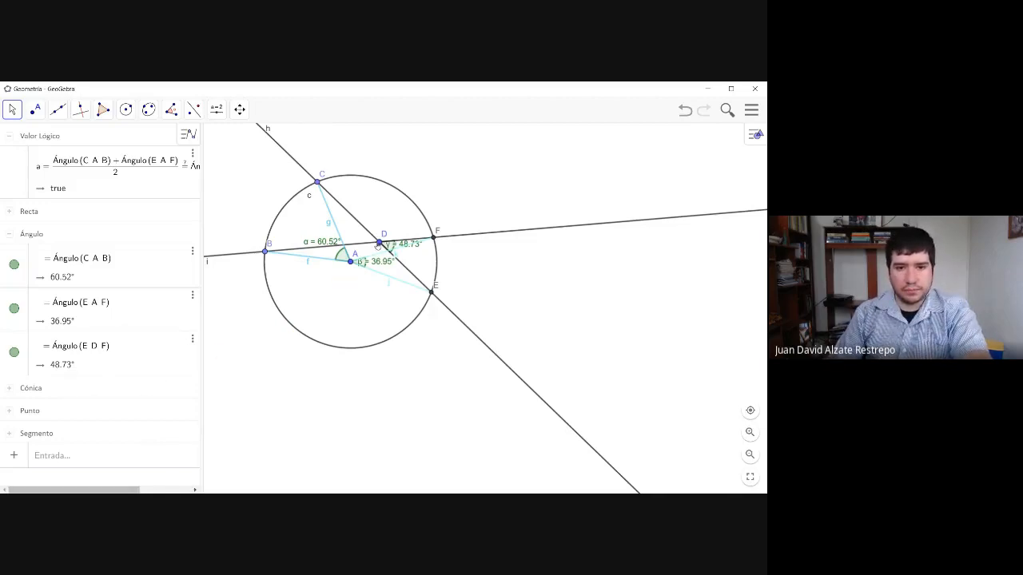
{"action": "mouse_move", "coordinate": [382, 245]}
{"action": "left_mouse_down"}
{"action": "mouse_move", "coordinate": [436, 229]}
{"action": "mouse_move", "coordinate": [381, 267]}
{"action": "mouse_move", "coordinate": [377, 287]}
{"action": "mouse_move", "coordinate": [397, 268]}
{"action": "mouse_move", "coordinate": [388, 274]}
{"action": "mouse_move", "coordinate": [390, 261]}
{"action": "left_mouse_up"}
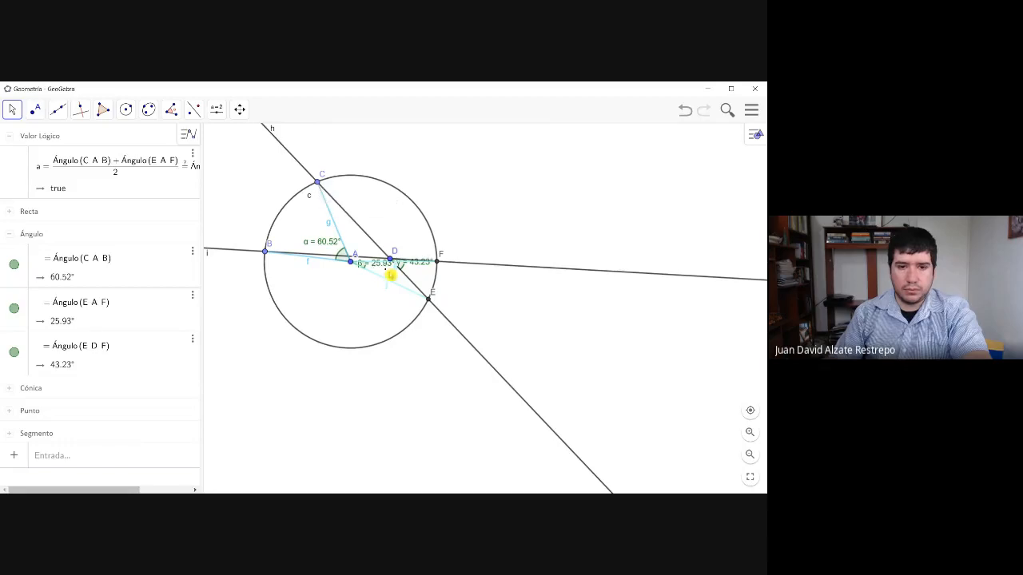
{"action": "left_click_drag", "start_coordinate": [390, 260], "coordinate": [391, 234]}
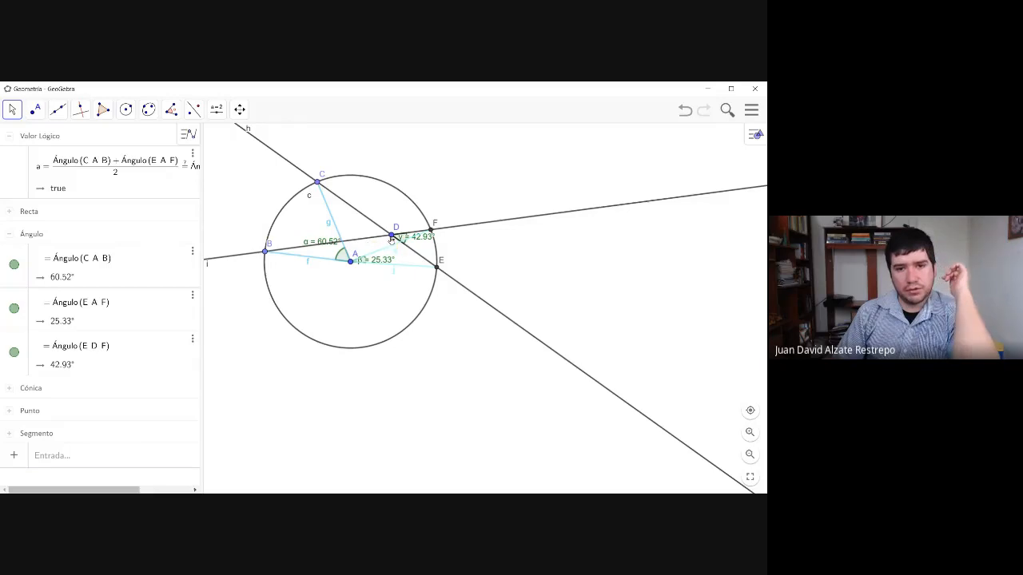
{"action": "mouse_move", "coordinate": [392, 238]}
{"action": "left_mouse_down"}
{"action": "mouse_move", "coordinate": [403, 240]}
{"action": "mouse_move", "coordinate": [393, 267]}
{"action": "mouse_move", "coordinate": [349, 315]}
{"action": "mouse_move", "coordinate": [379, 305]}
{"action": "mouse_move", "coordinate": [411, 221]}
{"action": "mouse_move", "coordinate": [365, 217]}
{"action": "mouse_move", "coordinate": [353, 234]}
{"action": "mouse_move", "coordinate": [379, 251]}
{"action": "mouse_move", "coordinate": [389, 222]}
{"action": "mouse_move", "coordinate": [370, 245]}
{"action": "mouse_move", "coordinate": [385, 230]}
{"action": "left_mouse_up"}
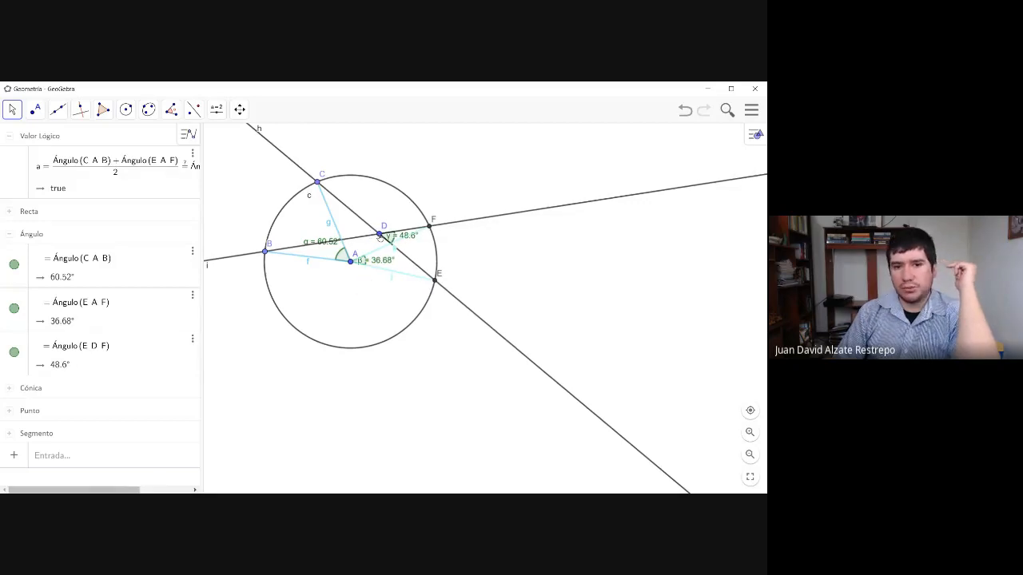
{"action": "mouse_move", "coordinate": [380, 239]}
{"action": "left_mouse_down"}
{"action": "mouse_move", "coordinate": [365, 246]}
{"action": "mouse_move", "coordinate": [338, 309]}
{"action": "mouse_move", "coordinate": [380, 238]}
{"action": "left_mouse_up"}
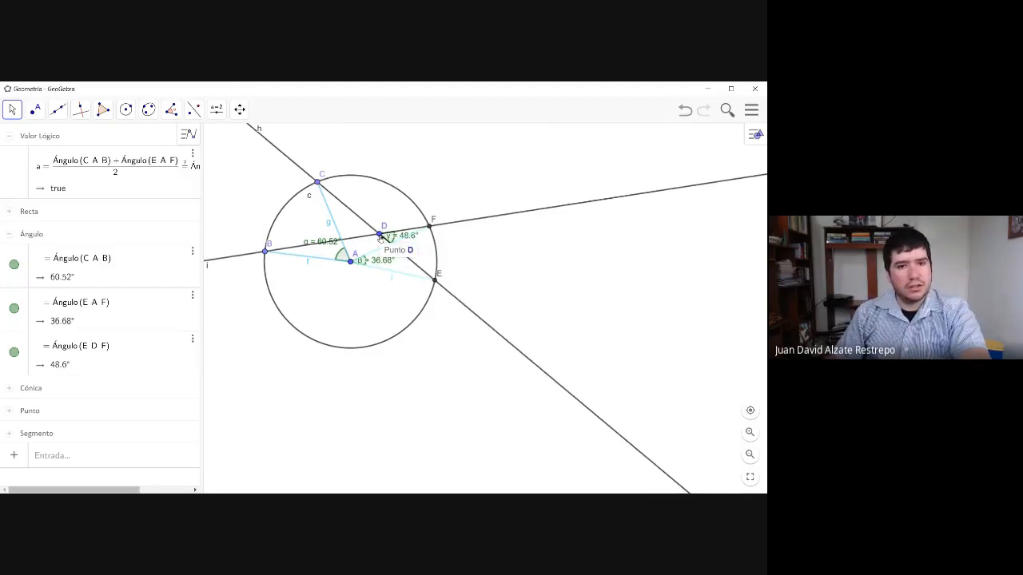
{"action": "left_click_drag", "start_coordinate": [380, 238], "coordinate": [374, 222]}
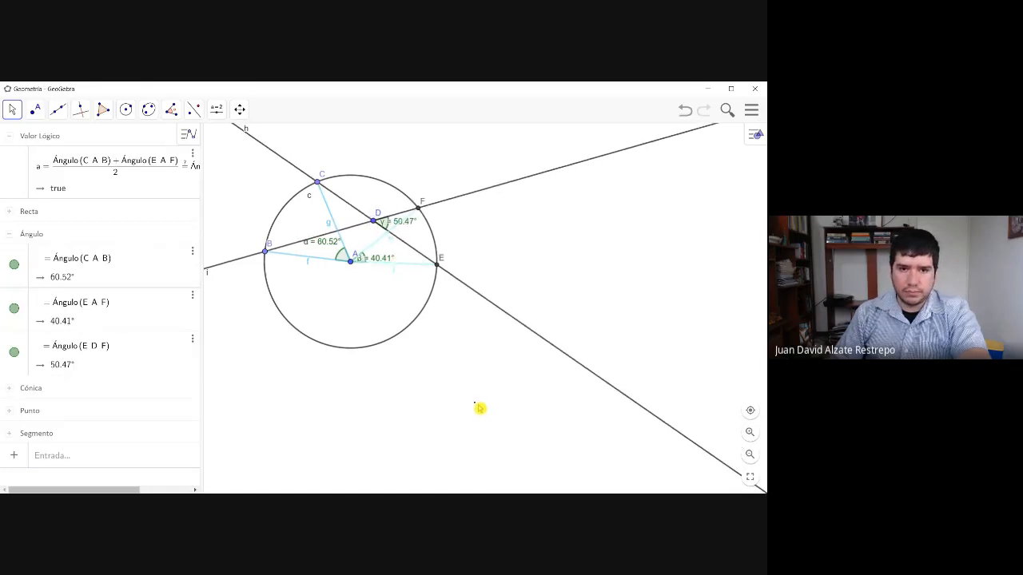
- Draw a new circle by center and radius in the empty area below the construction, centered at about (-7.73, -9.08) with radius 3.8
{"action": "scroll", "coordinate": [479, 408], "scroll_direction": "down", "scroll_amount": 1}
{"action": "left_click_drag", "start_coordinate": [479, 408], "coordinate": [501, 144]}
{"action": "left_click_drag", "start_coordinate": [493, 235], "coordinate": [571, 279]}
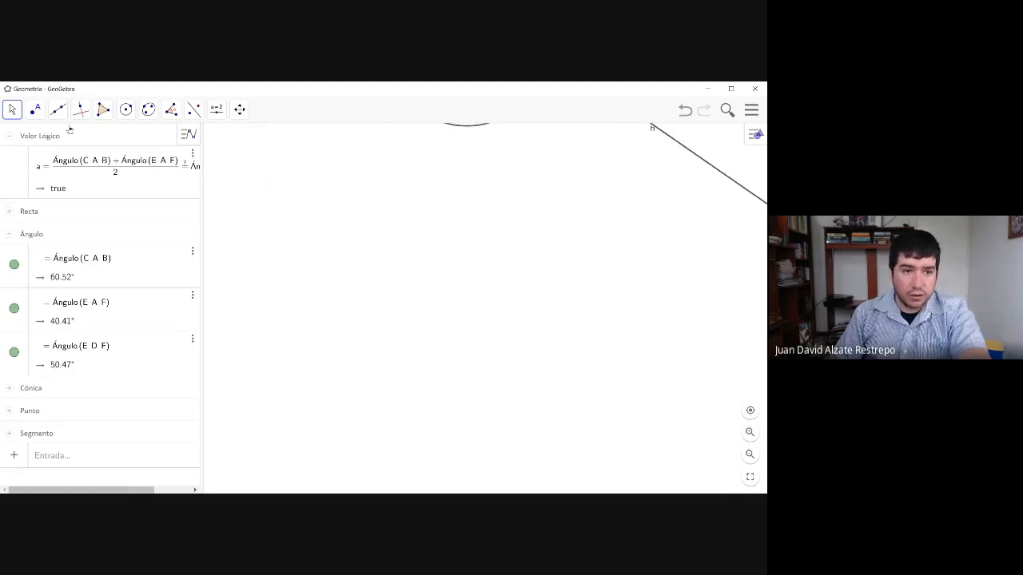
{"action": "left_click", "coordinate": [126, 109]}
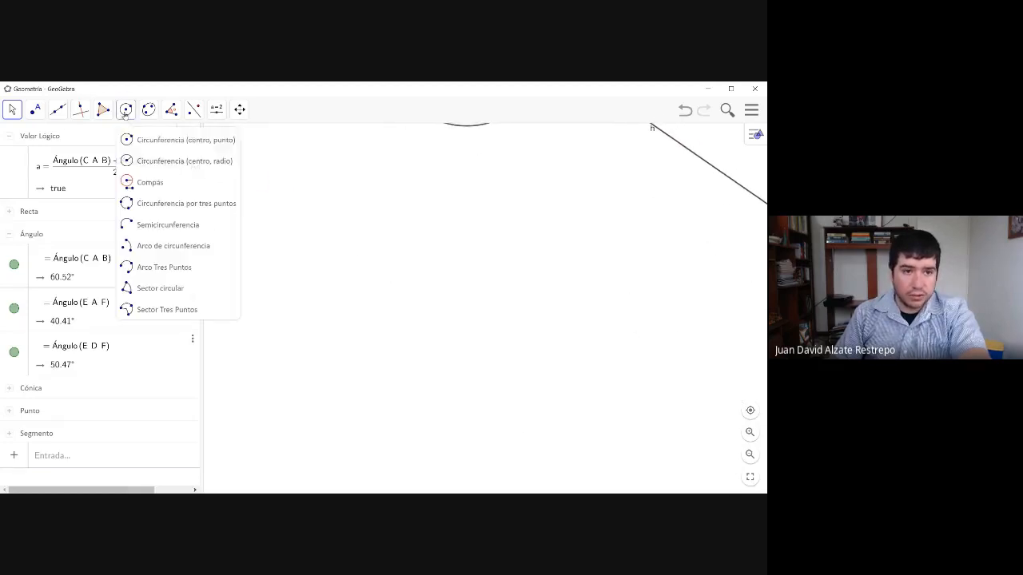
{"action": "left_click", "coordinate": [149, 163]}
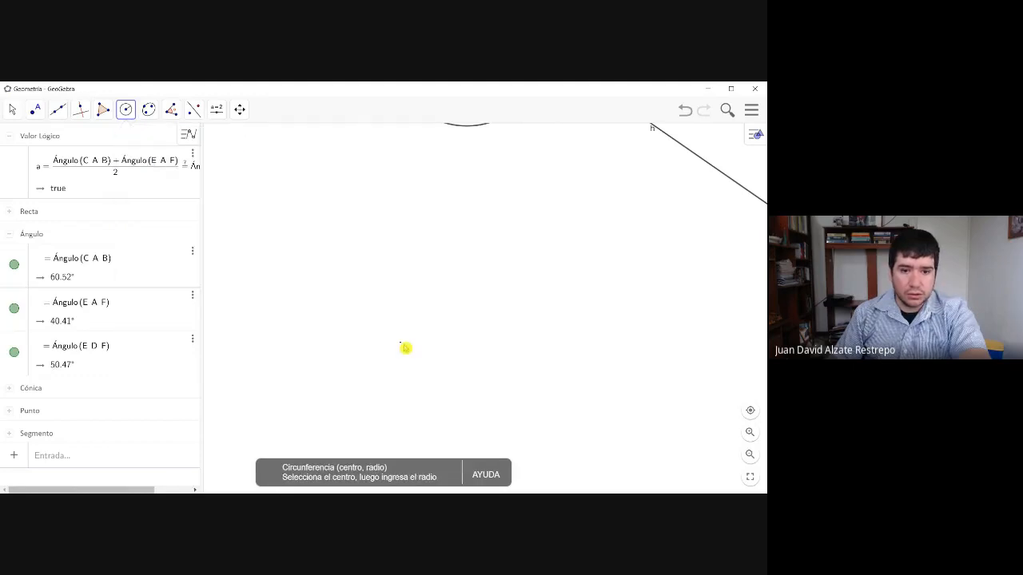
{"action": "left_click", "coordinate": [371, 369]}
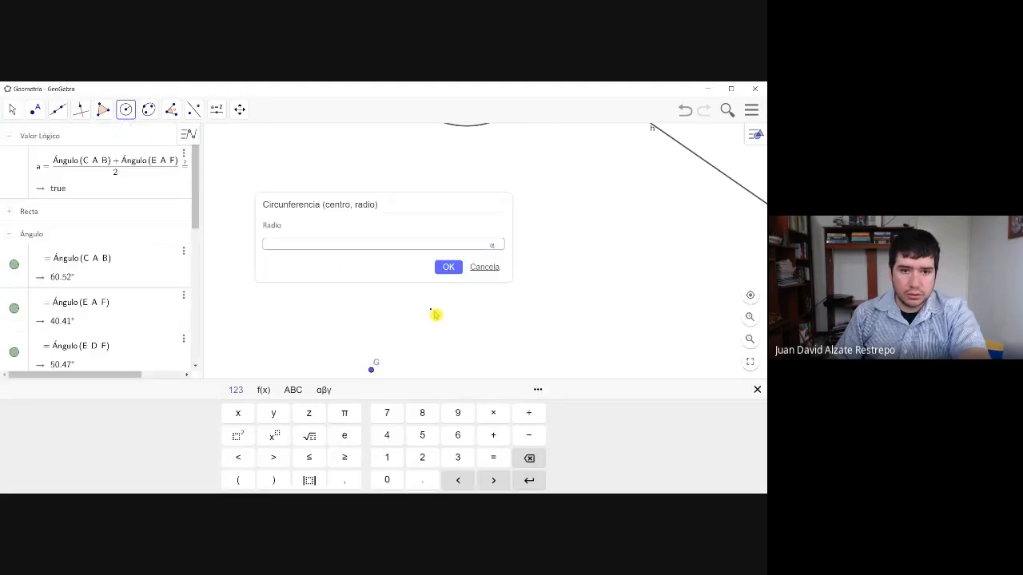
{"action": "left_click", "coordinate": [448, 267]}
{"action": "left_click", "coordinate": [487, 277]}
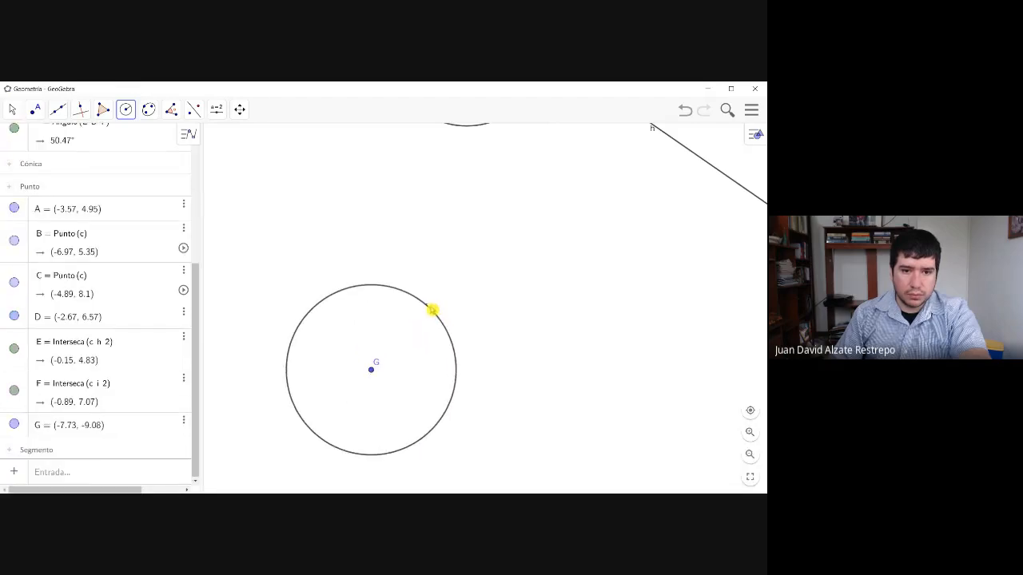
{"action": "left_click", "coordinate": [433, 309]}
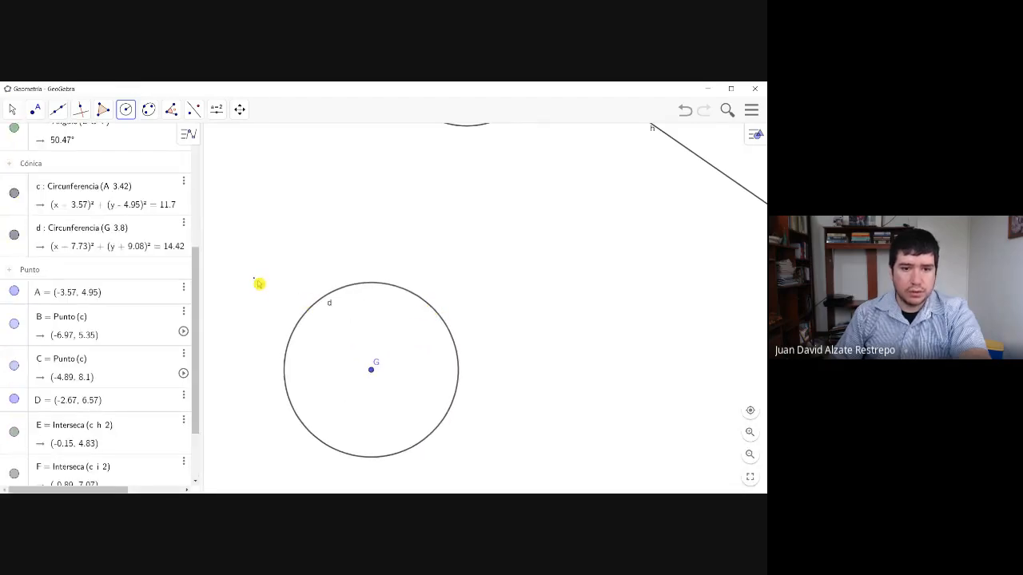
- Move the new circle up and slightly right so its center G lies at about (-6.81, -6.6)
{"action": "left_click", "coordinate": [12, 110]}
{"action": "left_click", "coordinate": [338, 330]}
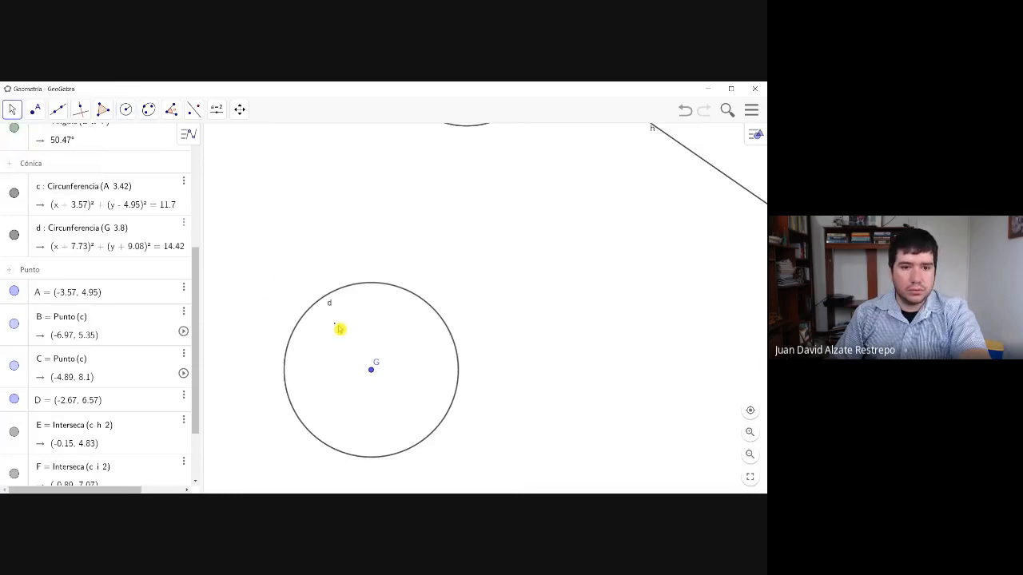
{"action": "left_click_drag", "start_coordinate": [356, 290], "coordinate": [376, 242]}
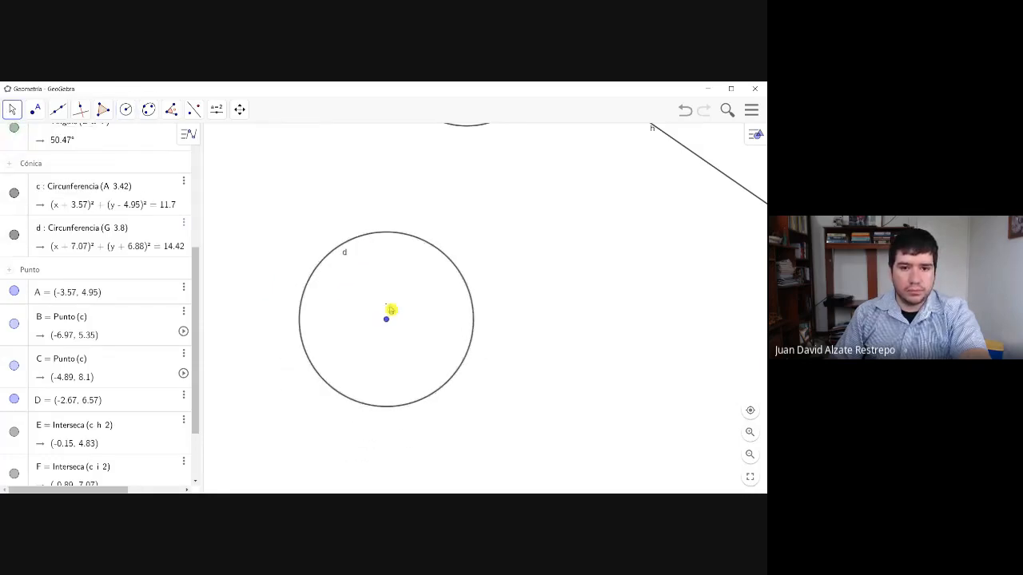
{"action": "left_click_drag", "start_coordinate": [452, 268], "coordinate": [460, 265]}
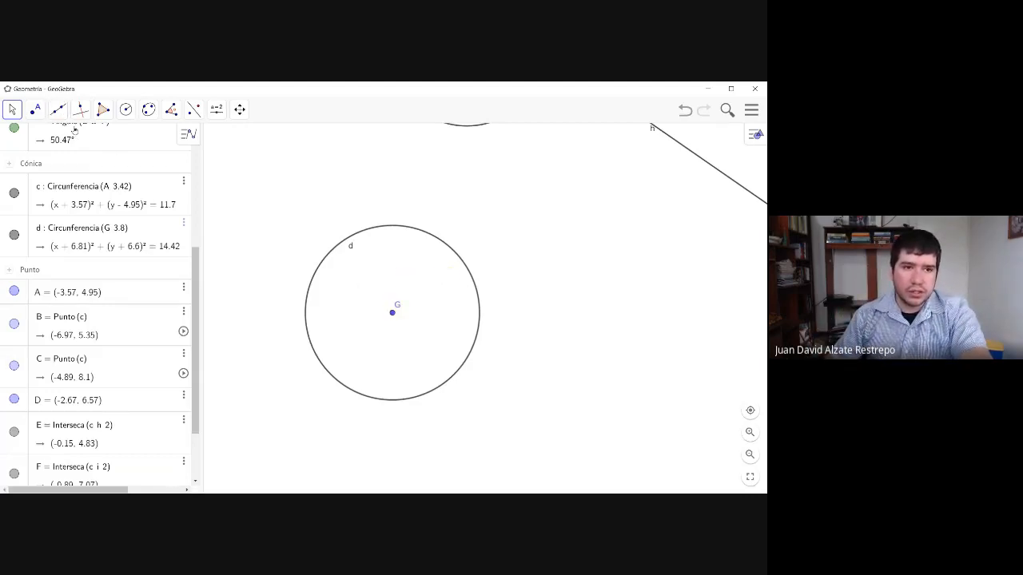
- Place two points on the upper arc of the new circle, at about (-8.1, -3.03) and (-5.29, -3.12)
{"action": "left_click", "coordinate": [58, 109]}
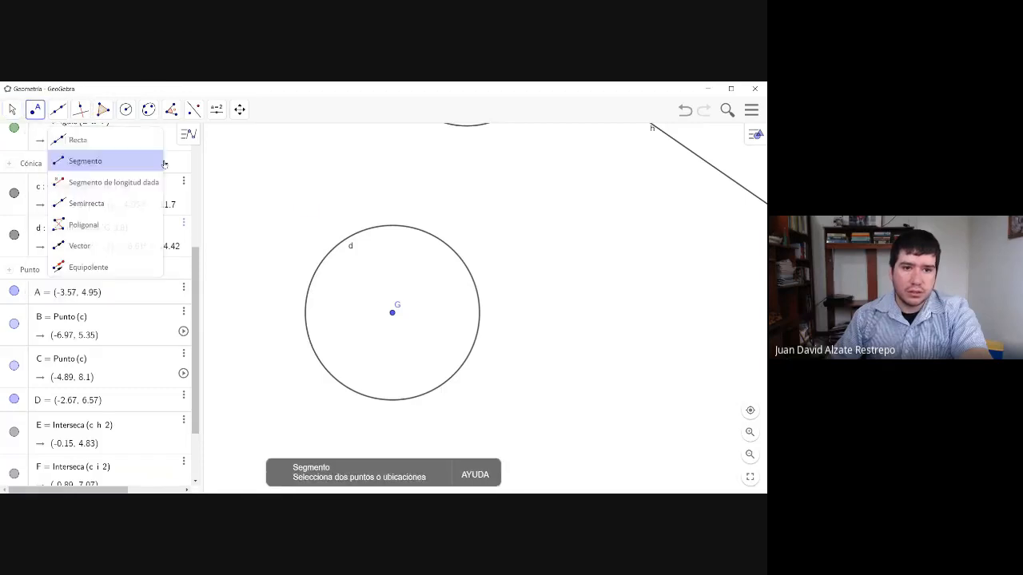
{"action": "left_click", "coordinate": [363, 231]}
{"action": "left_click", "coordinate": [428, 232]}
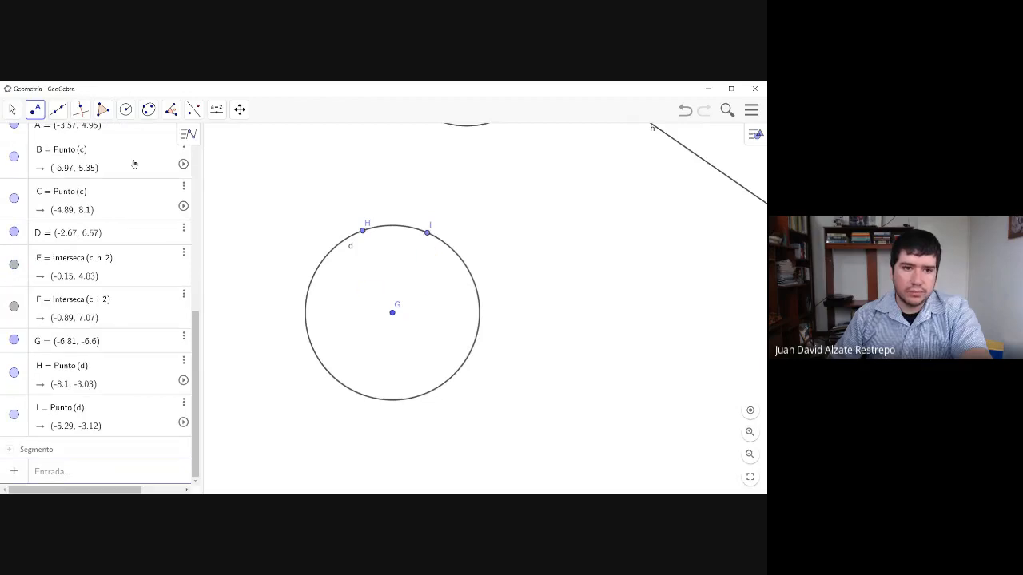
- Draw segments from center G to points H and I on the circle
{"action": "left_click", "coordinate": [62, 117]}
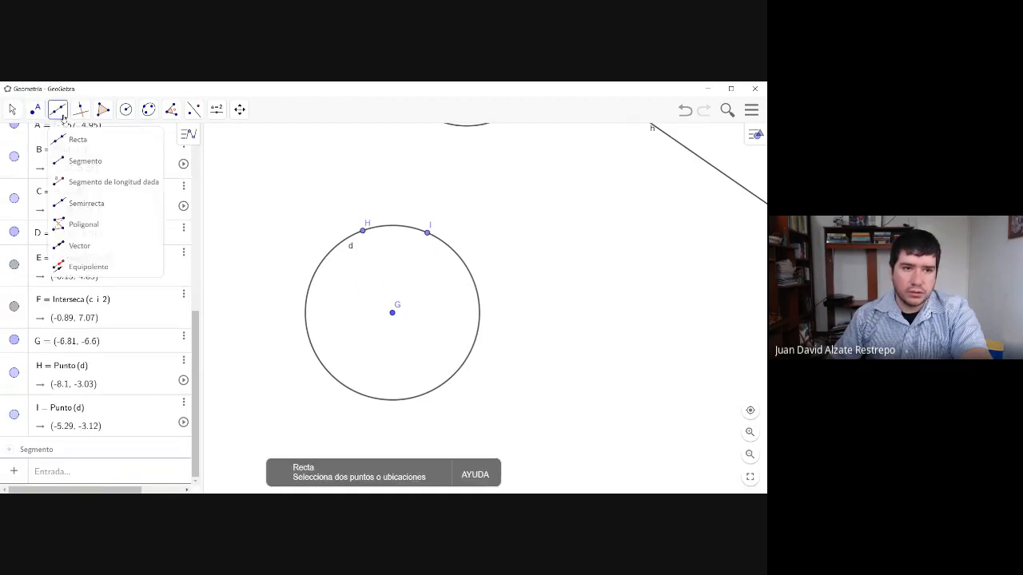
{"action": "left_click", "coordinate": [64, 163]}
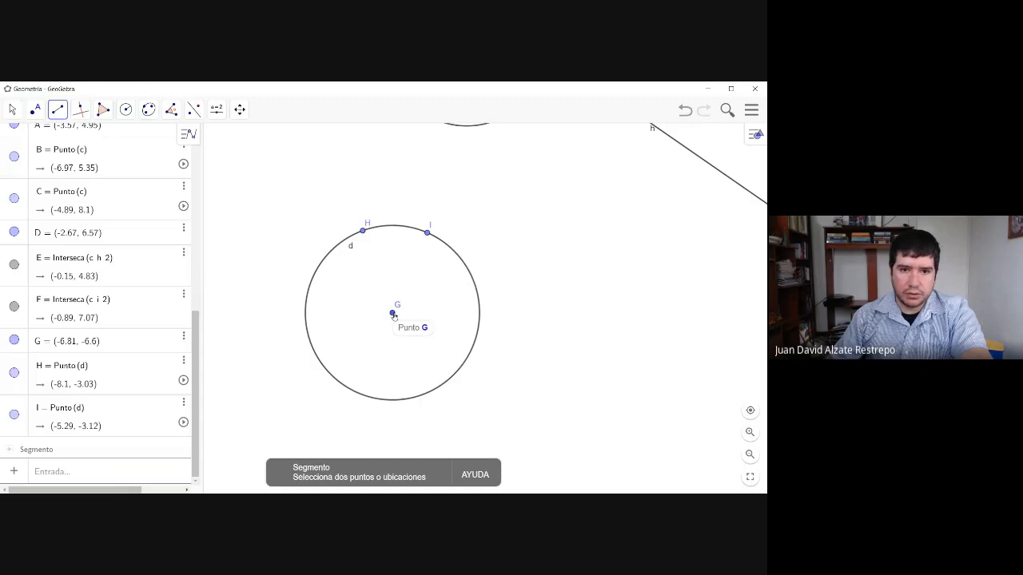
{"action": "left_click", "coordinate": [392, 314]}
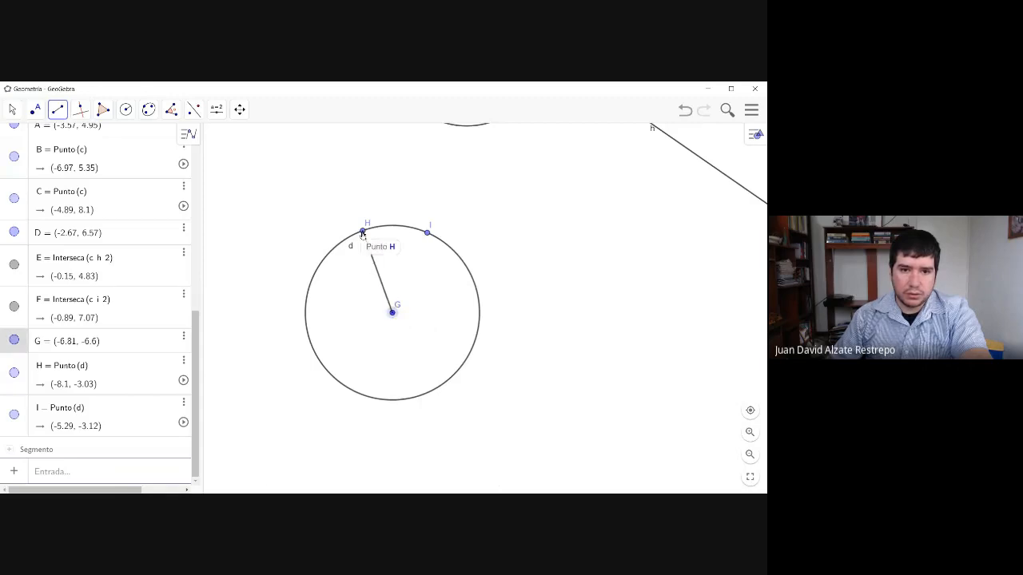
{"action": "left_click", "coordinate": [364, 232]}
{"action": "left_click_drag", "start_coordinate": [392, 312], "coordinate": [427, 234]}
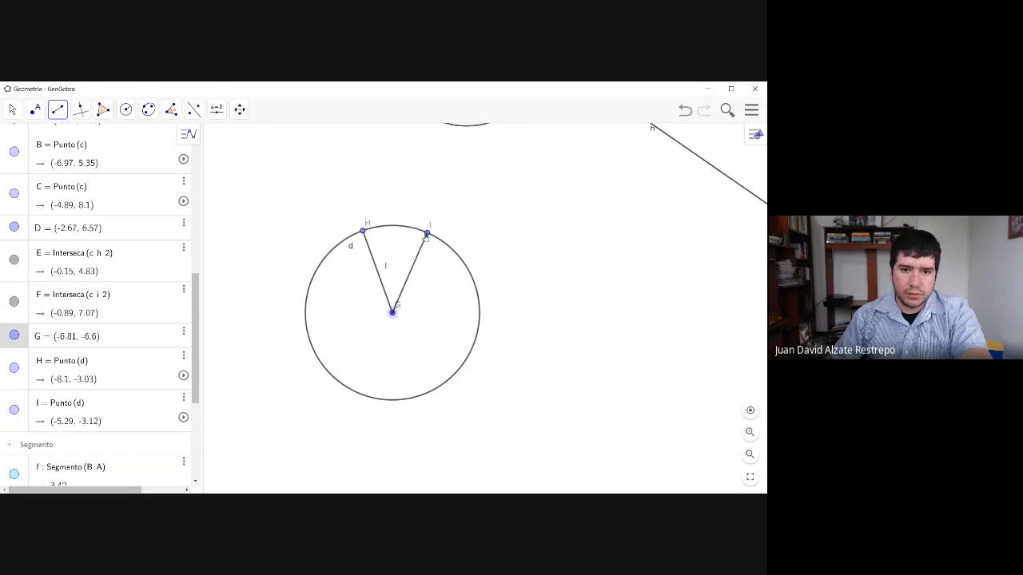
- Place a point on the circle's lower-right arc at about (-4.6, -9.68) and draw rays from it through H and I
{"action": "left_click", "coordinate": [36, 112]}
{"action": "left_click", "coordinate": [443, 386]}
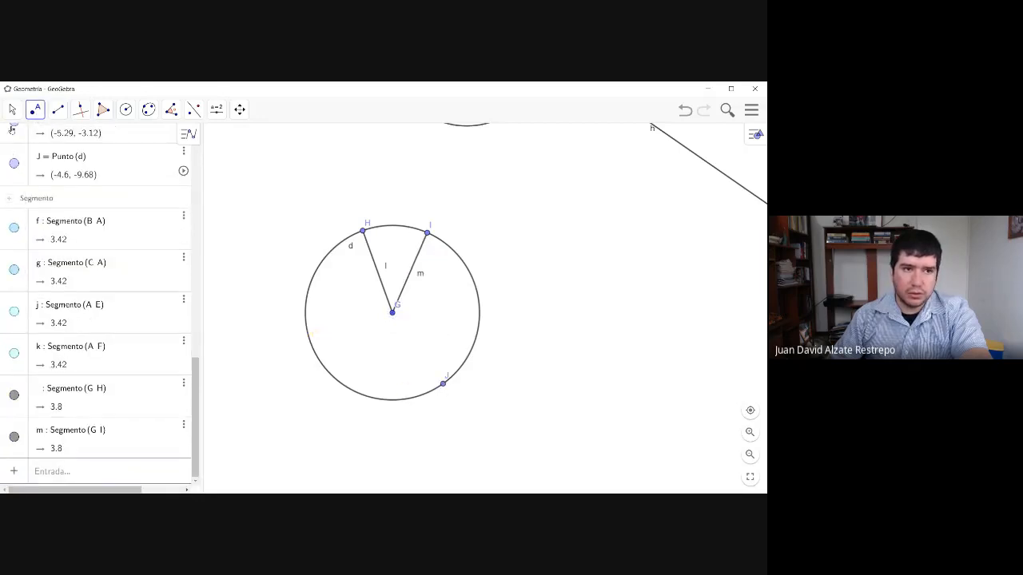
{"action": "left_click", "coordinate": [59, 112]}
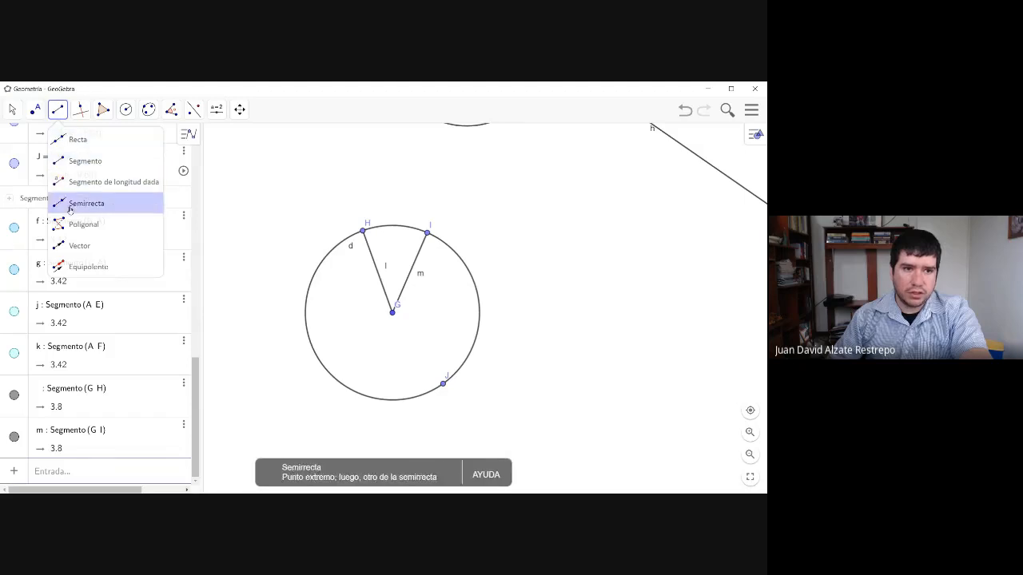
{"action": "left_click", "coordinate": [83, 203]}
{"action": "left_click", "coordinate": [445, 382]}
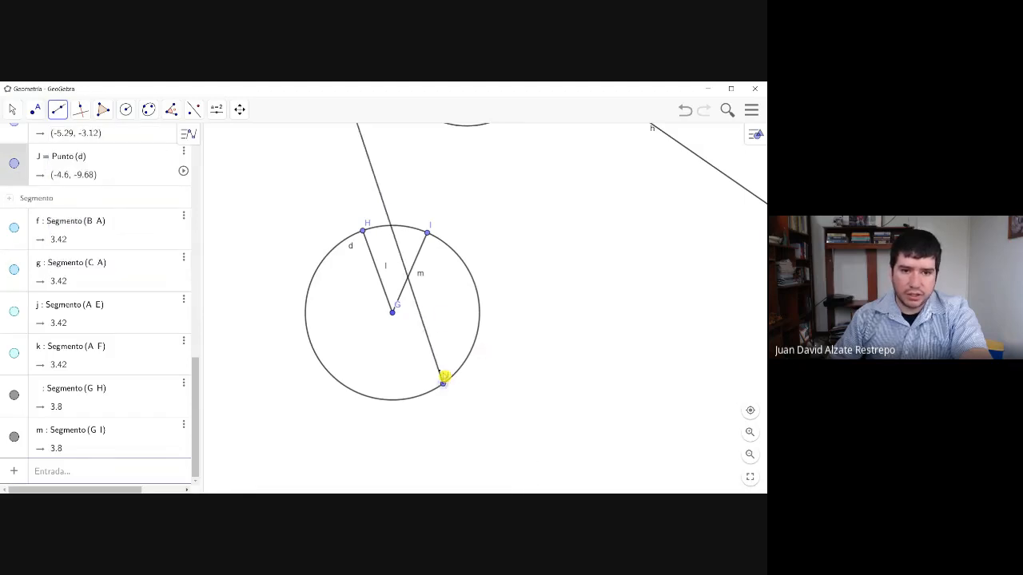
{"action": "left_click", "coordinate": [364, 233]}
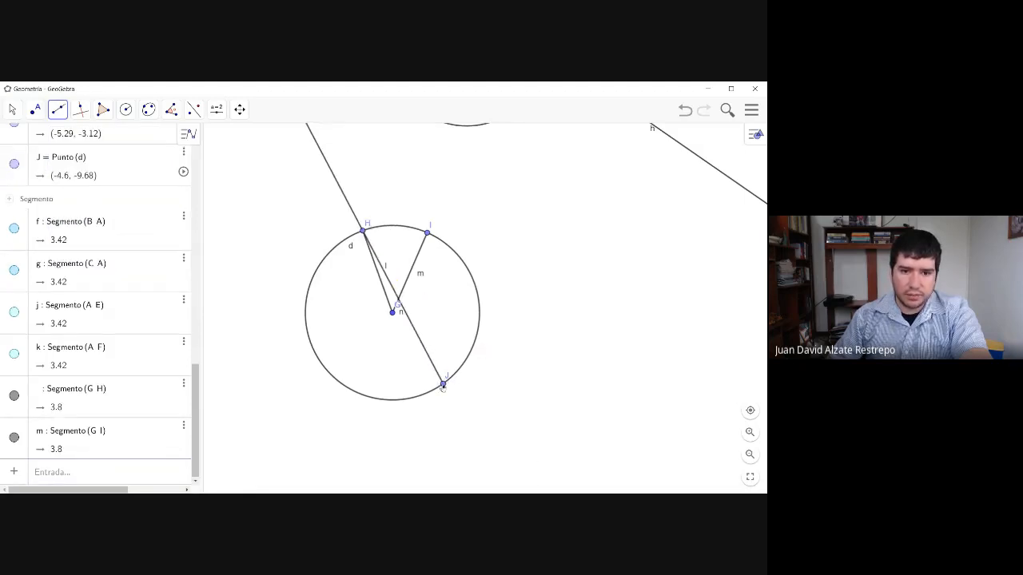
{"action": "left_click", "coordinate": [444, 383]}
{"action": "left_click", "coordinate": [428, 234]}
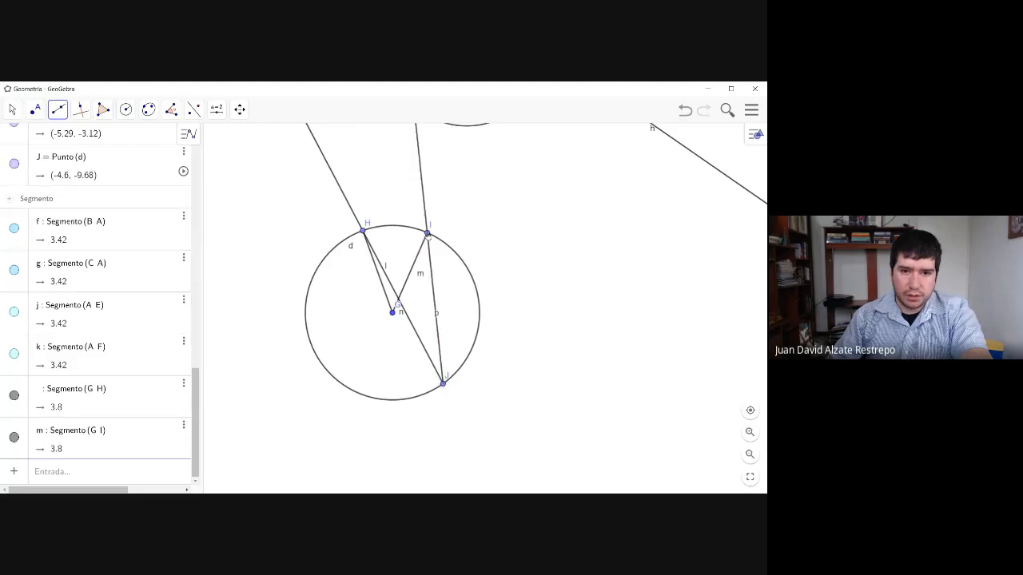
- Colour the radii GH and GI light blue (#66CCFF)
{"action": "left_click", "coordinate": [14, 110]}
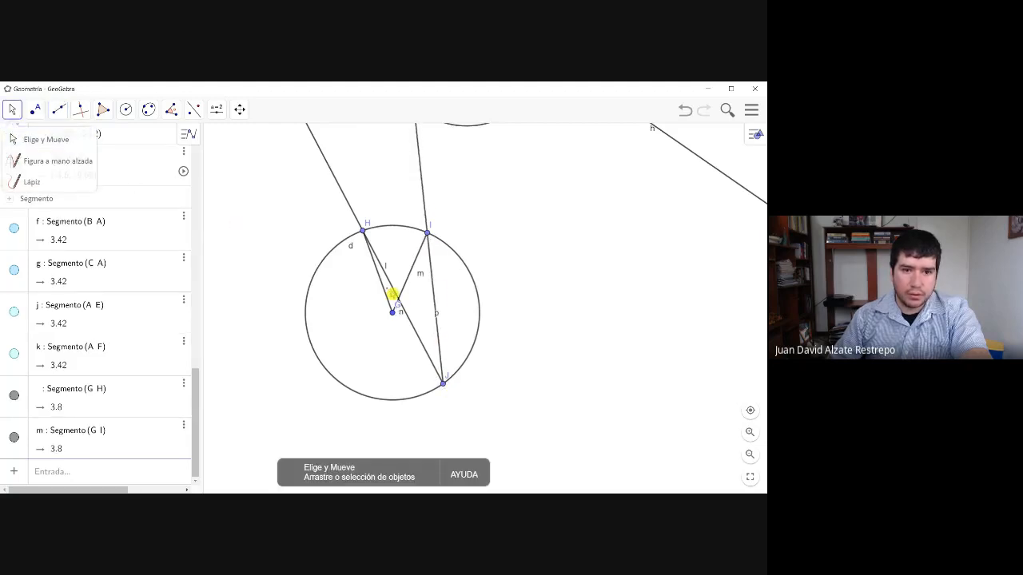
{"action": "left_click", "coordinate": [383, 293]}
{"action": "left_click", "coordinate": [183, 387]}
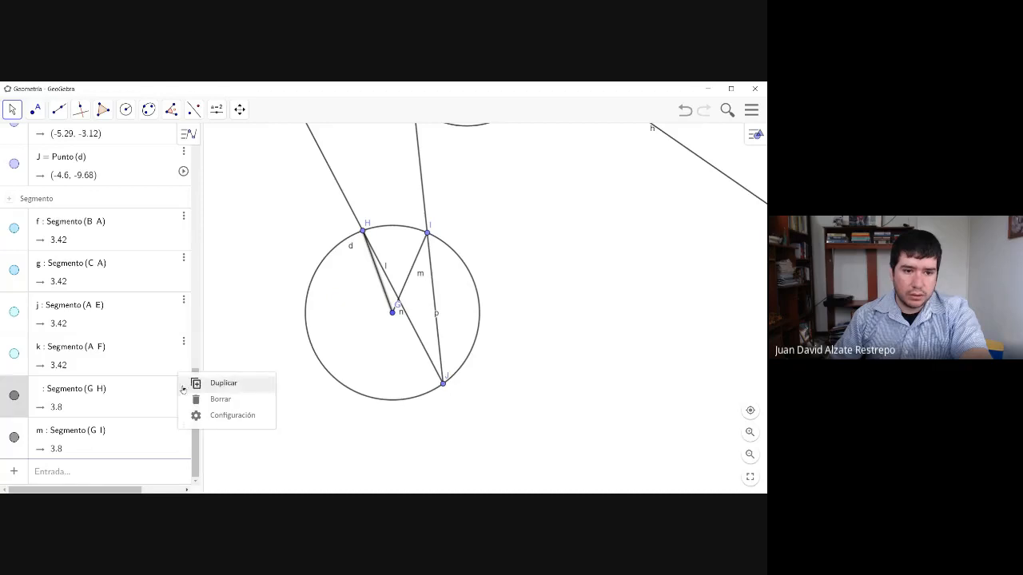
{"action": "left_click", "coordinate": [231, 419]}
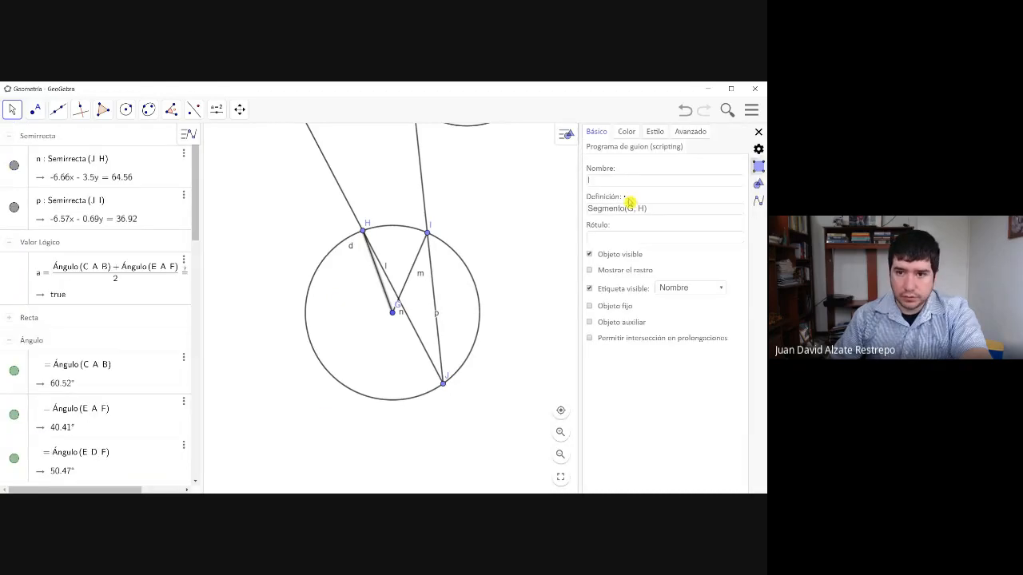
{"action": "left_click", "coordinate": [630, 134]}
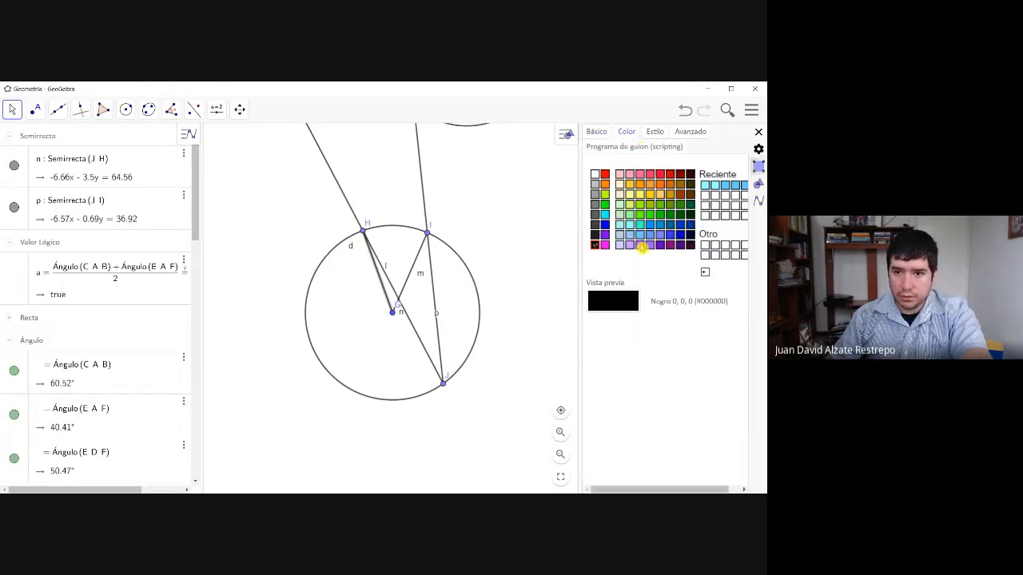
{"action": "left_click", "coordinate": [639, 234]}
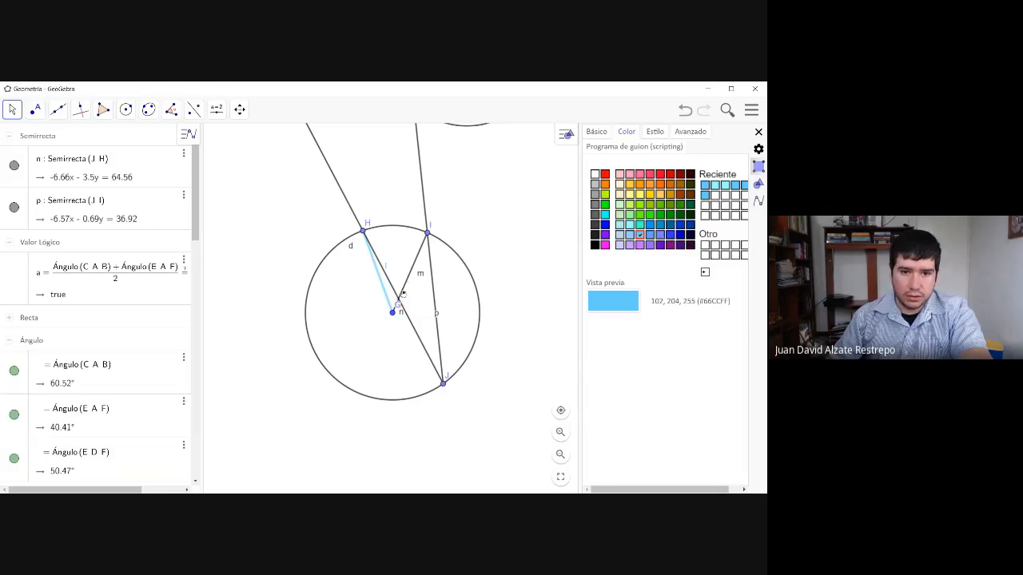
{"action": "left_click", "coordinate": [405, 286]}
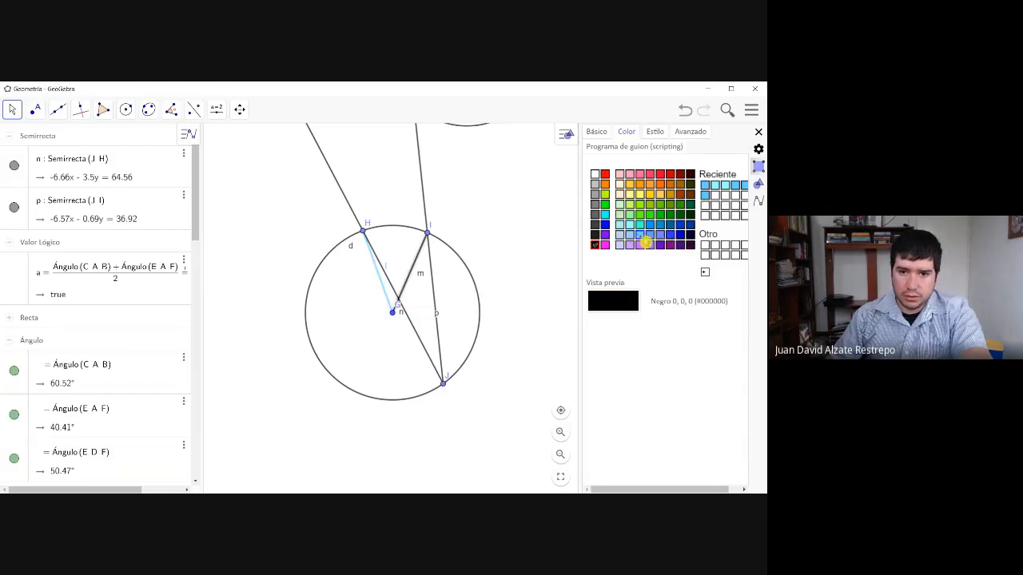
{"action": "left_click", "coordinate": [640, 234]}
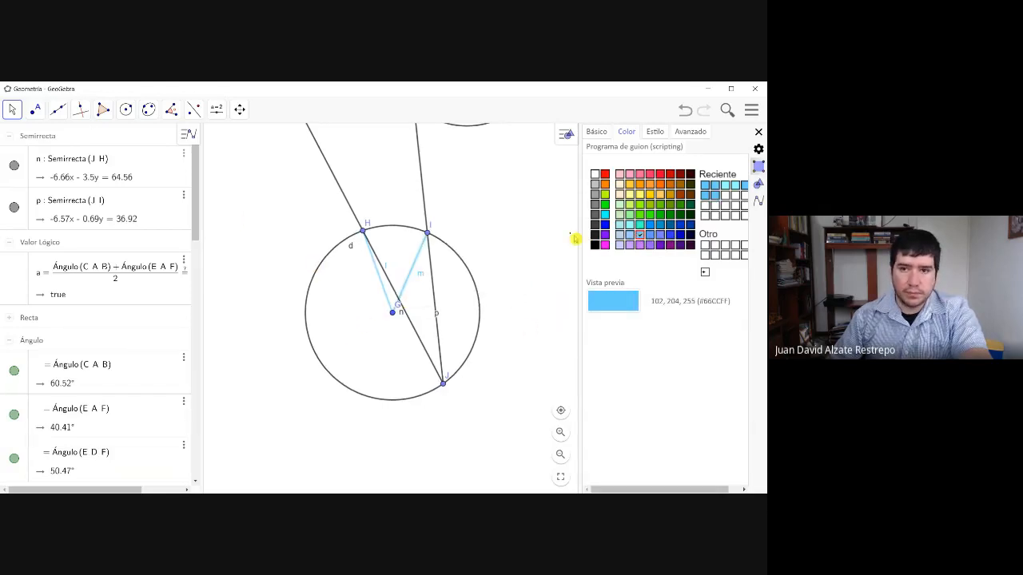
{"action": "left_click", "coordinate": [759, 131]}
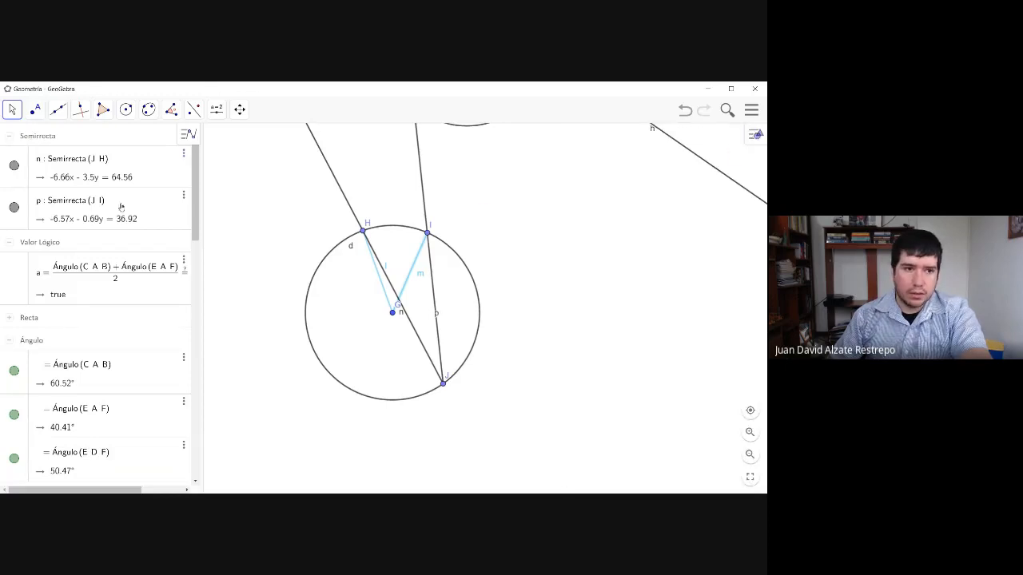
- Measure the central angle IGH and the inscribed angle IJH with the Angle tool
{"action": "left_click", "coordinate": [171, 109]}
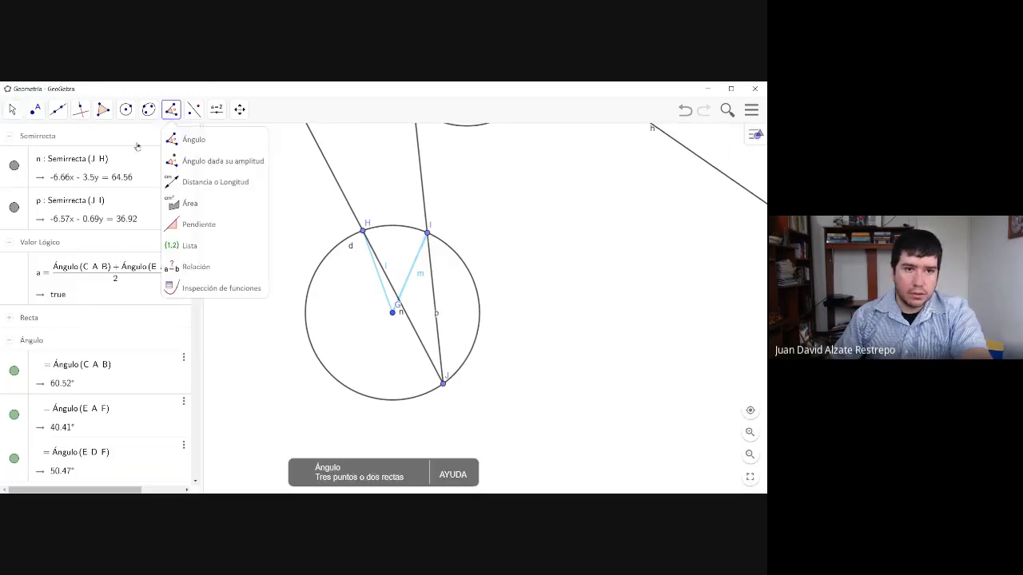
{"action": "left_click", "coordinate": [189, 141]}
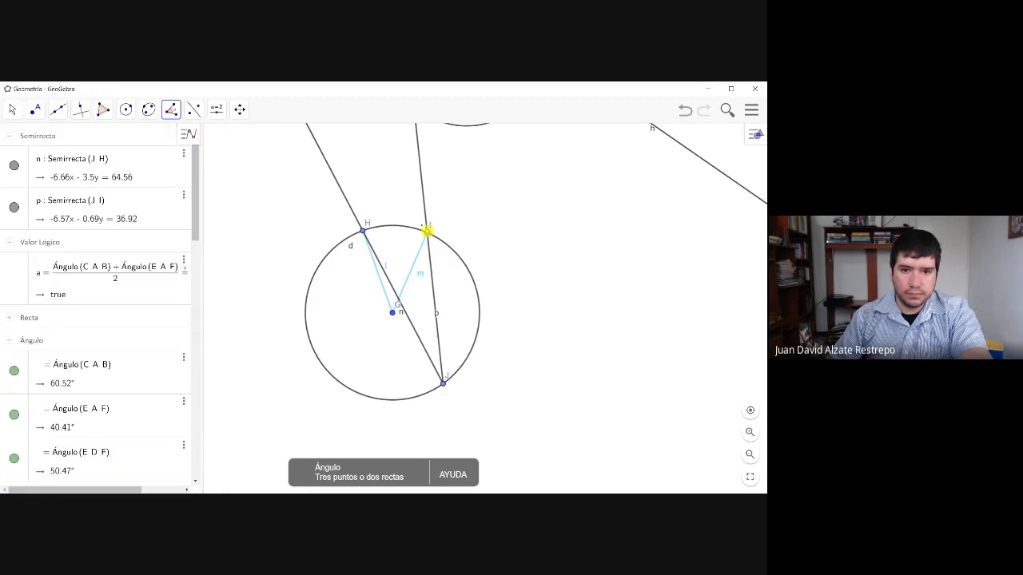
{"action": "left_click", "coordinate": [427, 234]}
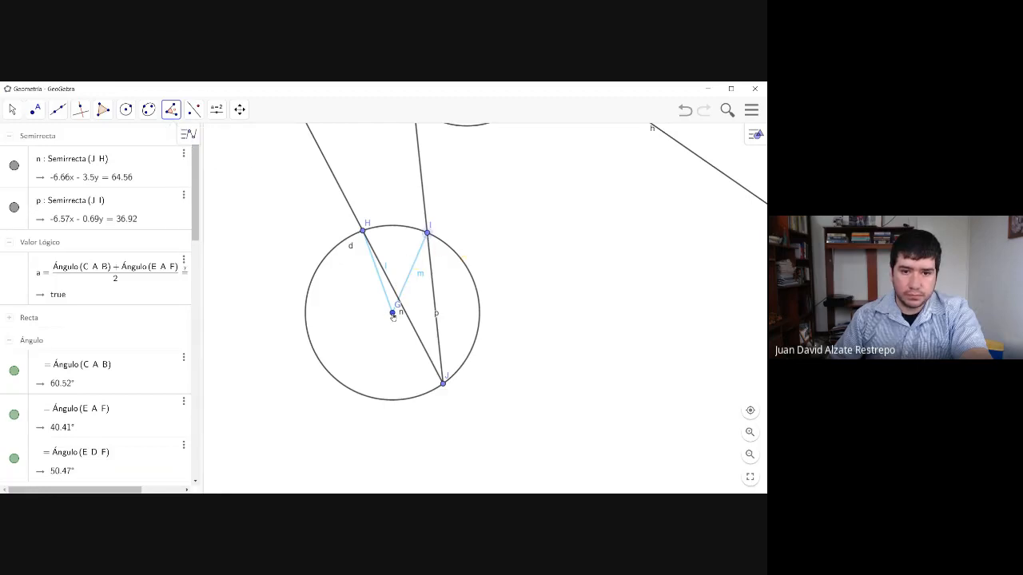
{"action": "left_click", "coordinate": [392, 312]}
{"action": "left_click", "coordinate": [365, 231]}
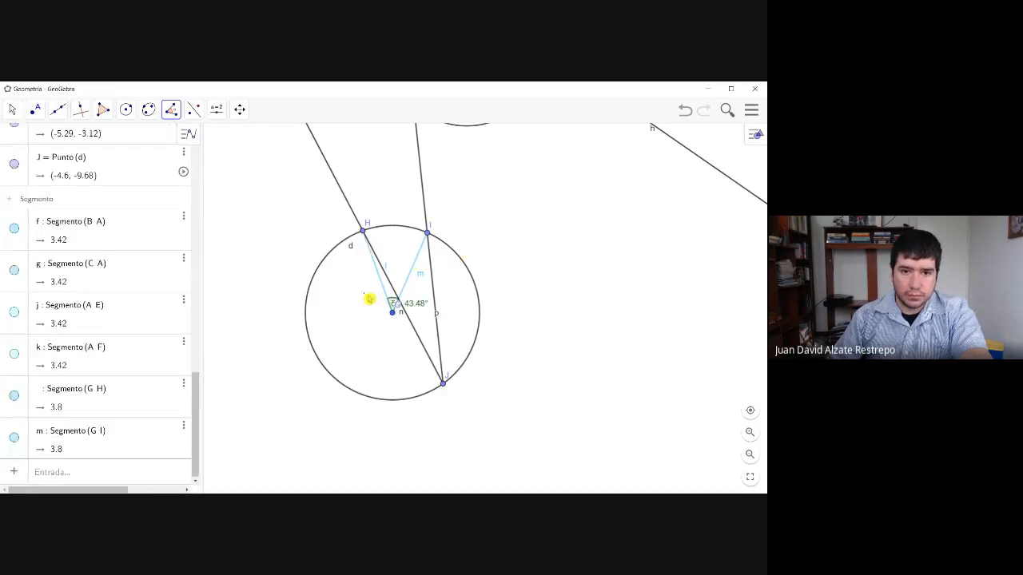
{"action": "left_click", "coordinate": [428, 235]}
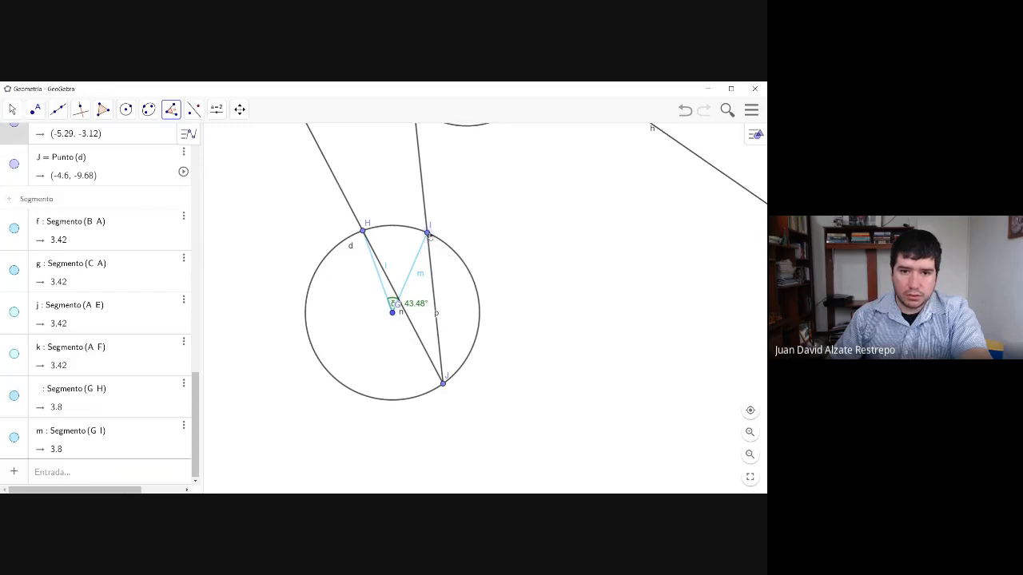
{"action": "left_click", "coordinate": [444, 385]}
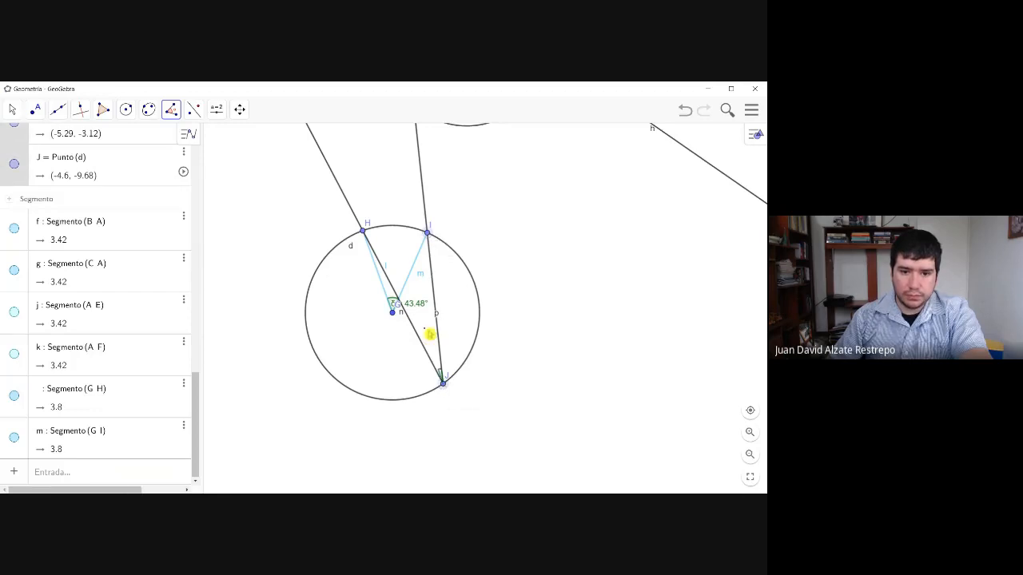
{"action": "left_click", "coordinate": [364, 233]}
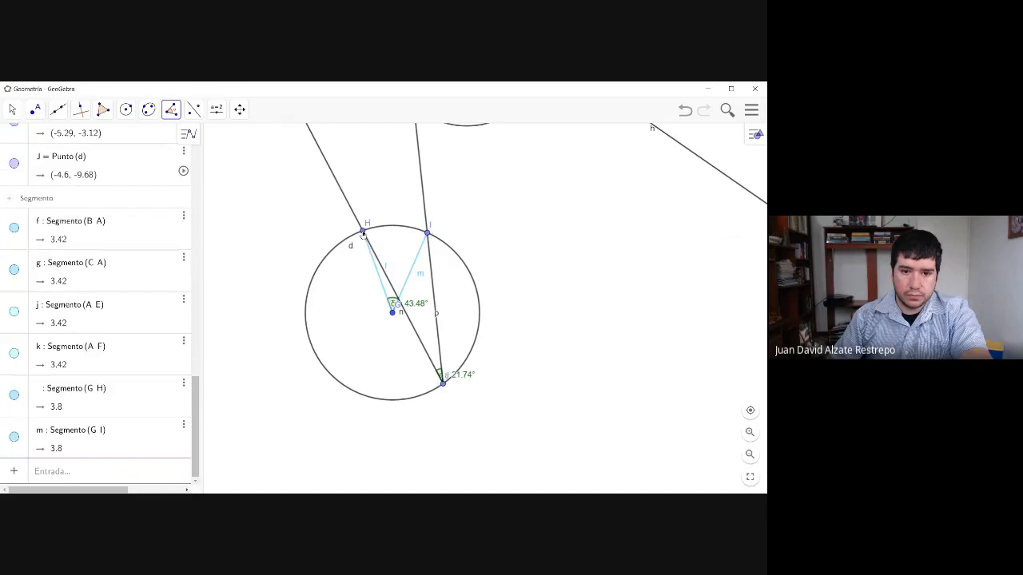
- Move the label of the inscribed angle at J up between the two rays, just above its vertex
{"action": "left_click", "coordinate": [12, 108]}
{"action": "left_click_drag", "start_coordinate": [459, 376], "coordinate": [438, 341]}
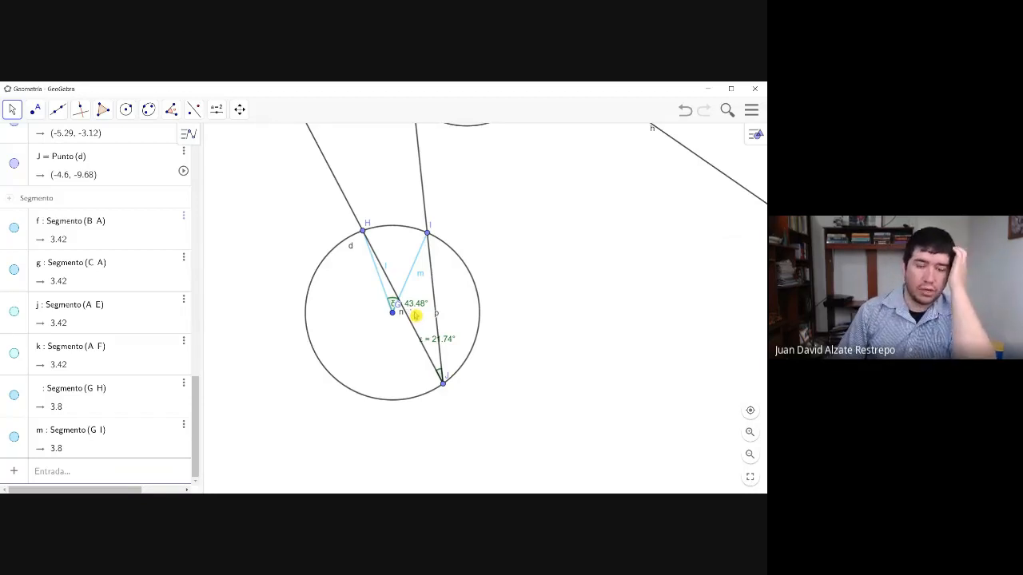
{"action": "left_click_drag", "start_coordinate": [437, 342], "coordinate": [440, 345]}
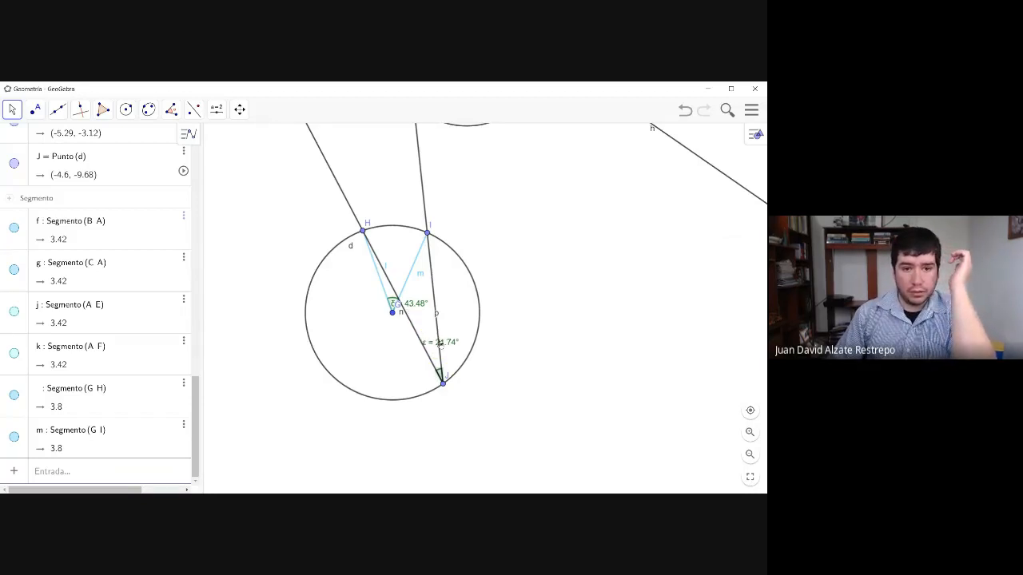
- Collapse the Segmento, Semirrecta, Ángulo, Cónica and Punto groups in the object list
{"action": "left_click", "coordinate": [13, 202]}
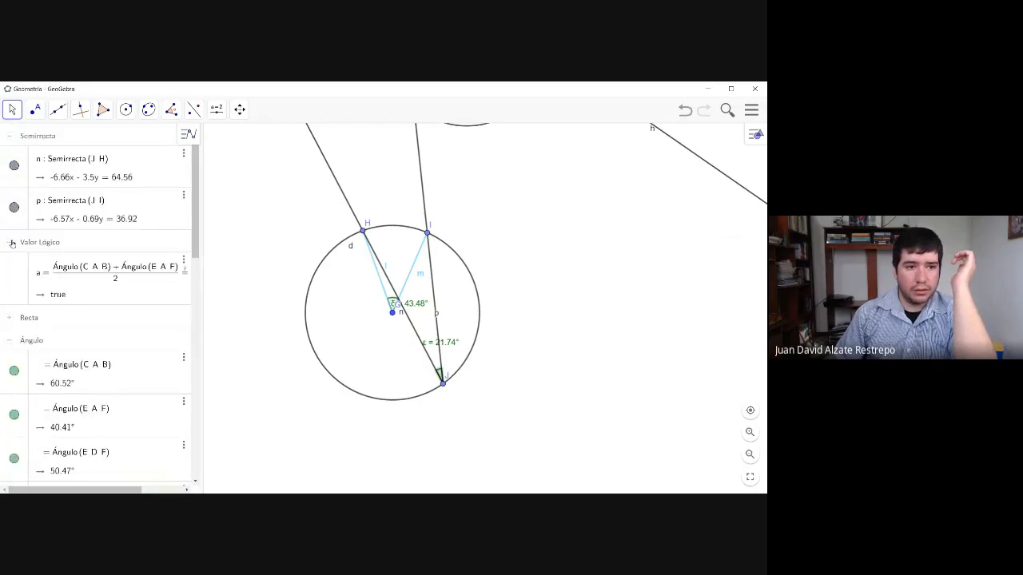
{"action": "left_click", "coordinate": [10, 137]}
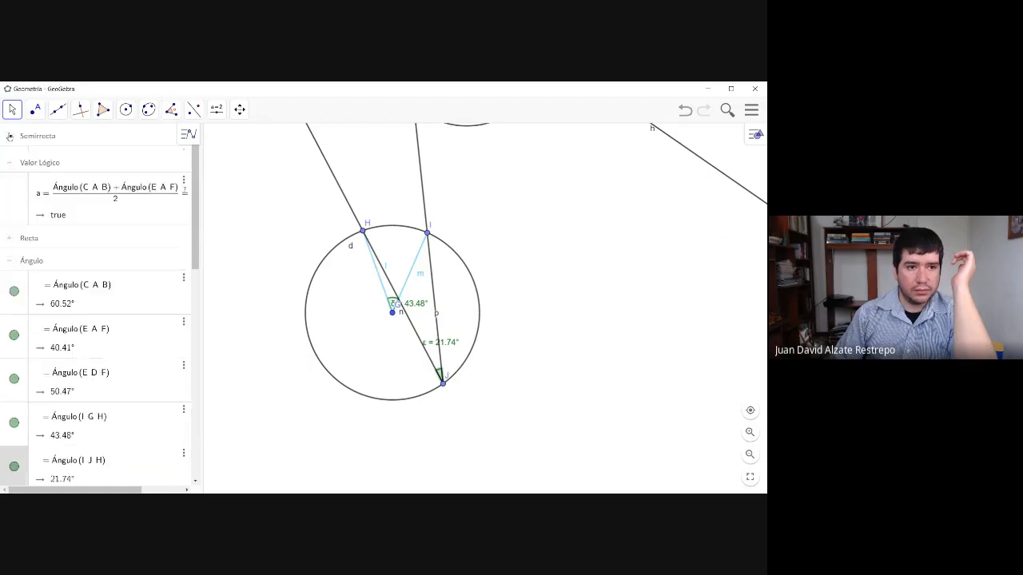
{"action": "left_click", "coordinate": [13, 257]}
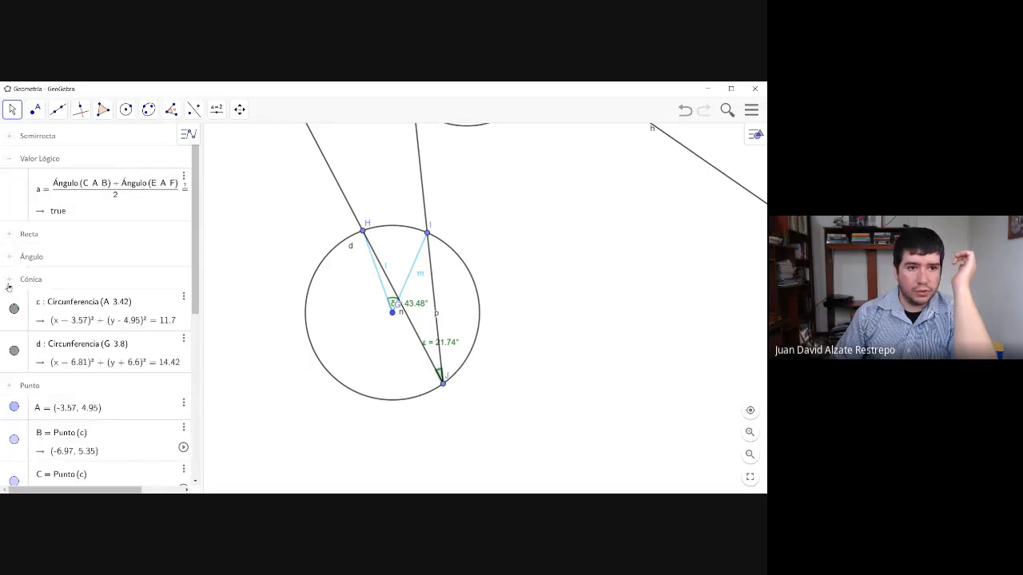
{"action": "left_click", "coordinate": [9, 280]}
{"action": "left_click", "coordinate": [8, 301]}
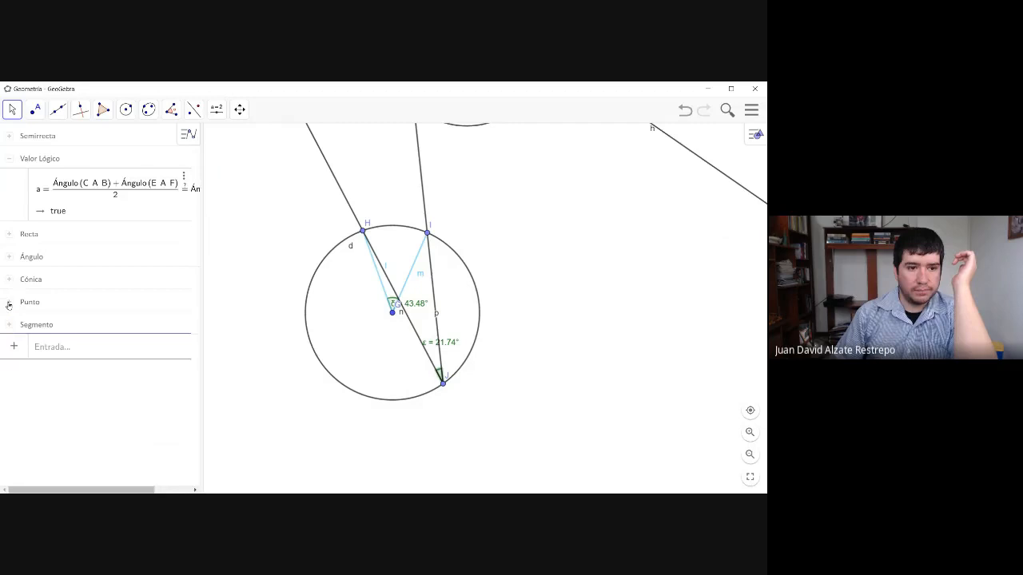
- Start a new algebra entry comparing the central angle, with Ángulo(I, G, H) ≟ as its left side
{"action": "left_click", "coordinate": [52, 348]}
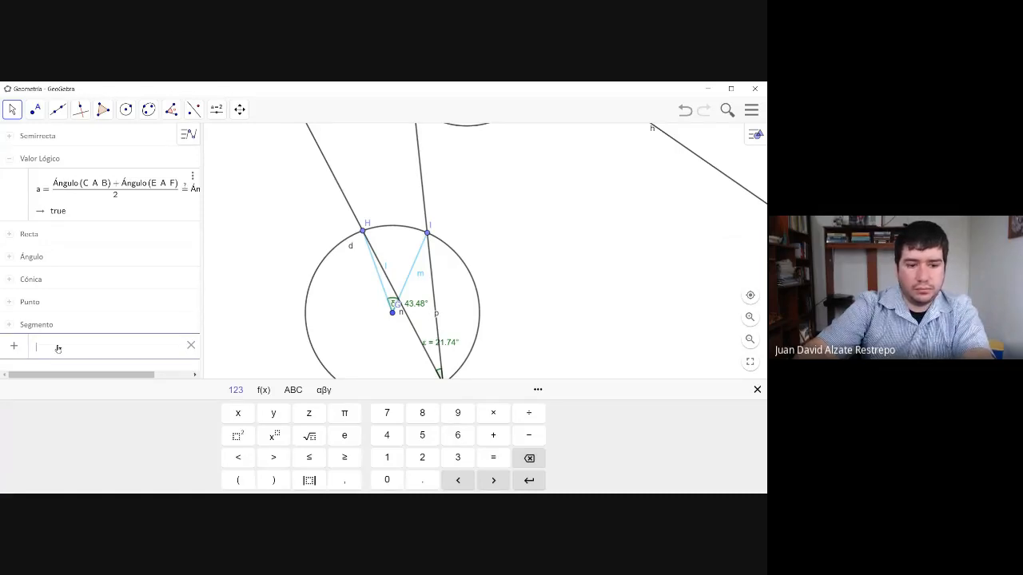
{"action": "type", "text": "Á"}
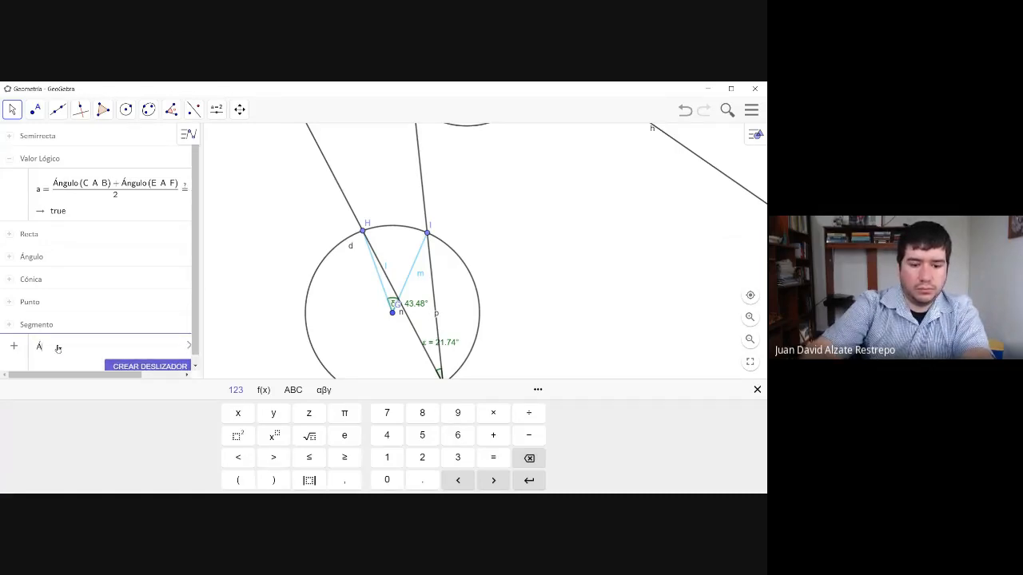
{"action": "type", "text": "ngulo("}
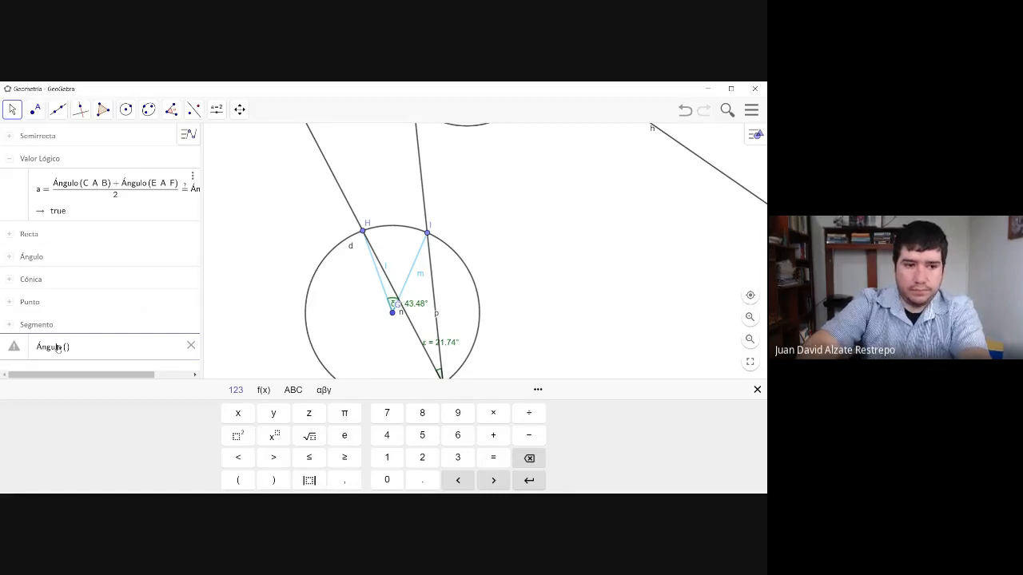
{"action": "type", "text": "l"}
{"action": "type", "text": ",G,H"}
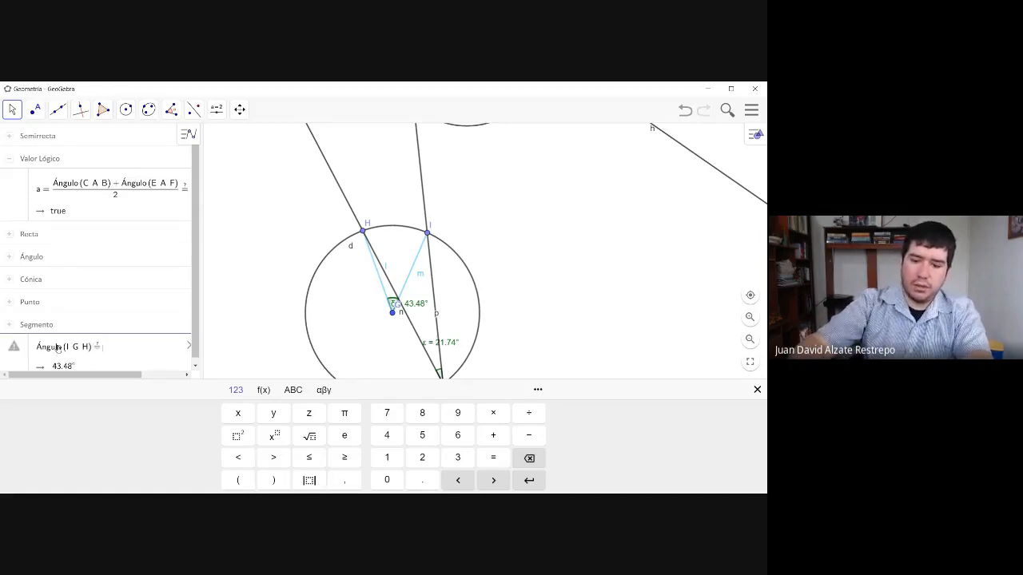
- Complete the comparison with 2 · Ángulo(I, J, H) as its right side and evaluate it
{"action": "type", "text": "2"}
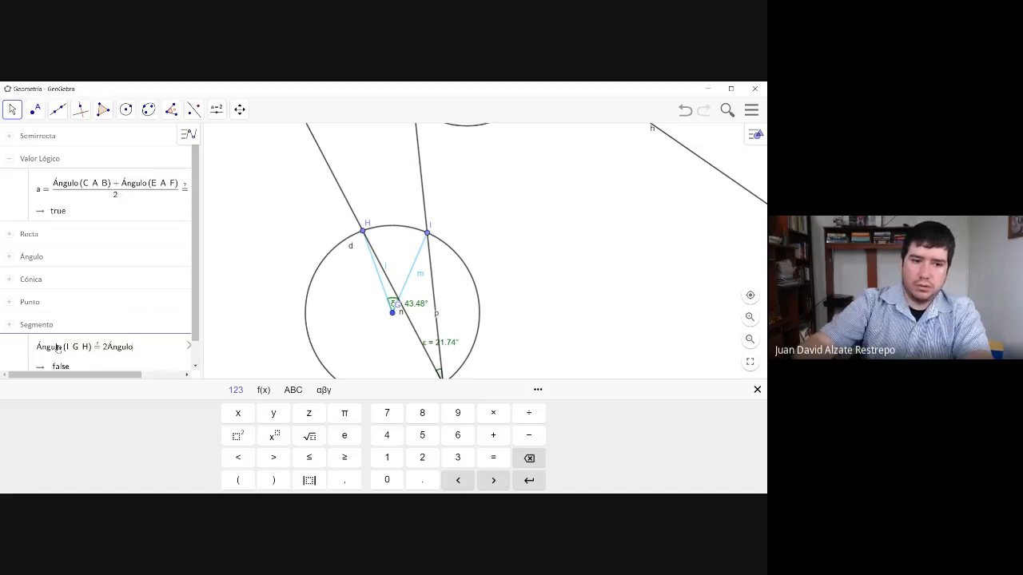
{"action": "type", "text": "Ángulo("}
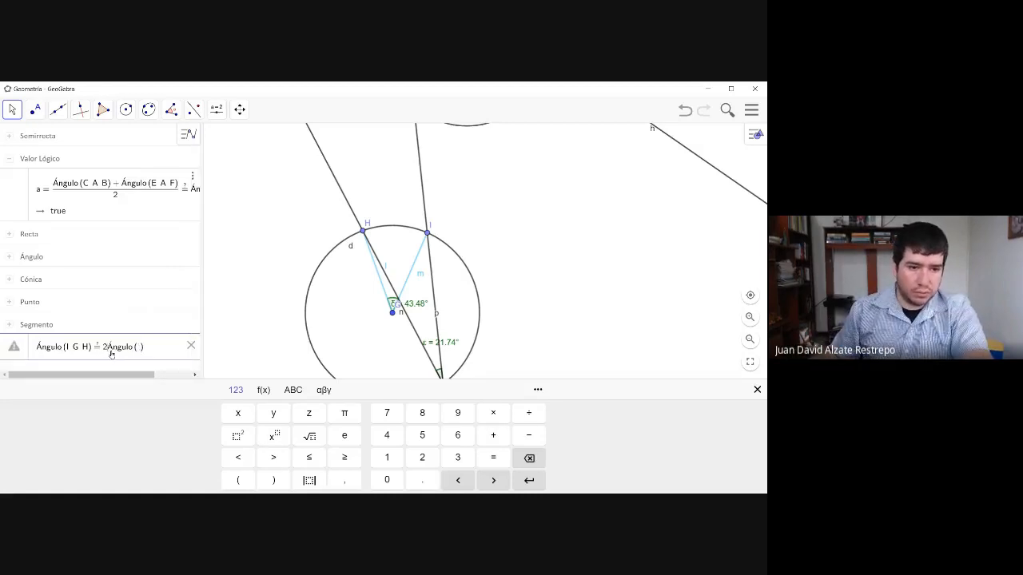
{"action": "type", "text": "*"}
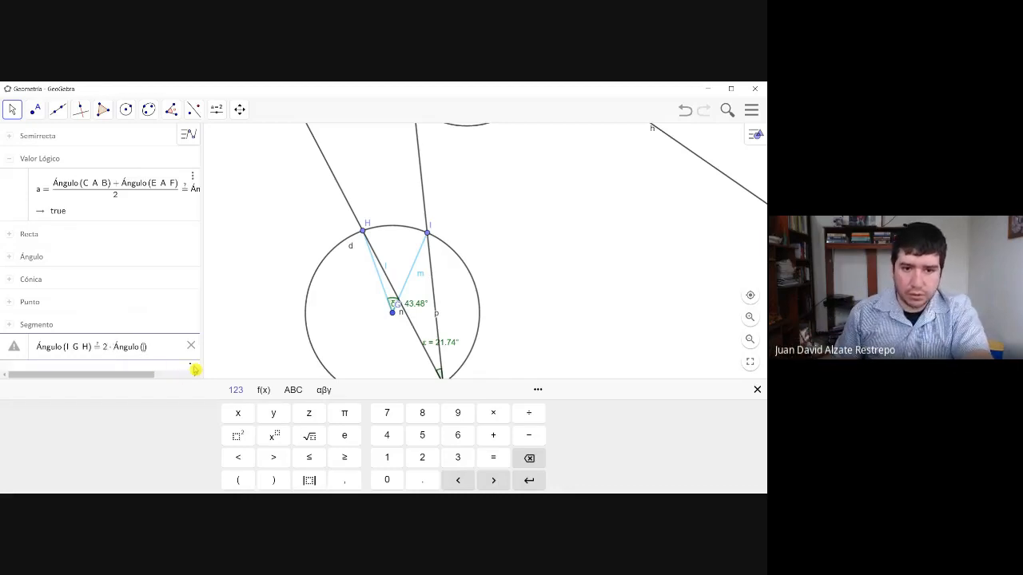
{"action": "left_click", "coordinate": [571, 342]}
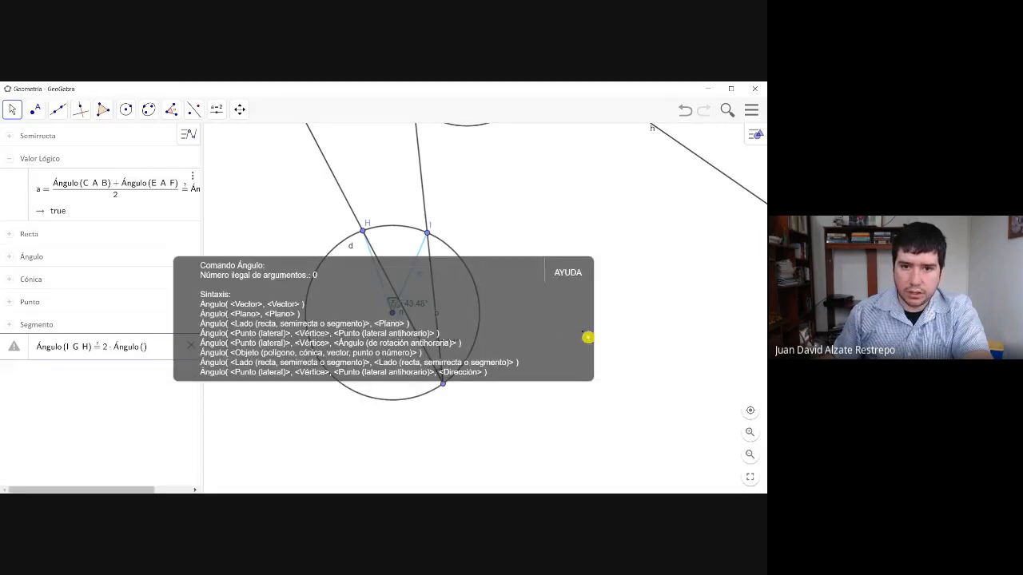
{"action": "left_click_drag", "start_coordinate": [587, 336], "coordinate": [644, 324]}
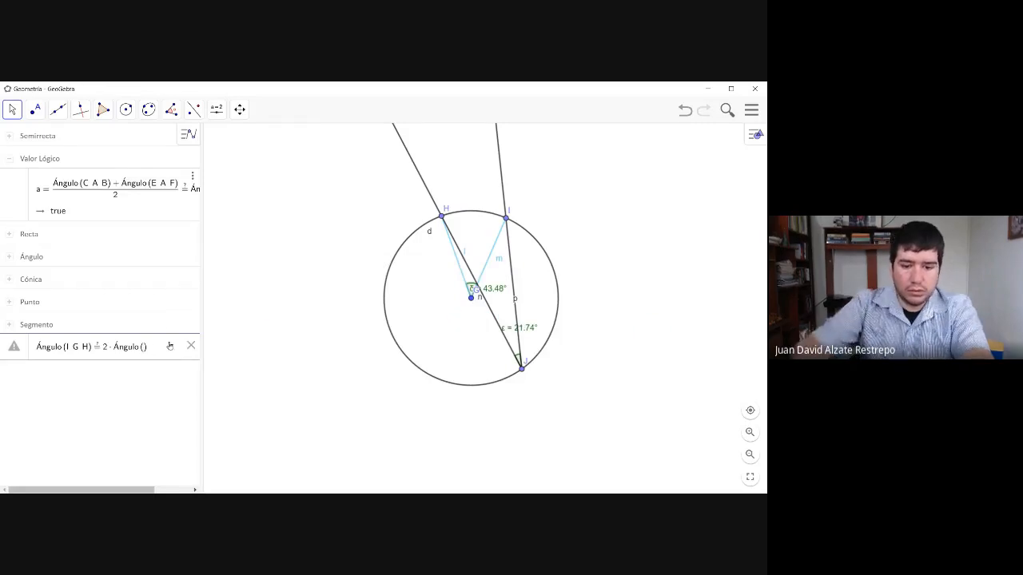
{"action": "type", "text": "I"}
{"action": "type", "text": ","}
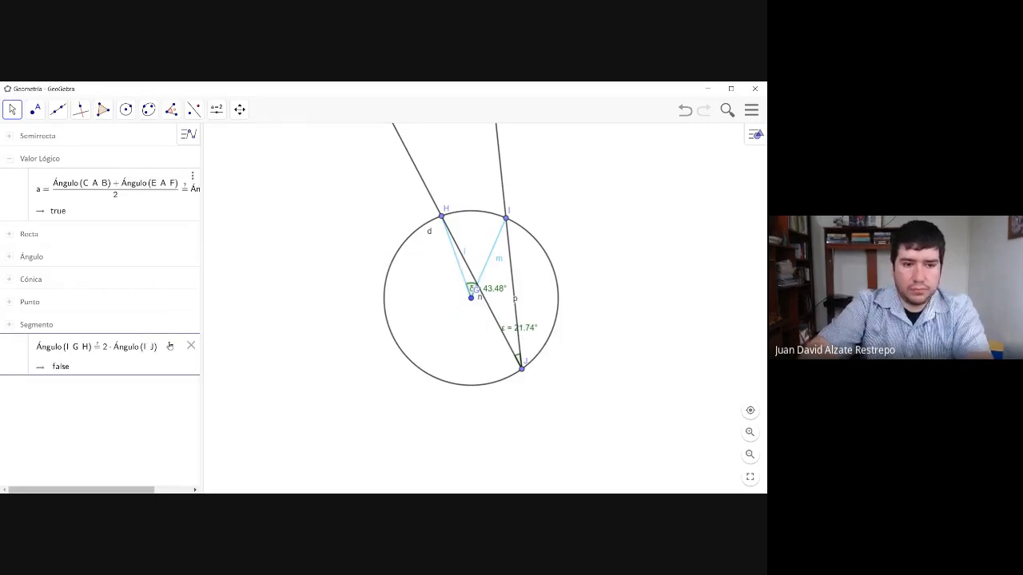
{"action": "type", "text": "J,H"}
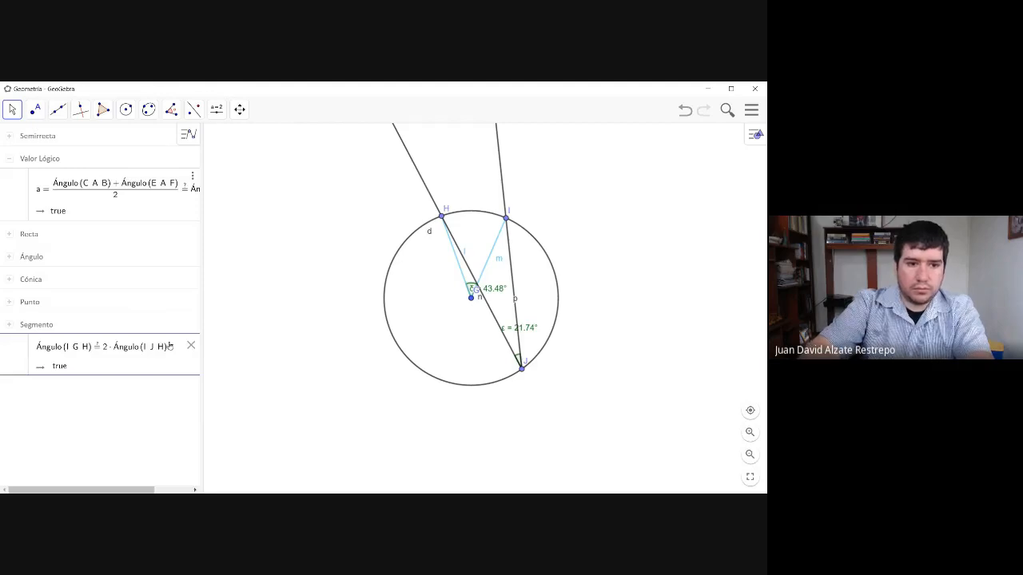
{"action": "key", "text": "Return"}
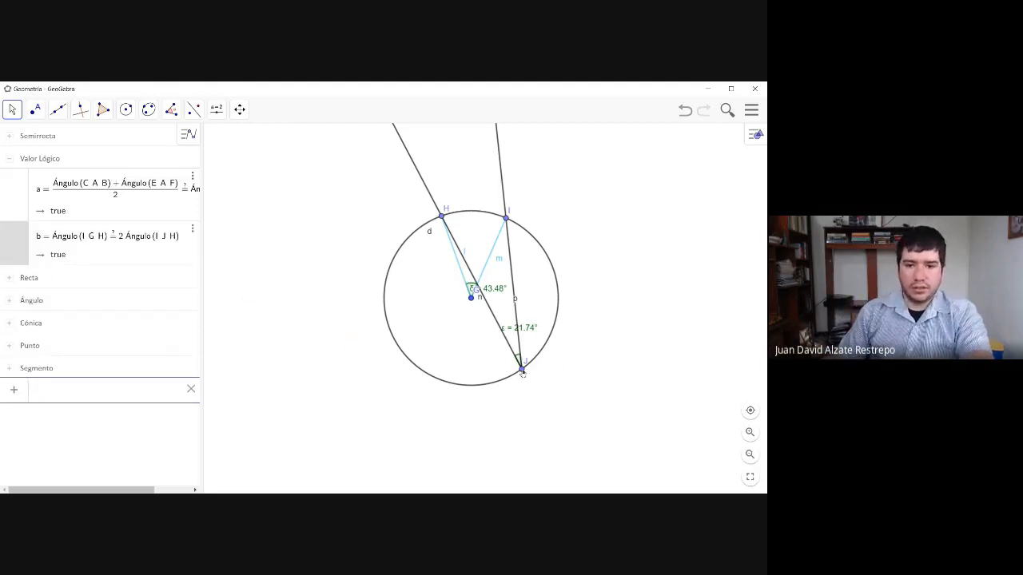
- Test the relation by moving J along the circle to its lower-left arc and back to the lower right, and I slightly clockwise from its original place
{"action": "left_click_drag", "start_coordinate": [521, 369], "coordinate": [393, 339]}
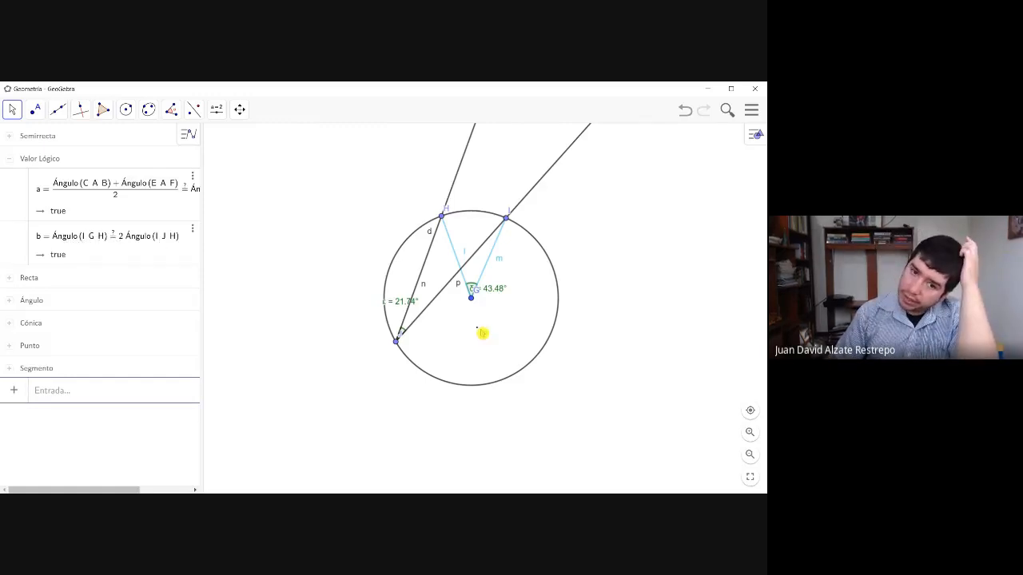
{"action": "left_click_drag", "start_coordinate": [397, 343], "coordinate": [523, 322]}
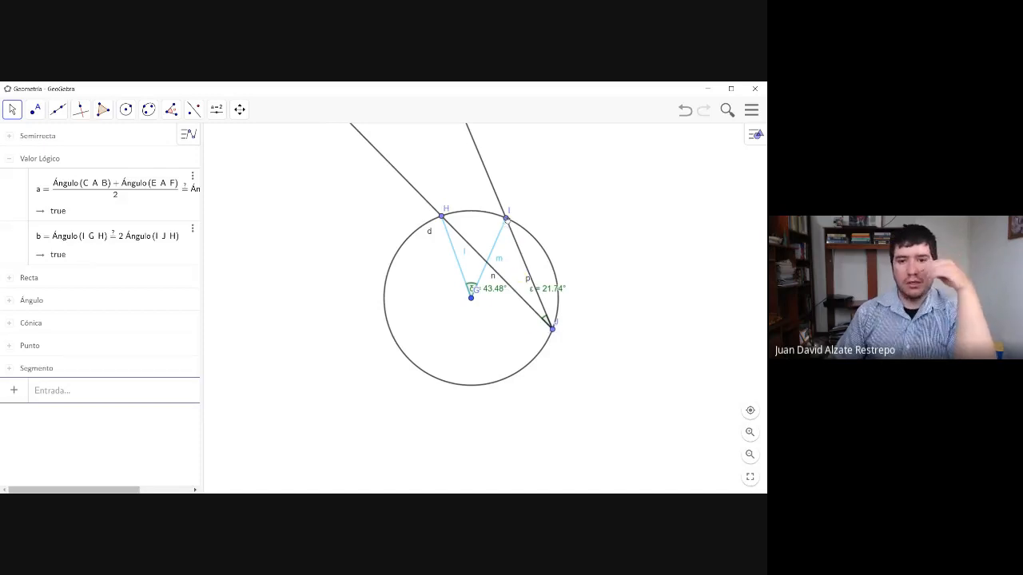
{"action": "left_click_drag", "start_coordinate": [509, 219], "coordinate": [526, 231]}
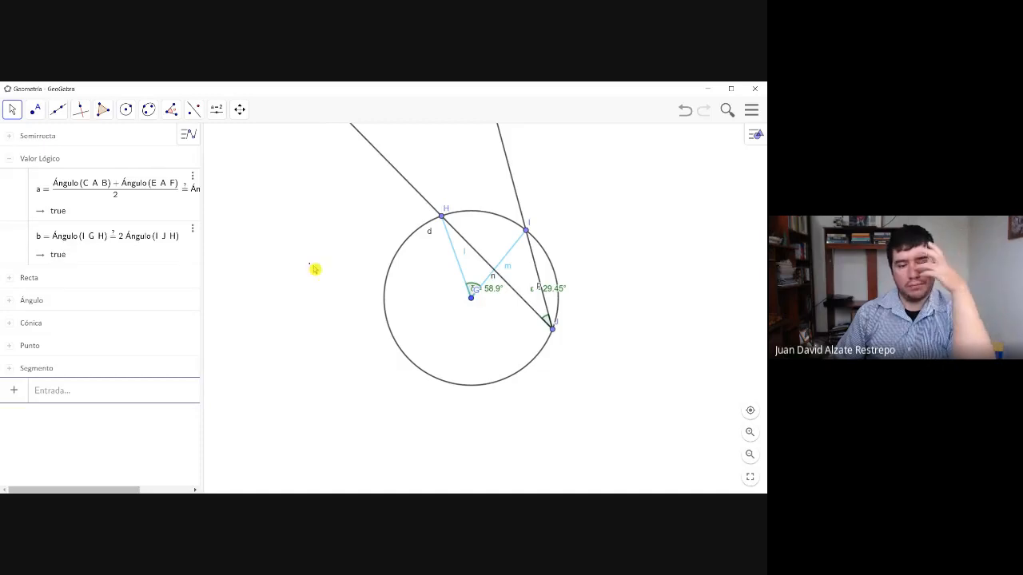
{"action": "left_click_drag", "start_coordinate": [527, 234], "coordinate": [518, 224]}
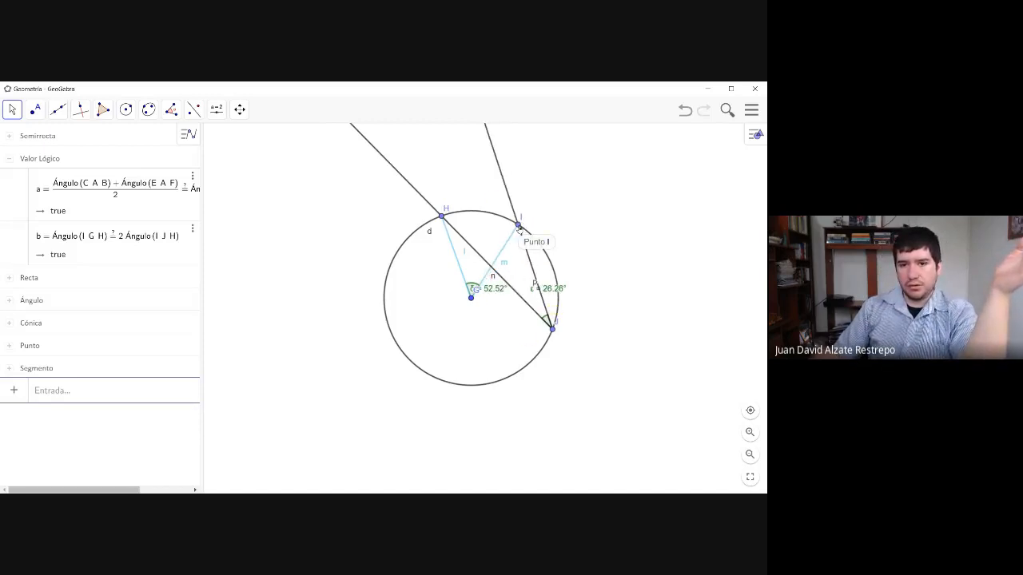
- Move I along the circle onto J, and shift both coinciding points slightly farther clockwise to test the limiting case
{"action": "left_click_drag", "start_coordinate": [520, 230], "coordinate": [569, 341]}
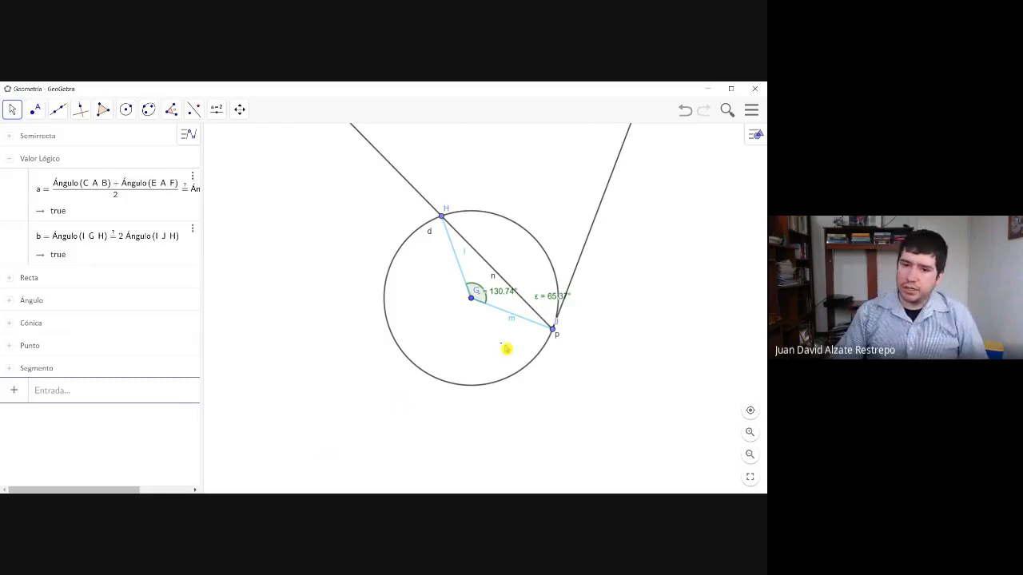
{"action": "left_click_drag", "start_coordinate": [555, 334], "coordinate": [546, 354]}
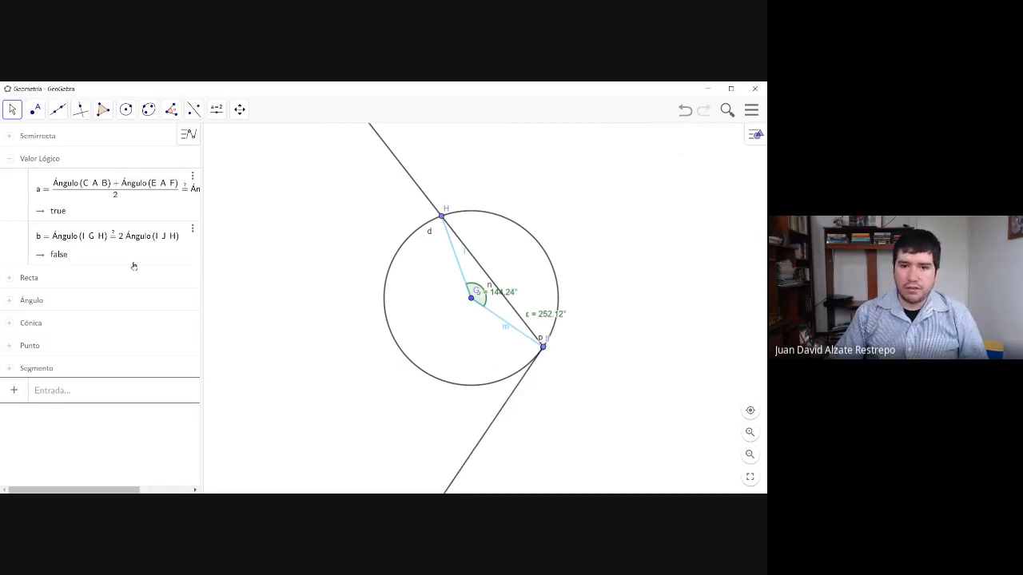
{"action": "mouse_move", "coordinate": [542, 354]}
{"action": "left_mouse_down"}
{"action": "mouse_move", "coordinate": [503, 377]}
{"action": "mouse_move", "coordinate": [546, 354]}
{"action": "left_mouse_up"}
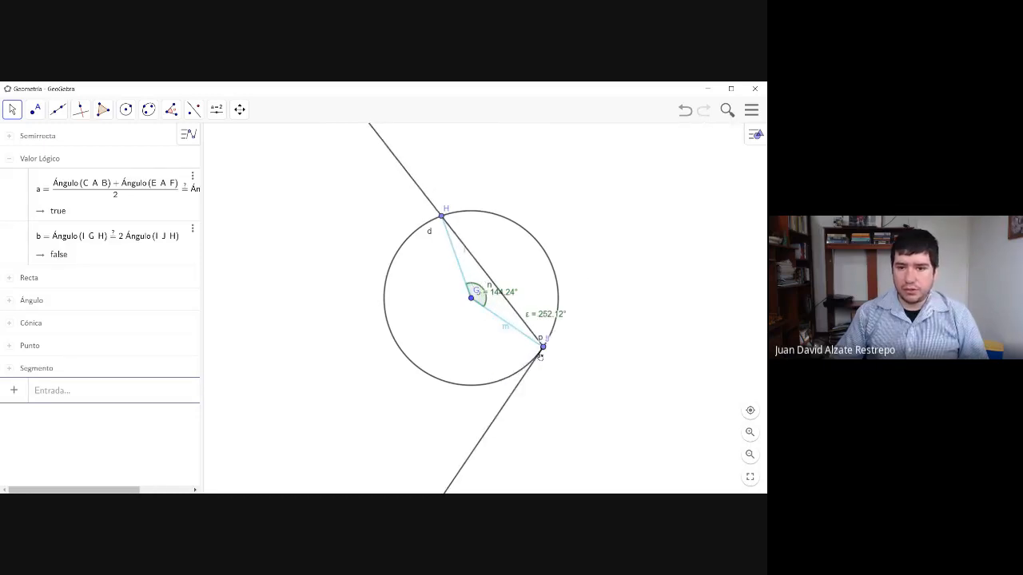
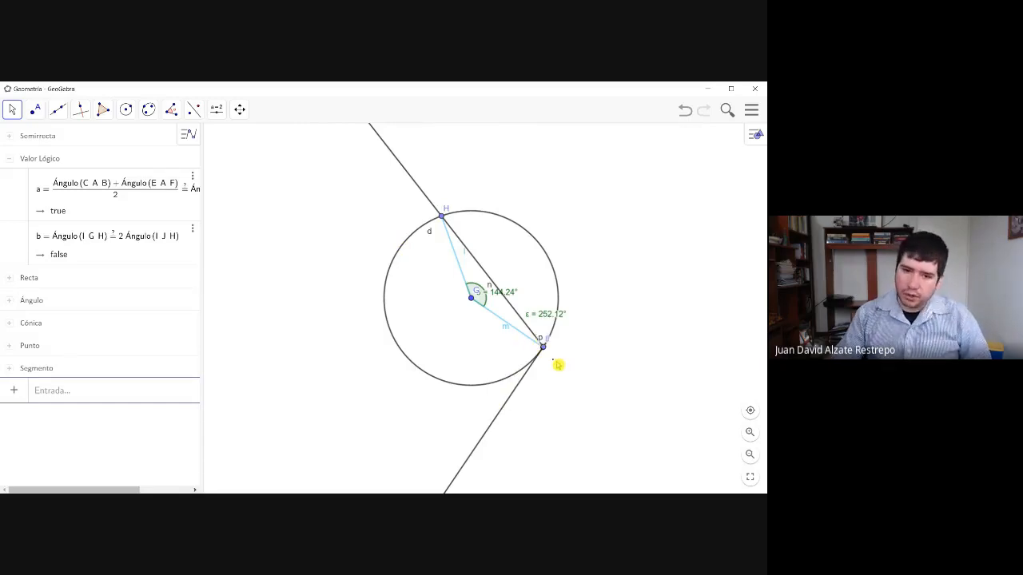
- Test the central-angle relation by moving I and J along the circle, first apart and then coinciding, ending with J at the lower right
{"action": "left_click_drag", "start_coordinate": [543, 349], "coordinate": [472, 370]}
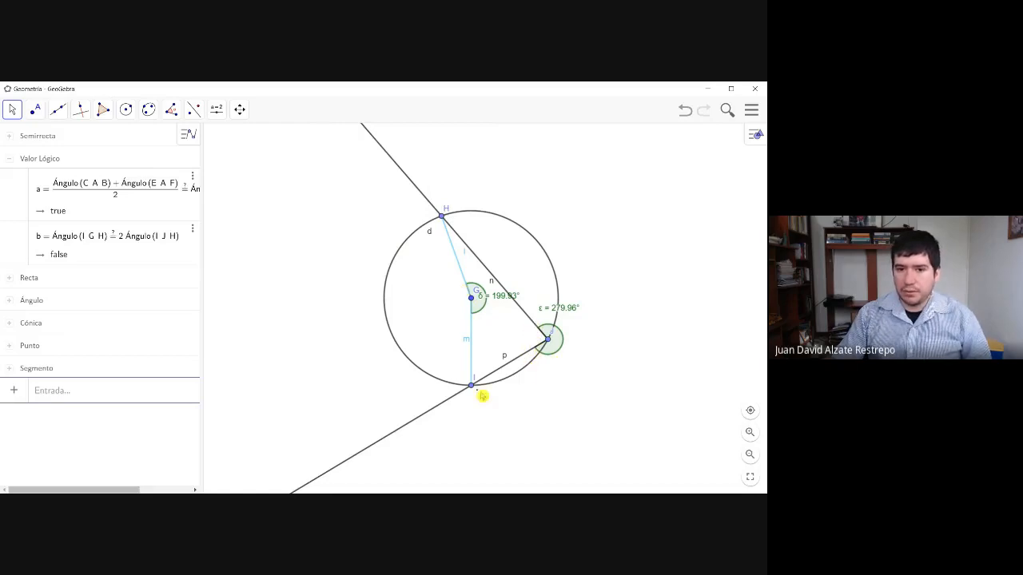
{"action": "left_click_drag", "start_coordinate": [471, 387], "coordinate": [576, 299]}
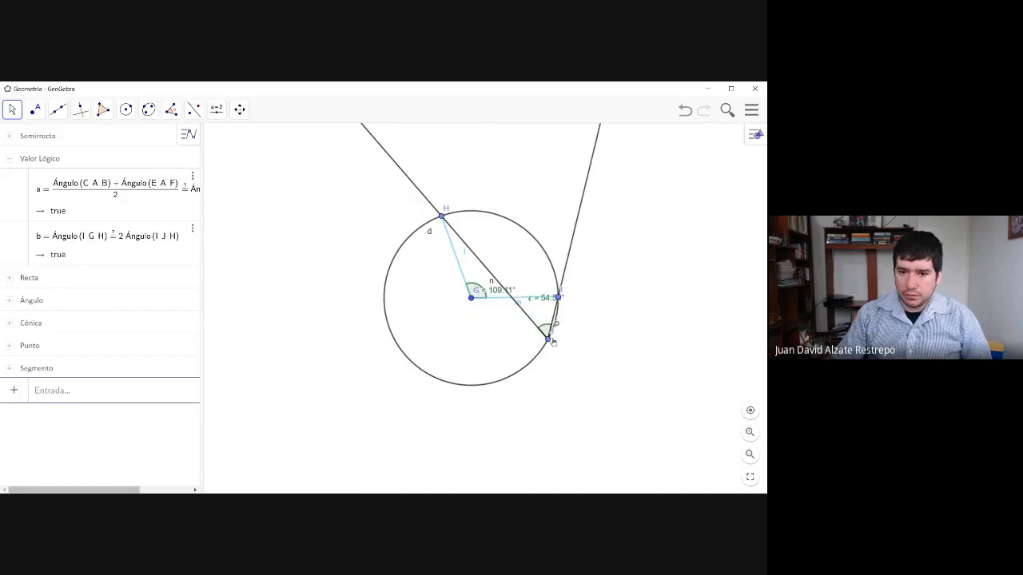
{"action": "left_click_drag", "start_coordinate": [548, 339], "coordinate": [401, 345]}
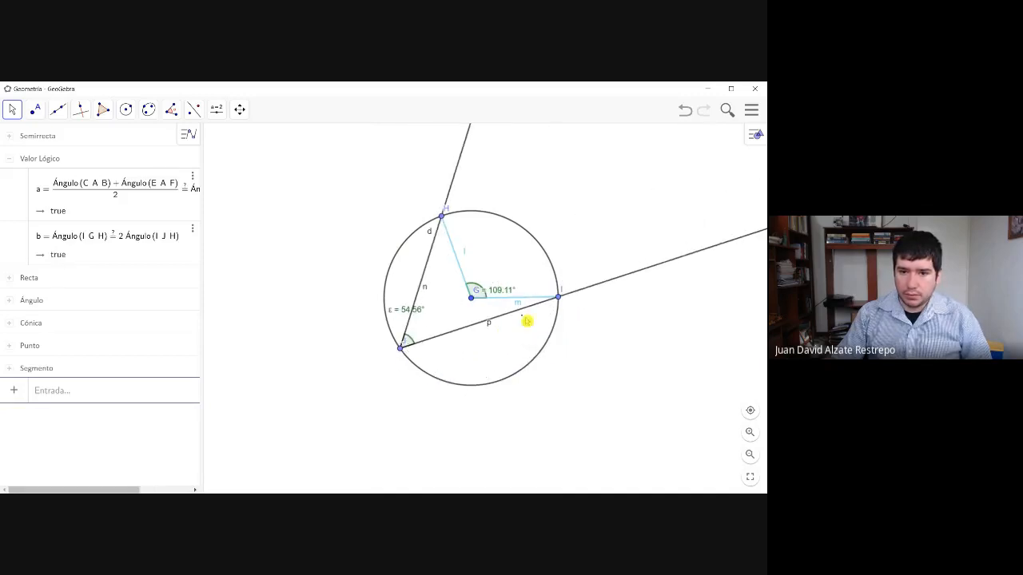
{"action": "left_click_drag", "start_coordinate": [561, 300], "coordinate": [400, 351]}
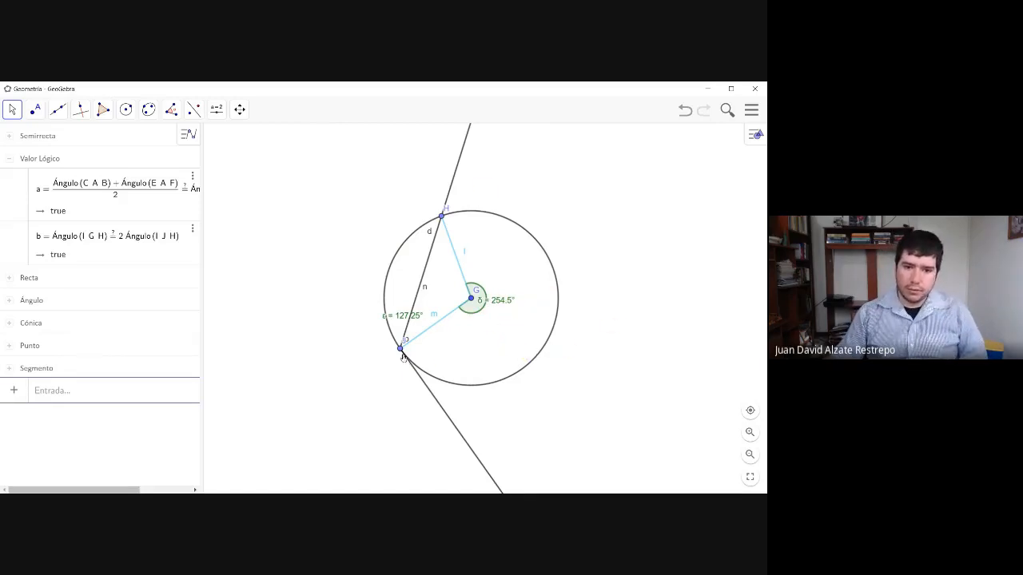
{"action": "left_click_drag", "start_coordinate": [400, 350], "coordinate": [493, 386]}
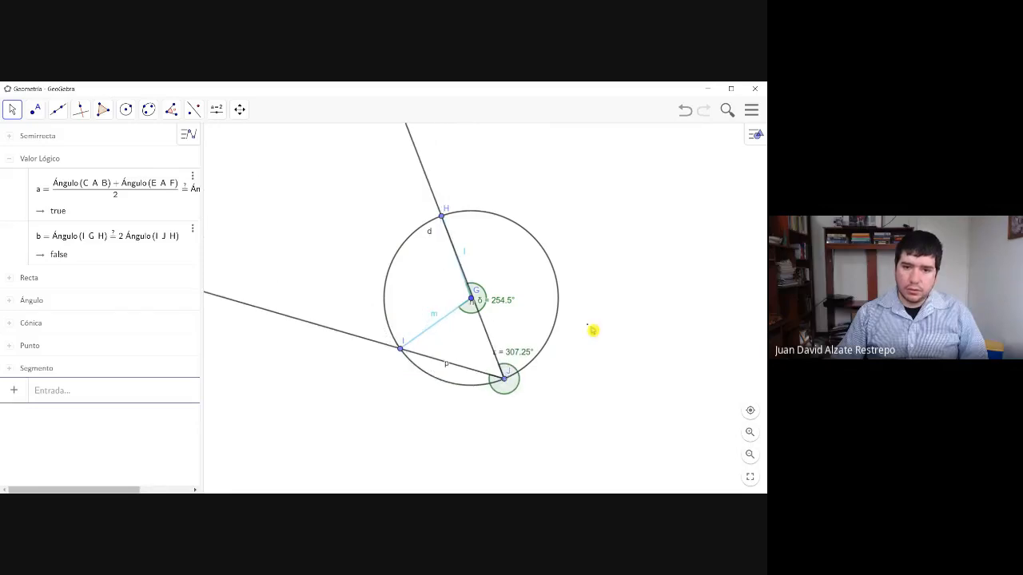
- Move D onto the right side of the circle centered at A, between E and F, to test the interior-angle relation at its limit
{"action": "left_click_drag", "start_coordinate": [614, 245], "coordinate": [572, 483]}
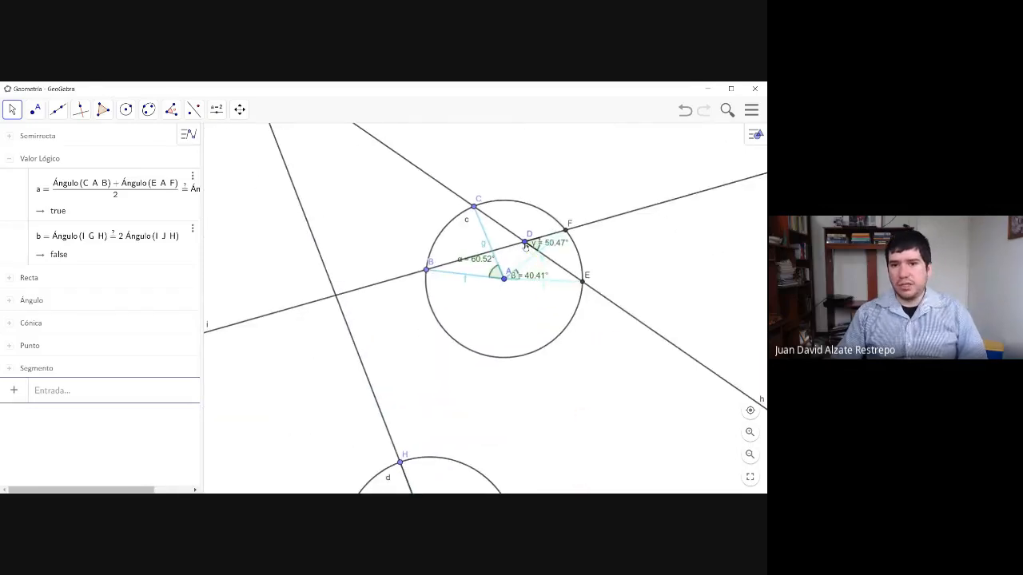
{"action": "left_click_drag", "start_coordinate": [524, 244], "coordinate": [573, 242]}
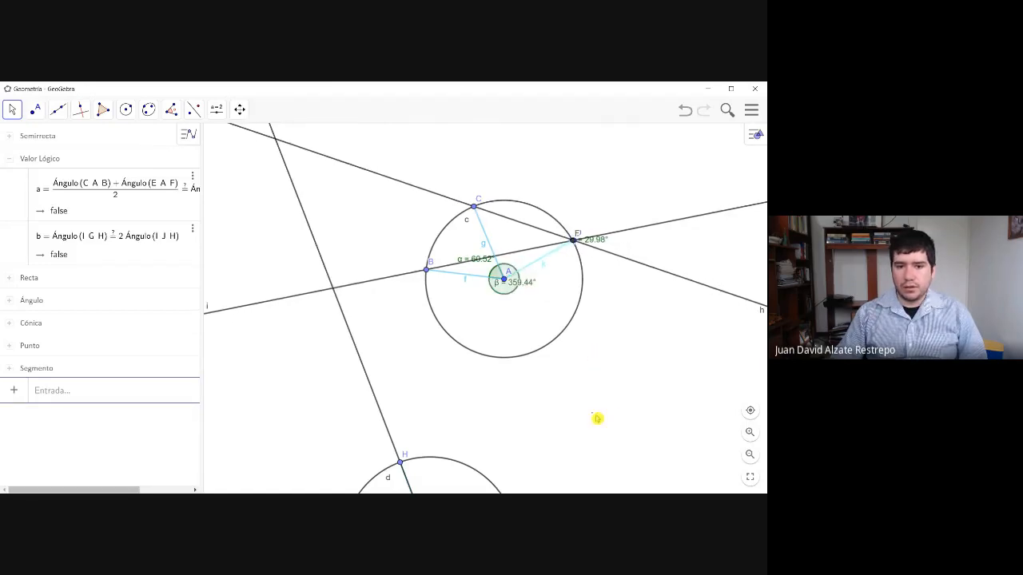
- On the circle centered at G, move I to the lower right, H to the upper right and J to the lower left
{"action": "left_click_drag", "start_coordinate": [608, 429], "coordinate": [625, 309]}
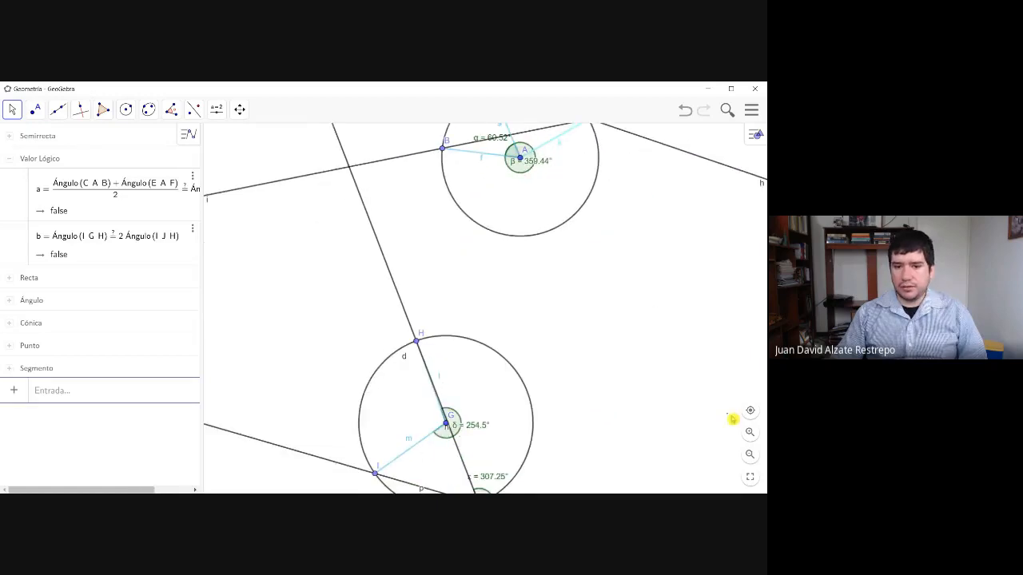
{"action": "left_click_drag", "start_coordinate": [640, 445], "coordinate": [627, 376]}
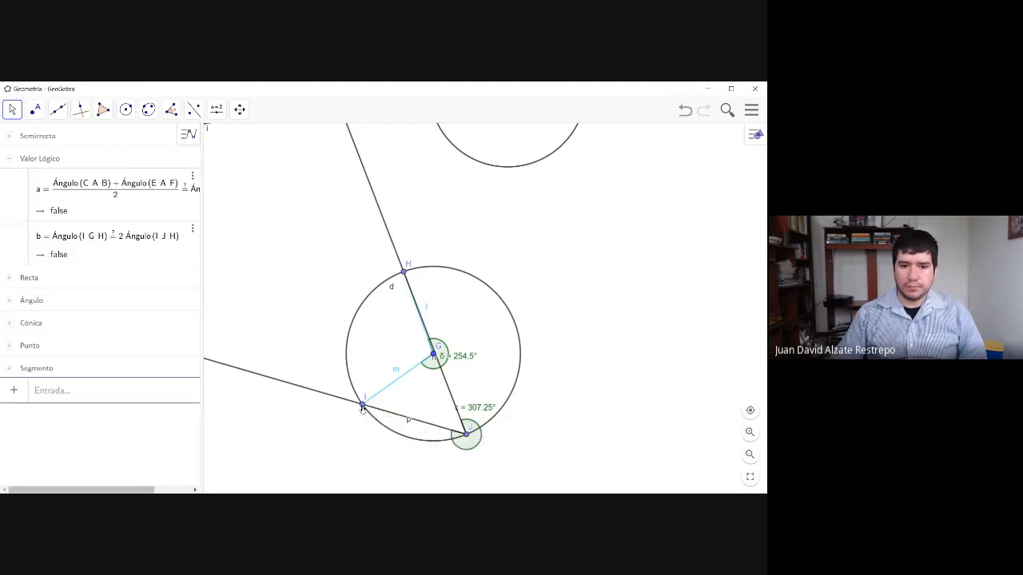
{"action": "left_click_drag", "start_coordinate": [362, 408], "coordinate": [521, 362]}
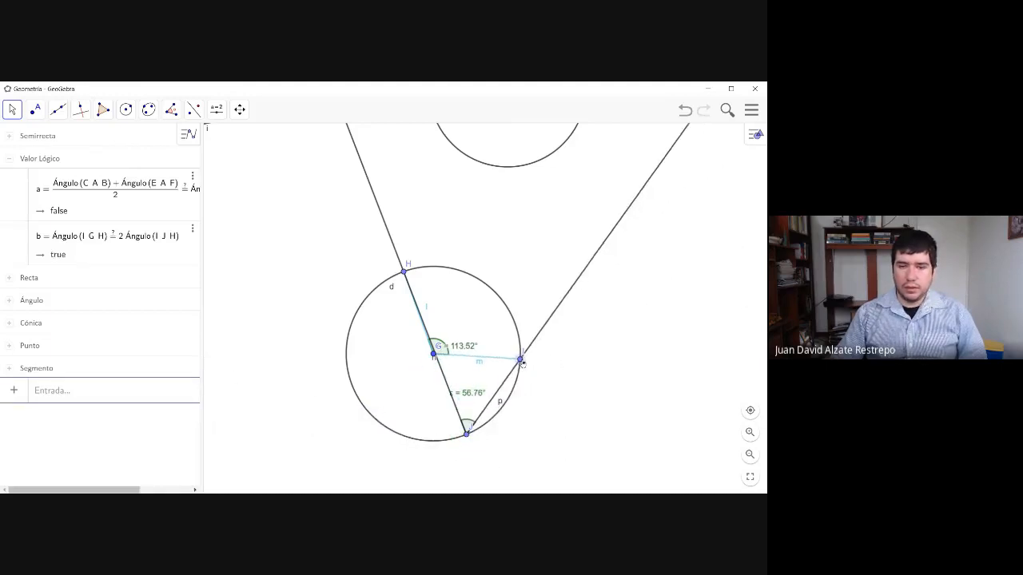
{"action": "left_click_drag", "start_coordinate": [466, 434], "coordinate": [504, 403]}
{"action": "left_click_drag", "start_coordinate": [519, 364], "coordinate": [434, 439]}
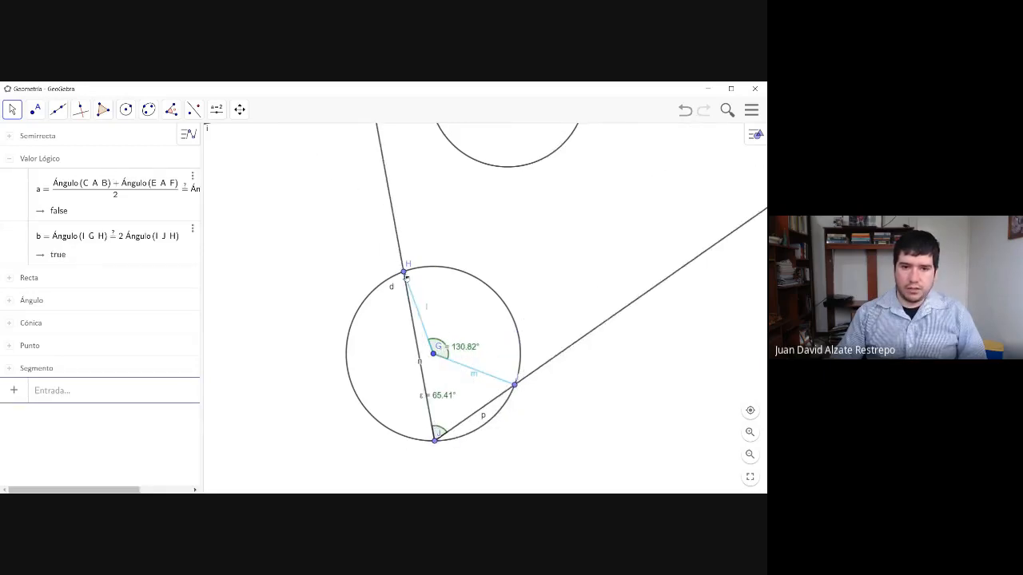
{"action": "left_click_drag", "start_coordinate": [405, 279], "coordinate": [512, 317]}
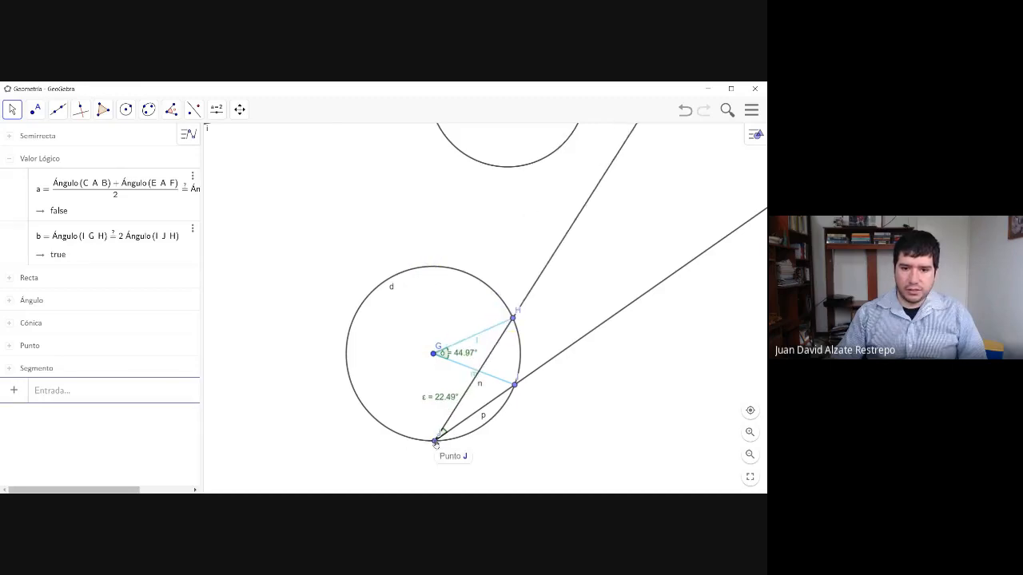
{"action": "left_click_drag", "start_coordinate": [447, 436], "coordinate": [389, 409]}
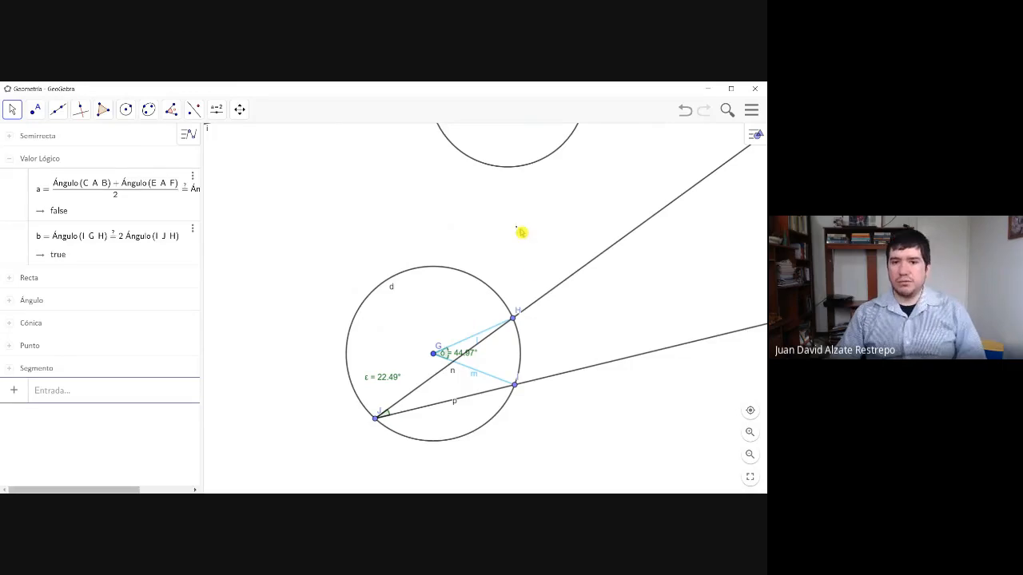
- Move D inside the circle centered at A and back onto its right side, and place the β label just below the segment
{"action": "left_click_drag", "start_coordinate": [573, 206], "coordinate": [443, 436]}
{"action": "left_click_drag", "start_coordinate": [457, 286], "coordinate": [438, 307]}
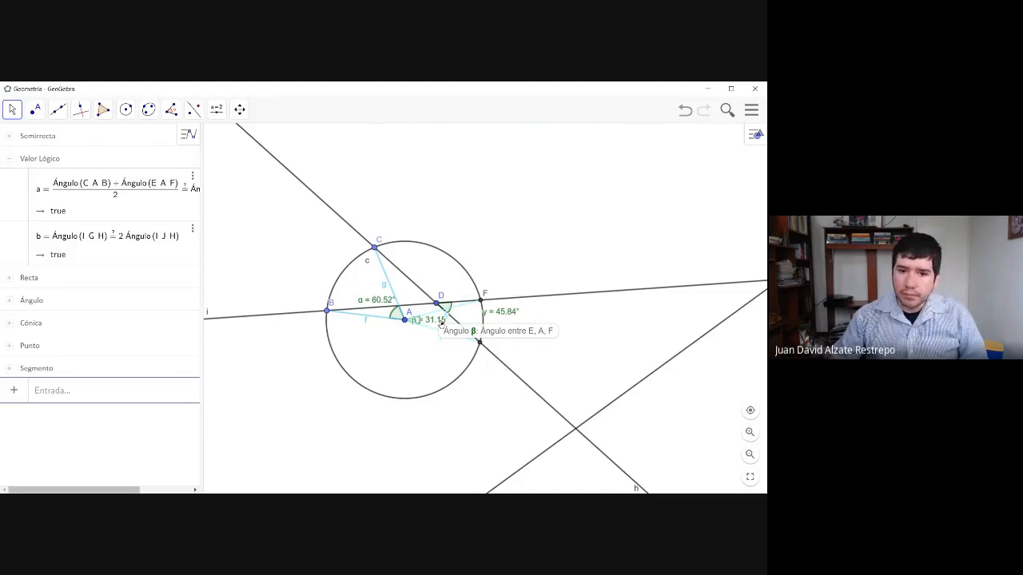
{"action": "left_click_drag", "start_coordinate": [437, 305], "coordinate": [484, 319]}
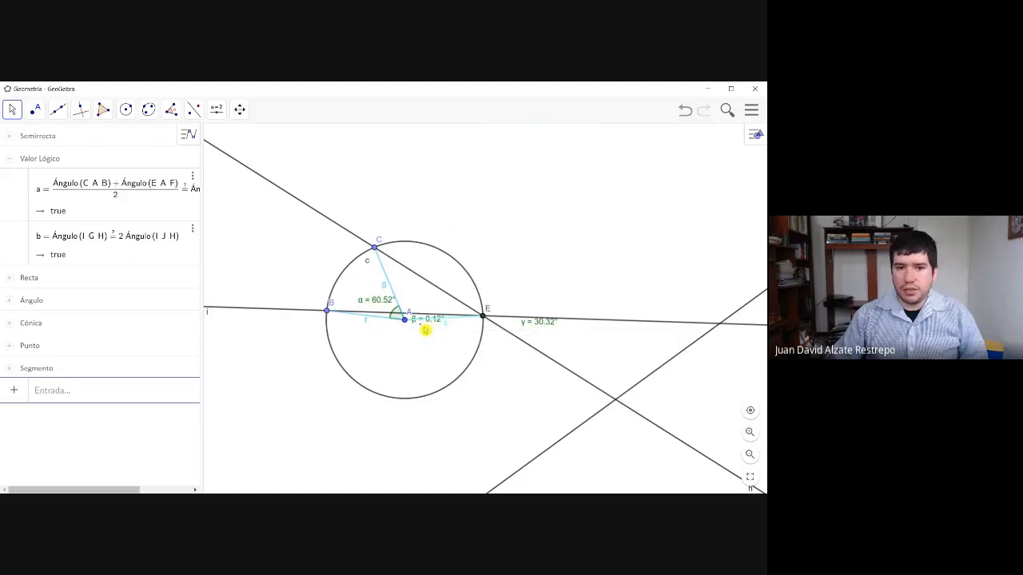
{"action": "left_click_drag", "start_coordinate": [423, 327], "coordinate": [423, 333]}
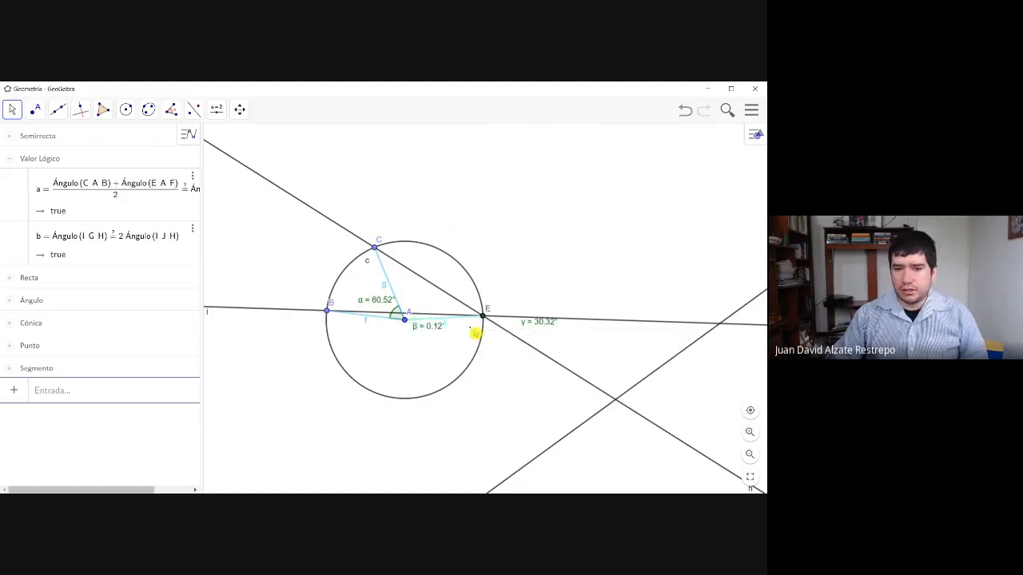
{"action": "left_click_drag", "start_coordinate": [484, 318], "coordinate": [484, 318]}
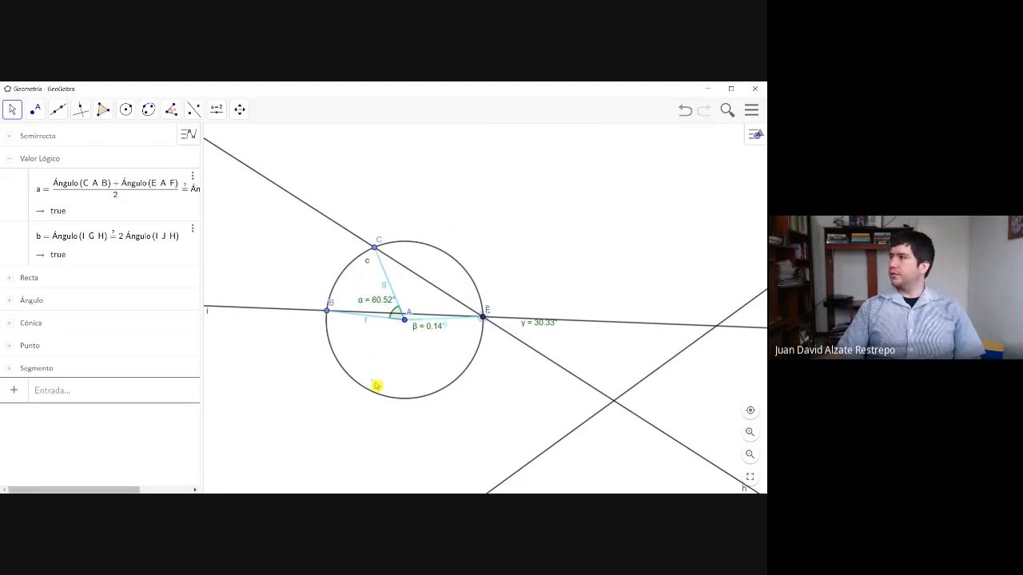
- Move H to widen central angle IGH to about 60°, and move J upward along the circle's left side
{"action": "left_click_drag", "start_coordinate": [487, 413], "coordinate": [534, 239]}
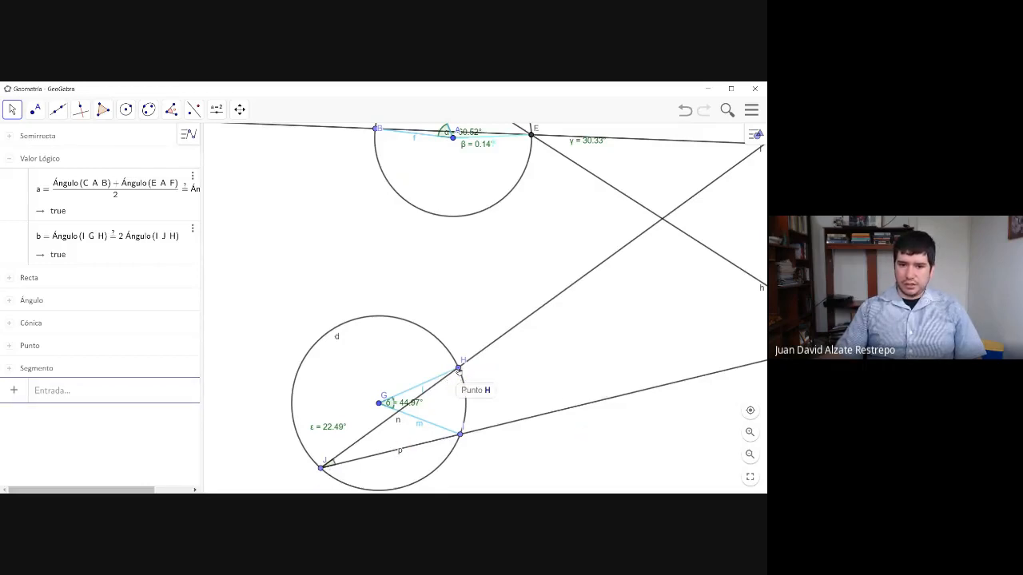
{"action": "left_click_drag", "start_coordinate": [459, 371], "coordinate": [437, 362]}
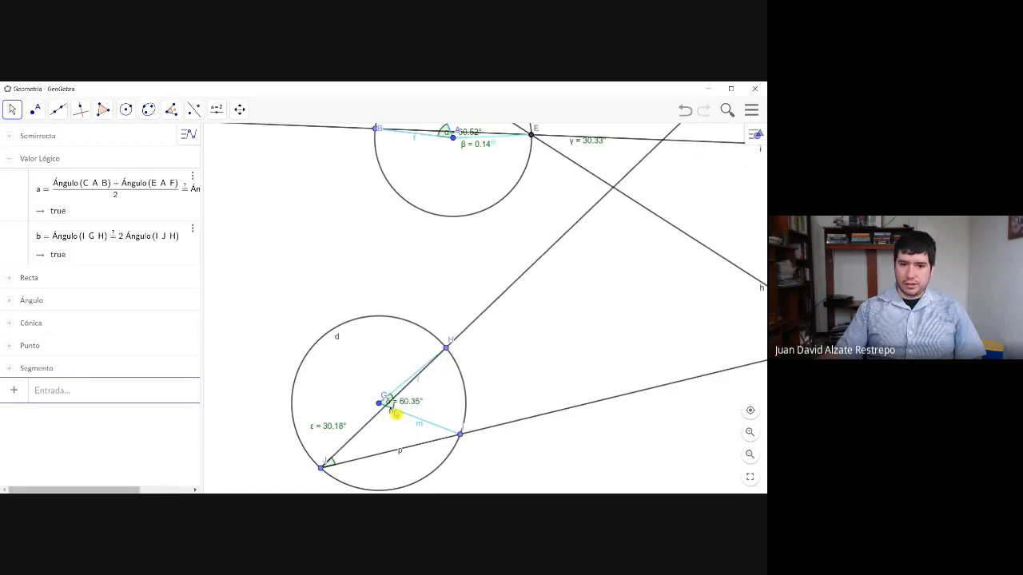
{"action": "left_click_drag", "start_coordinate": [321, 468], "coordinate": [308, 421]}
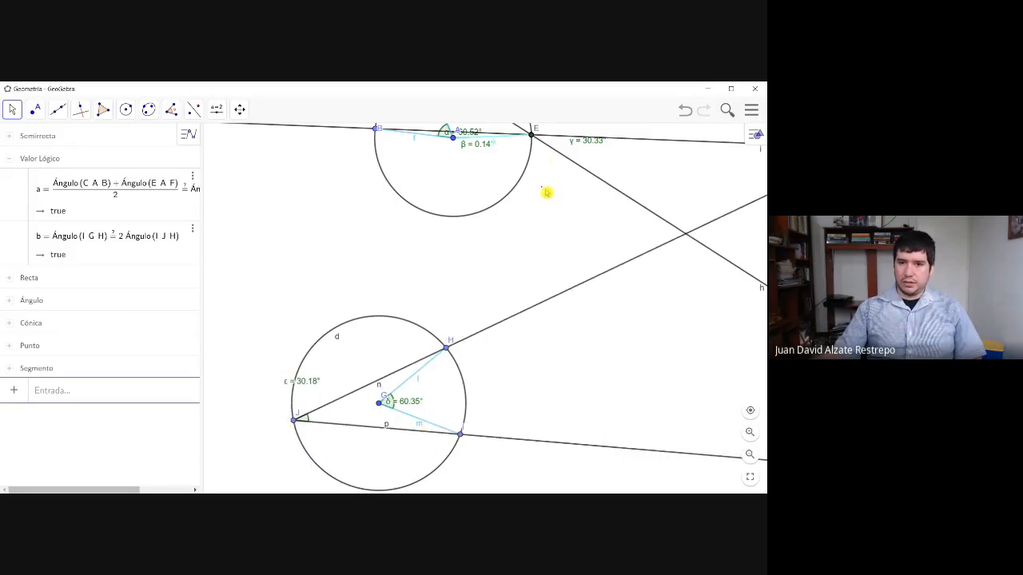
- Adjust D on the right side of the circle centered at A, shifting it slightly clockwise along the circle, and compare both constructions
{"action": "left_click_drag", "start_coordinate": [543, 192], "coordinate": [494, 417]}
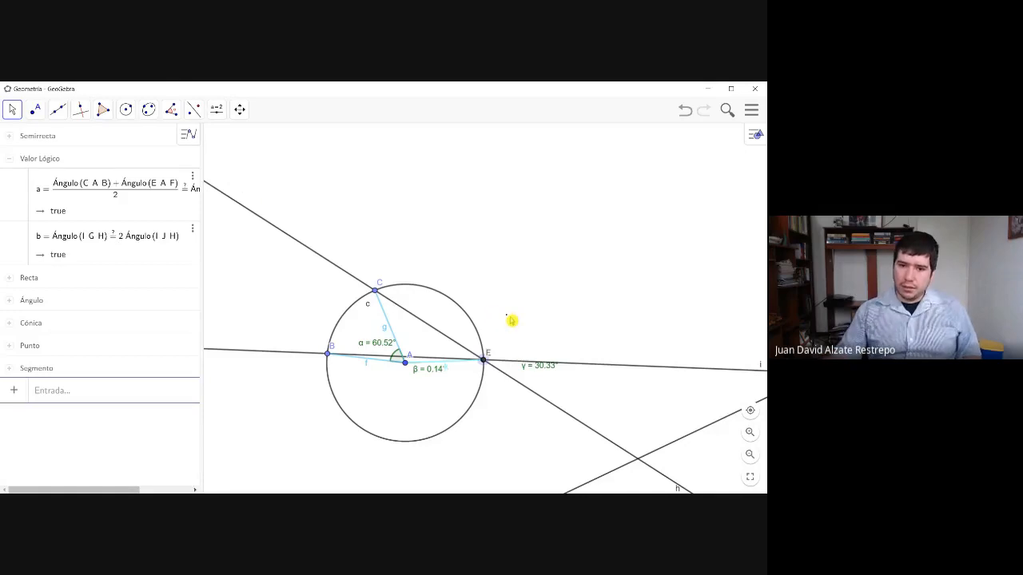
{"action": "left_click_drag", "start_coordinate": [512, 320], "coordinate": [528, 303]}
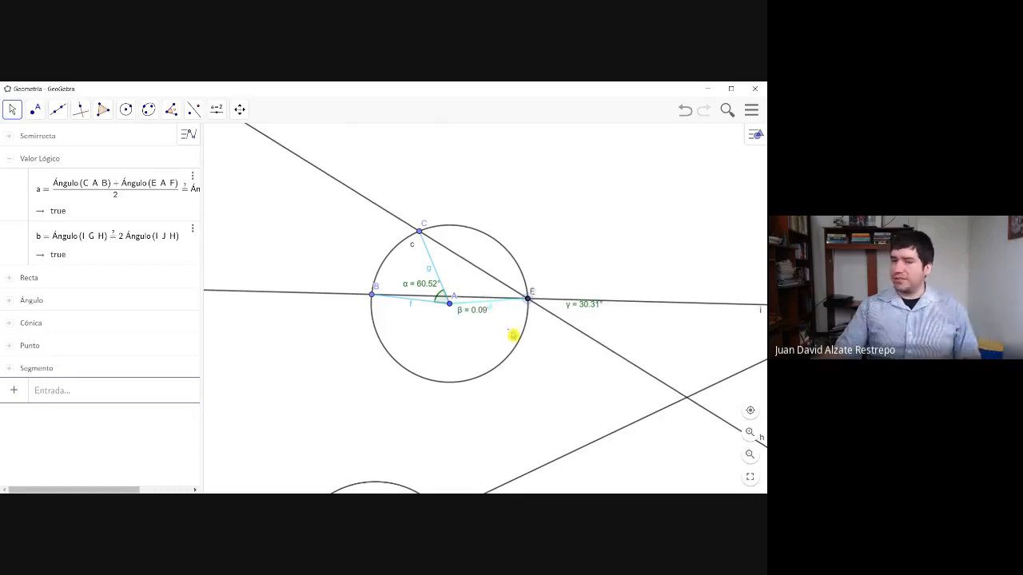
{"action": "left_click_drag", "start_coordinate": [476, 409], "coordinate": [493, 376]}
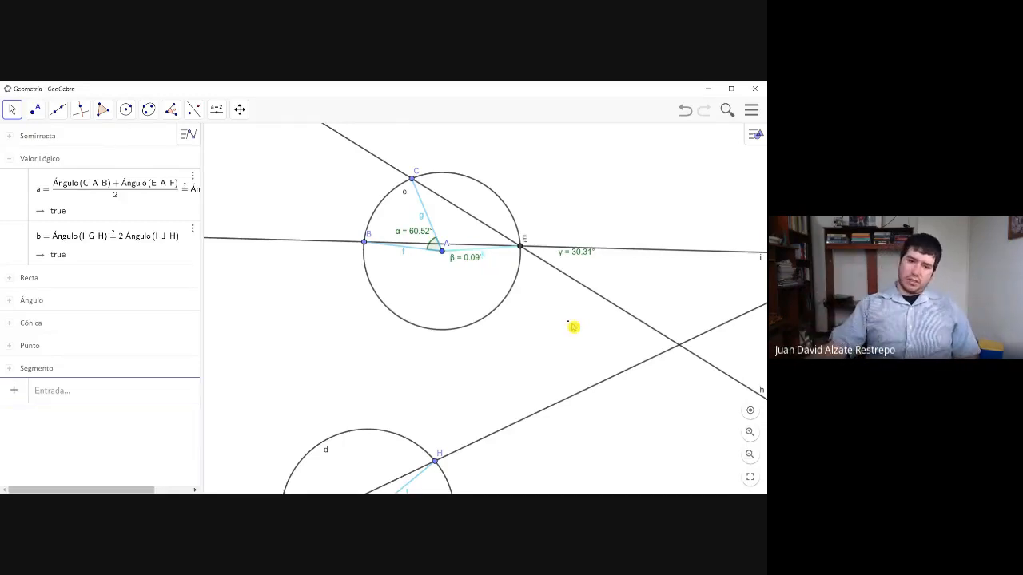
{"action": "left_click_drag", "start_coordinate": [573, 327], "coordinate": [552, 226]}
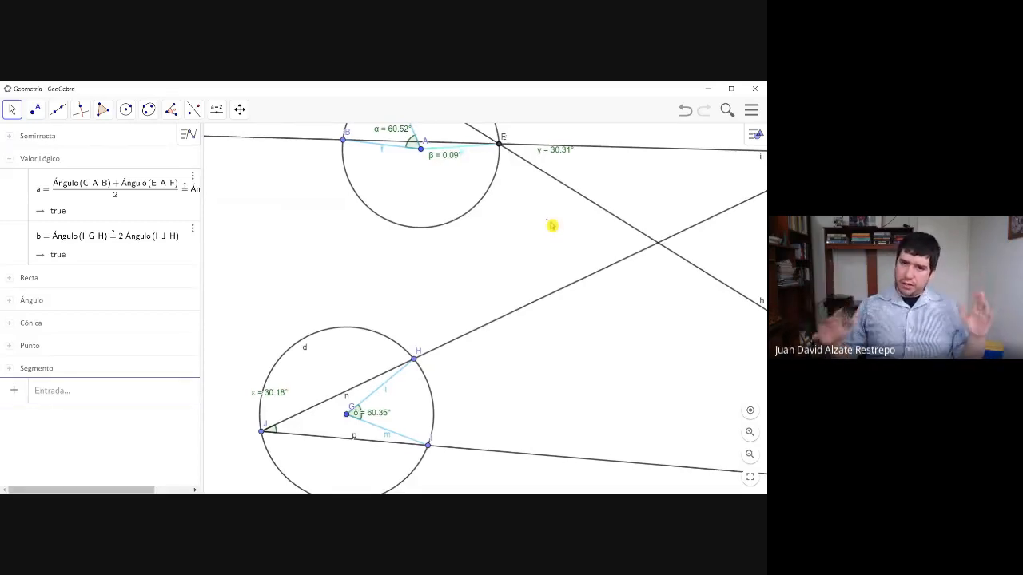
{"action": "left_click_drag", "start_coordinate": [543, 231], "coordinate": [516, 328]}
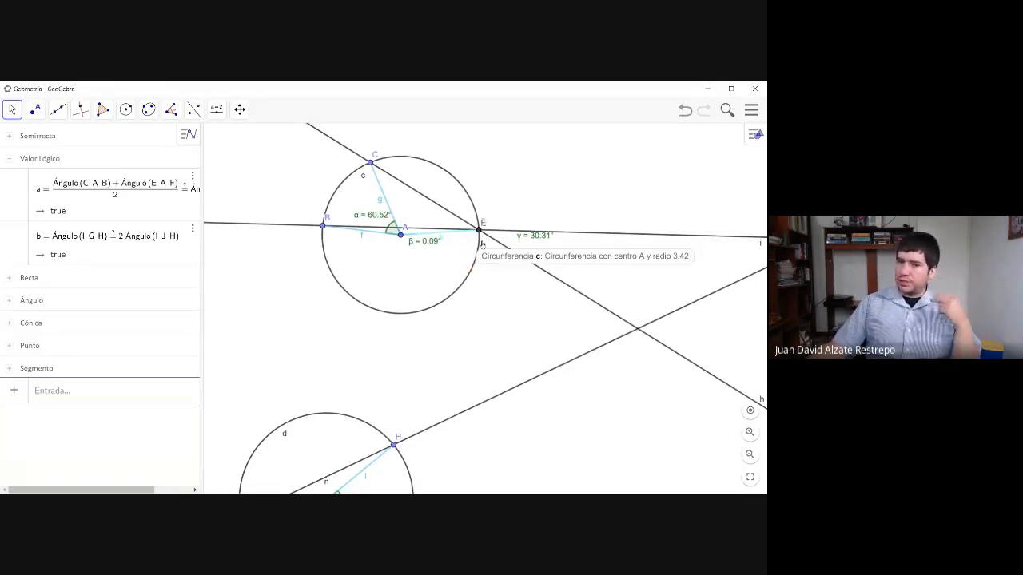
{"action": "left_click_drag", "start_coordinate": [479, 231], "coordinate": [476, 252]}
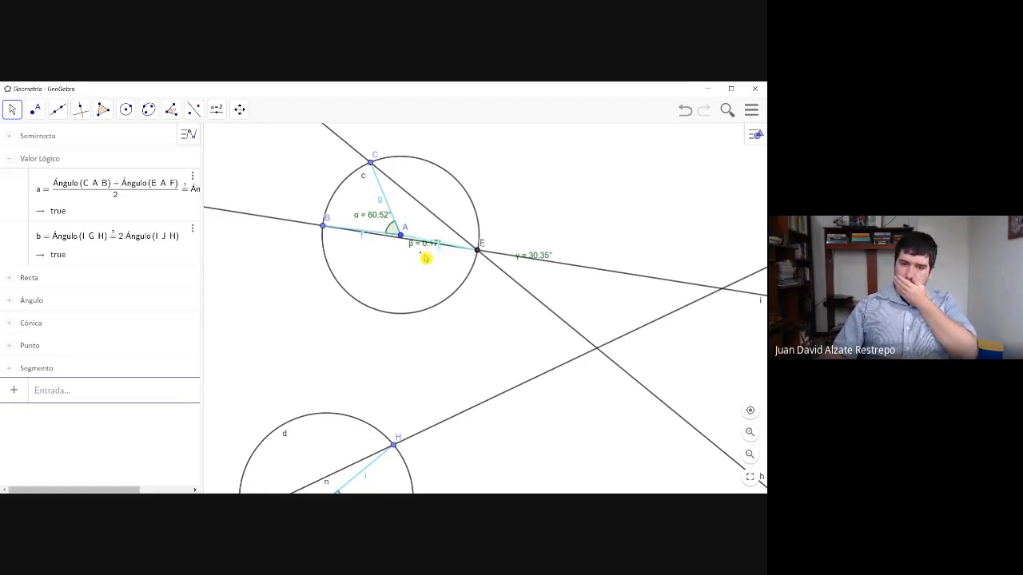
{"action": "left_click_drag", "start_coordinate": [500, 336], "coordinate": [513, 292]}
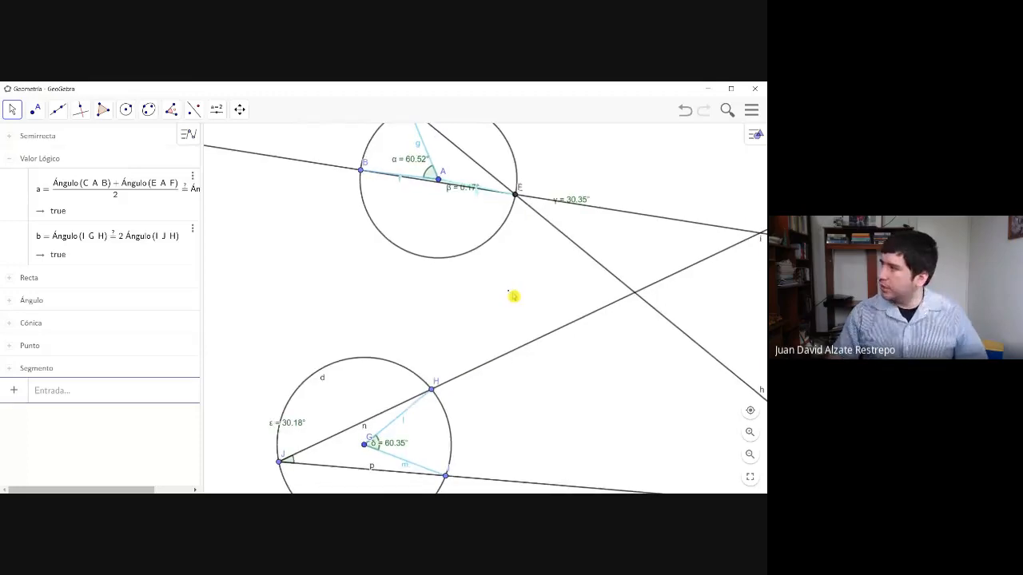
- Collapse the Valor Lógico group, show Vista Gráfica 2 and hide Vista Gráfica
{"action": "left_click", "coordinate": [8, 159]}
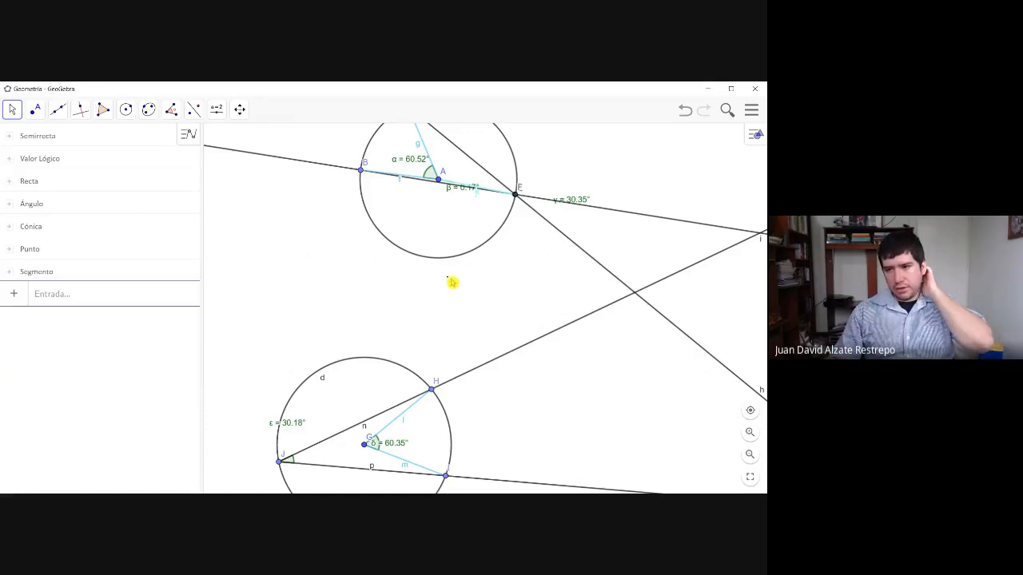
{"action": "left_click_drag", "start_coordinate": [445, 288], "coordinate": [411, 410]}
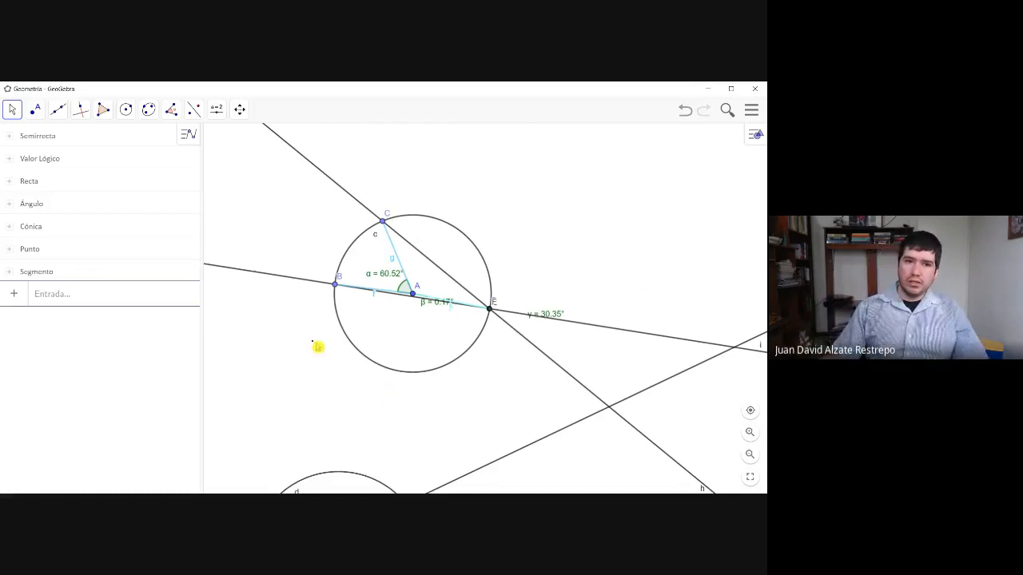
{"action": "left_click", "coordinate": [190, 136]}
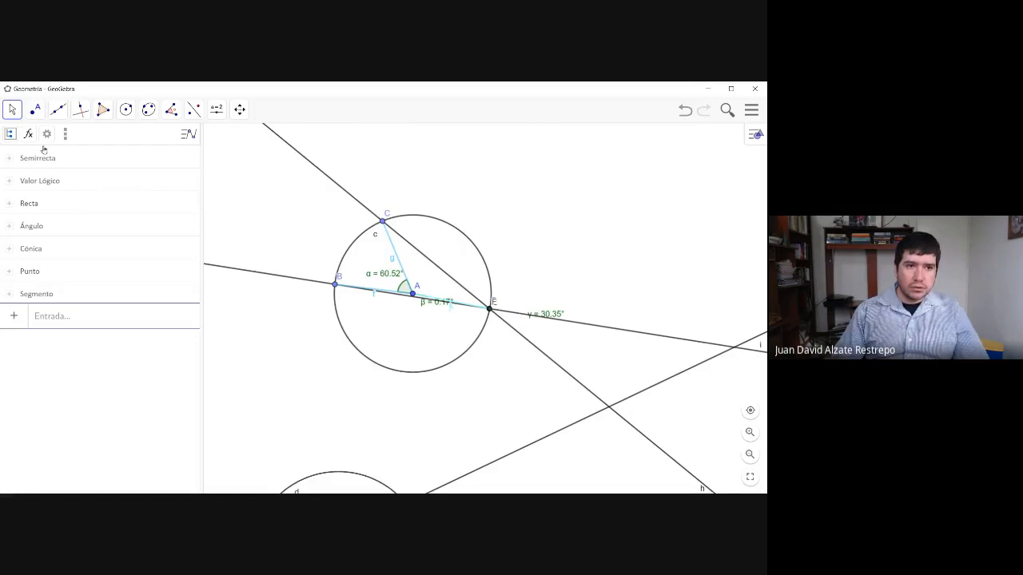
{"action": "left_click", "coordinate": [188, 134]}
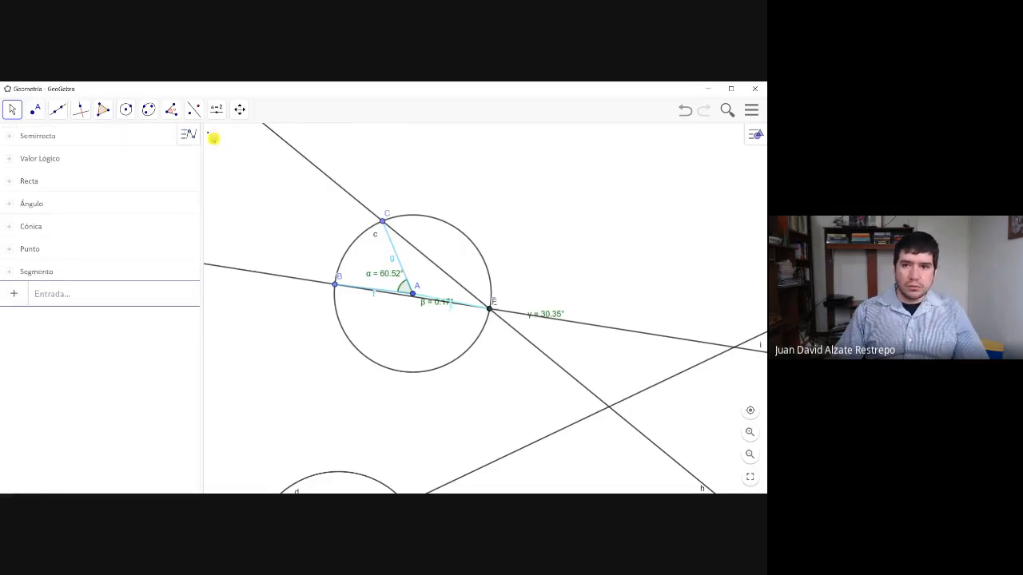
{"action": "left_click", "coordinate": [746, 111]}
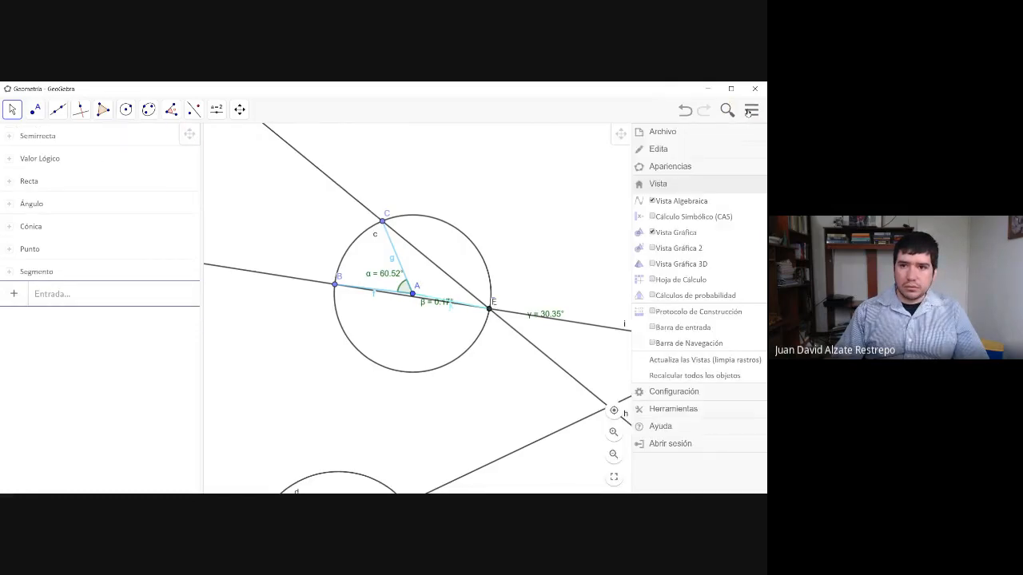
{"action": "left_click", "coordinate": [659, 249]}
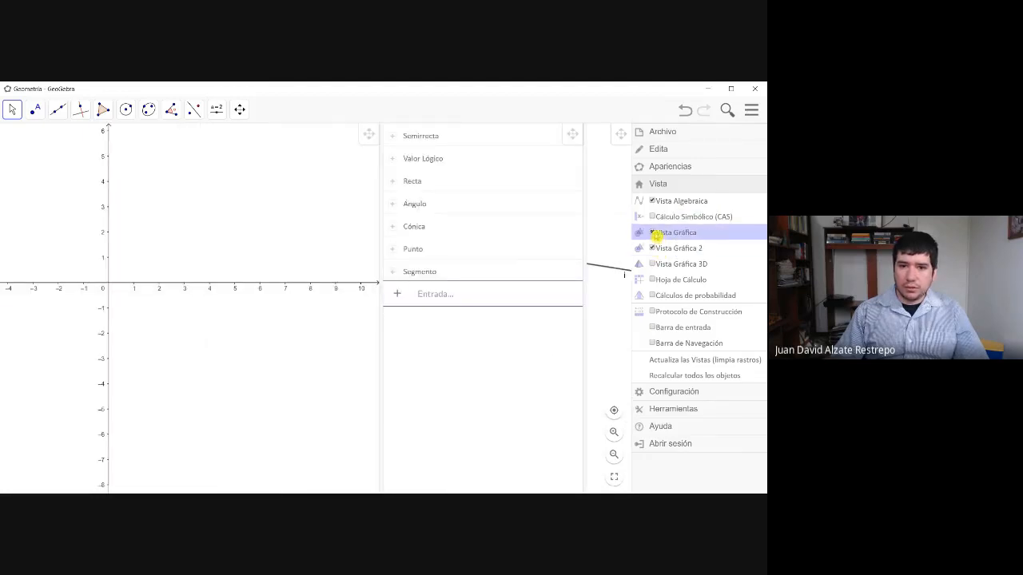
{"action": "left_click", "coordinate": [655, 234]}
- Define the function f(x) = x^3 - 4x^2 + 1 as a new algebra entry and plot it
{"action": "left_click", "coordinate": [432, 295]}
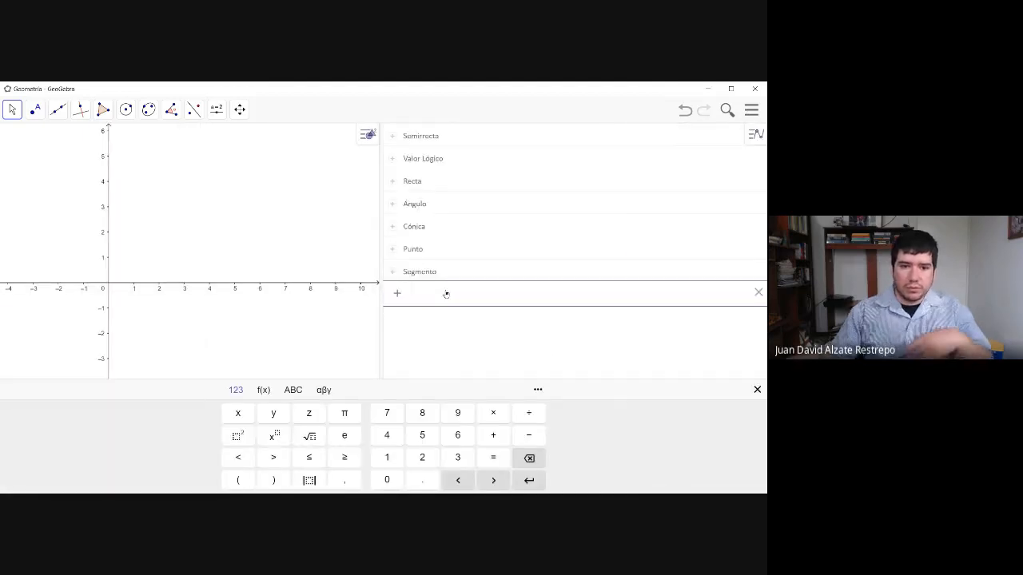
{"action": "type", "text": "f("}
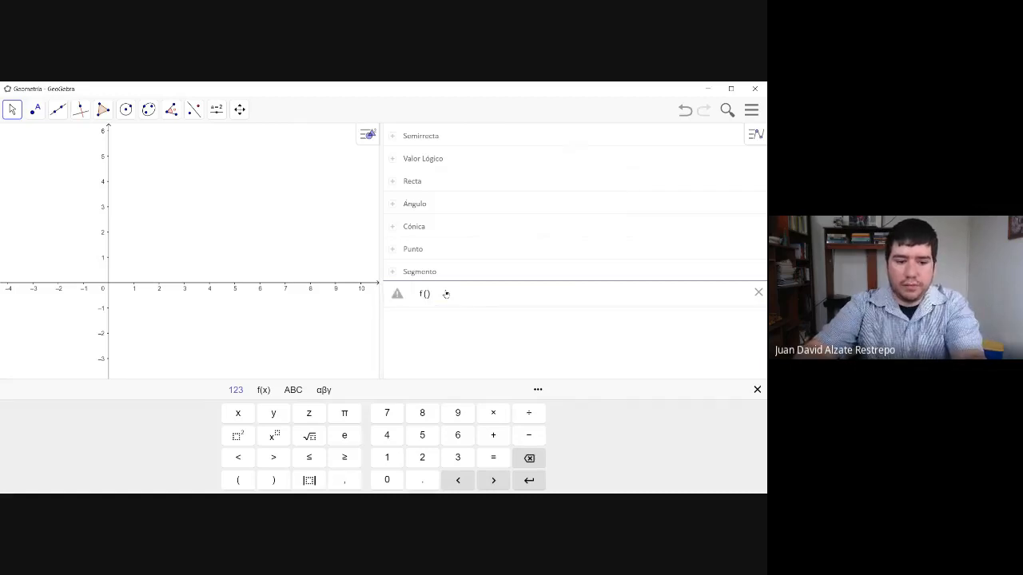
{"action": "type", "text": "x"}
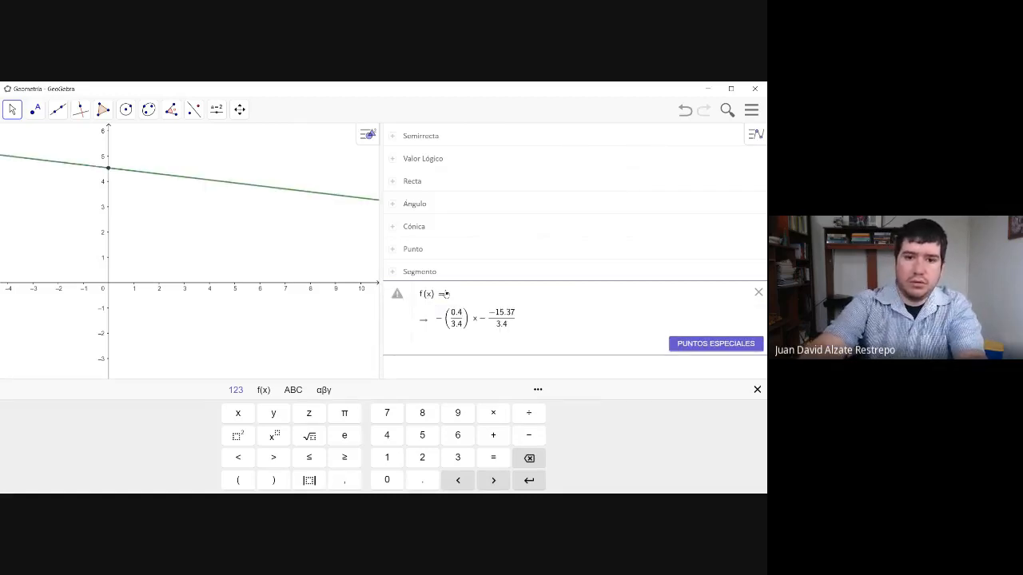
{"action": "type", "text": "=x"}
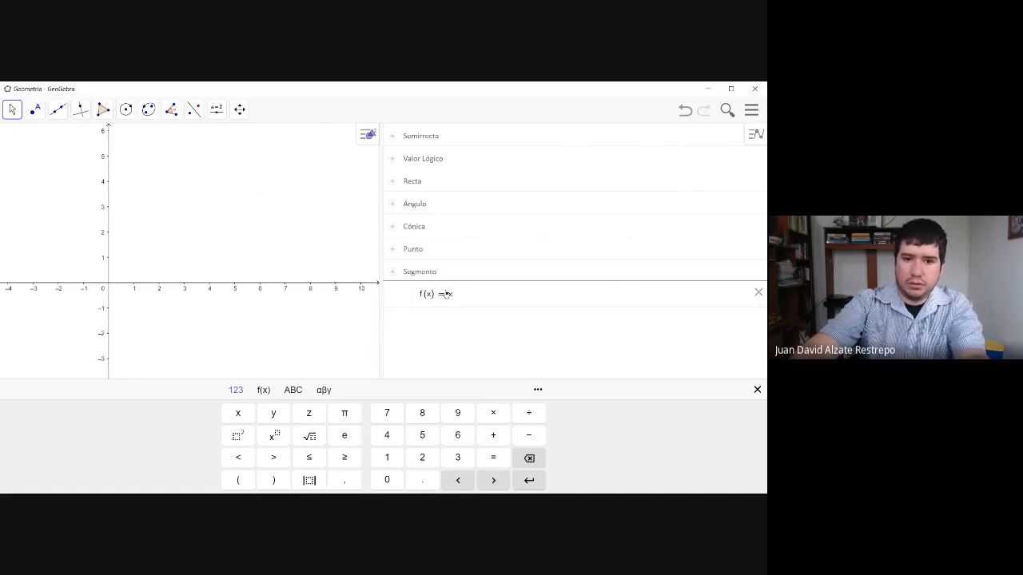
{"action": "type", "text": "^2"}
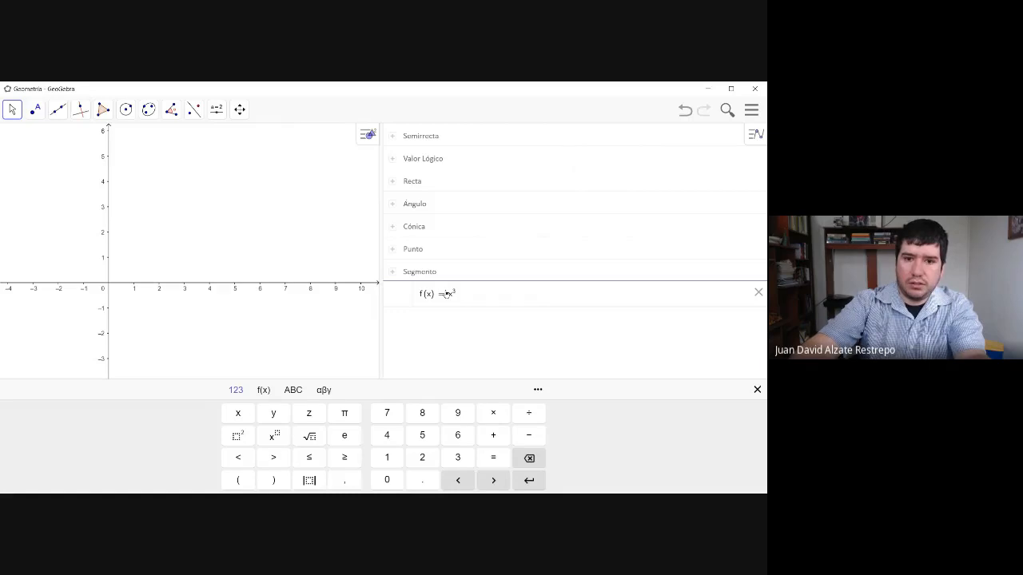
{"action": "type", "text": "-"}
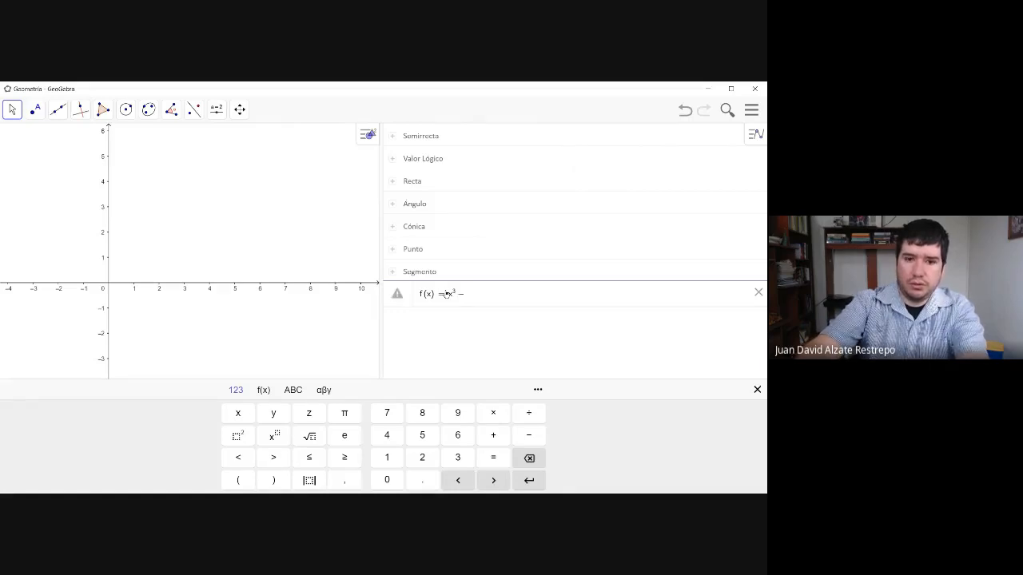
{"action": "type", "text": "4x"}
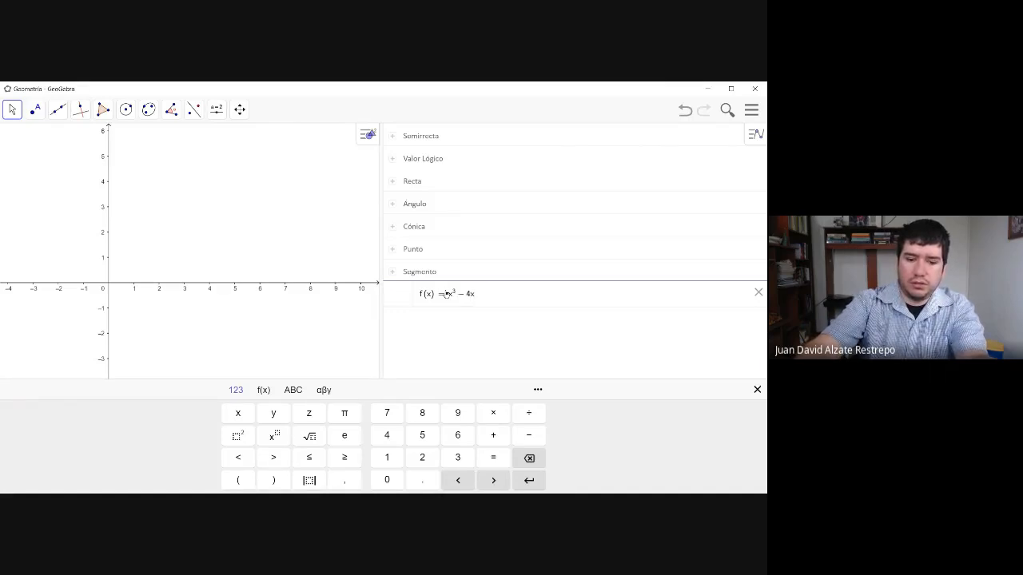
{"action": "type", "text": "^2"}
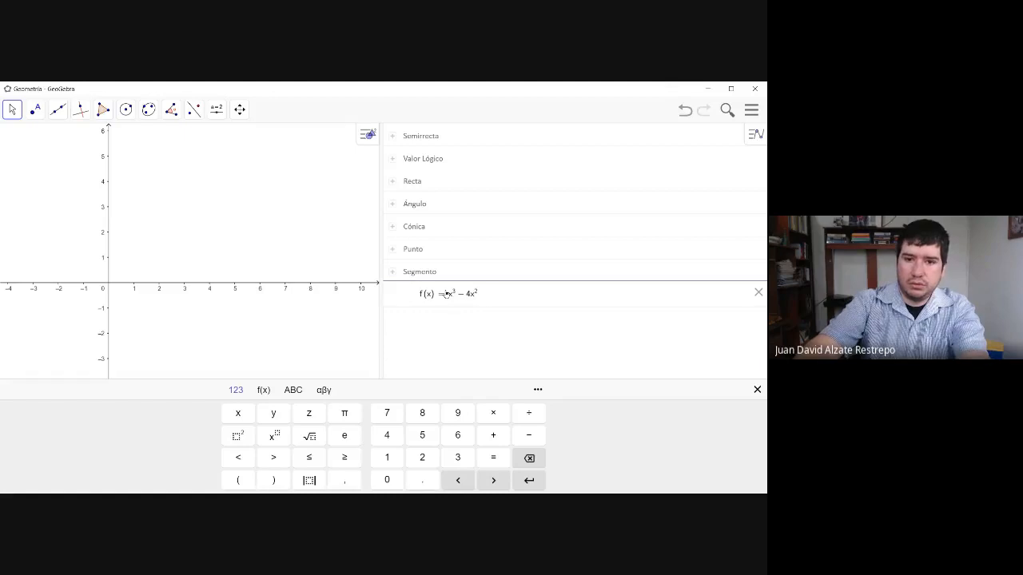
{"action": "type", "text": "+"}
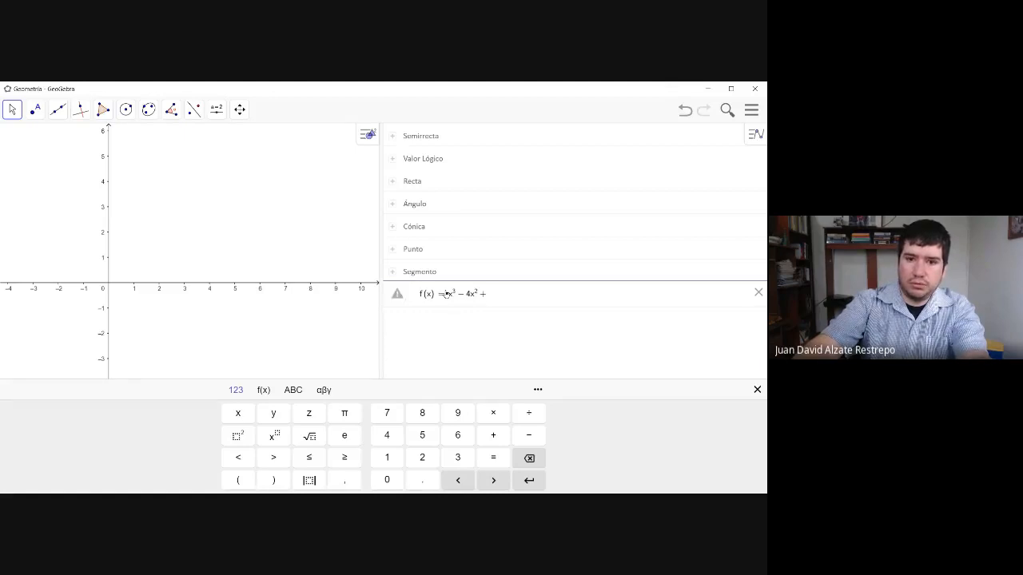
{"action": "type", "text": "1"}
{"action": "key", "text": "Return"}
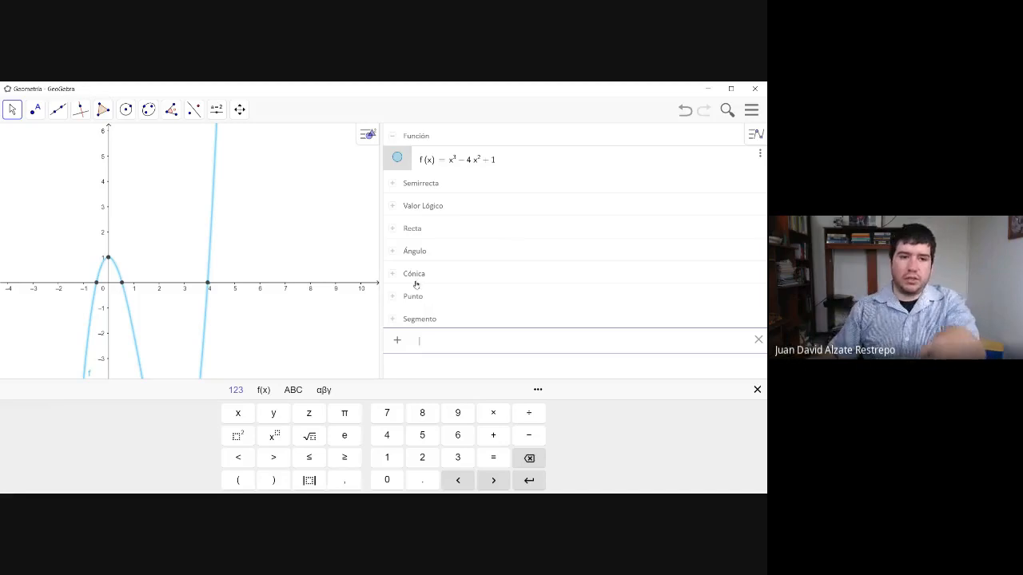
- Examine the cubic's graph around its x-axis crossings, y-intercept and turning points, and minimize the GeoGebra window
{"action": "left_click", "coordinate": [14, 115]}
{"action": "left_click", "coordinate": [146, 216]}
{"action": "left_click_drag", "start_coordinate": [146, 228], "coordinate": [210, 164]}
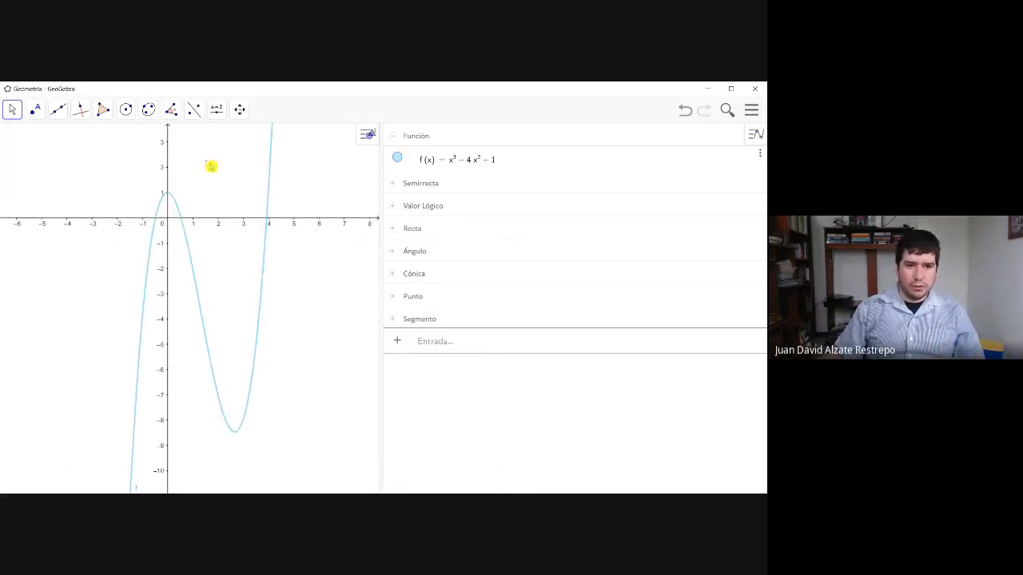
{"action": "left_click", "coordinate": [207, 230]}
{"action": "left_click_drag", "start_coordinate": [199, 221], "coordinate": [184, 269]}
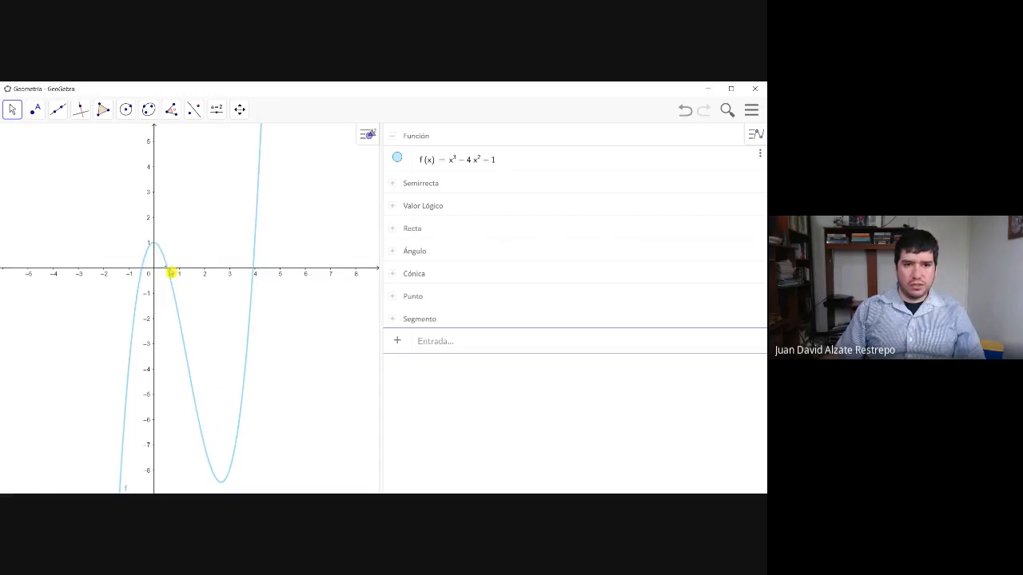
{"action": "left_click", "coordinate": [168, 272]}
{"action": "left_click_drag", "start_coordinate": [244, 216], "coordinate": [230, 240]}
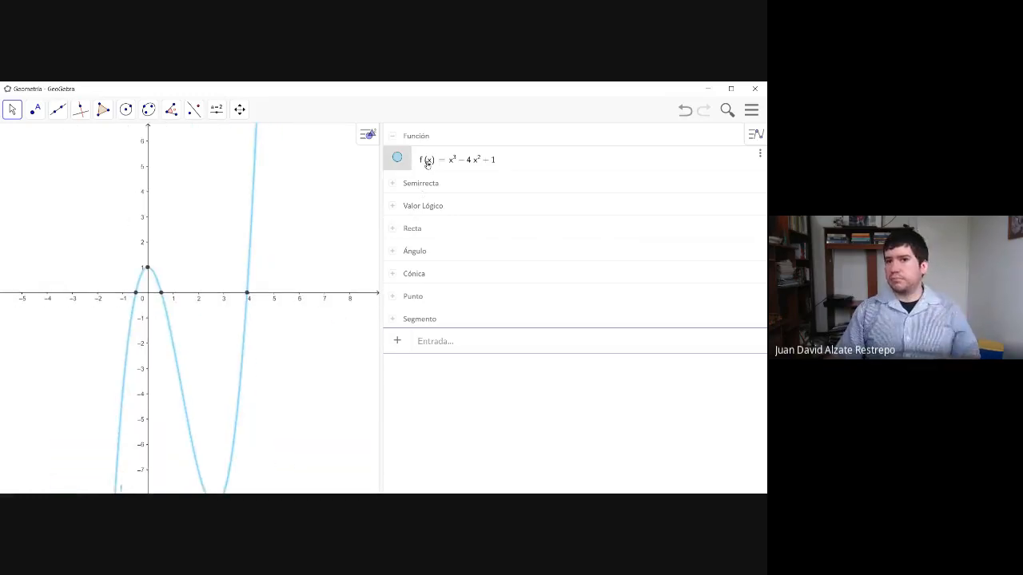
{"action": "left_click_drag", "start_coordinate": [127, 233], "coordinate": [171, 205]}
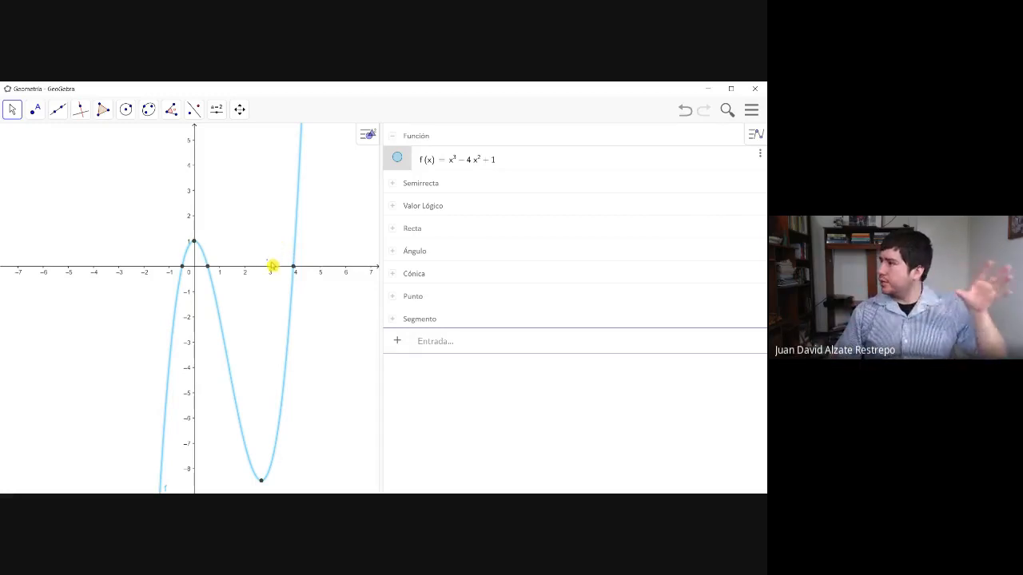
{"action": "left_click_drag", "start_coordinate": [308, 322], "coordinate": [206, 240]}
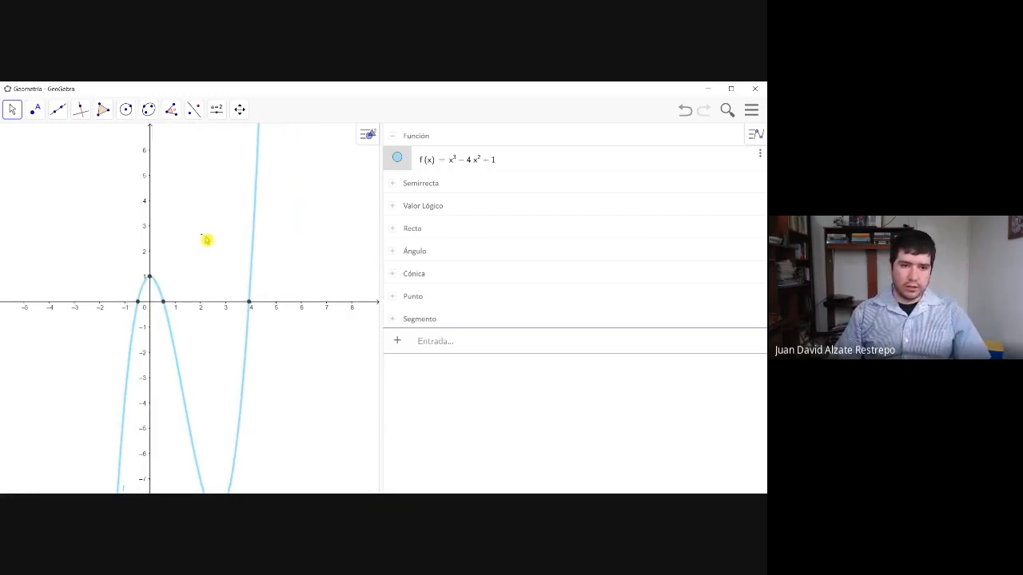
{"action": "left_click_drag", "start_coordinate": [213, 274], "coordinate": [173, 255]}
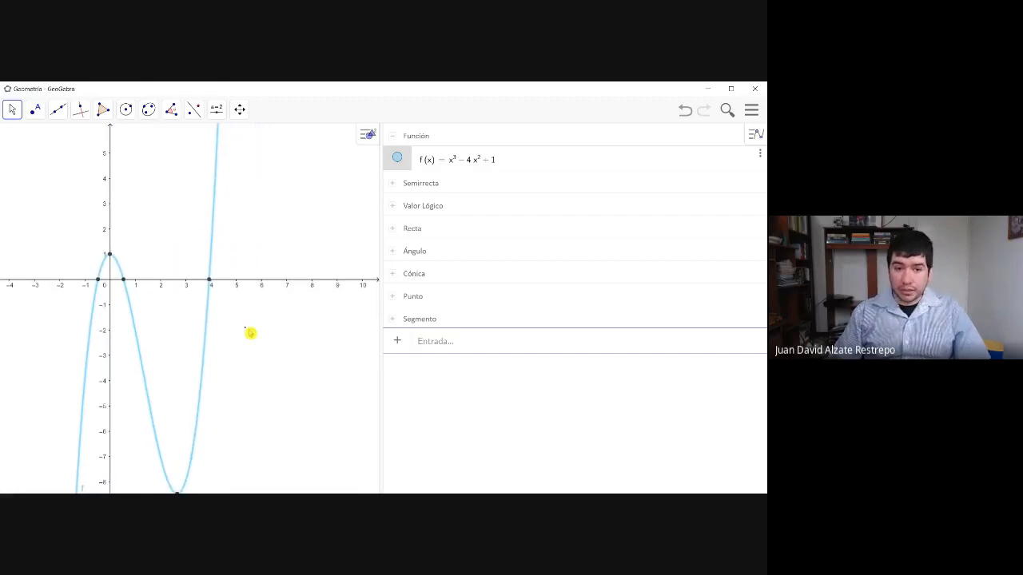
{"action": "left_click_drag", "start_coordinate": [250, 333], "coordinate": [258, 383]}
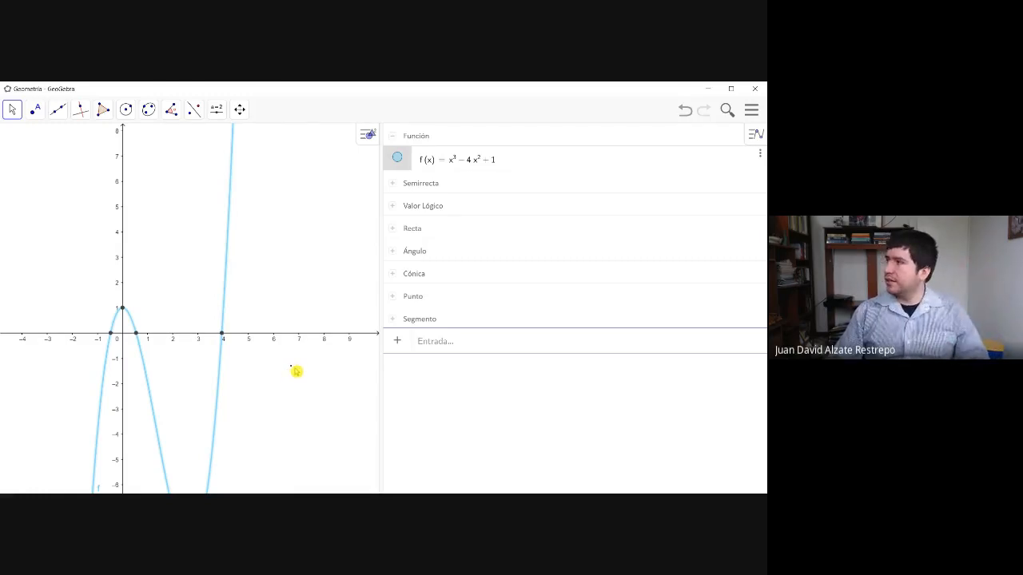
{"action": "left_click_drag", "start_coordinate": [302, 295], "coordinate": [353, 173]}
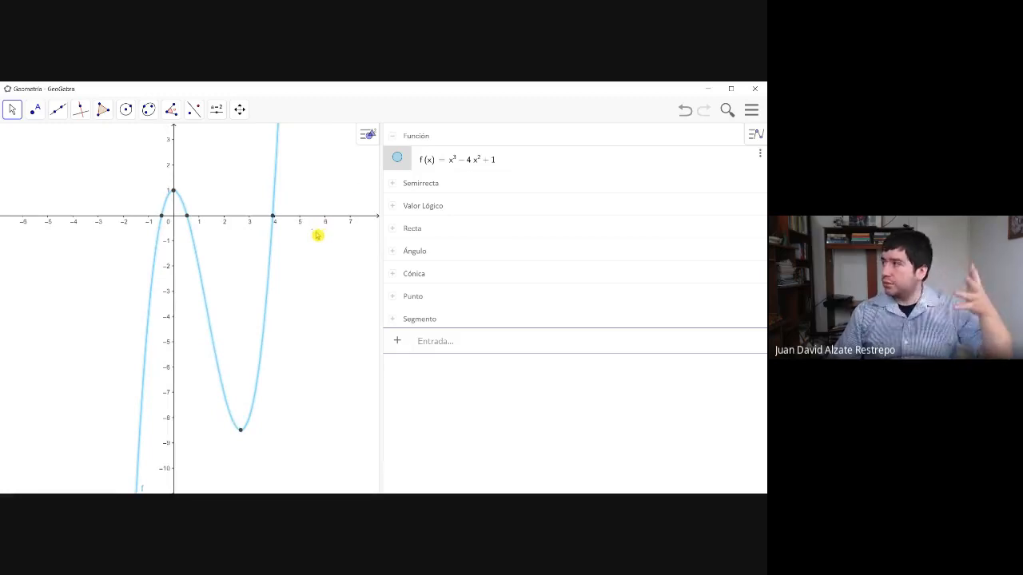
{"action": "mouse_move", "coordinate": [300, 283]}
{"action": "left_mouse_down"}
{"action": "mouse_move", "coordinate": [290, 296]}
{"action": "mouse_move", "coordinate": [311, 294]}
{"action": "left_mouse_up"}
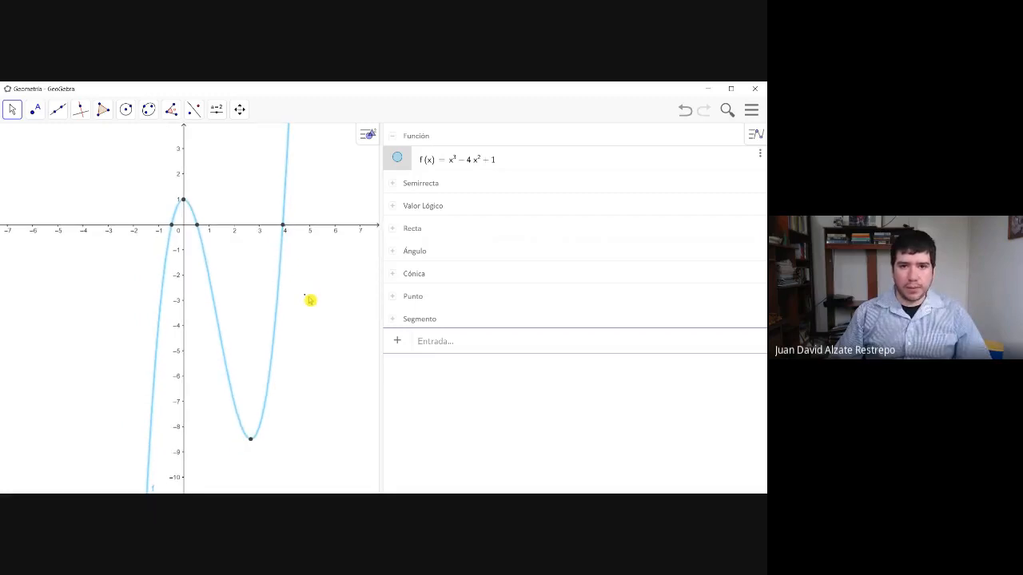
{"action": "left_click", "coordinate": [710, 91]}
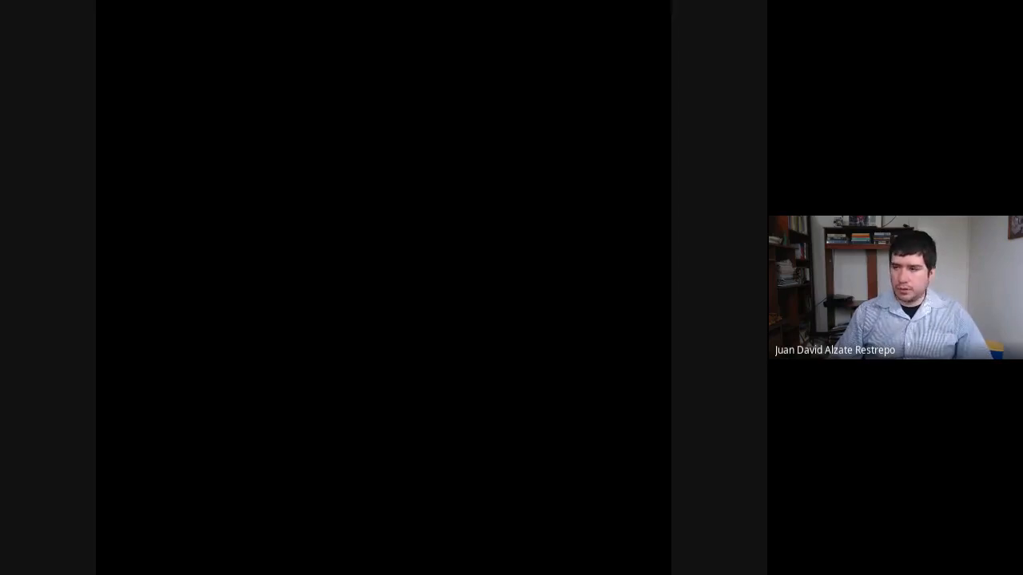